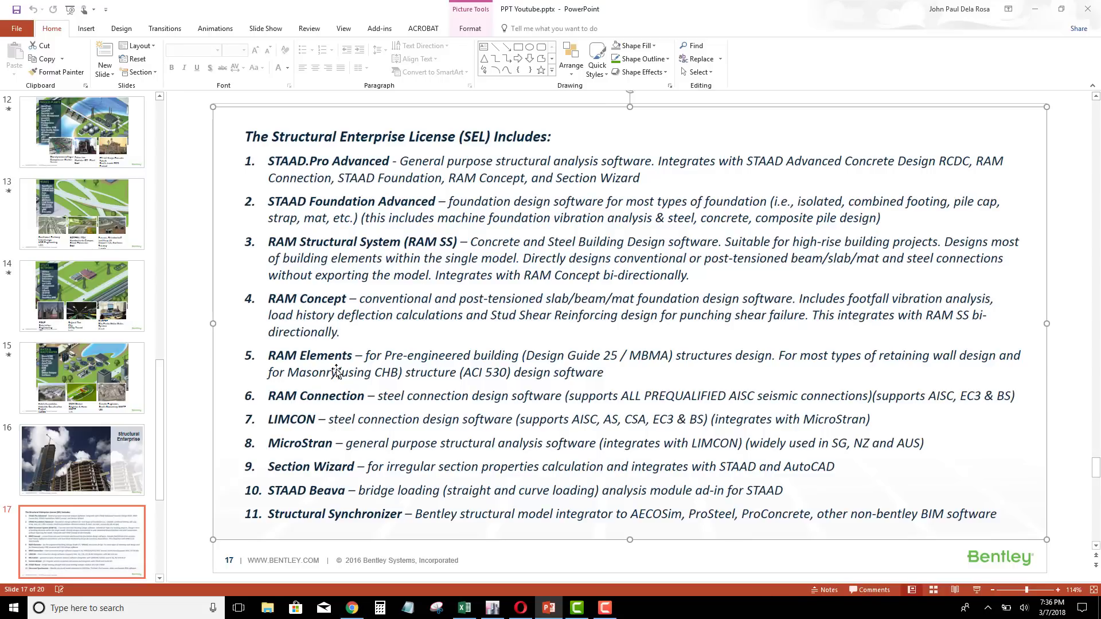
left_click(195, 458)
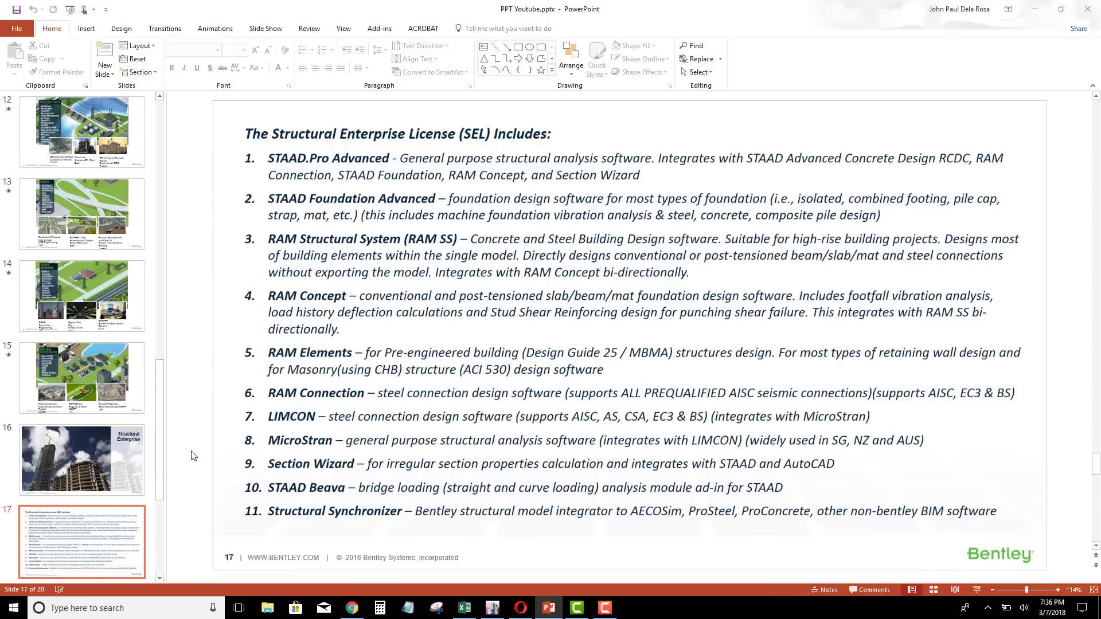
left_click(297, 411)
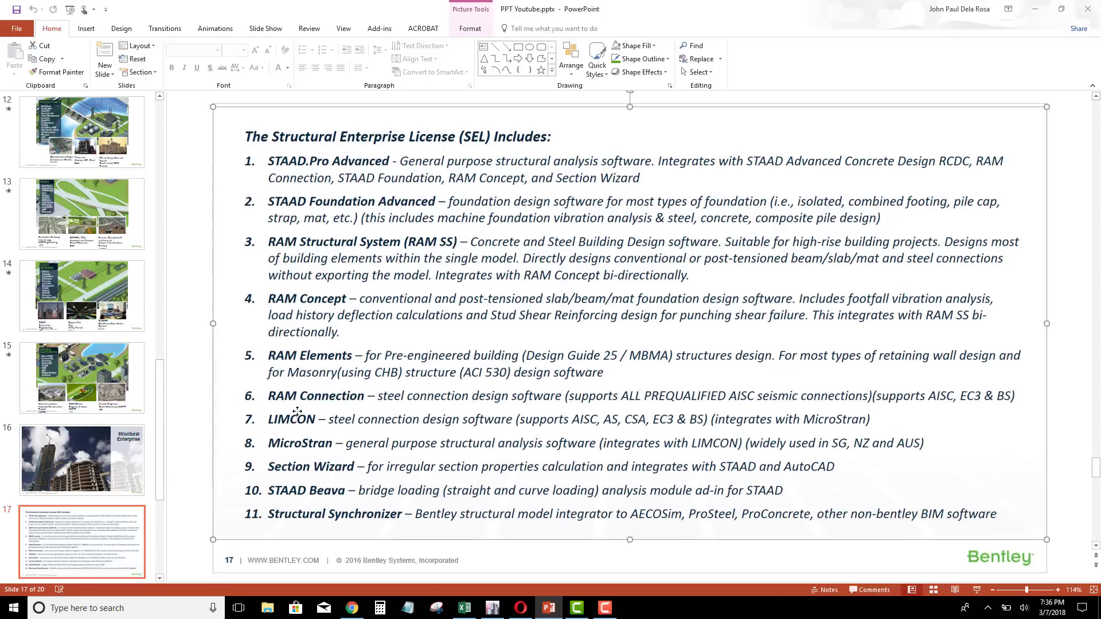
left_click(193, 414)
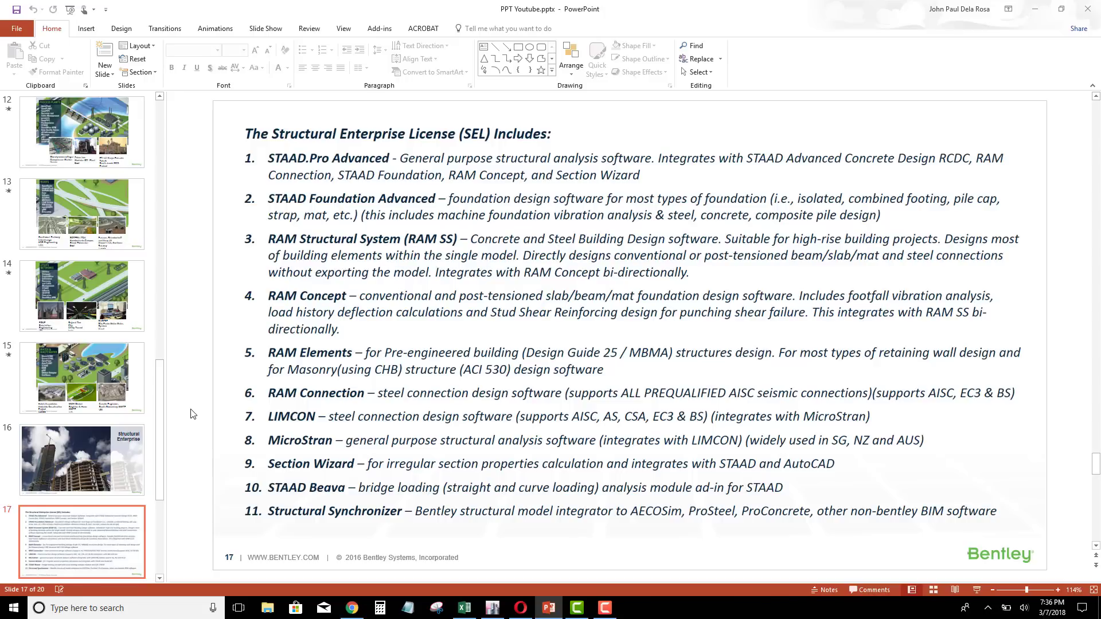
left_click(346, 306)
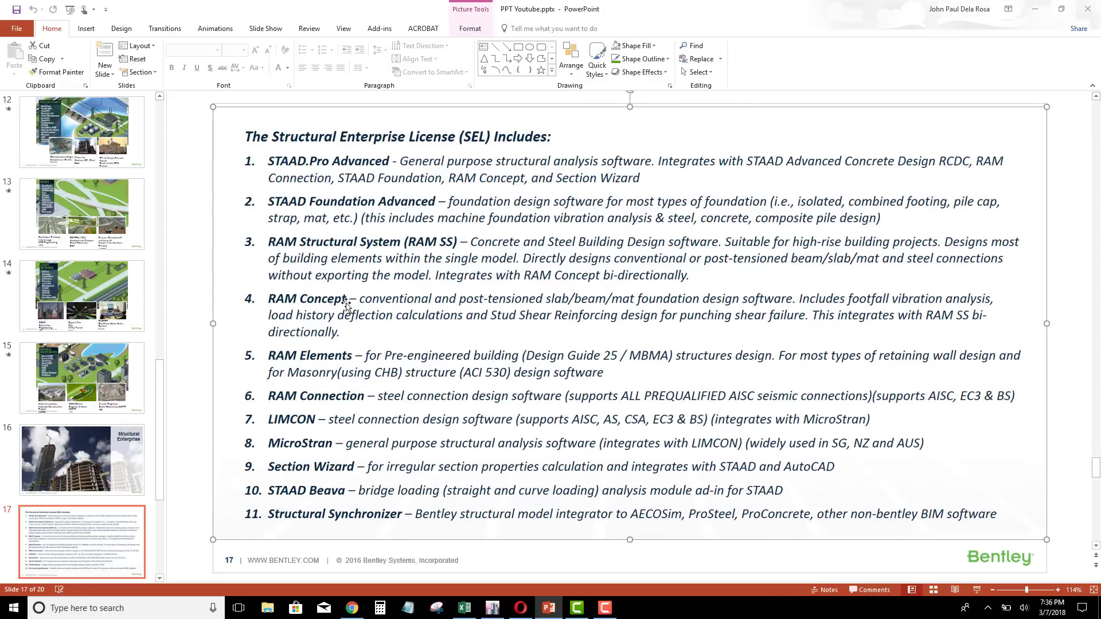
left_click(197, 307)
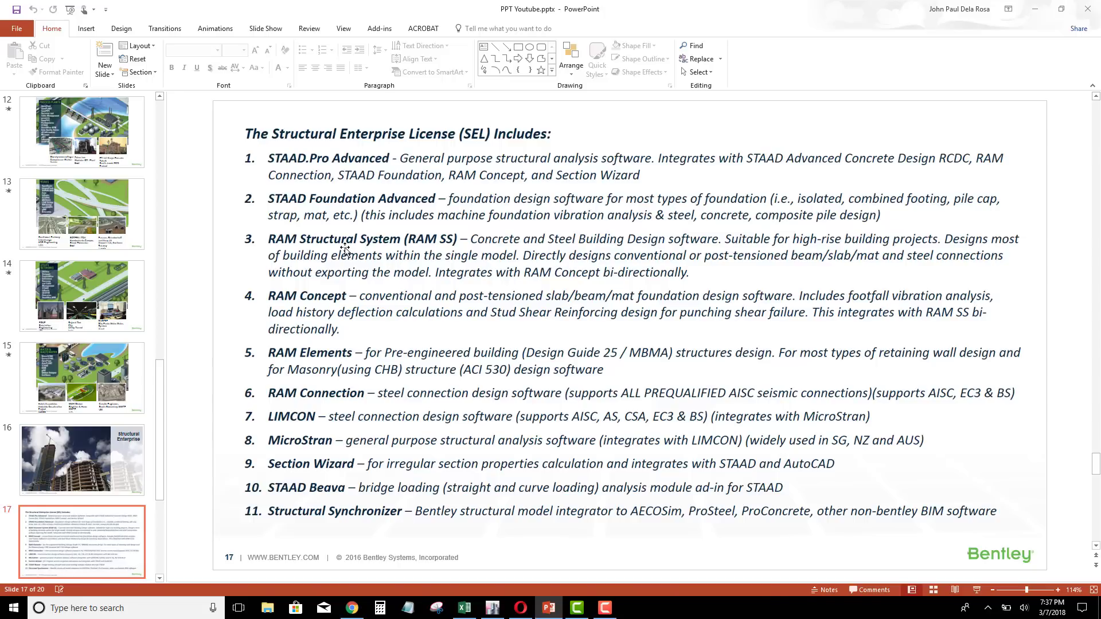
left_click(402, 356)
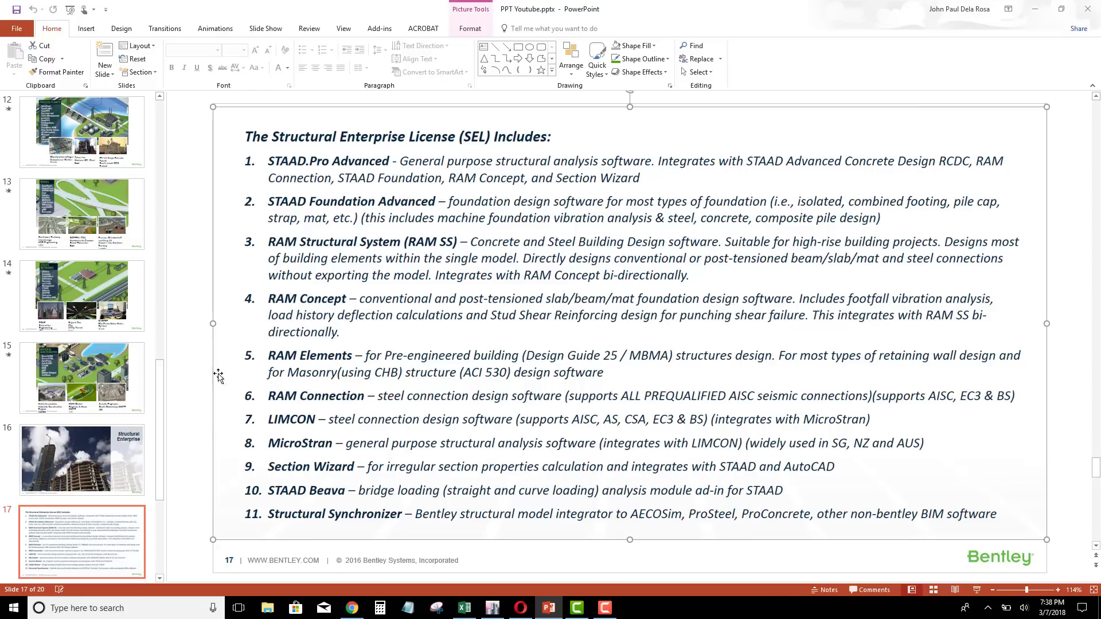
left_click(180, 380)
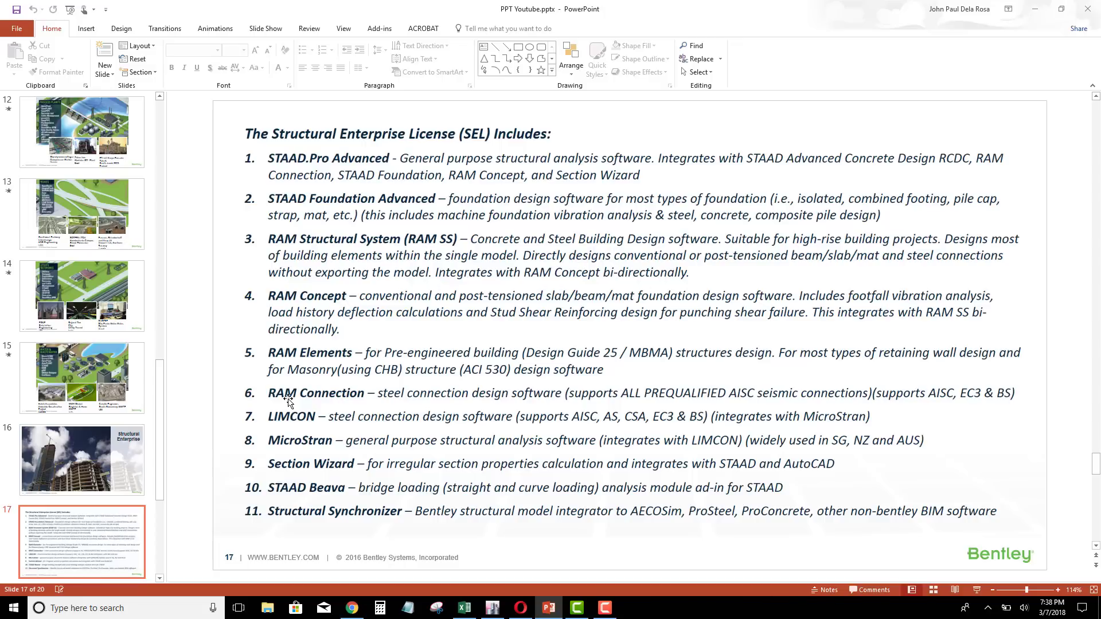
left_click(295, 416)
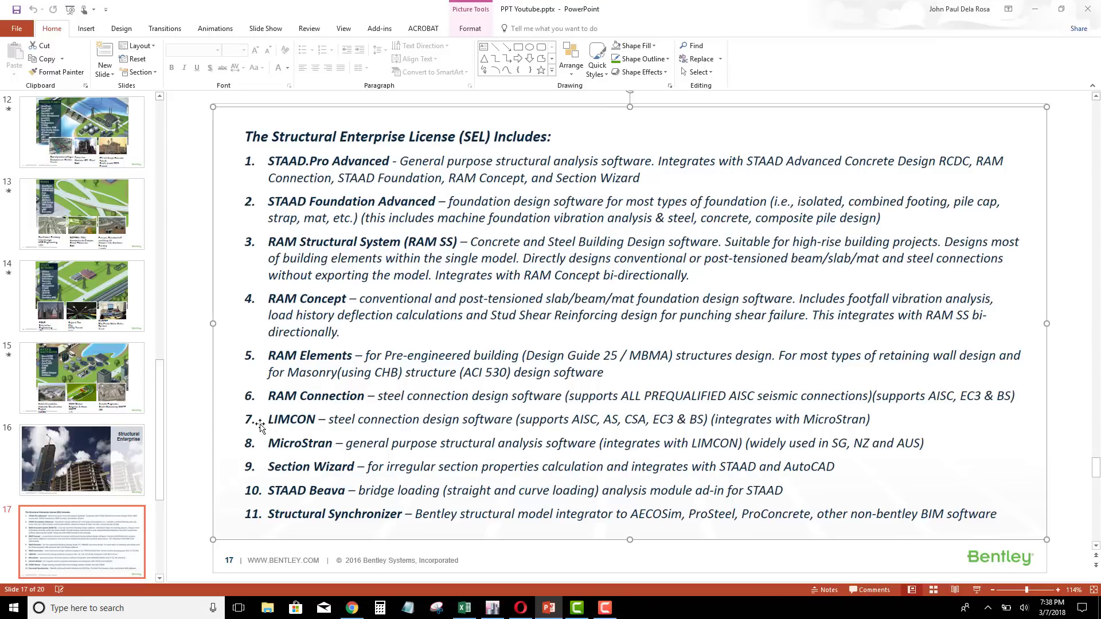
left_click(200, 432)
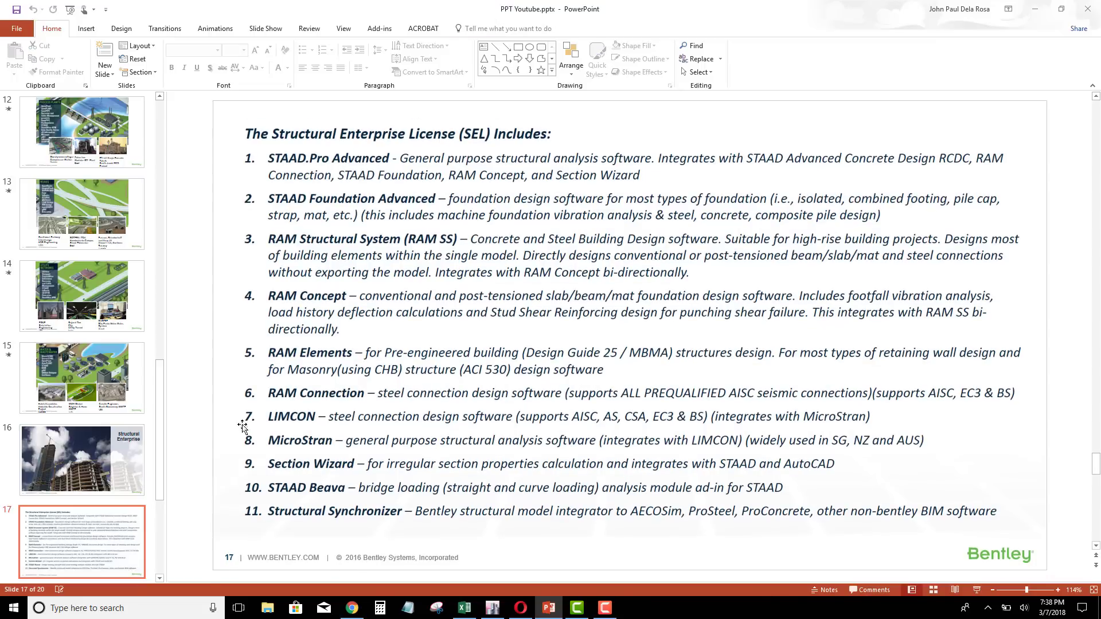
left_click(349, 397)
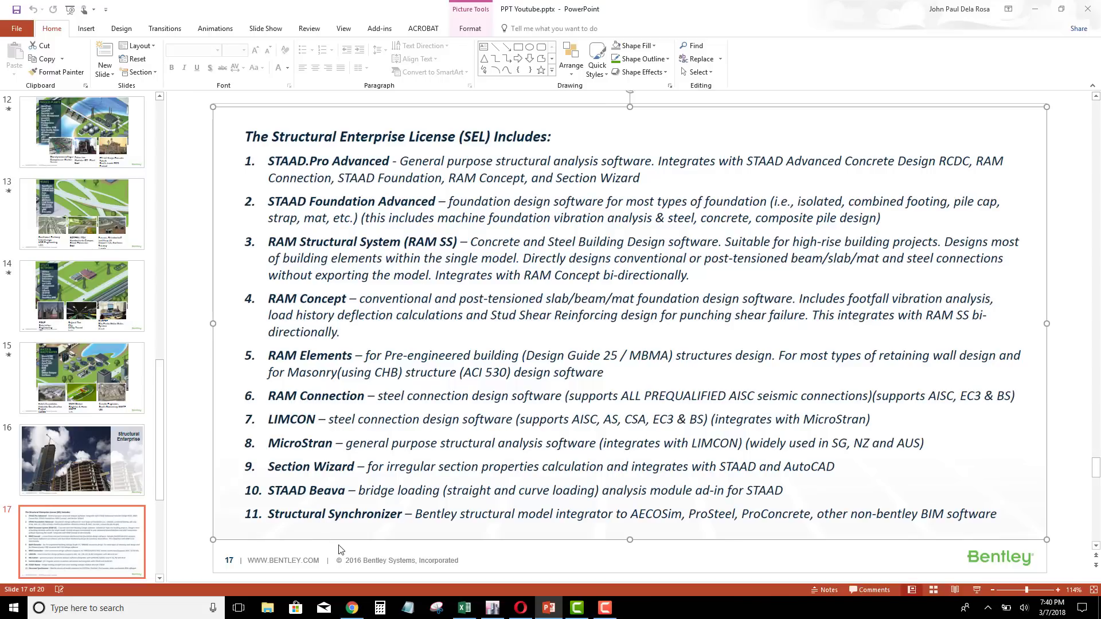
left_click(1064, 405)
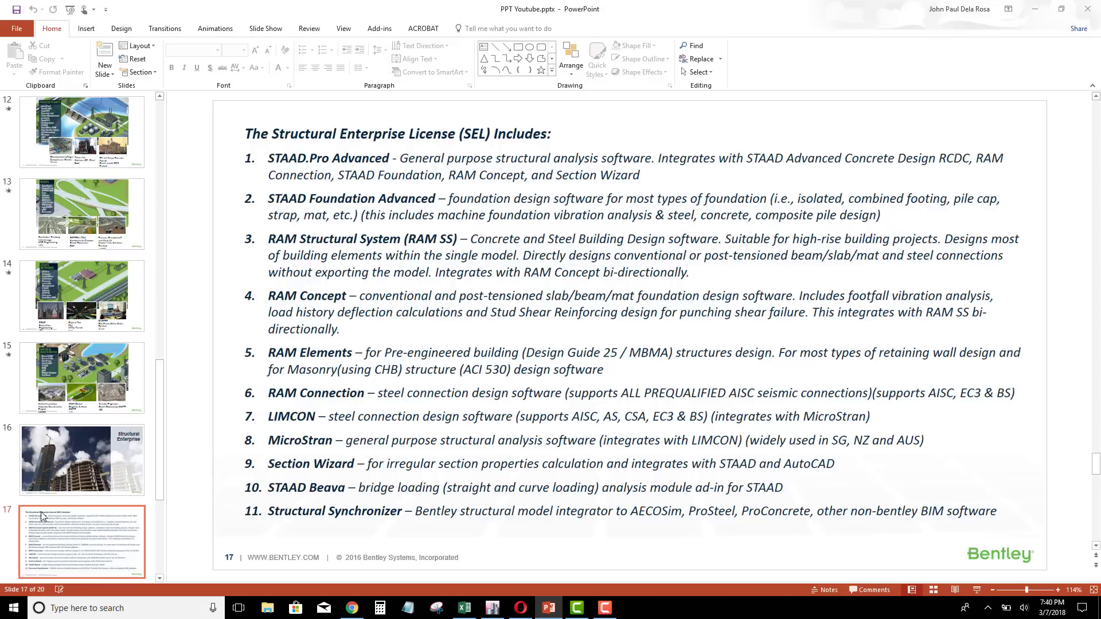
Go through the slides on MStower, ProStructures (ProSteel) and STAAD Advanced Concrete Design
scroll(44, 516, "down", 3)
left_click(88, 467)
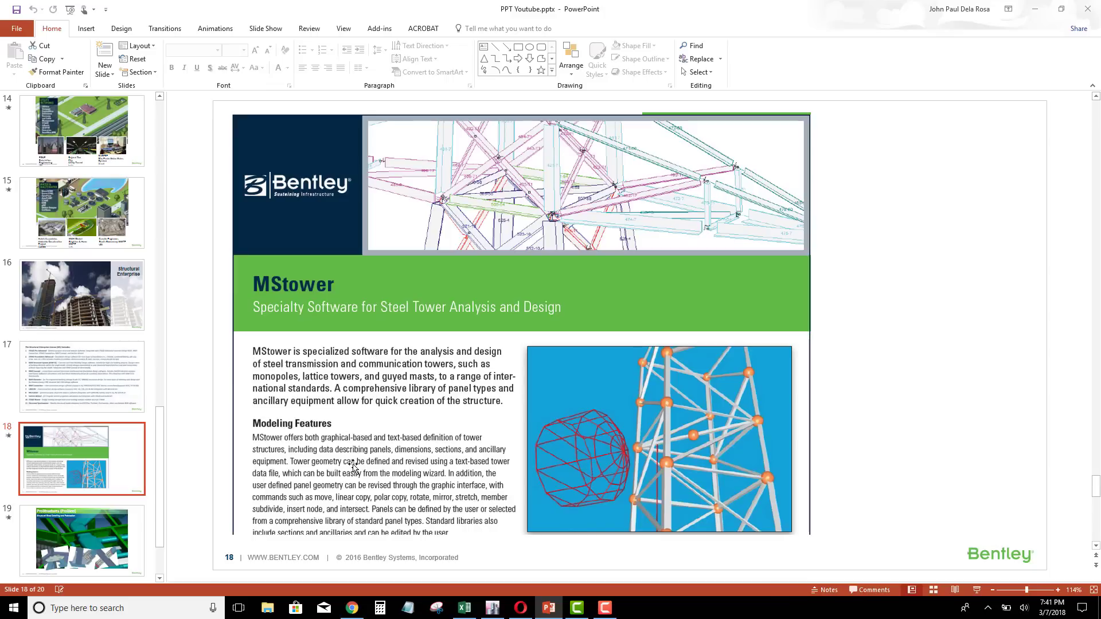
left_click(53, 531)
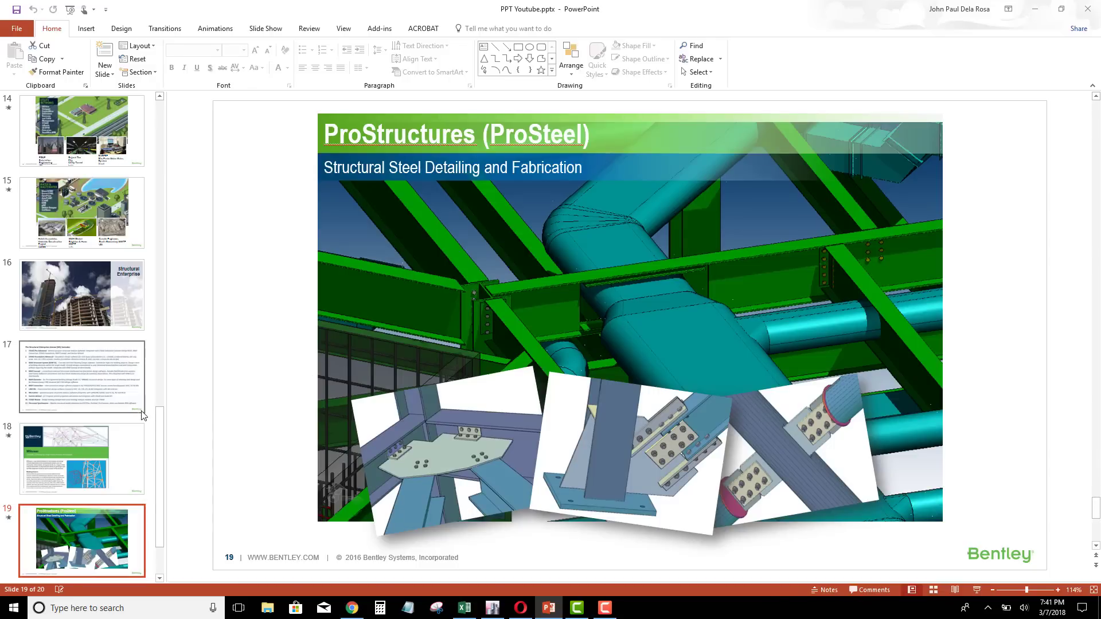
scroll(248, 435, "down", 1)
left_click(132, 518)
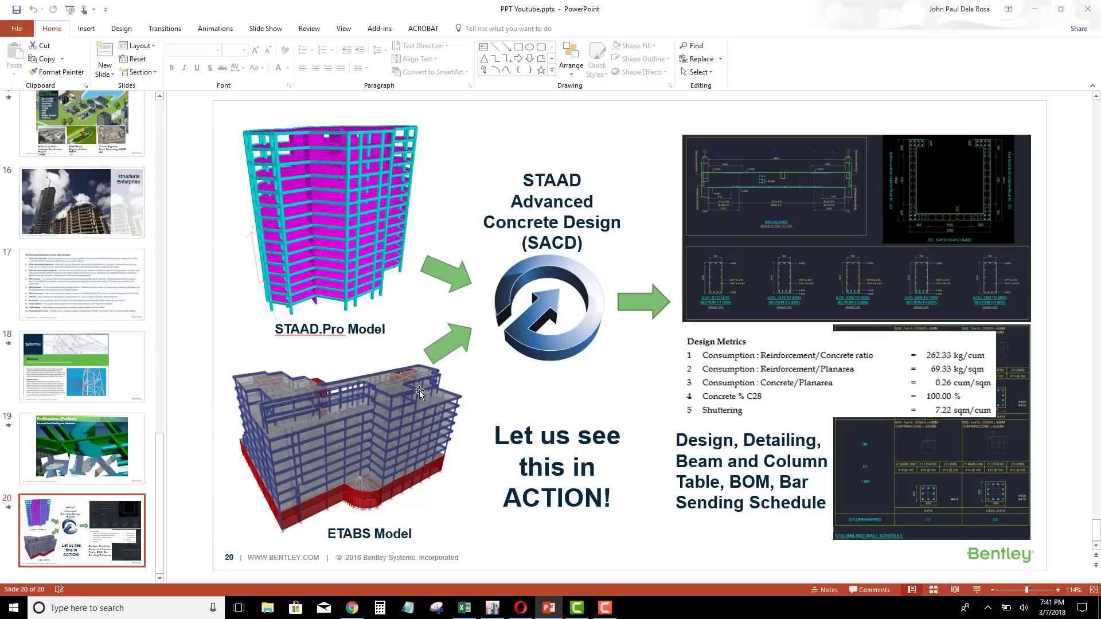
Switch to the ETABS model and make the Story5 plan view active
left_click(605, 608)
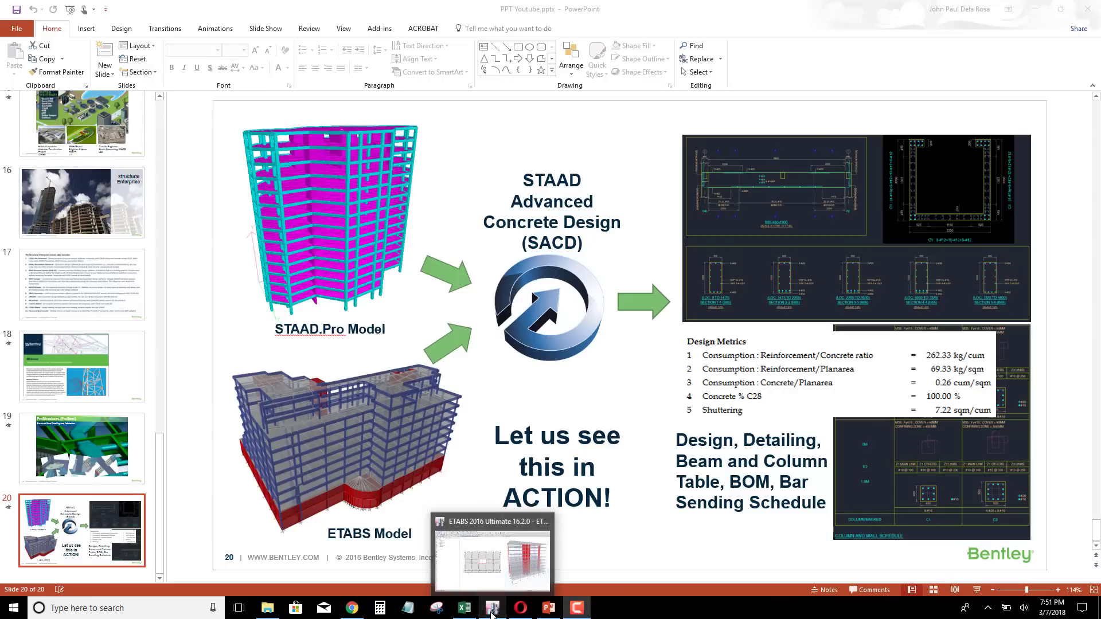
left_click(492, 612)
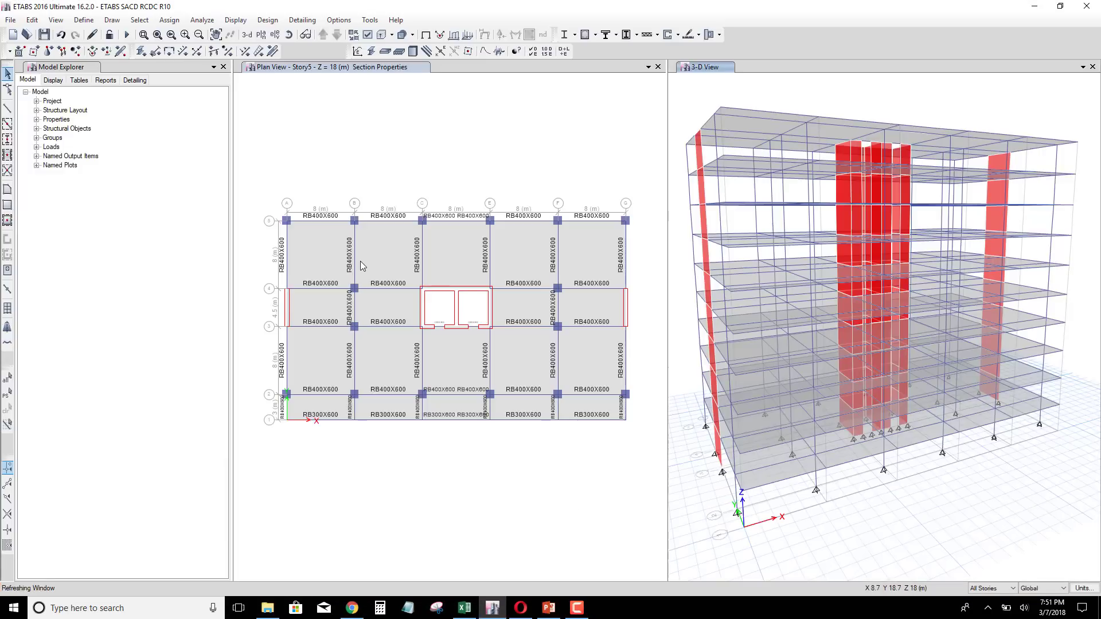
left_click(359, 155)
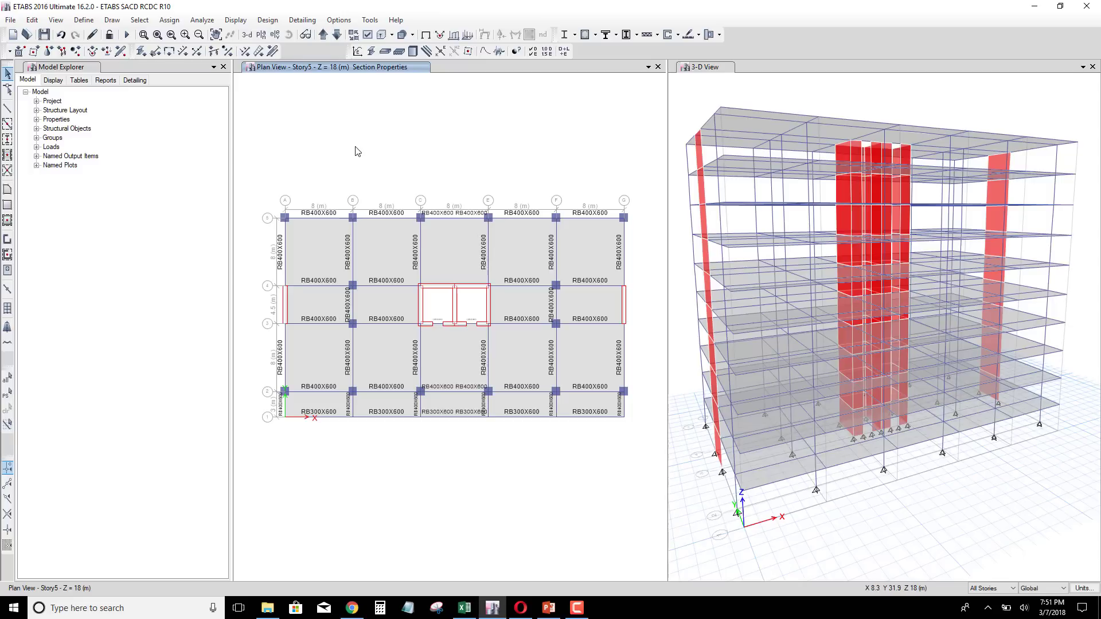
middle_click(354, 148)
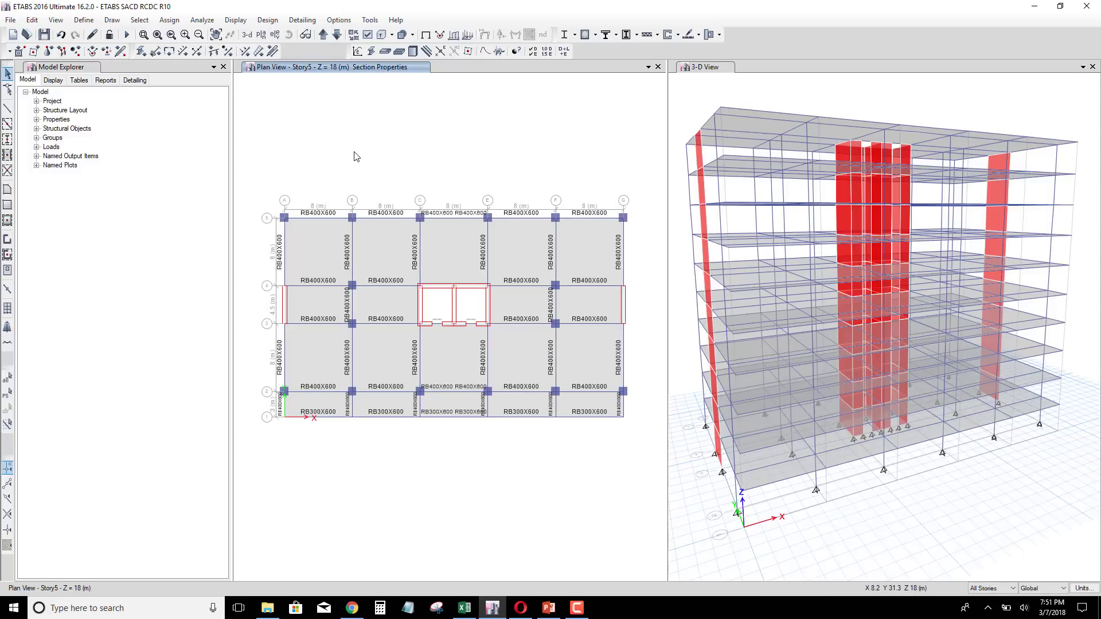
Turn on the pier assignment labels in the view options of the Story5 plan
key("ctrl+w")
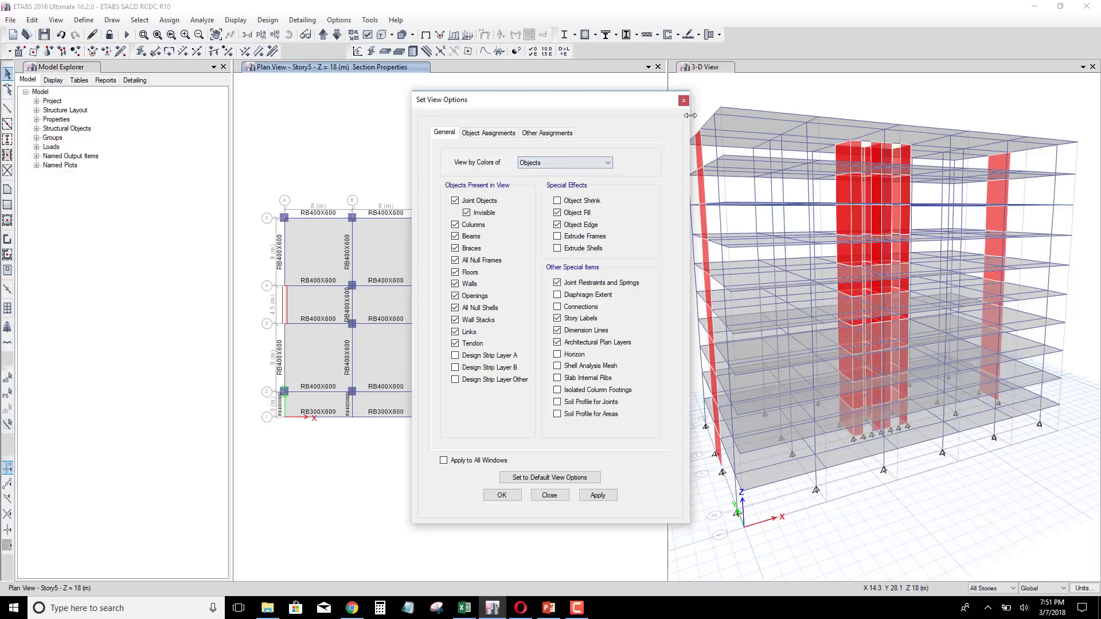
left_click_drag(642, 107, 646, 107)
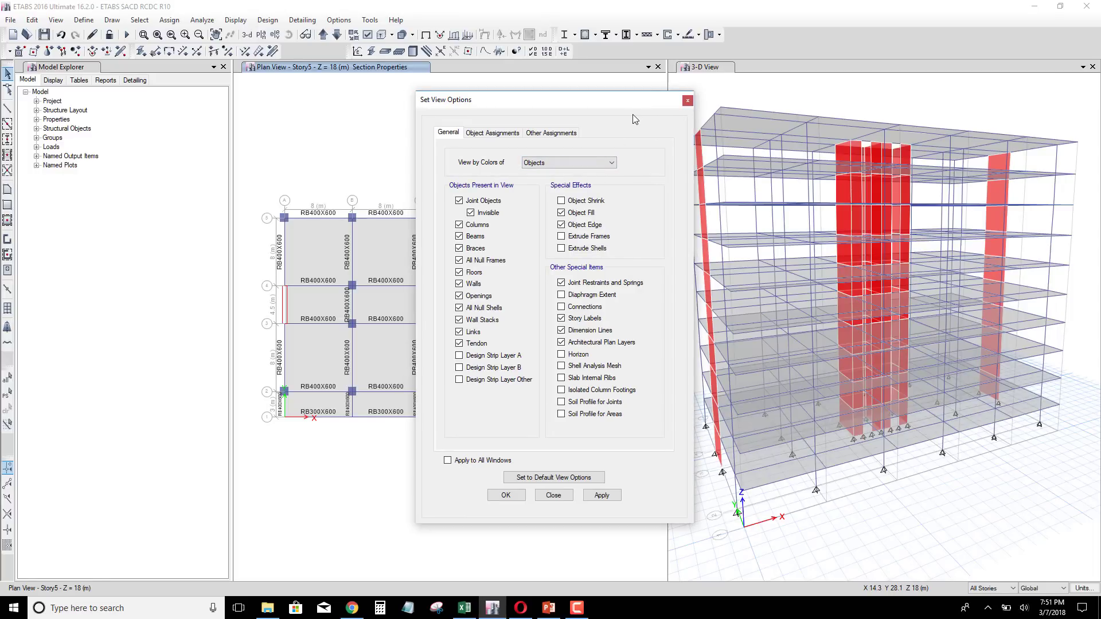
left_click(501, 138)
left_click(563, 135)
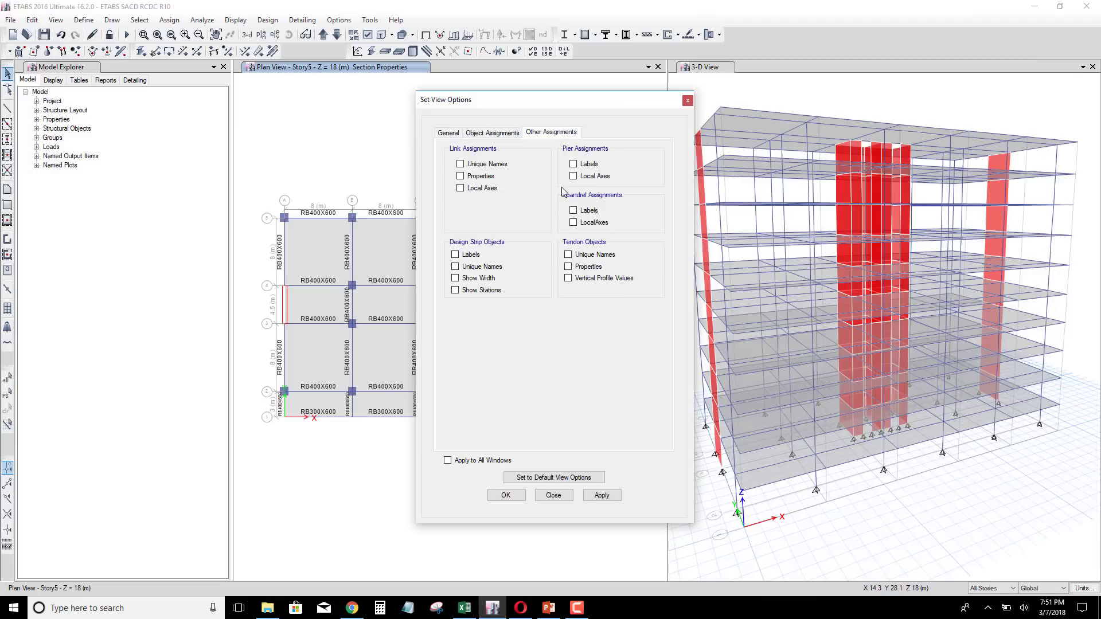
left_click(576, 165)
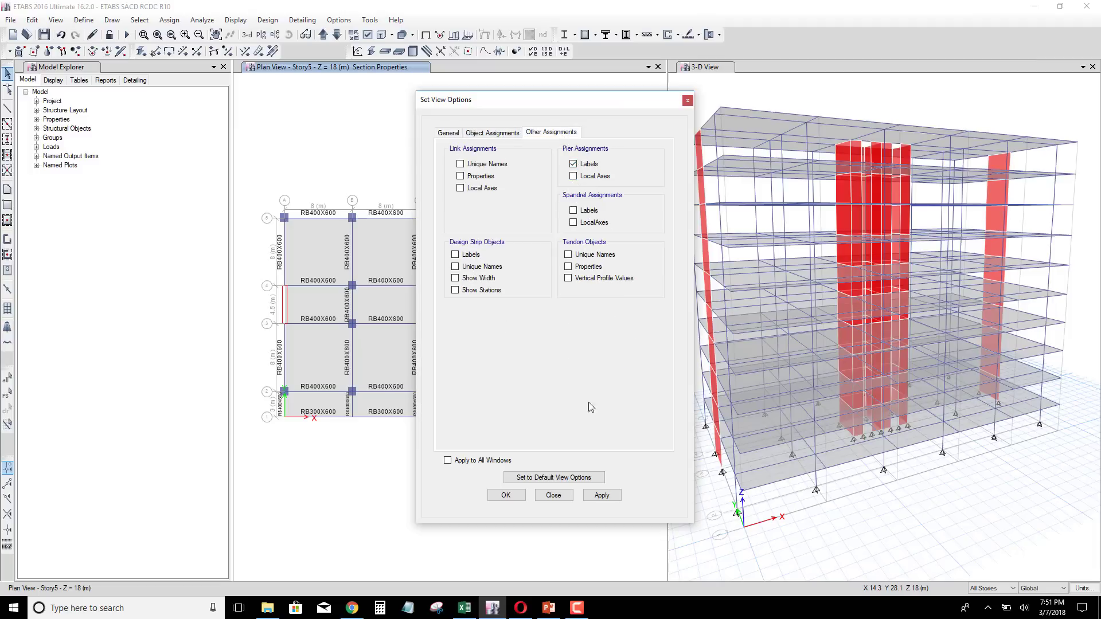
left_click(601, 495)
left_click(516, 496)
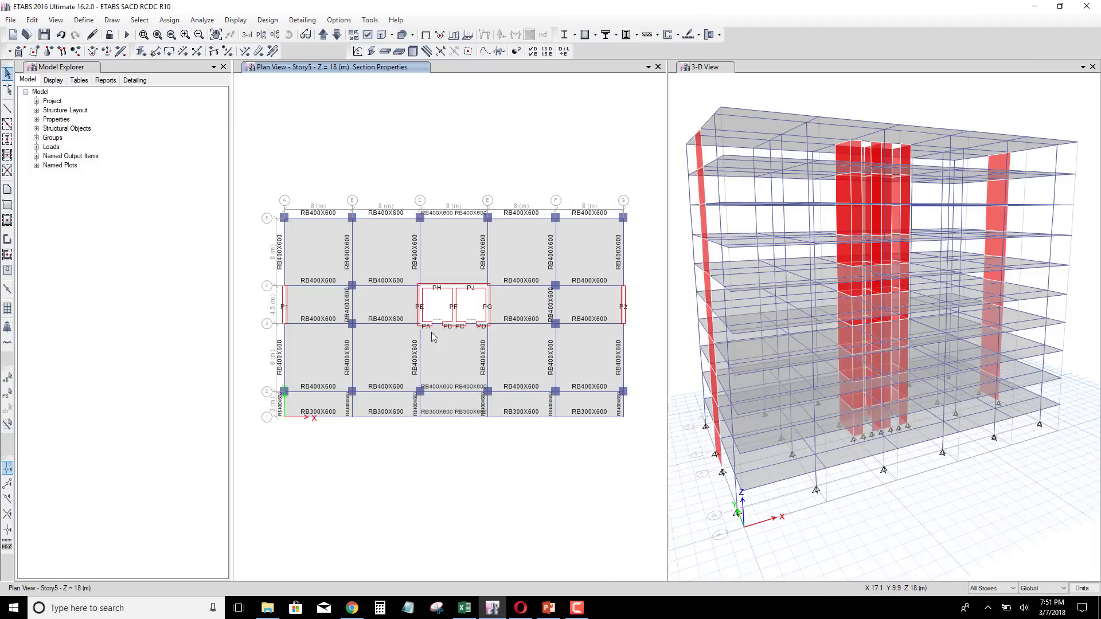
Examine the pier labels on the core walls and the outer wall at grid A in plan, and the walls in 3D
scroll(466, 324, "up", 3)
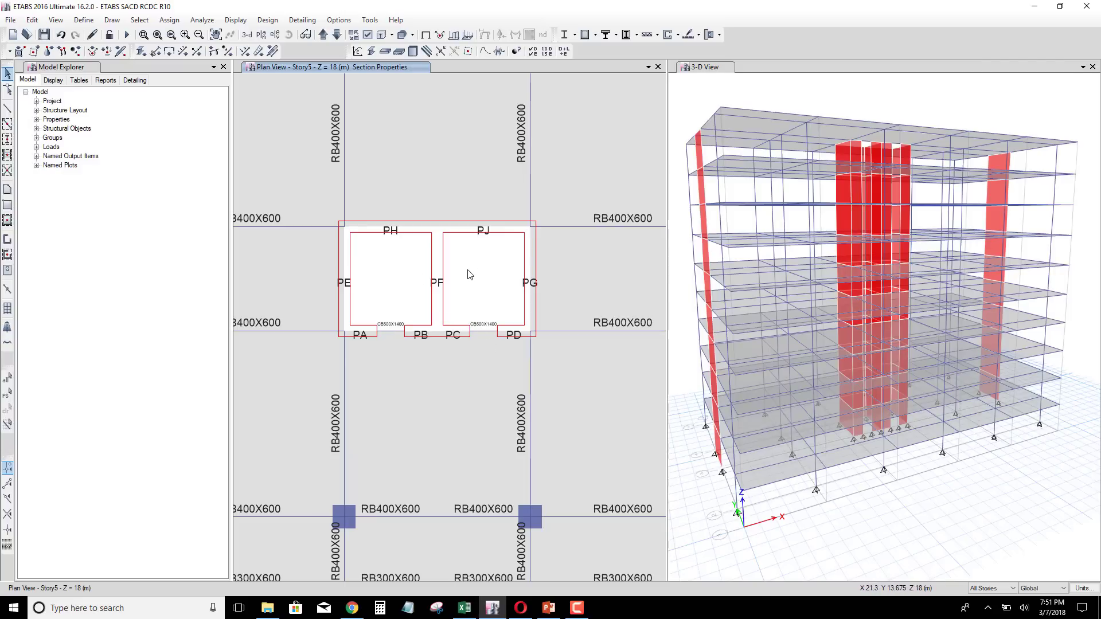
scroll(495, 339, "down", 3)
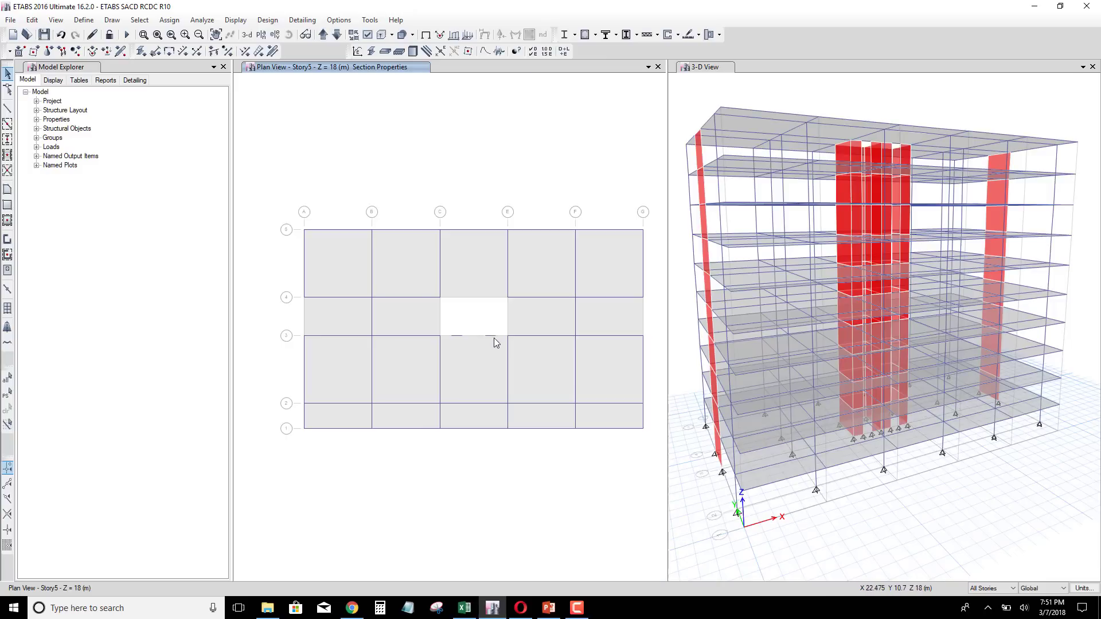
scroll(315, 330, "up", 3)
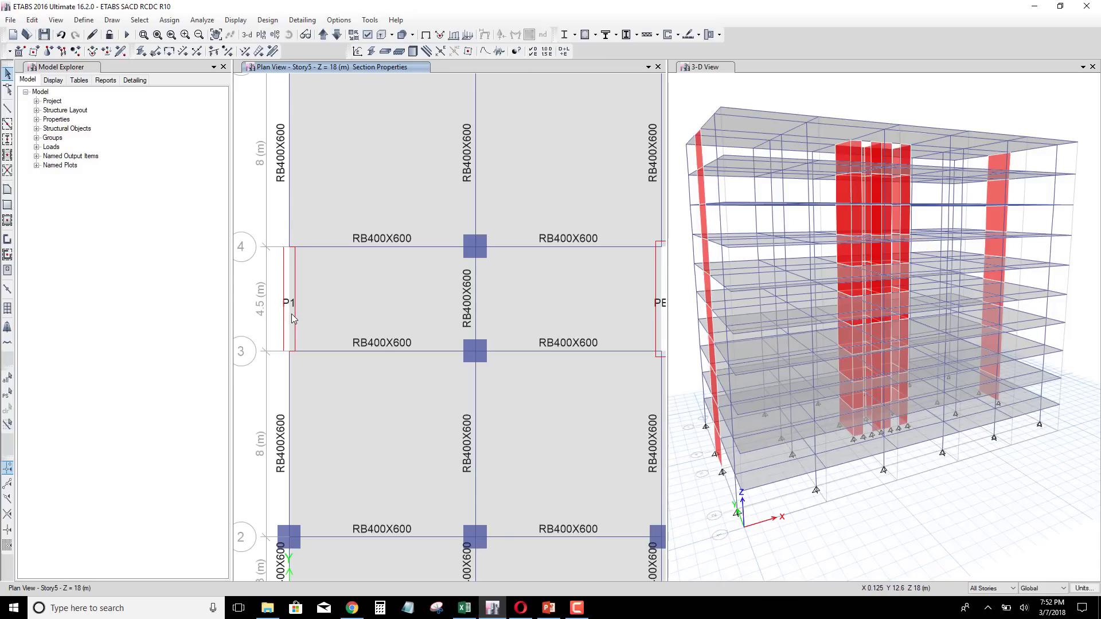
scroll(292, 319, "down", 3)
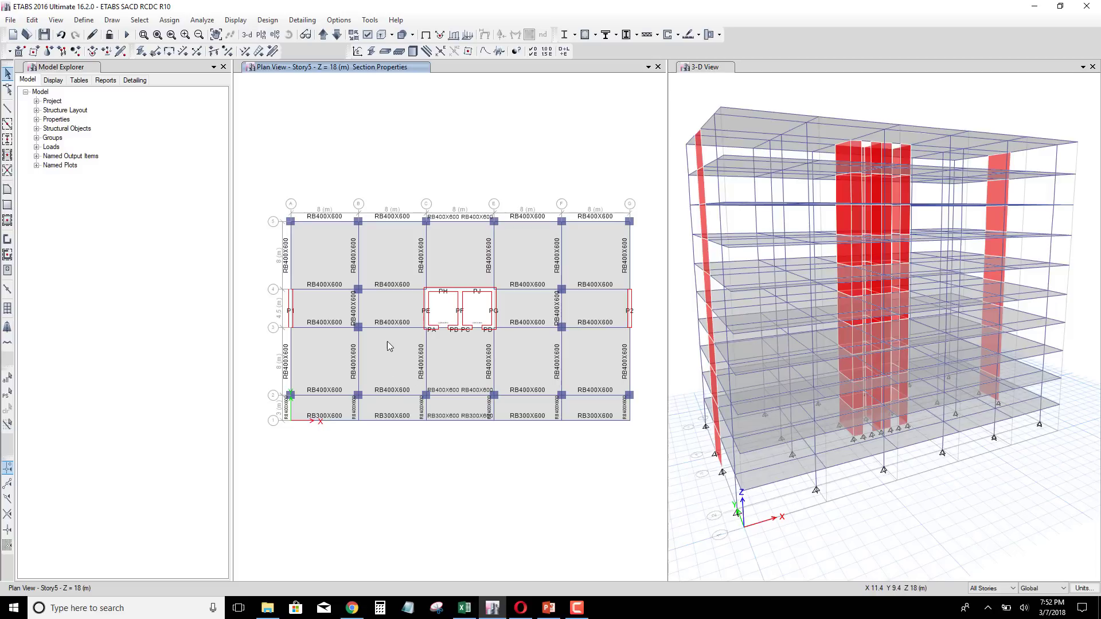
left_click(886, 512)
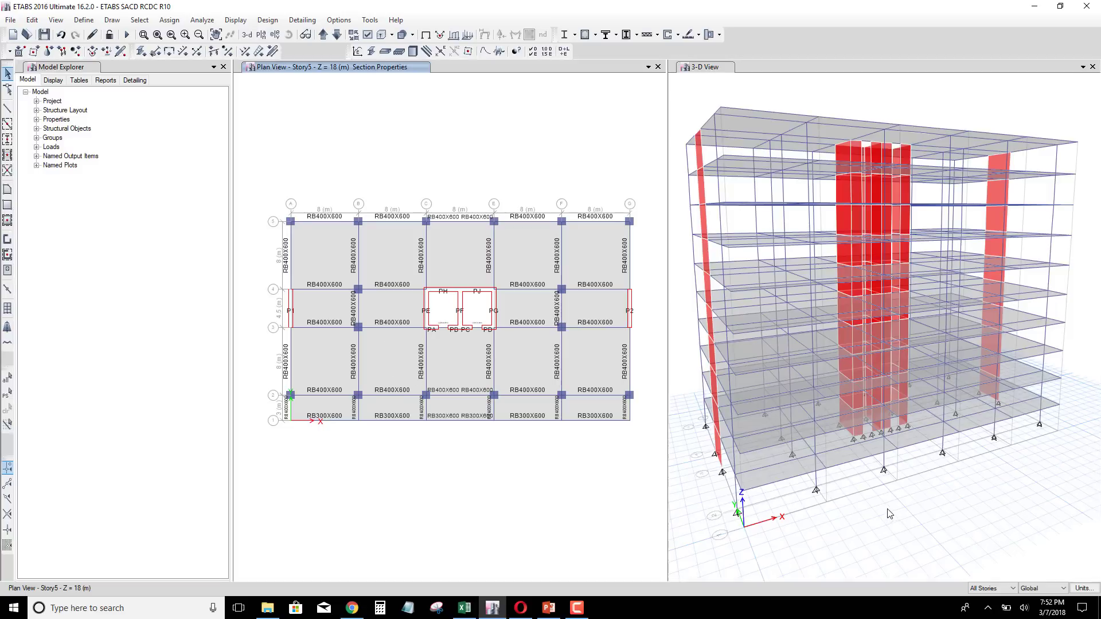
scroll(898, 501, "up", 2)
middle_click_drag(897, 497, 889, 502, "shift")
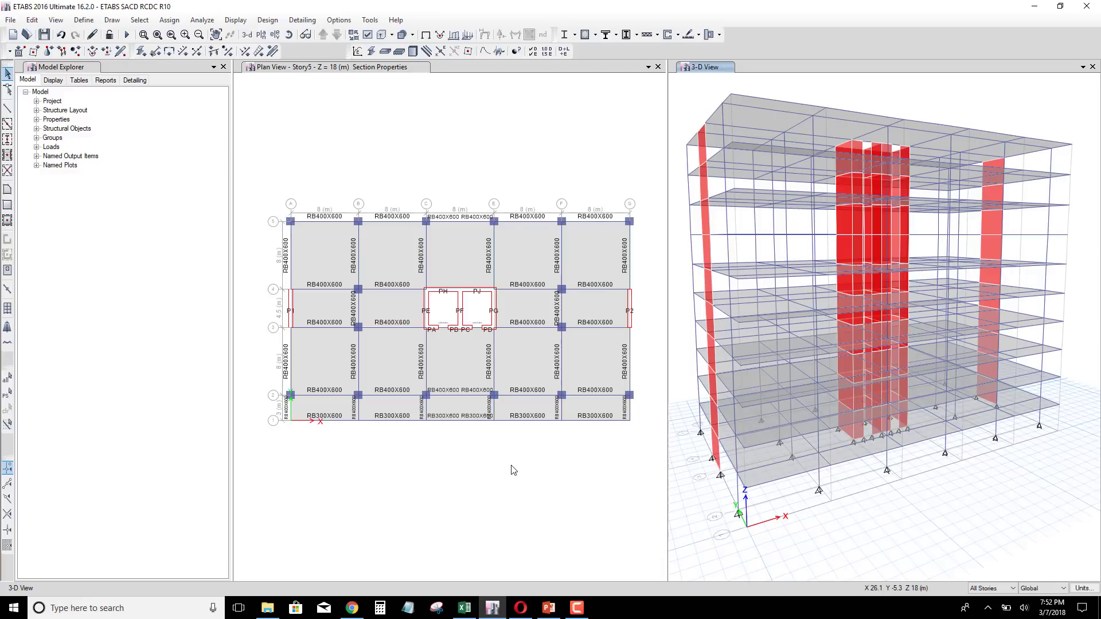
left_click(395, 150)
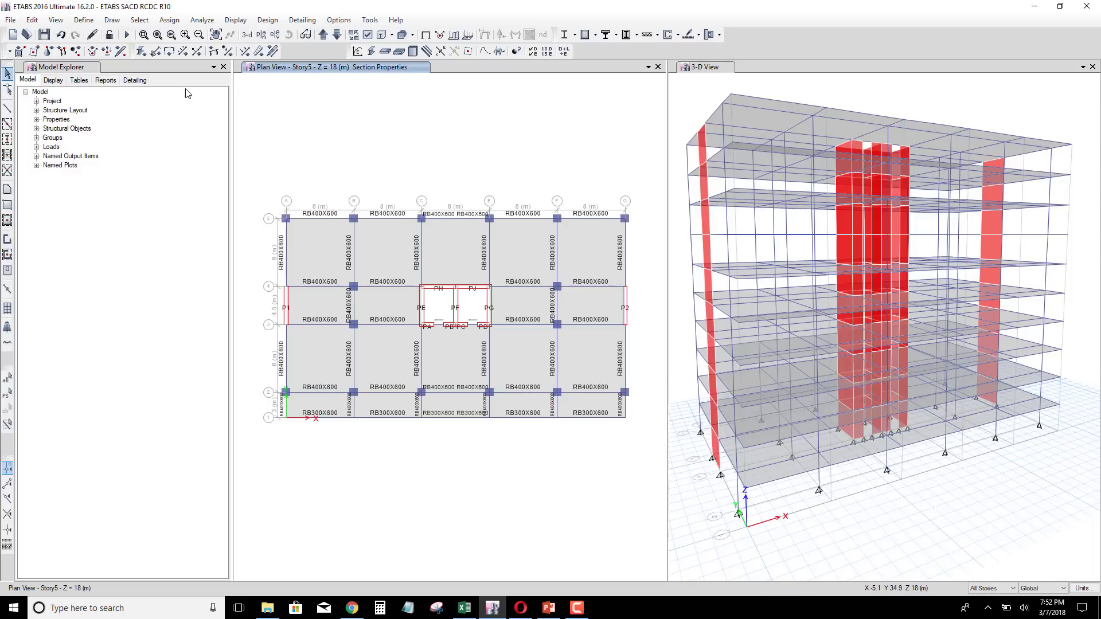
left_click(139, 20)
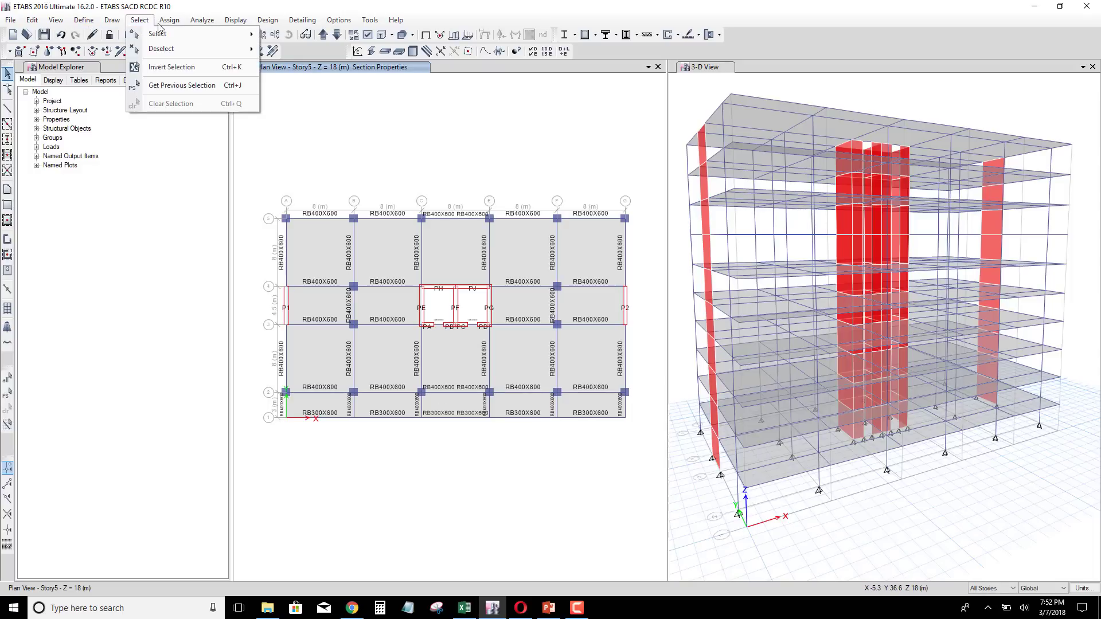
mouse_move(169, 20)
mouse_move(200, 54)
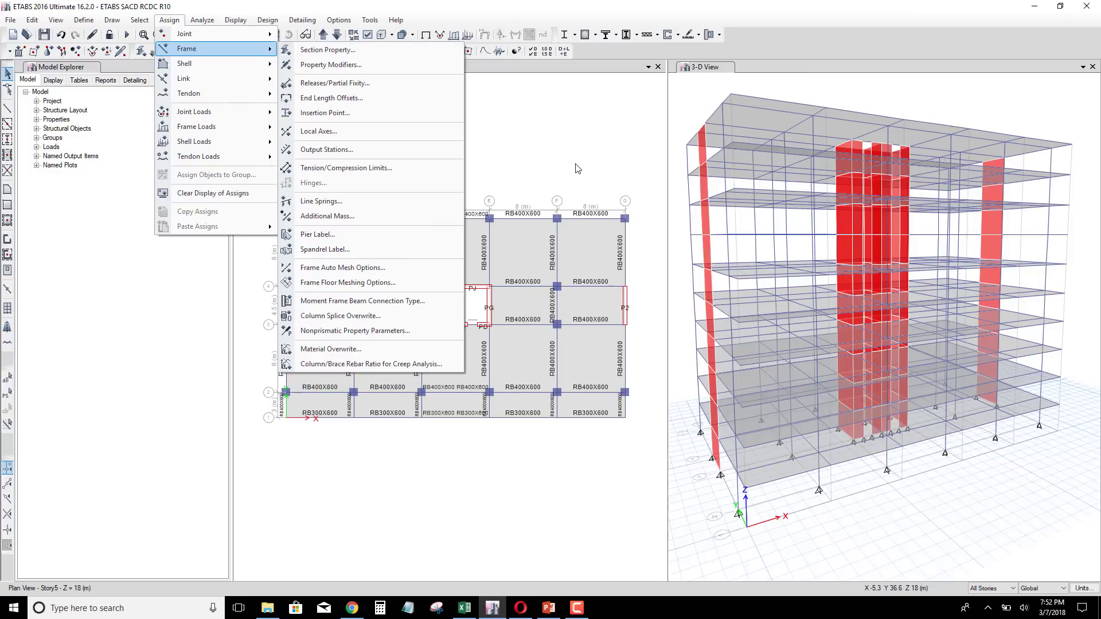
left_click(560, 168)
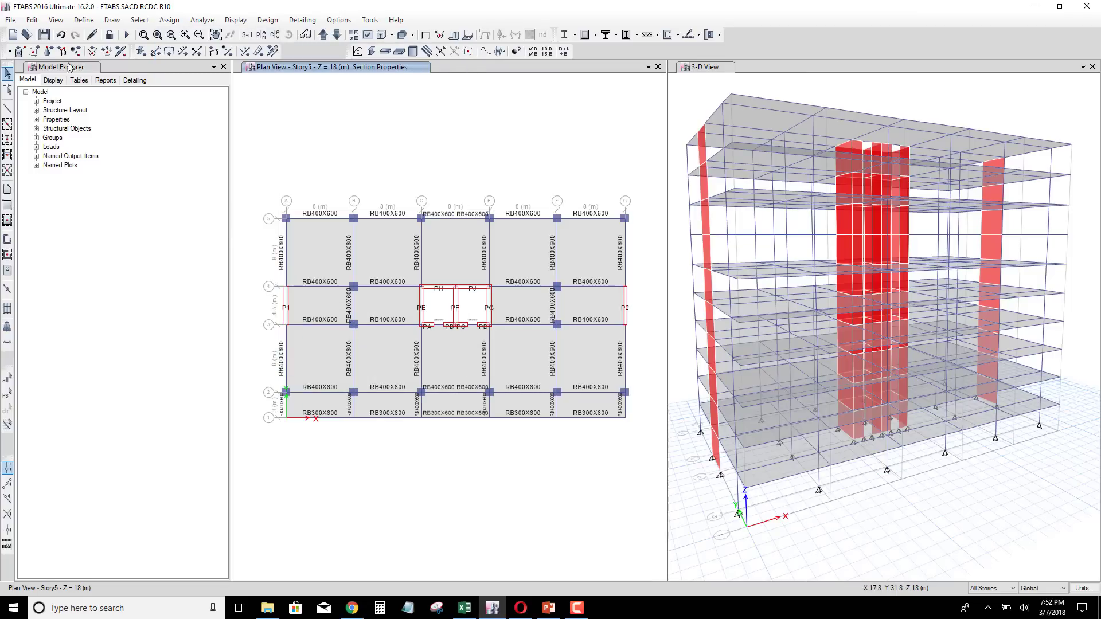
Select all beams in the model by object type
left_click(139, 20)
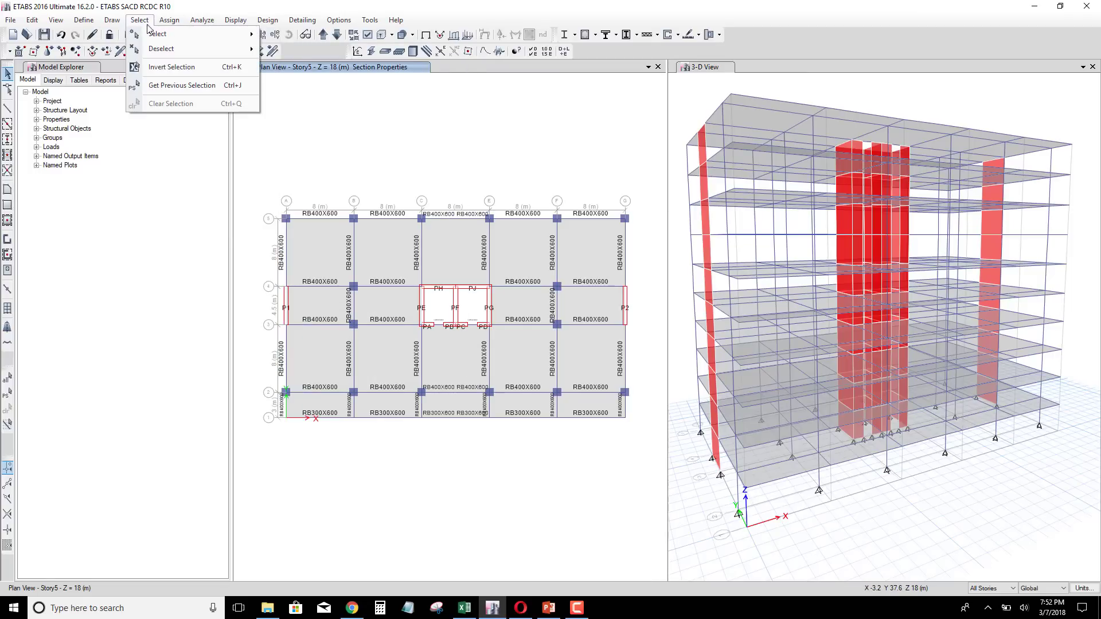
mouse_move(174, 34)
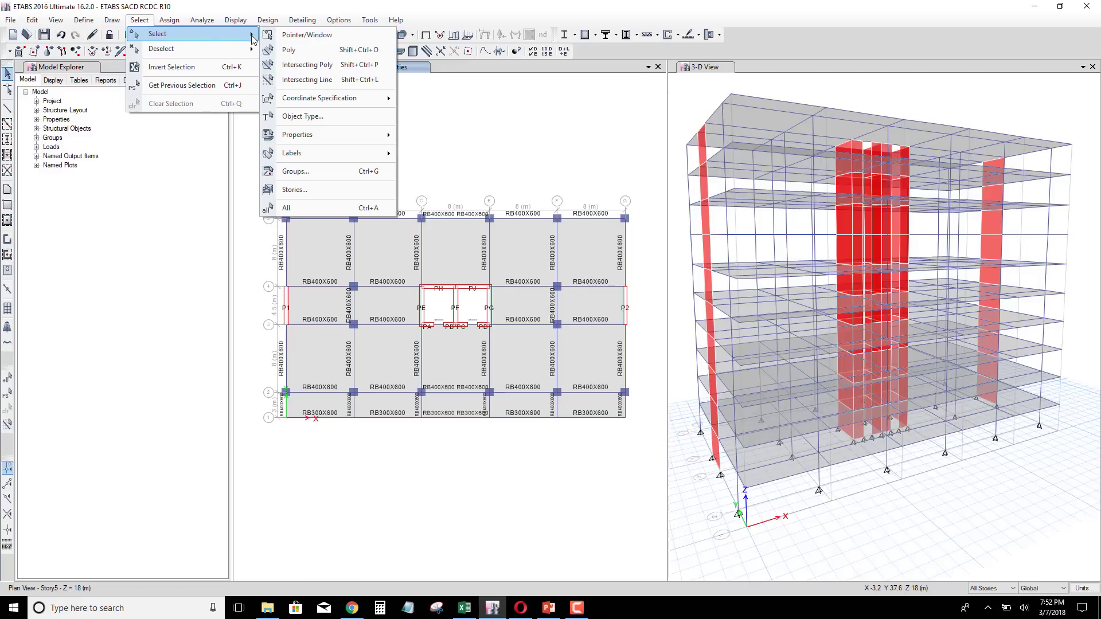
left_click(308, 117)
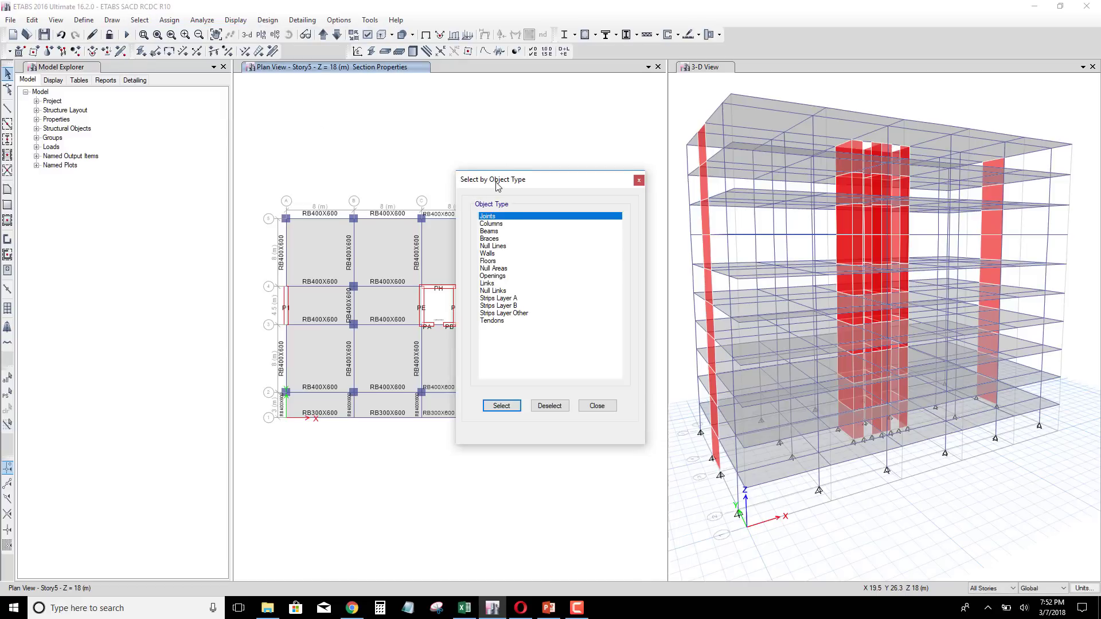
left_click_drag(496, 185, 84, 138)
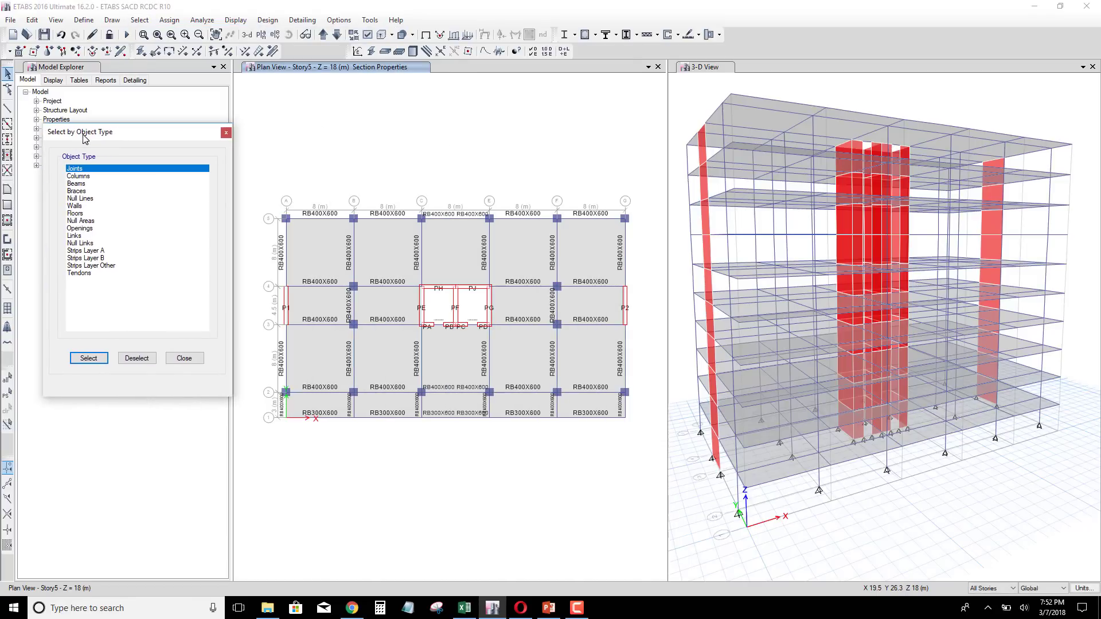
left_click(76, 184)
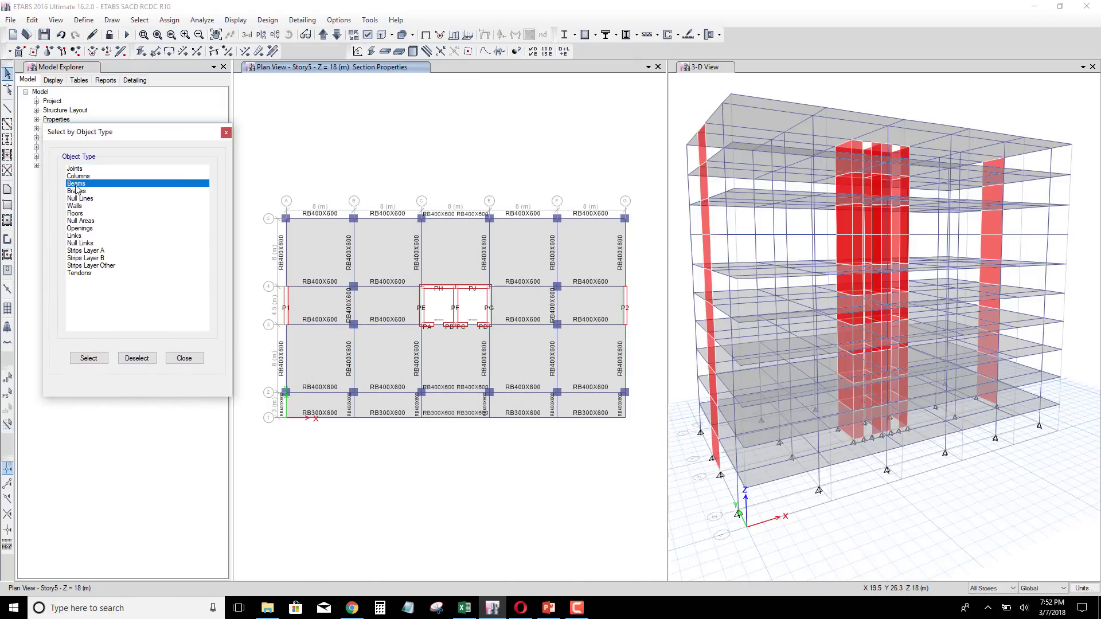
left_click(99, 359)
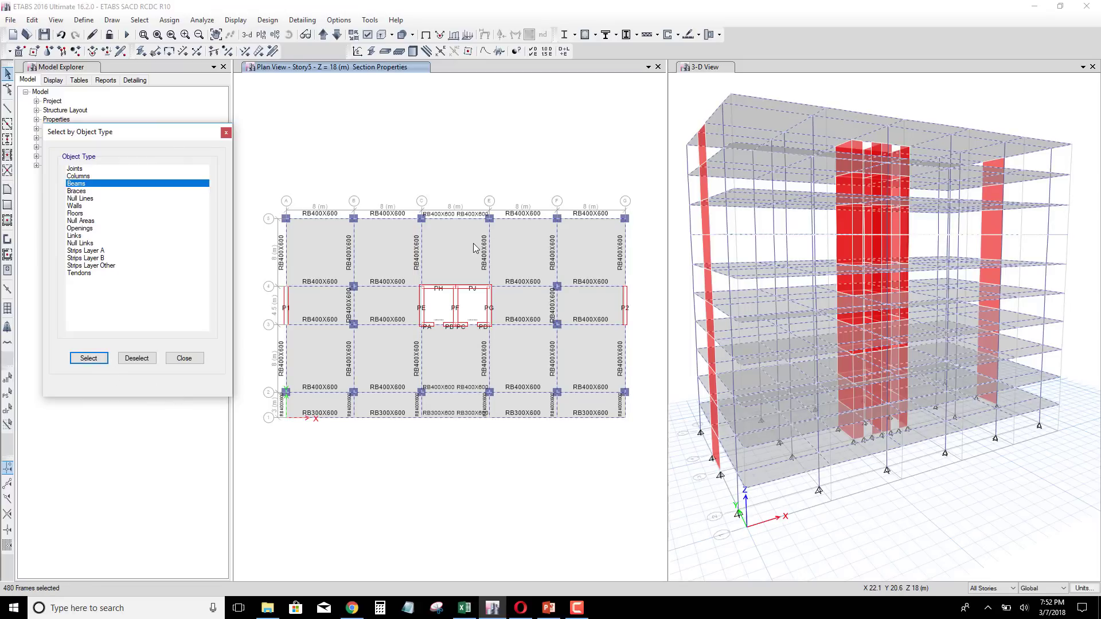
left_click(184, 358)
Open the output stations assignment for the selected beams and set the minimum number of stations to 13
left_click(170, 20)
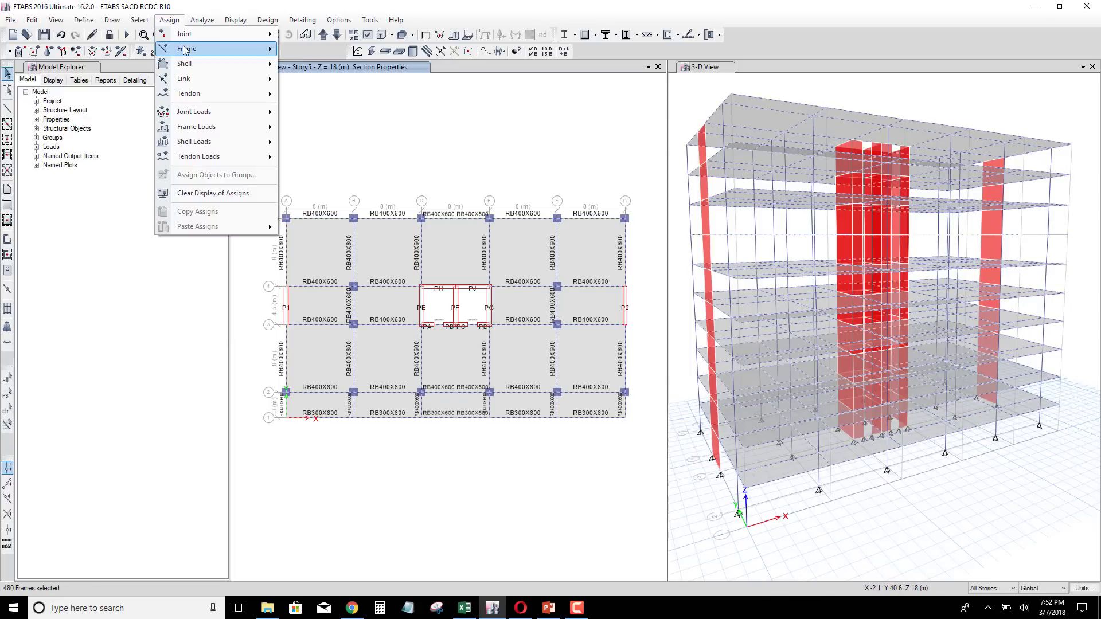
mouse_move(189, 49)
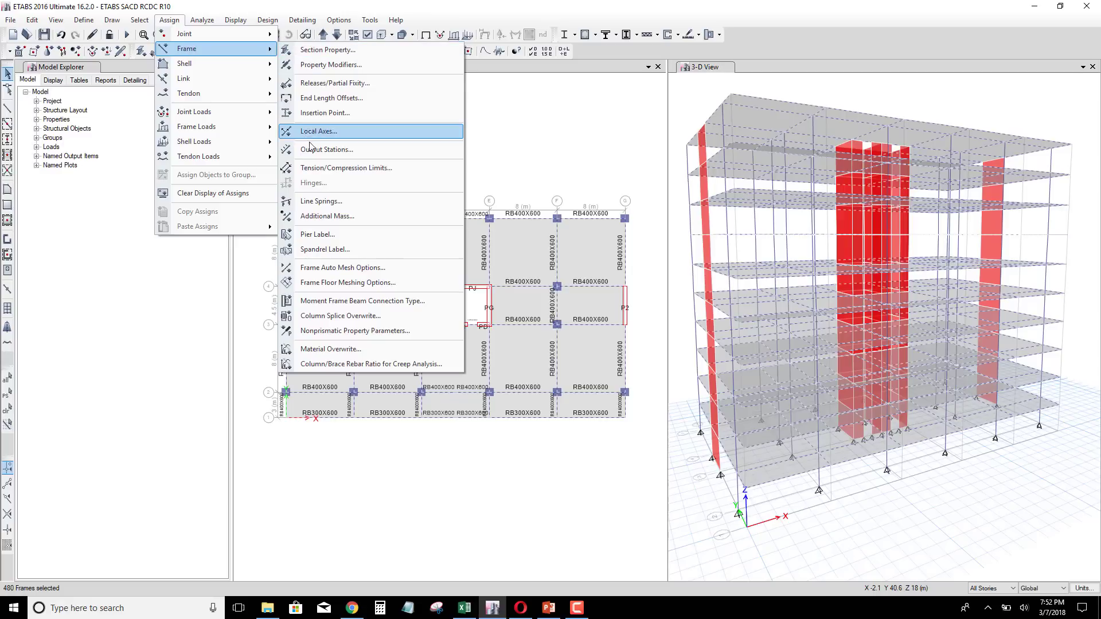
left_click(327, 149)
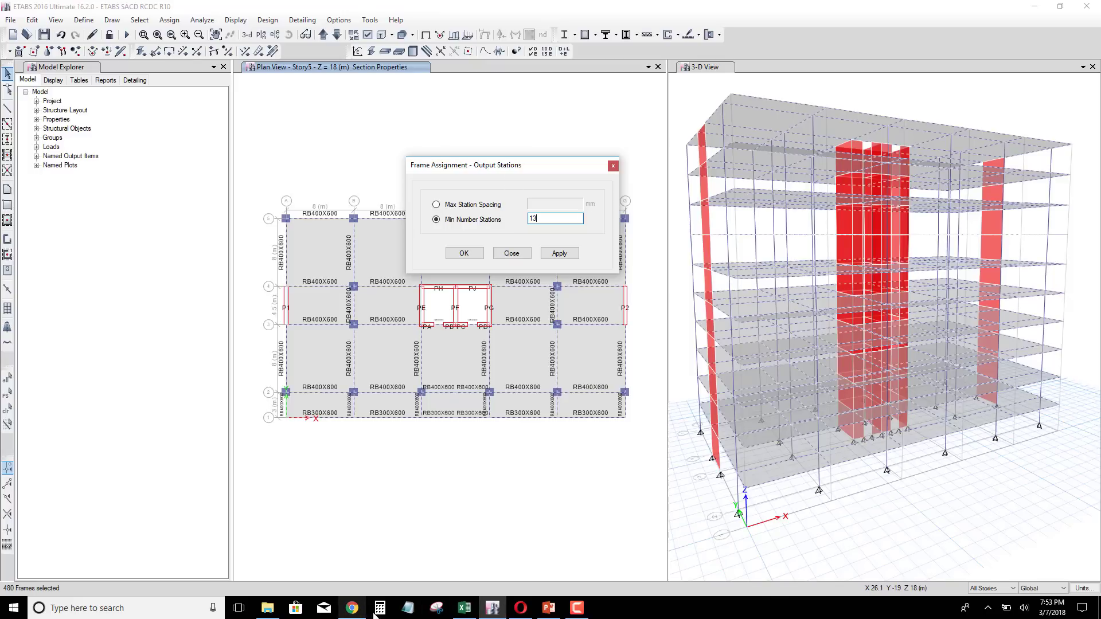
Switch to the Excel workbook "excel staad 12 cuts.xlsx" and examine how the upper beam diagram is divided into segments 1 to 12
left_click(467, 516)
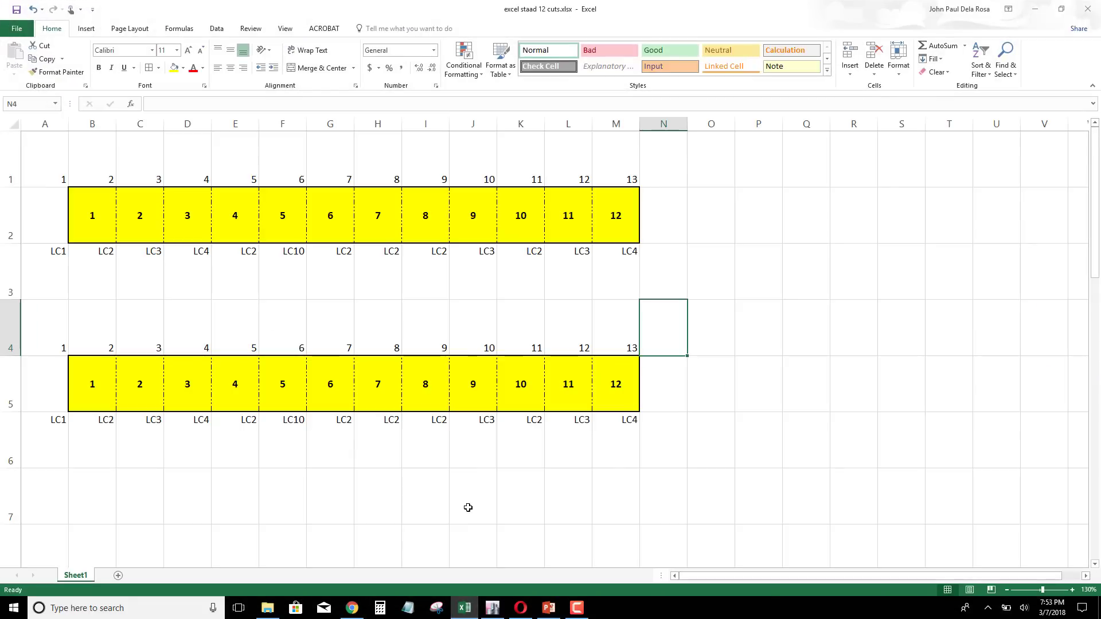
left_click(464, 494)
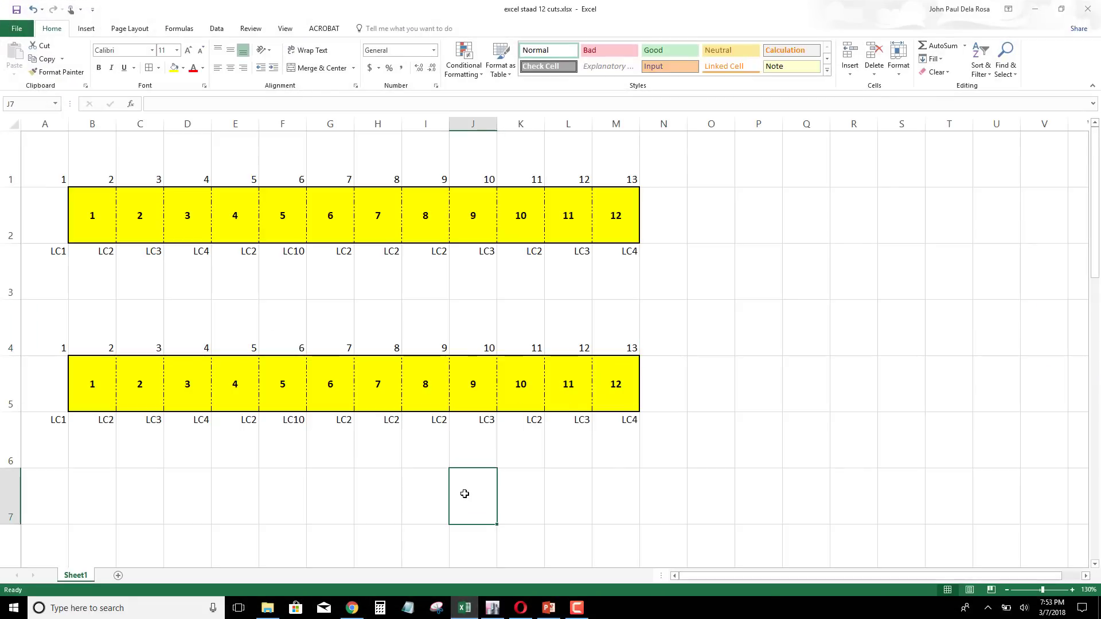
left_click_drag(95, 218, 596, 235)
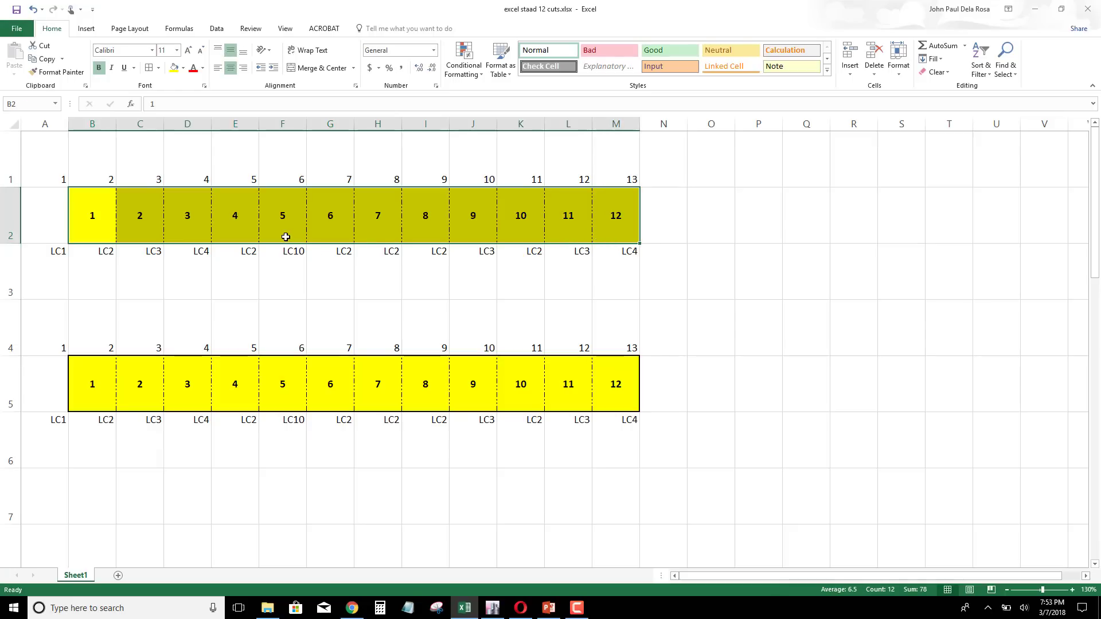
left_click(104, 214)
left_click(138, 215)
left_click(191, 216)
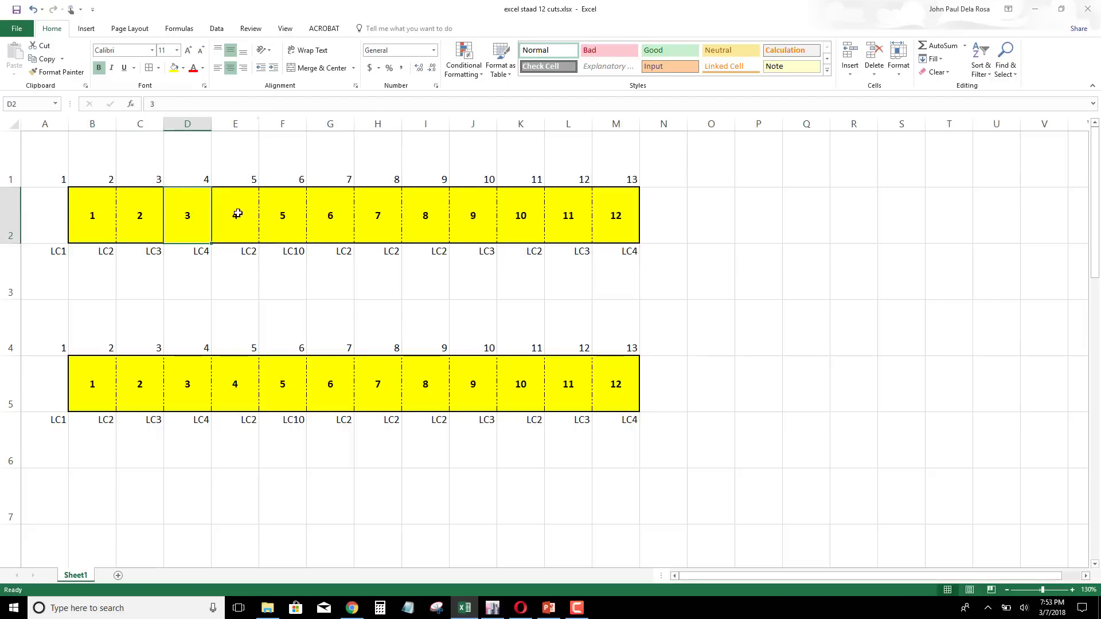
left_click(239, 216)
left_click(297, 218)
left_click(228, 216)
left_click(192, 217)
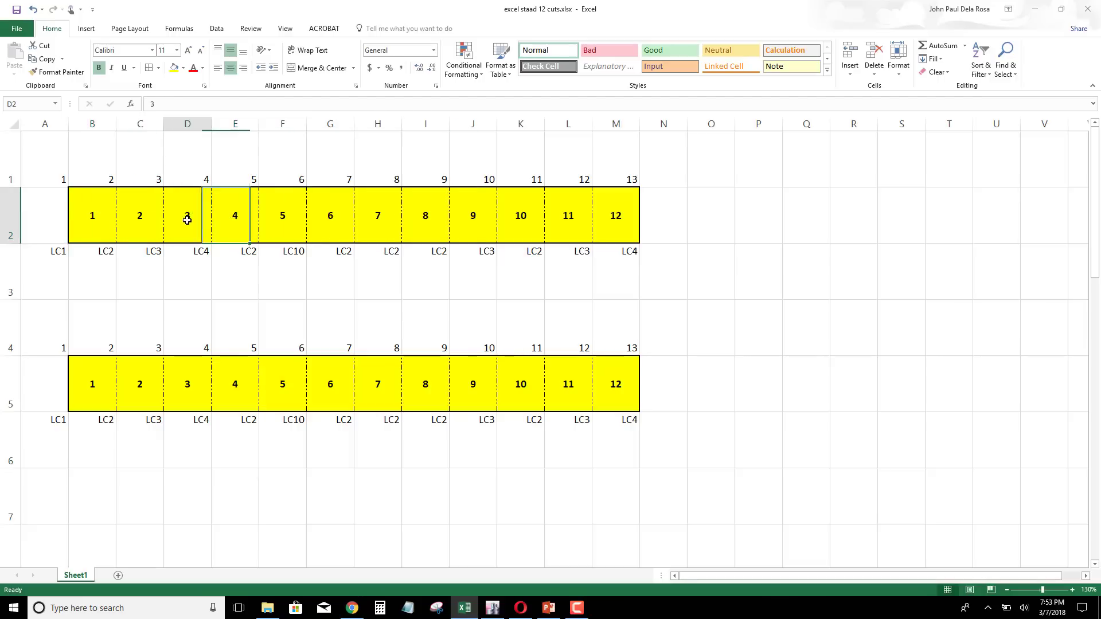
left_click(89, 210)
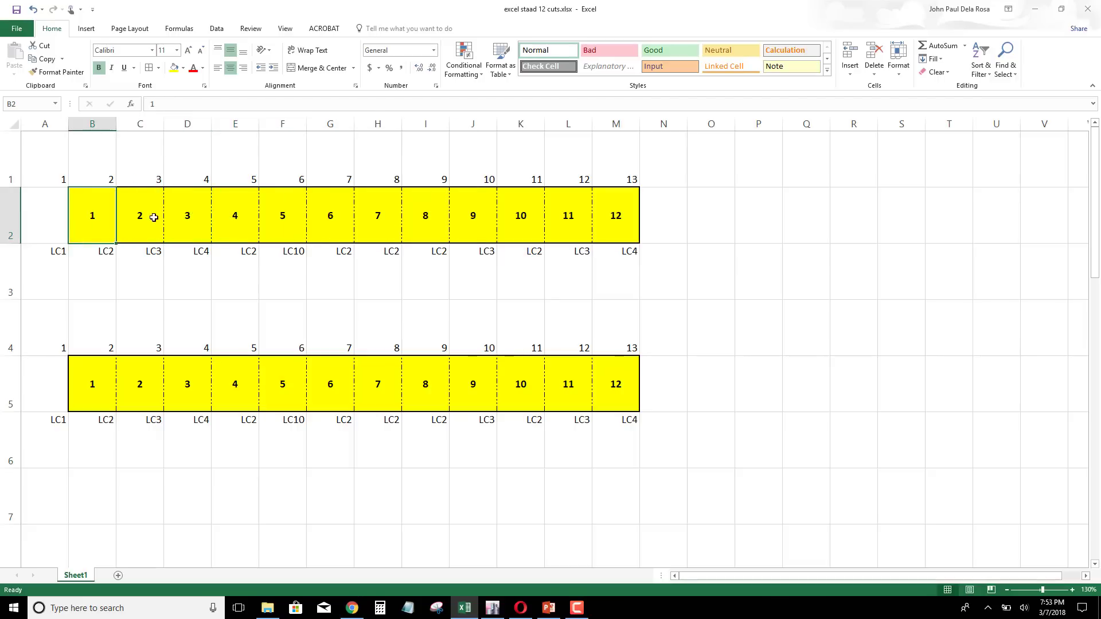
left_click(234, 219)
left_click(137, 217)
left_click(98, 222)
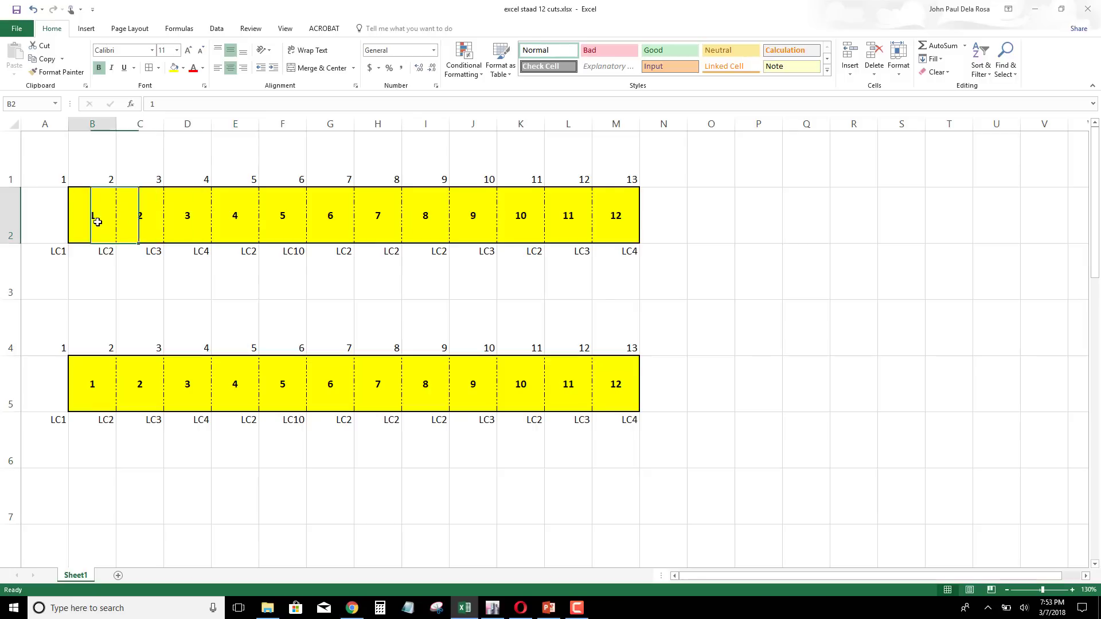
left_click(144, 217)
left_click(169, 217)
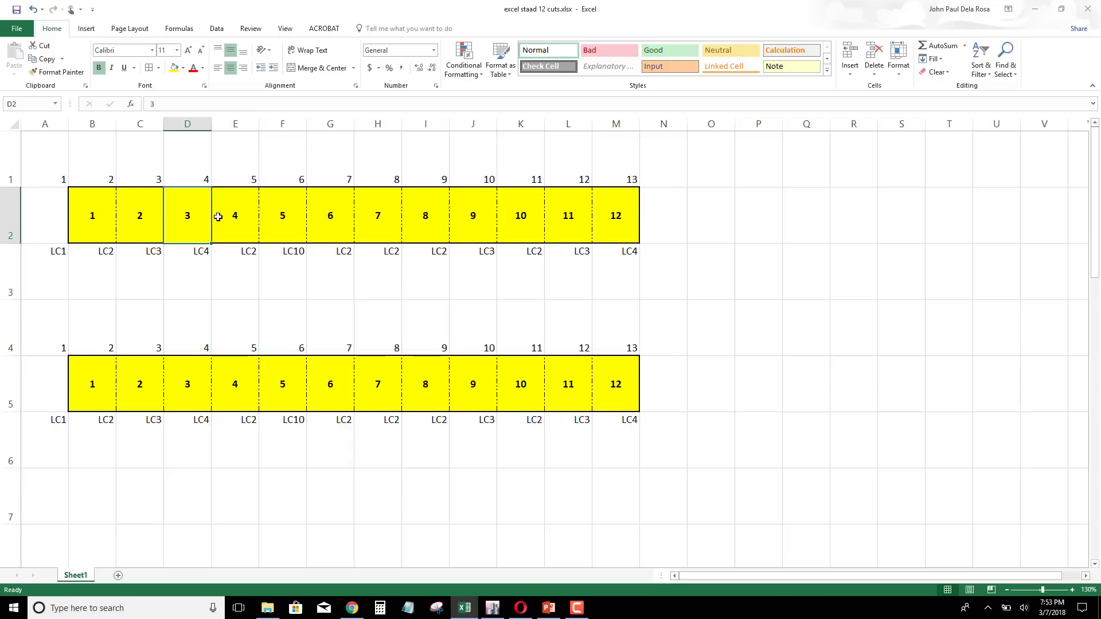
Examine the load case labels in row 3 beneath the first segments of the upper beam diagram, cells A3 to F3
left_click(234, 264)
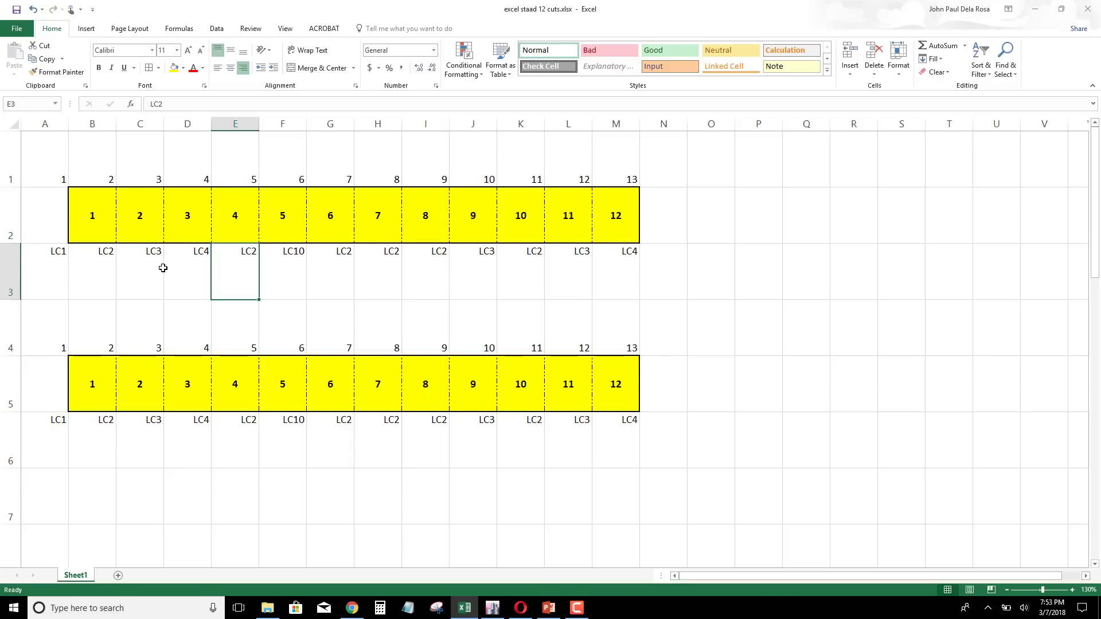
left_click(146, 274)
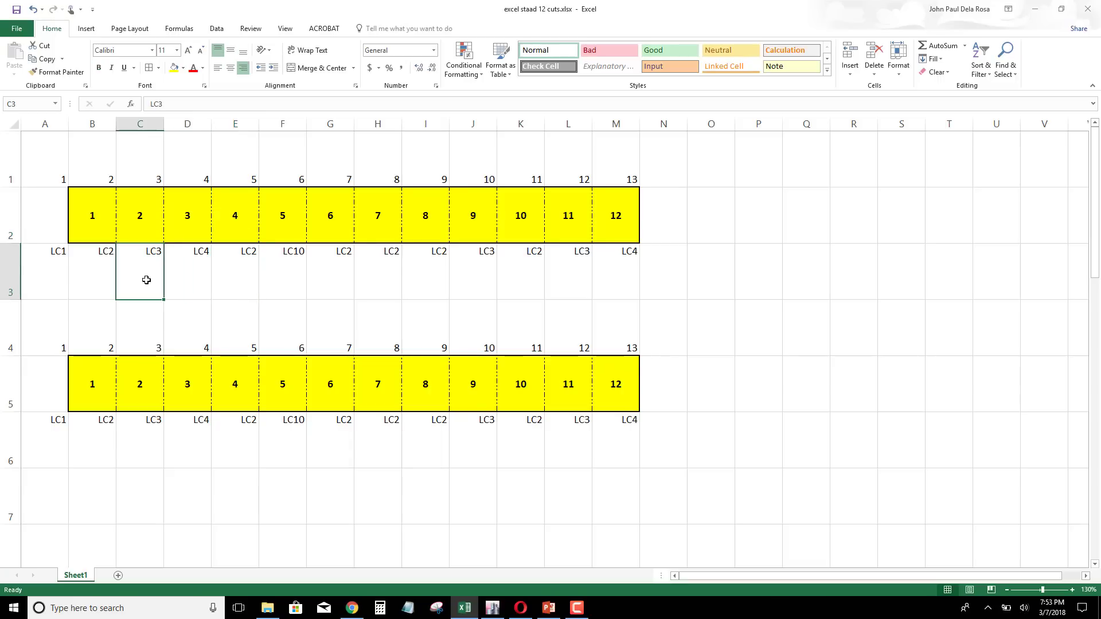
left_click(89, 217)
left_click(102, 266)
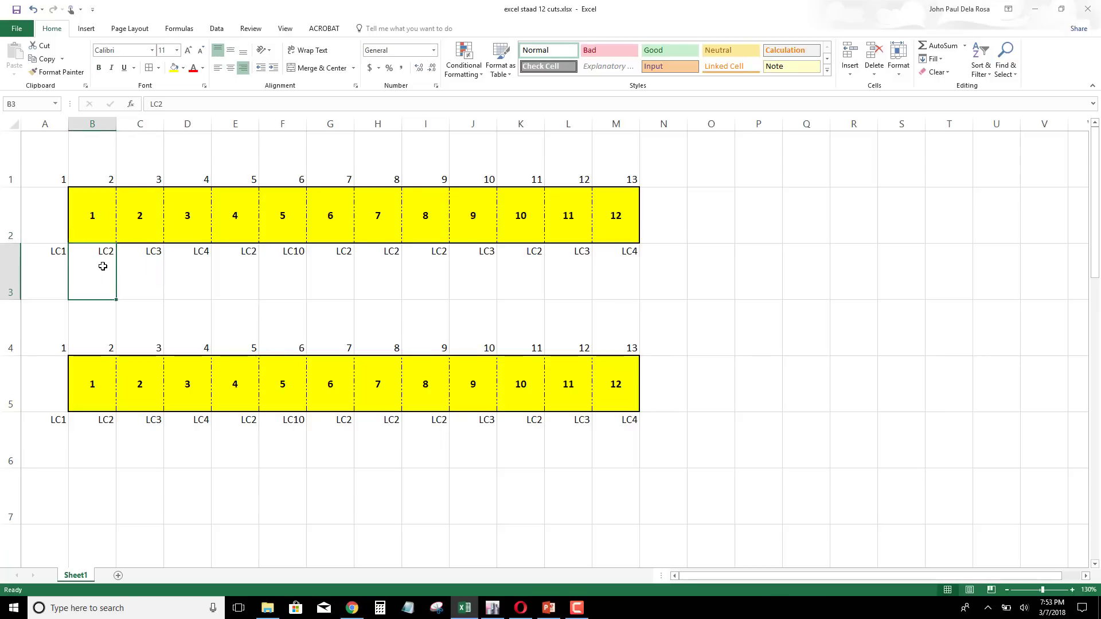
left_click(54, 252)
left_click(95, 259)
left_click(155, 263)
left_click(180, 264)
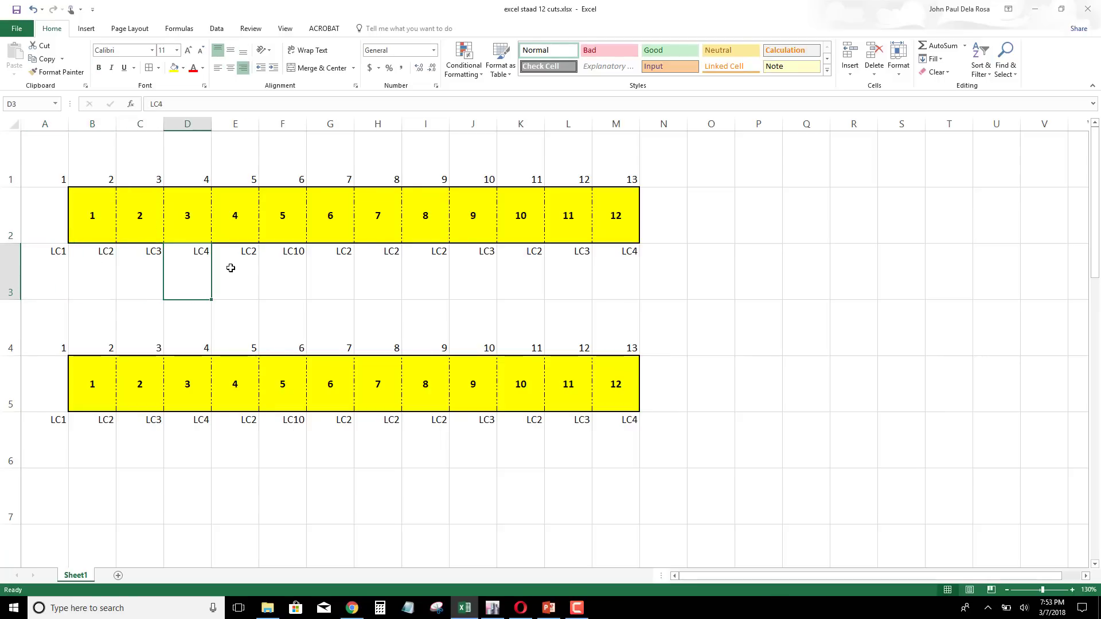
left_click(235, 267)
left_click(295, 268)
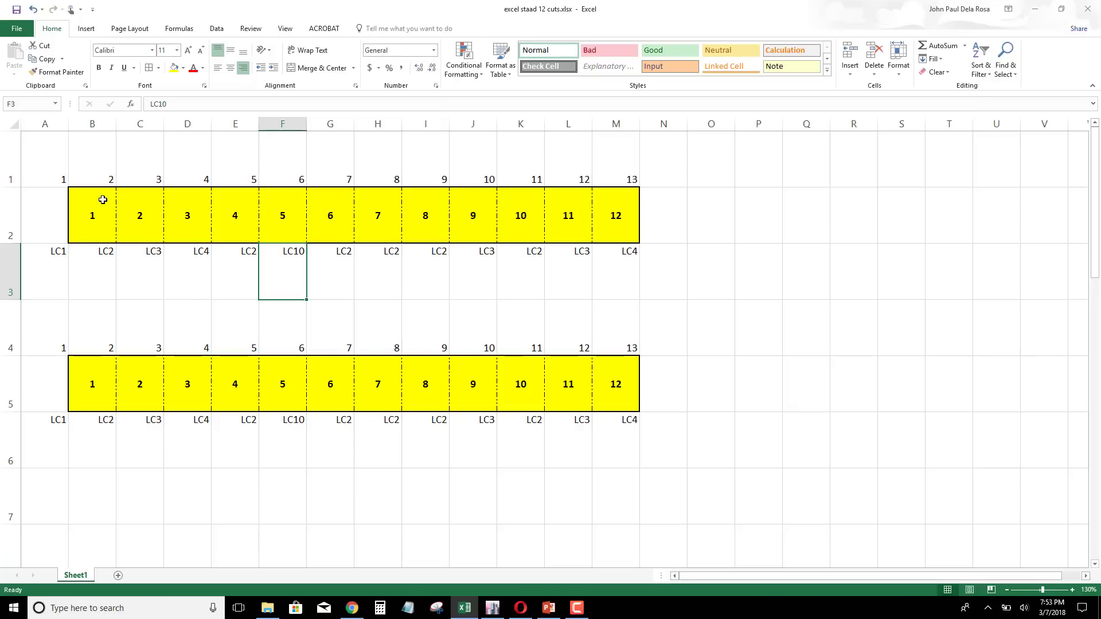
Compare the segments of the upper beam diagram in B2:M2 with the load cases listed beneath them in row 3
left_click_drag(89, 214, 611, 228)
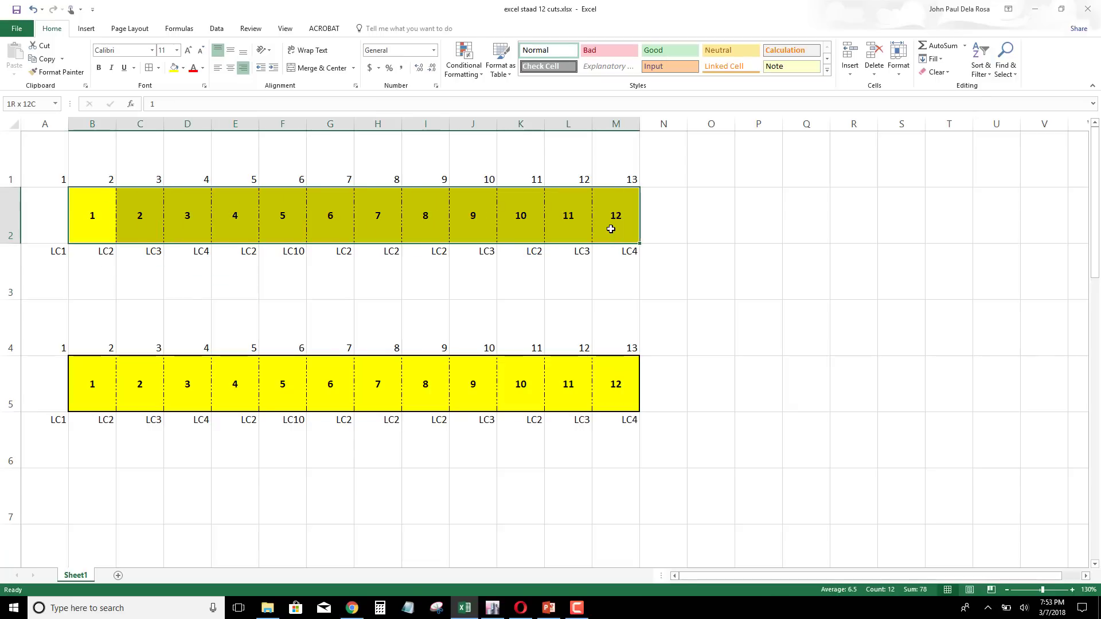
left_click(93, 216)
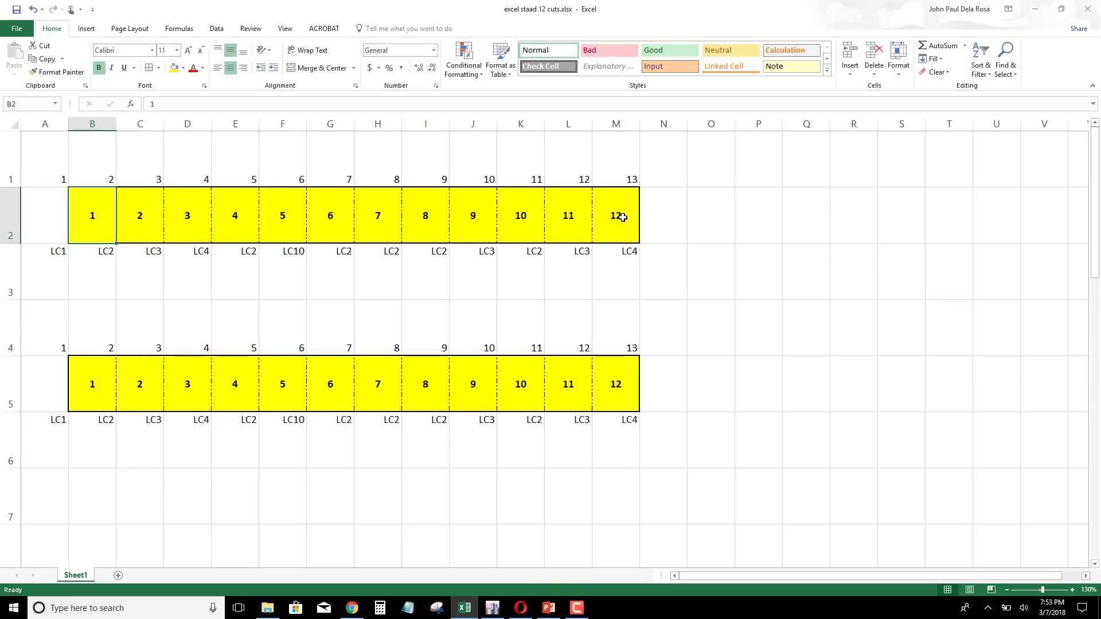
left_click(572, 219)
left_click(513, 218)
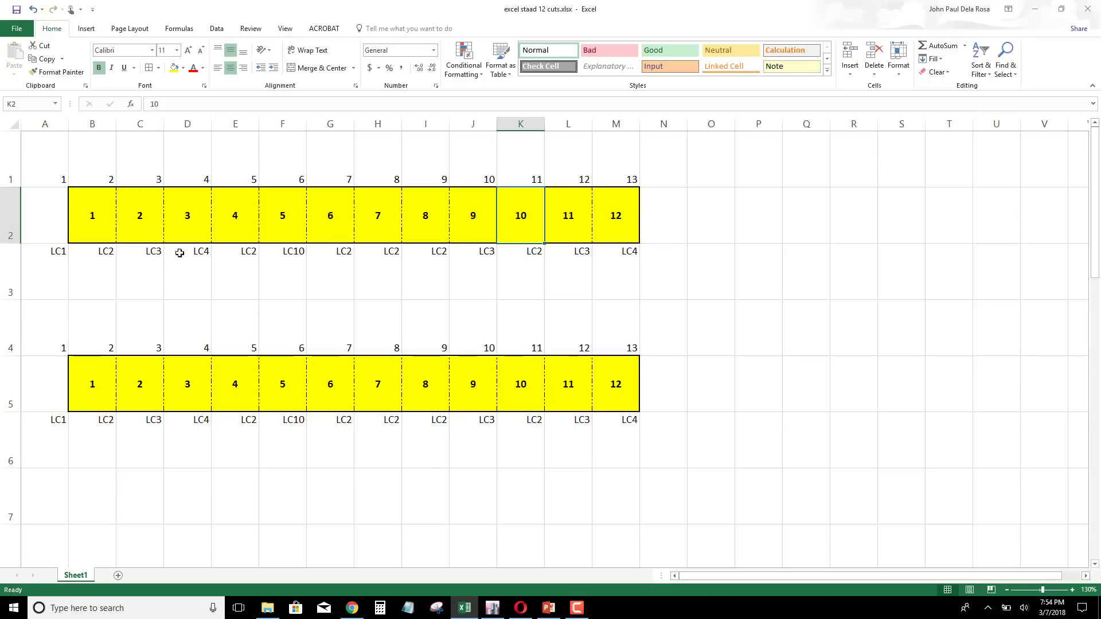
left_click(135, 259)
left_click(93, 265)
left_click(34, 262)
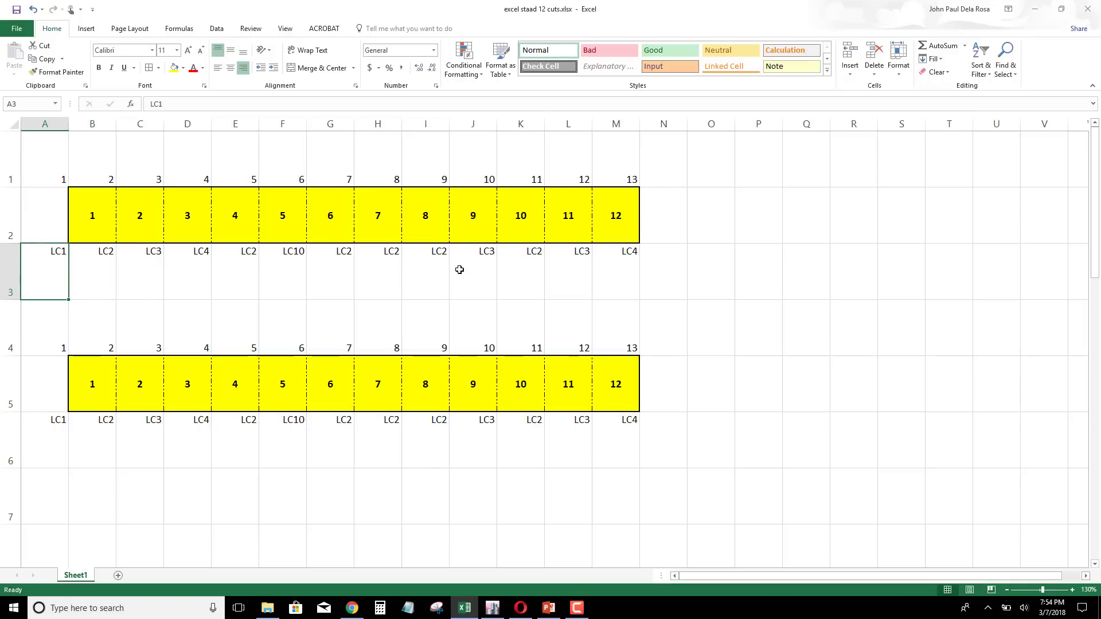
left_click(435, 270)
left_click(331, 275)
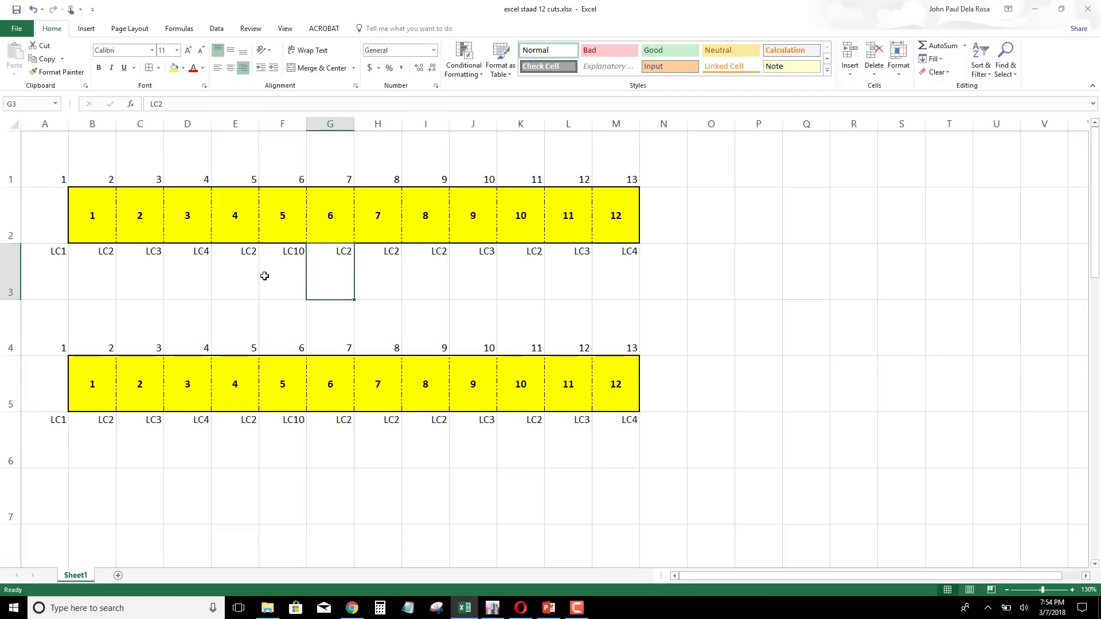
left_click(265, 275)
left_click(148, 201)
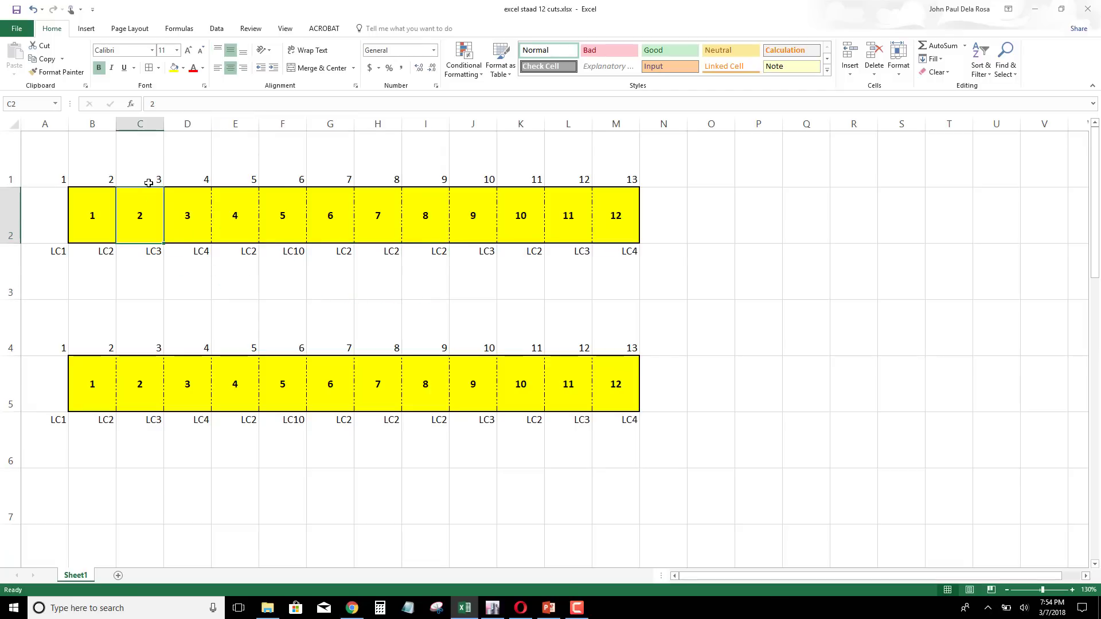
left_click(147, 258)
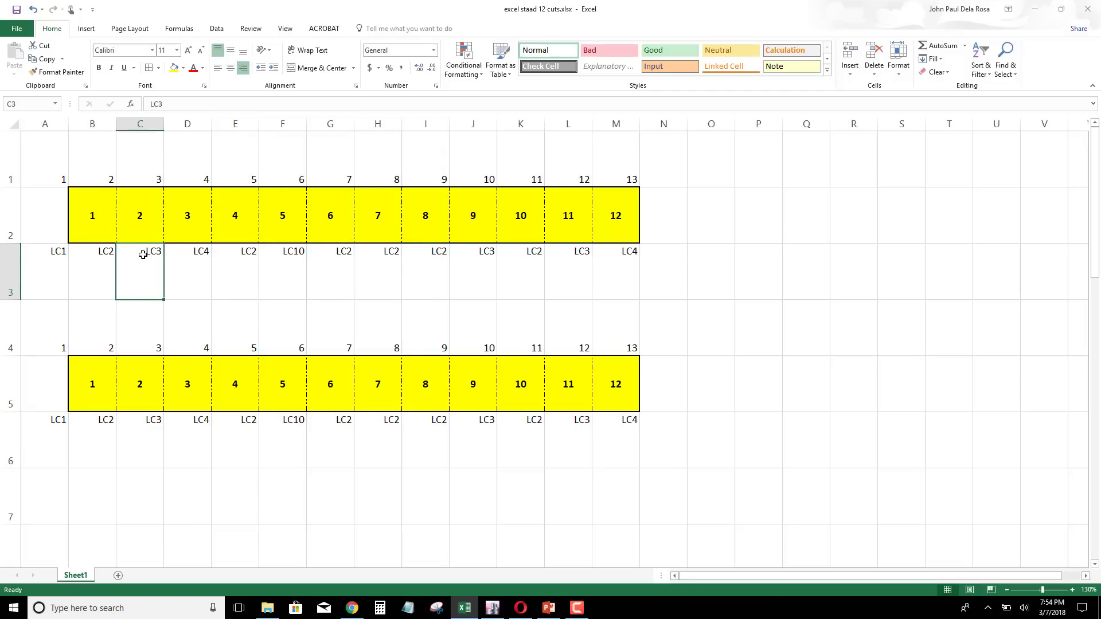
Go through the load case at each of the 13 stations along the upper beam, from A3 to M3
left_click(71, 192)
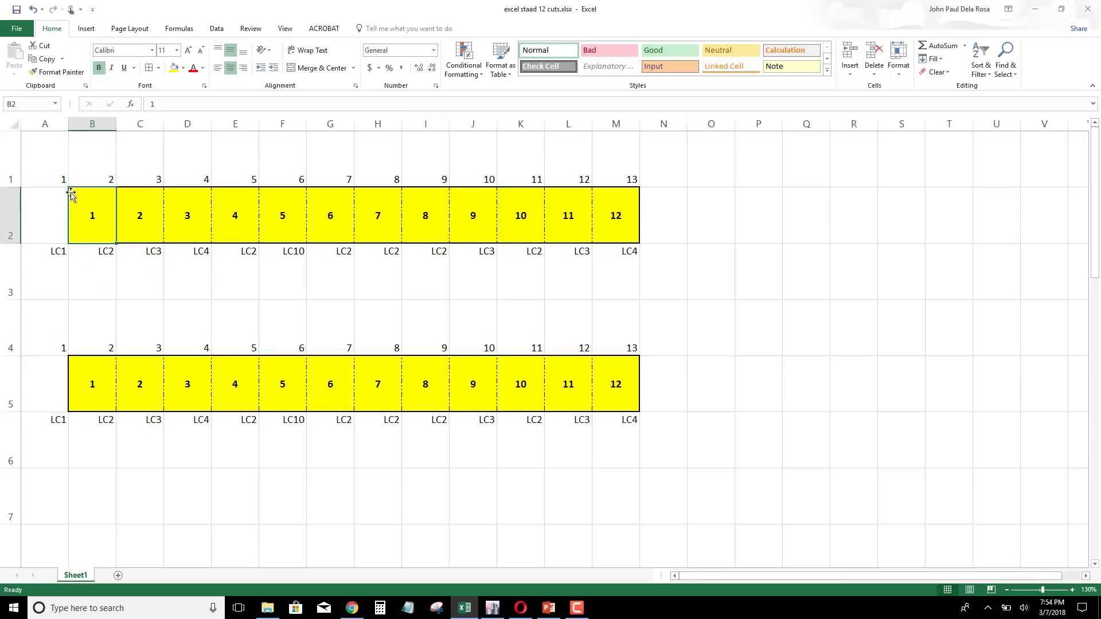
left_click(50, 256)
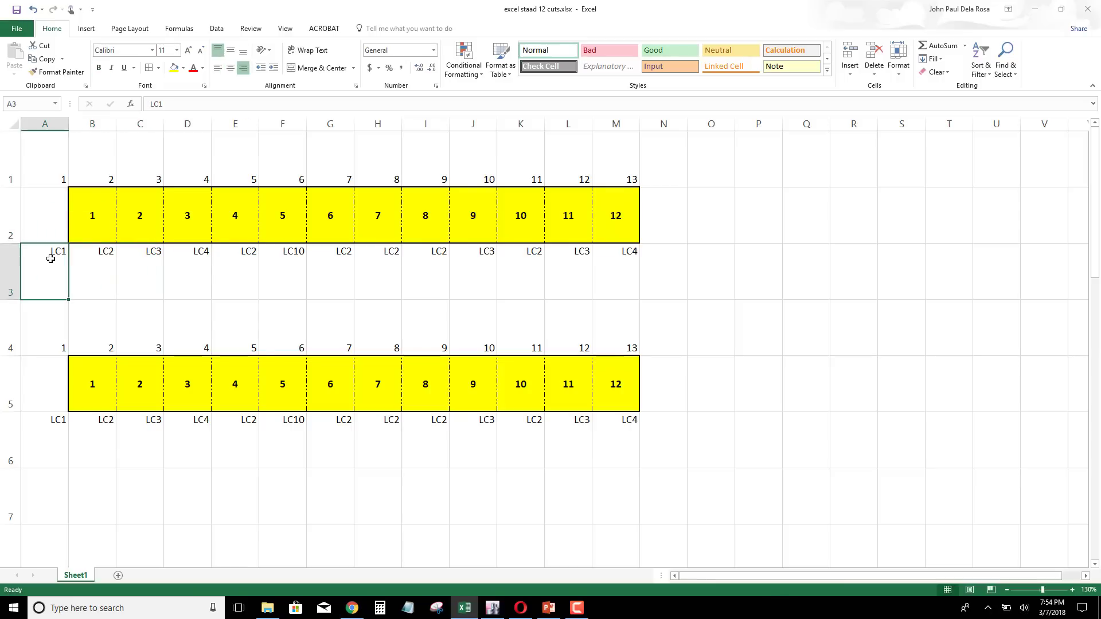
left_click(99, 268)
left_click(143, 267)
left_click(199, 269)
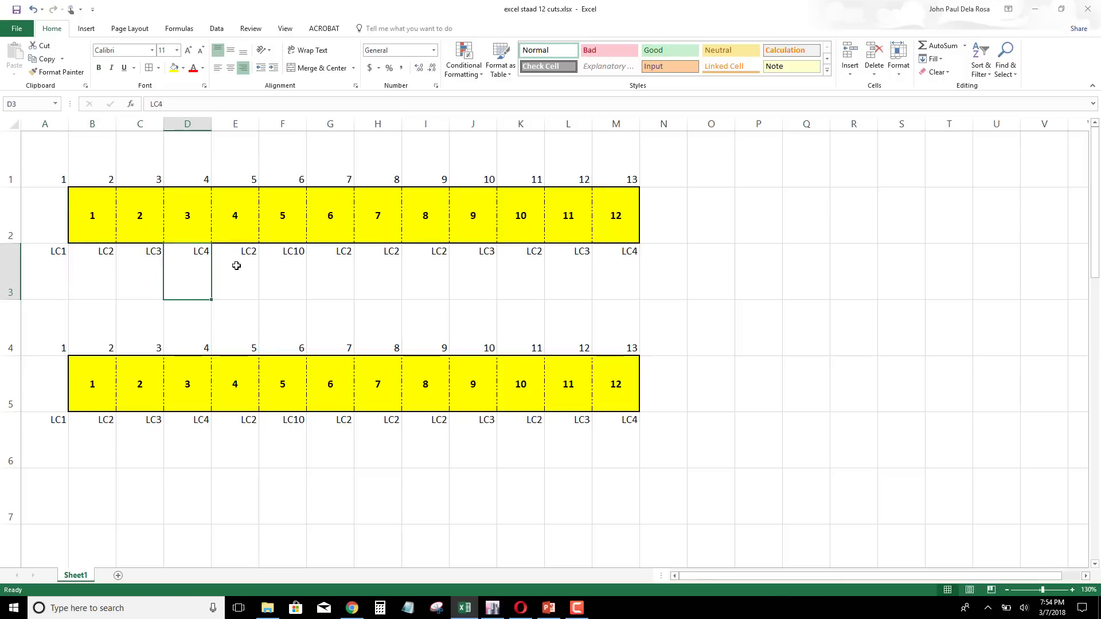
left_click(236, 265)
left_click(284, 261)
left_click(329, 261)
left_click(376, 264)
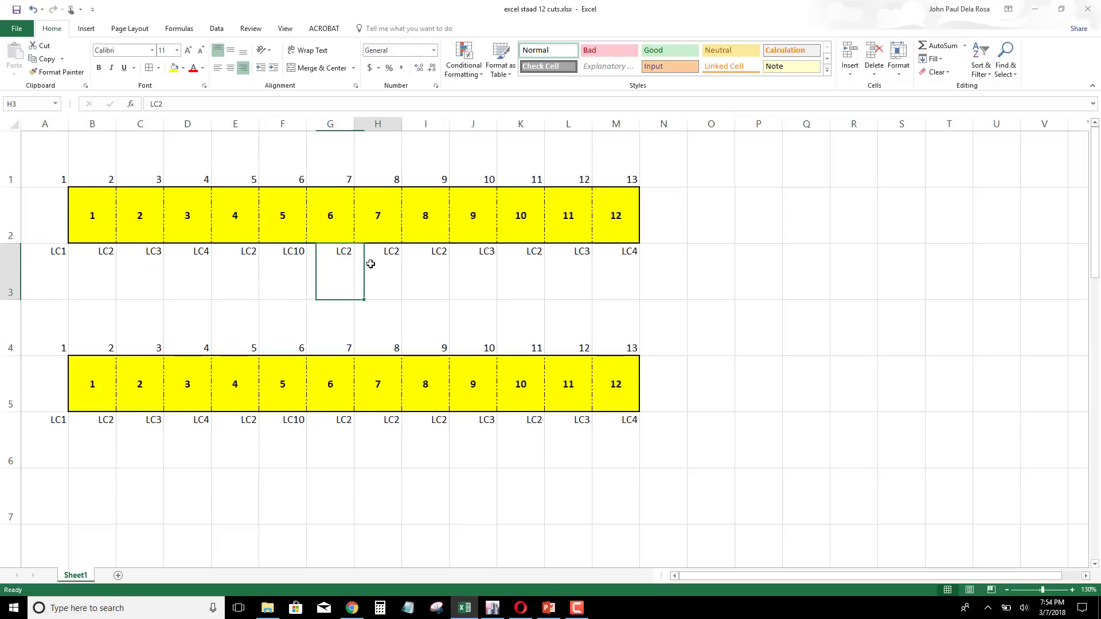
left_click(427, 263)
left_click(468, 264)
left_click(517, 268)
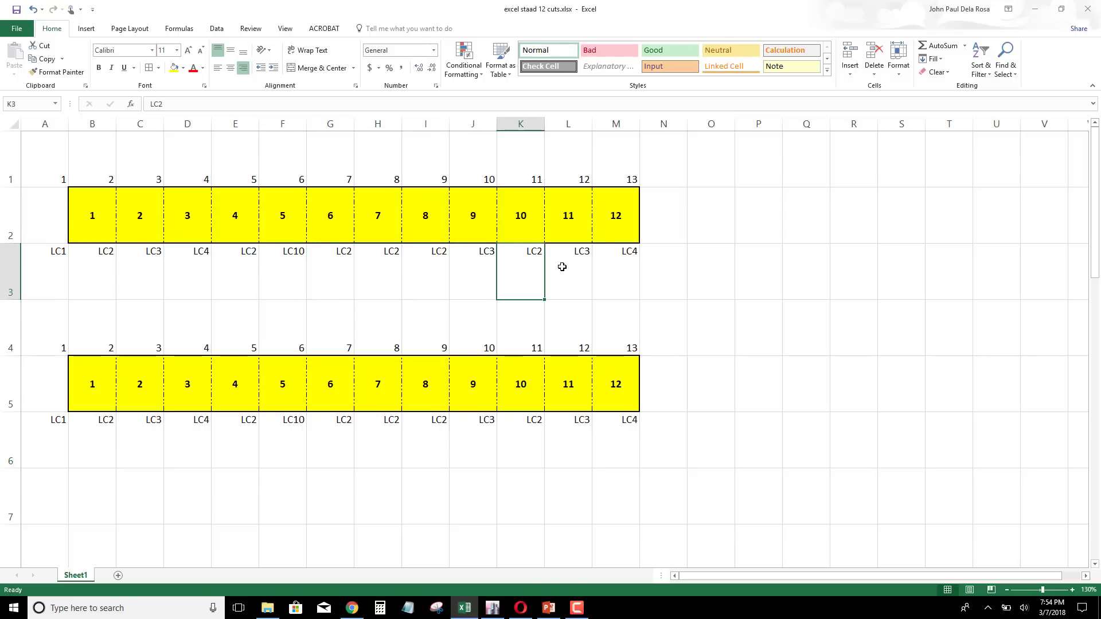
left_click(560, 266)
left_click(599, 265)
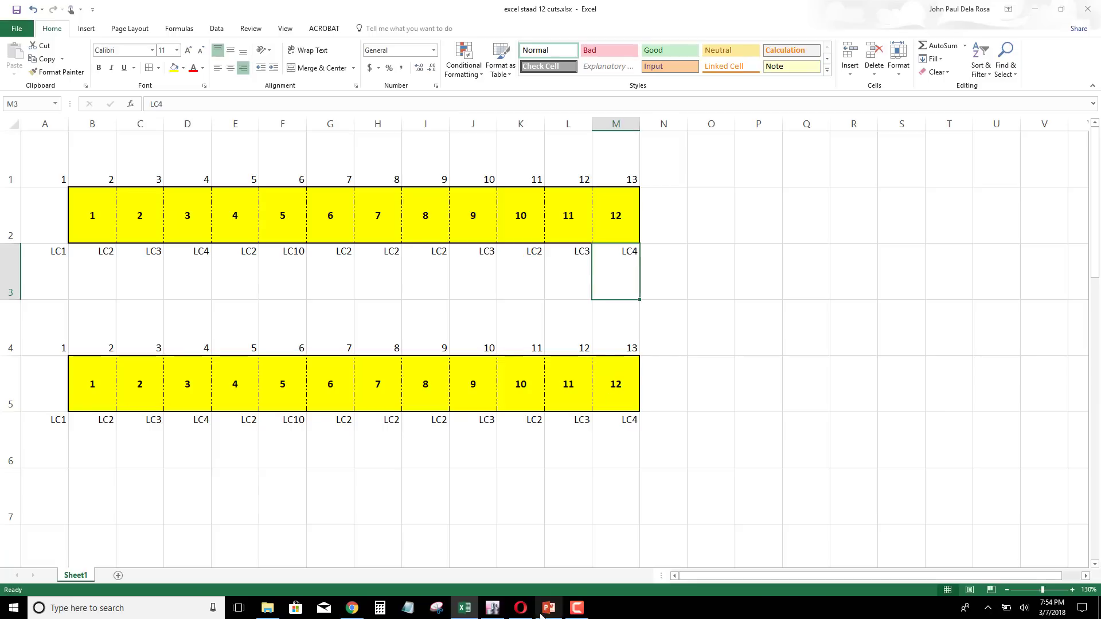
Switch back to ETABS and assign a minimum of 13 output stations to the selected frames
mouse_move(500, 610)
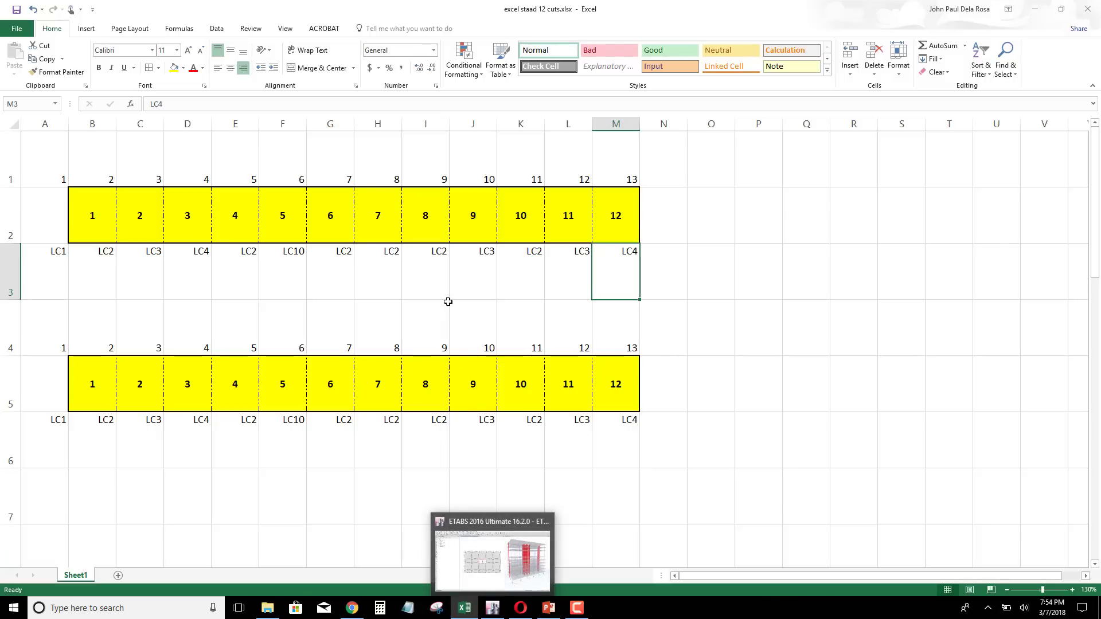
left_click(430, 282)
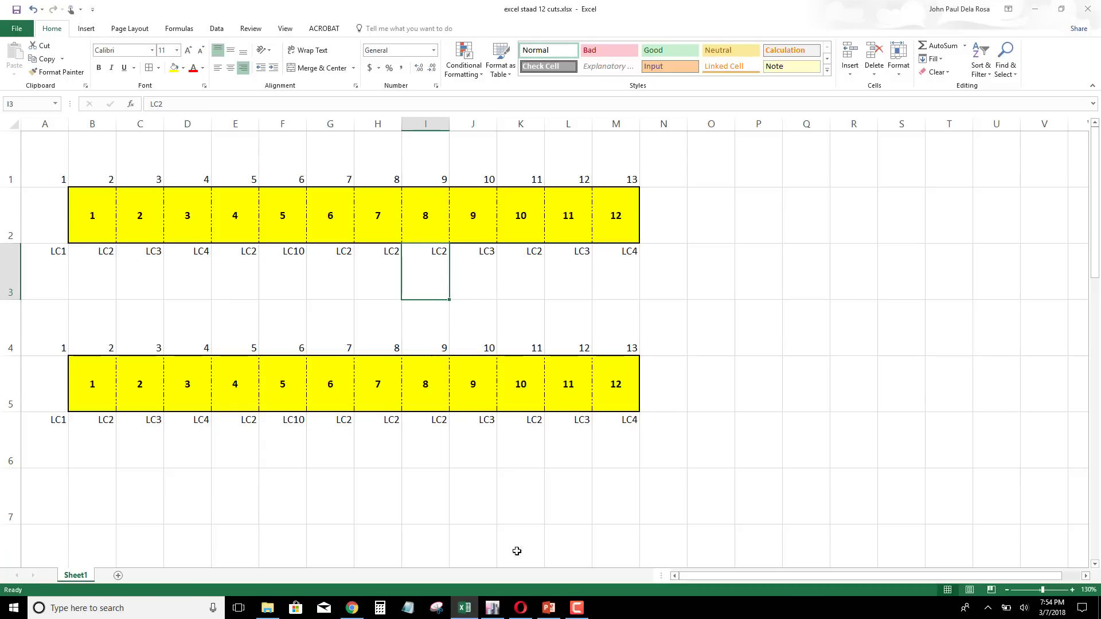
left_click(492, 608)
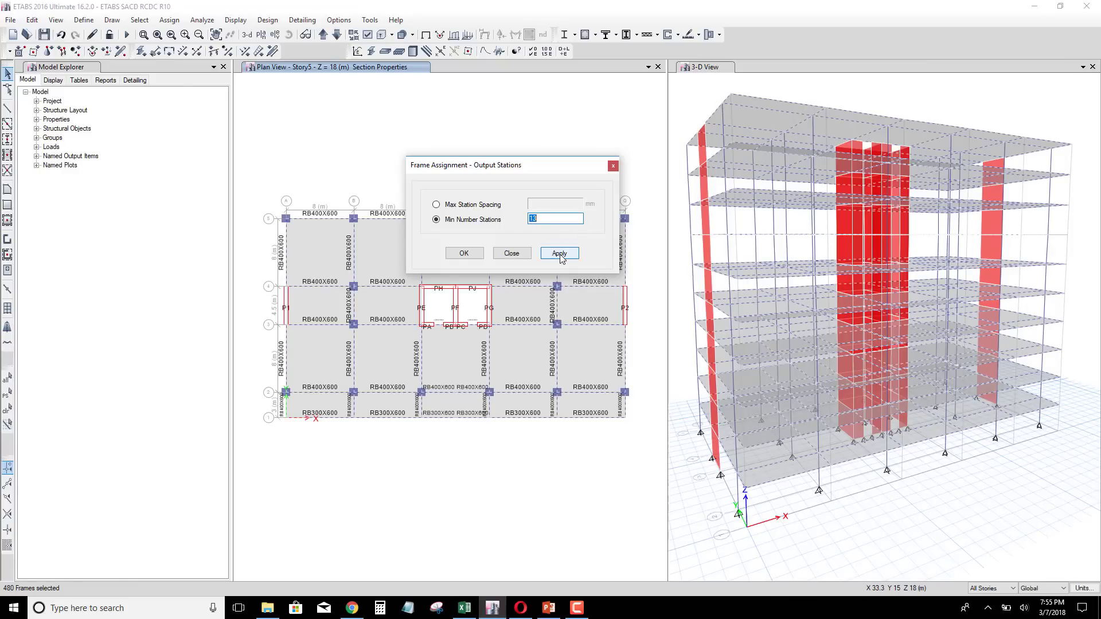
left_click(560, 255)
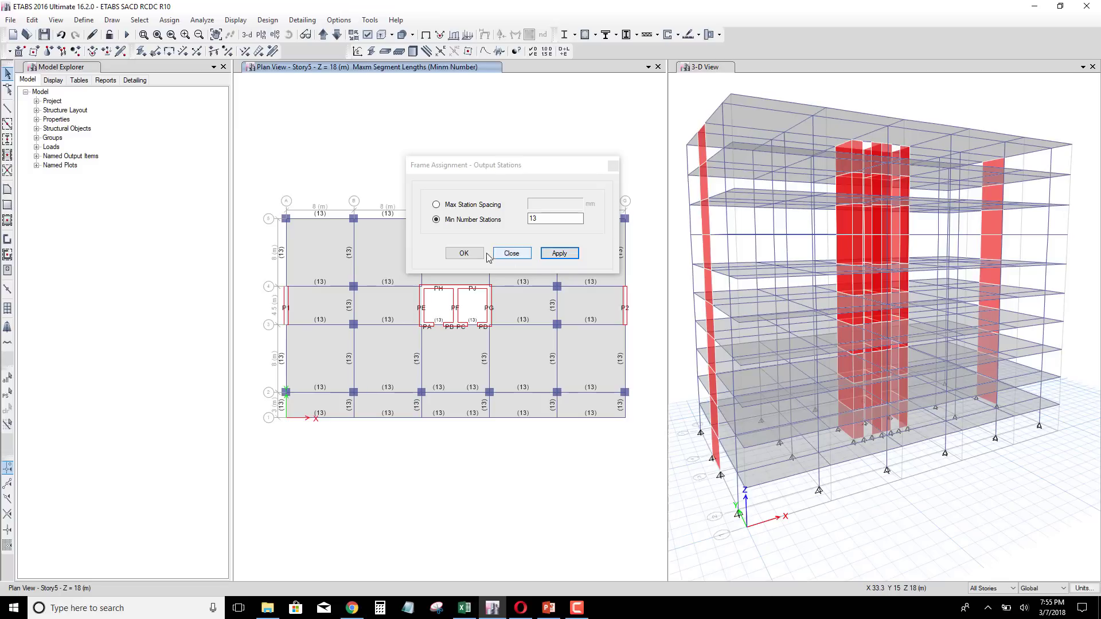
left_click(463, 253)
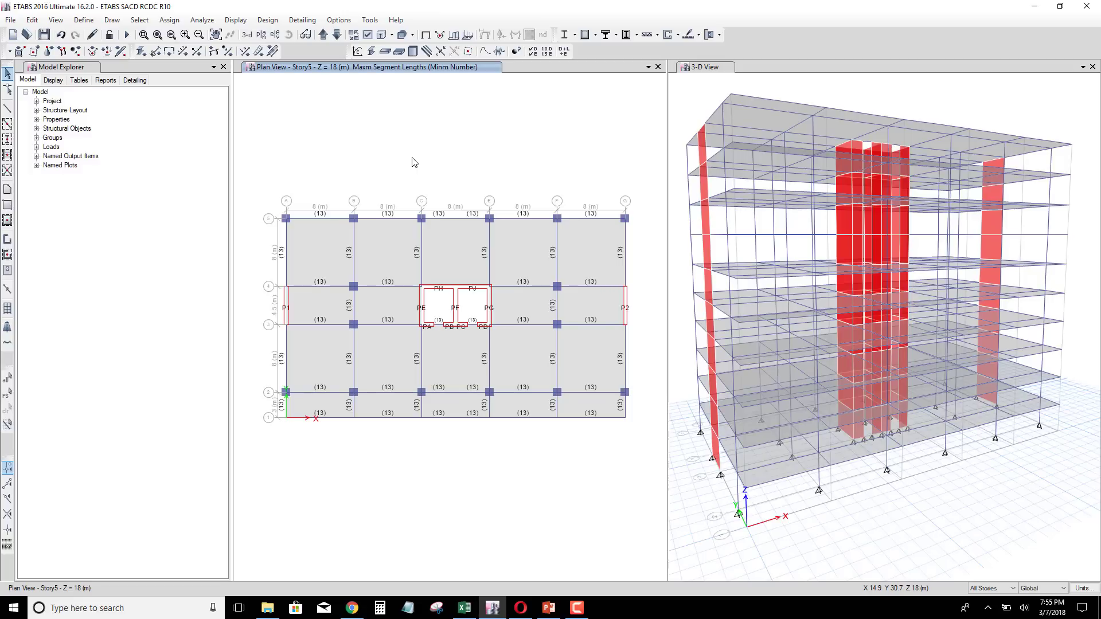
Inspect the loads assigned to the Story5 slab panel F8 between grids B and C
right_click(379, 239)
left_click(560, 196)
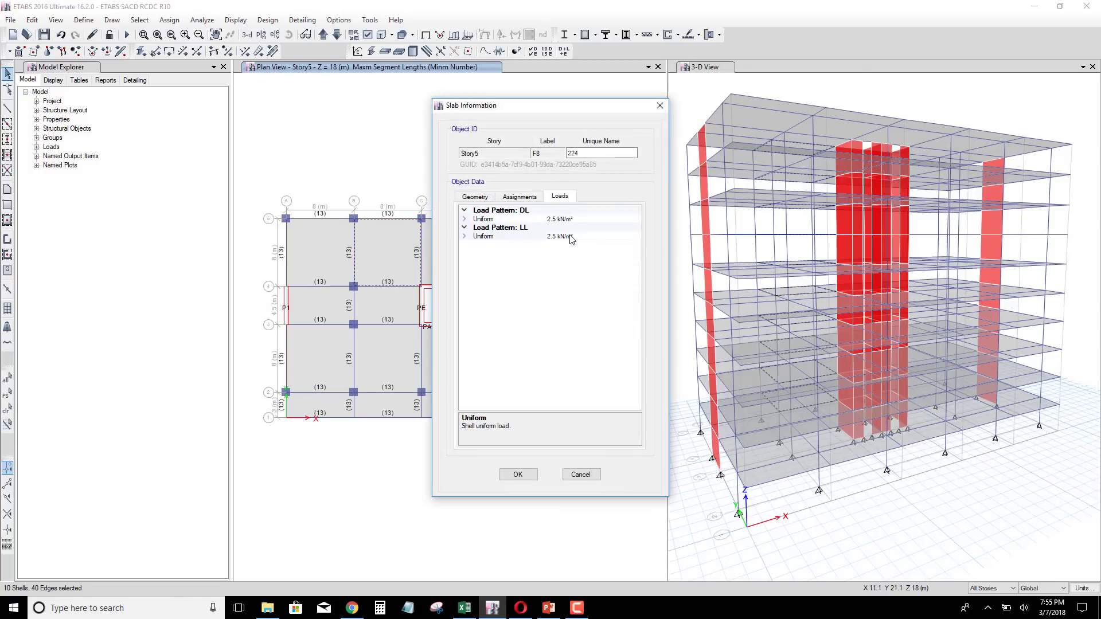
left_click(660, 106)
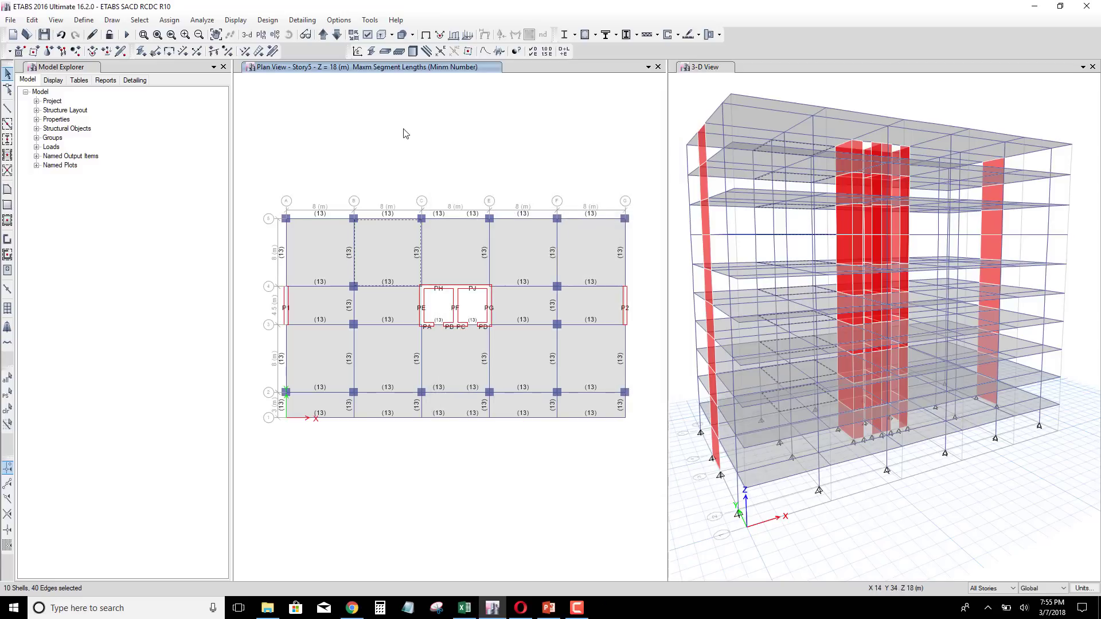
Review the defined load patterns, including the seismic patterns EX and EY, without changing them
left_click(83, 21)
left_click(113, 256)
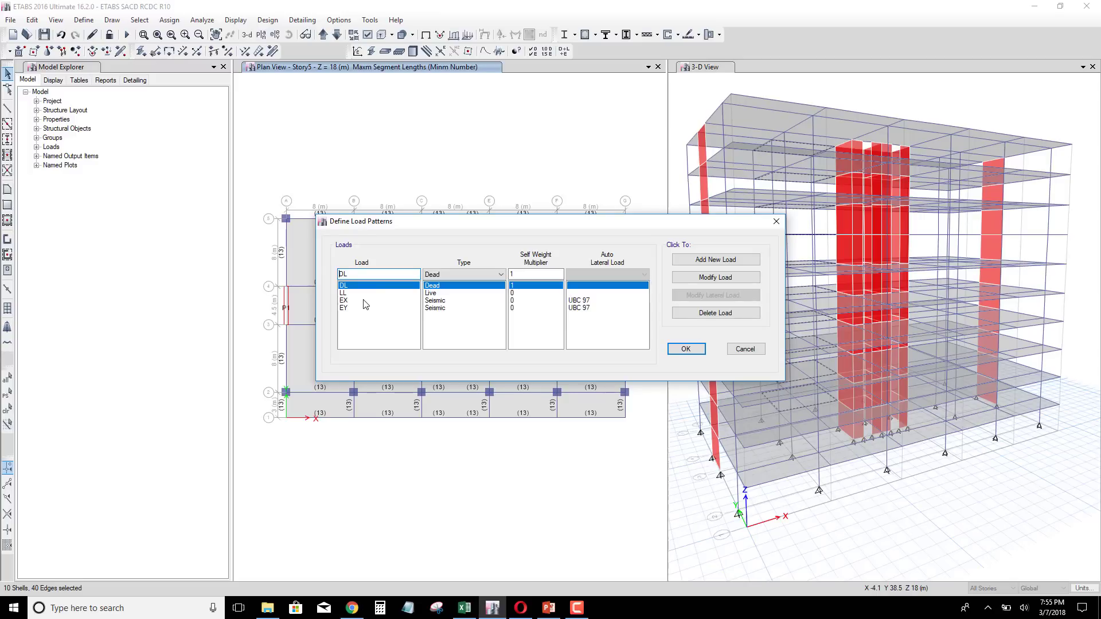
left_click(363, 299)
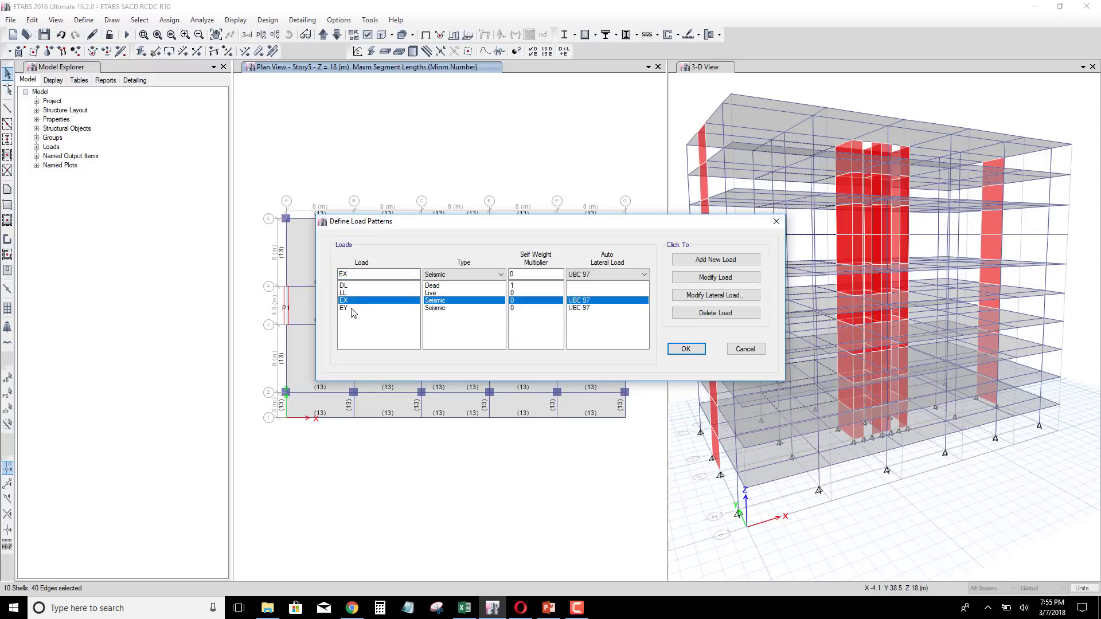
left_click(353, 307)
left_click(746, 349)
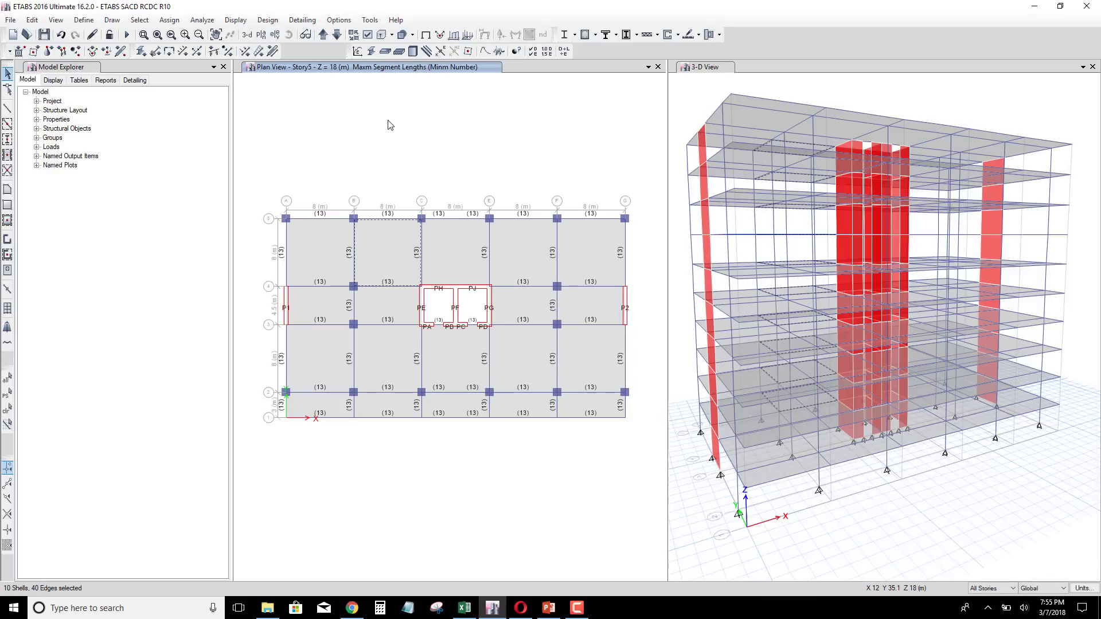
Clear the slab selection and run the analysis of the model
left_click(7, 409)
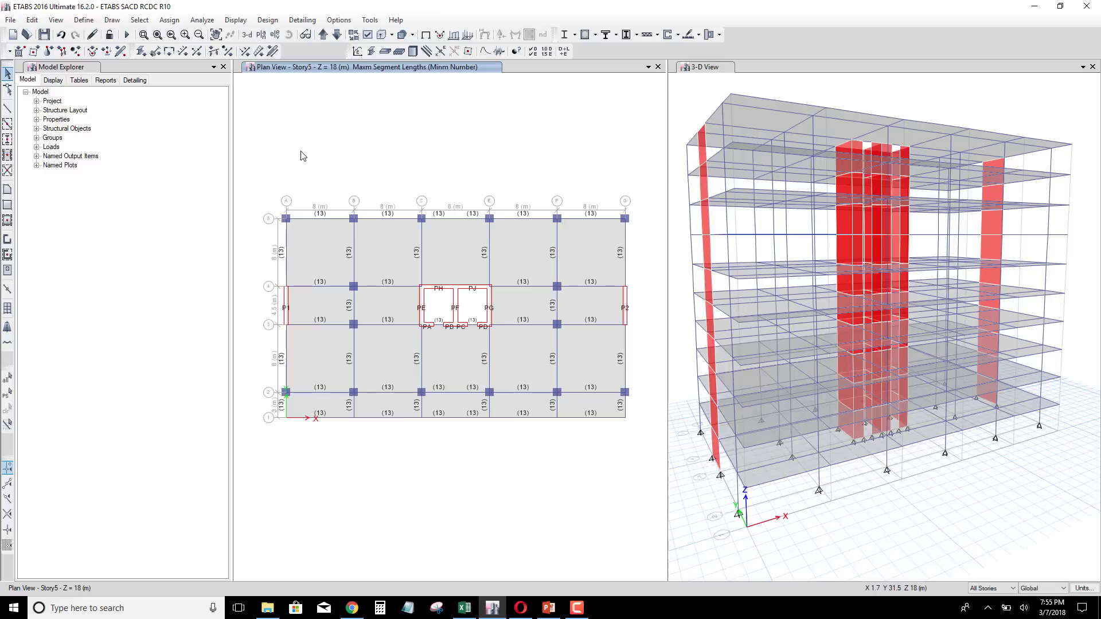
left_click(127, 34)
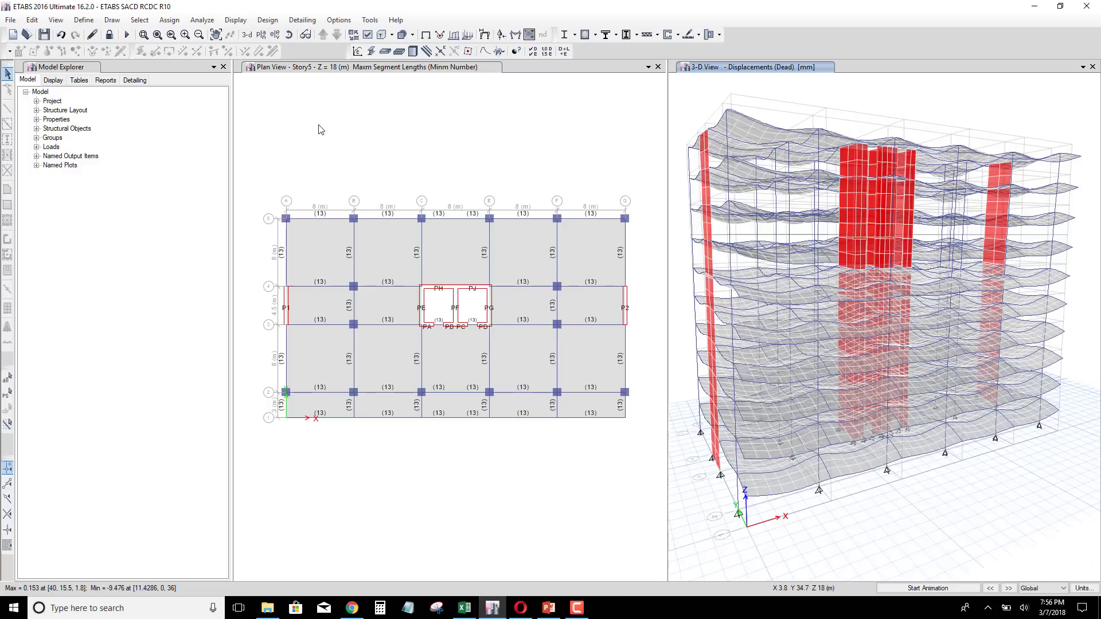
Start exporting the ETABS tables to Access
left_click(12, 20)
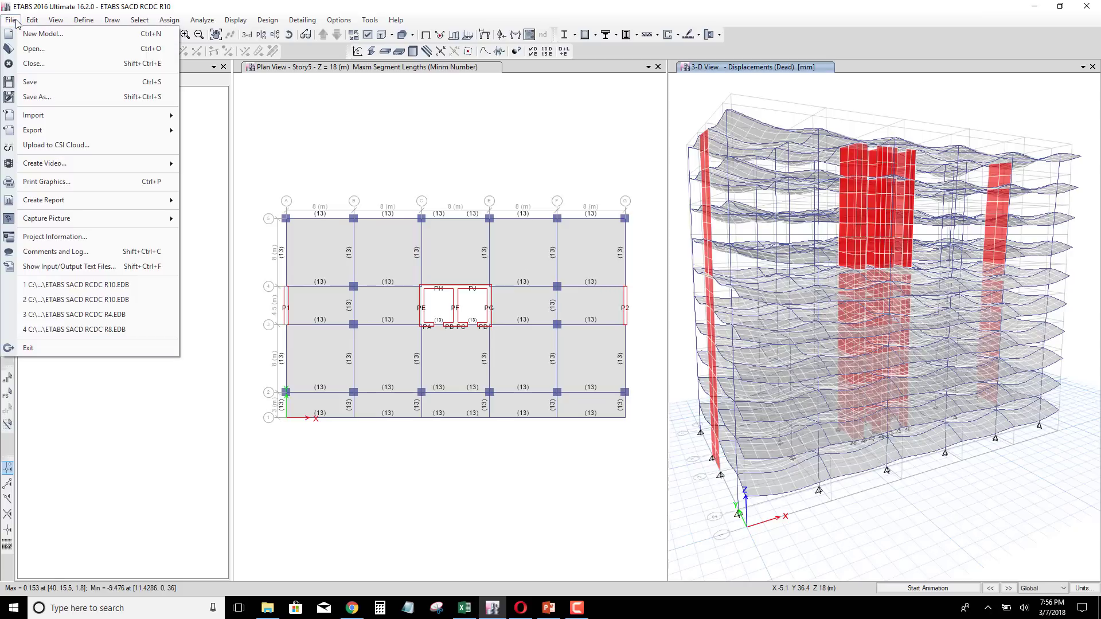
mouse_move(115, 131)
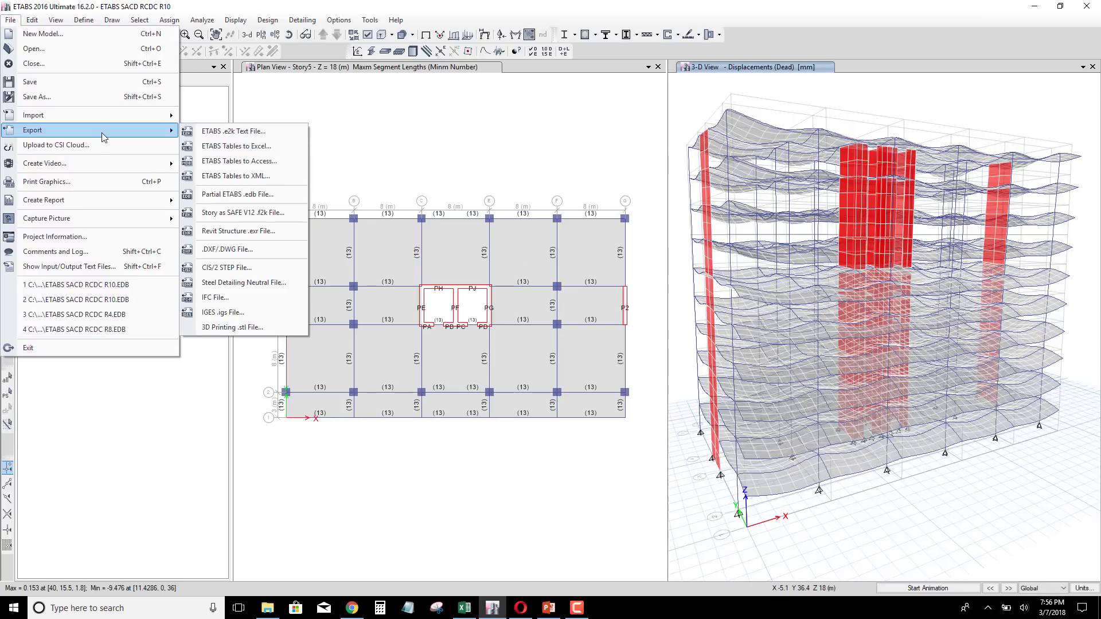
left_click(258, 161)
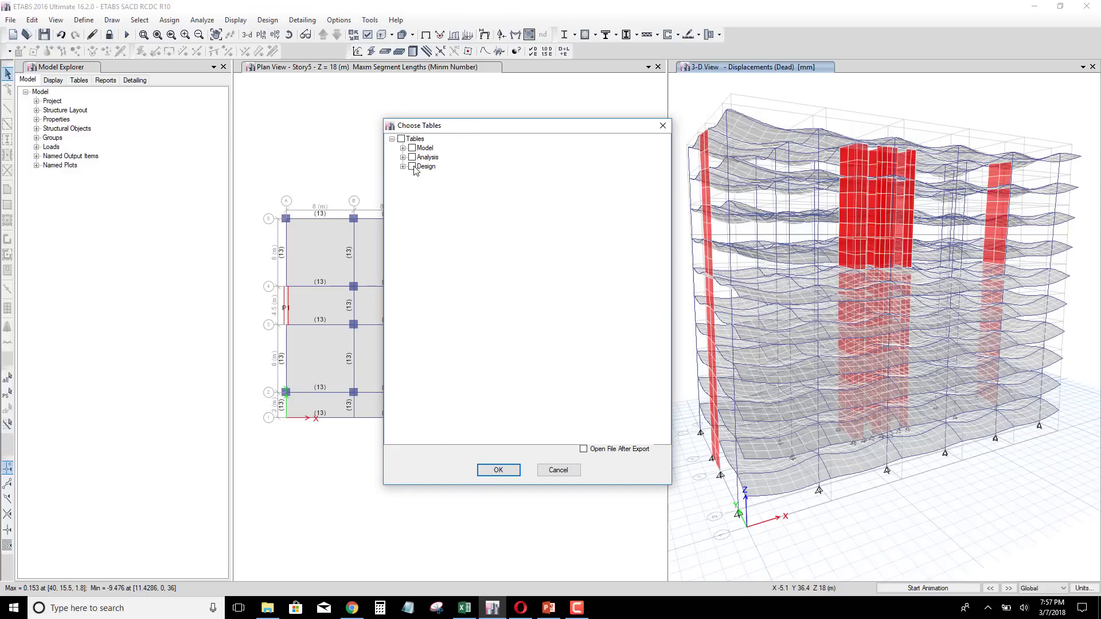
left_click(412, 147)
left_click(412, 166)
left_click(403, 149)
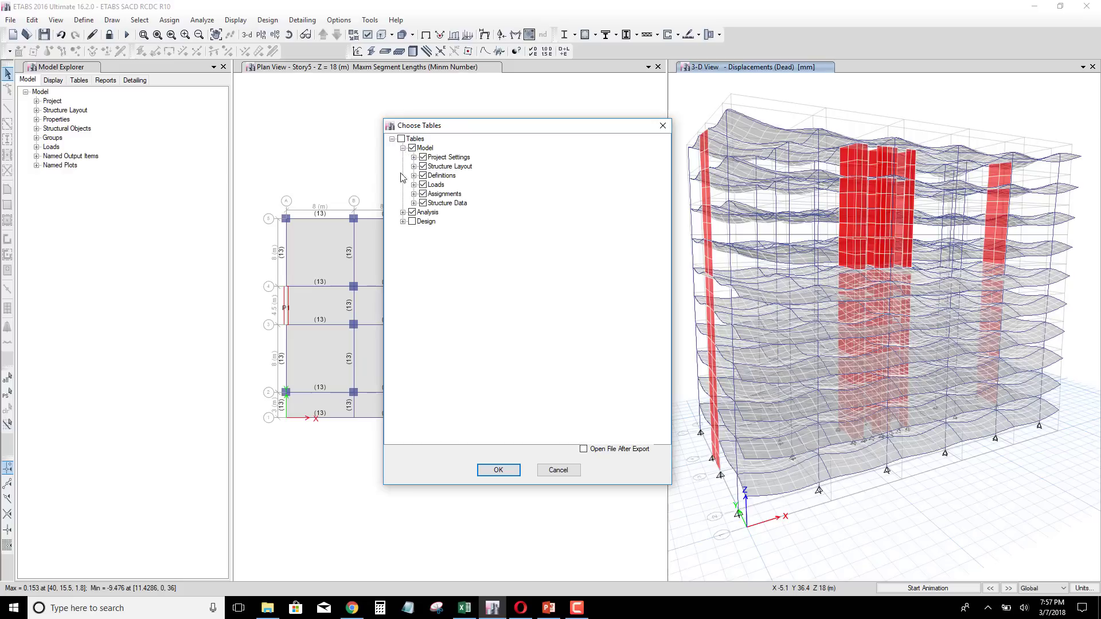
left_click(403, 213)
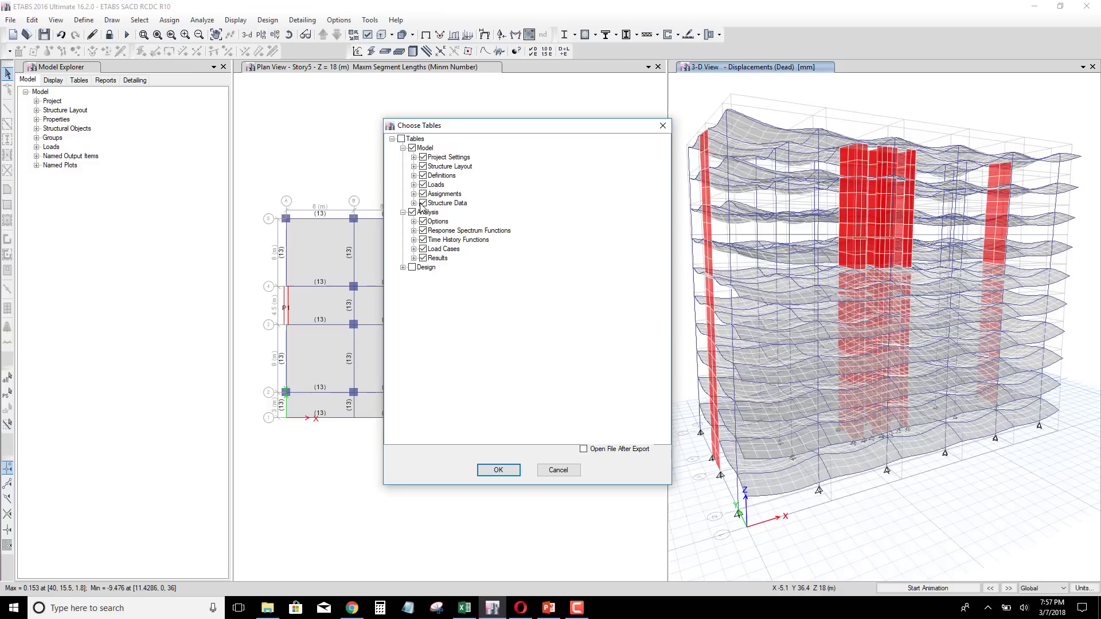
left_click(403, 212)
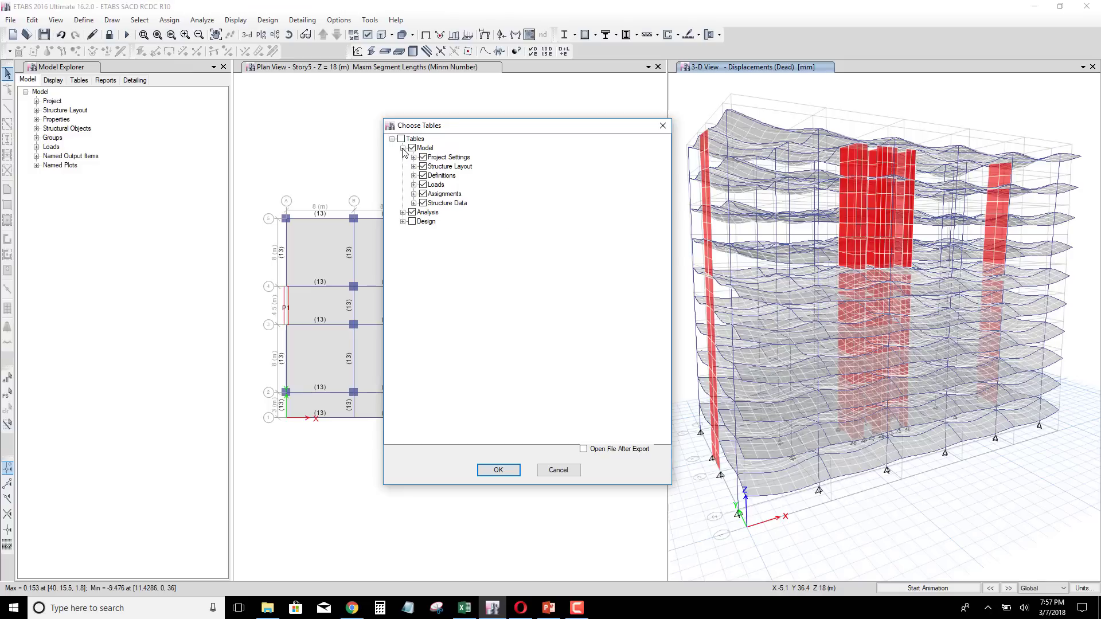
left_click(403, 149)
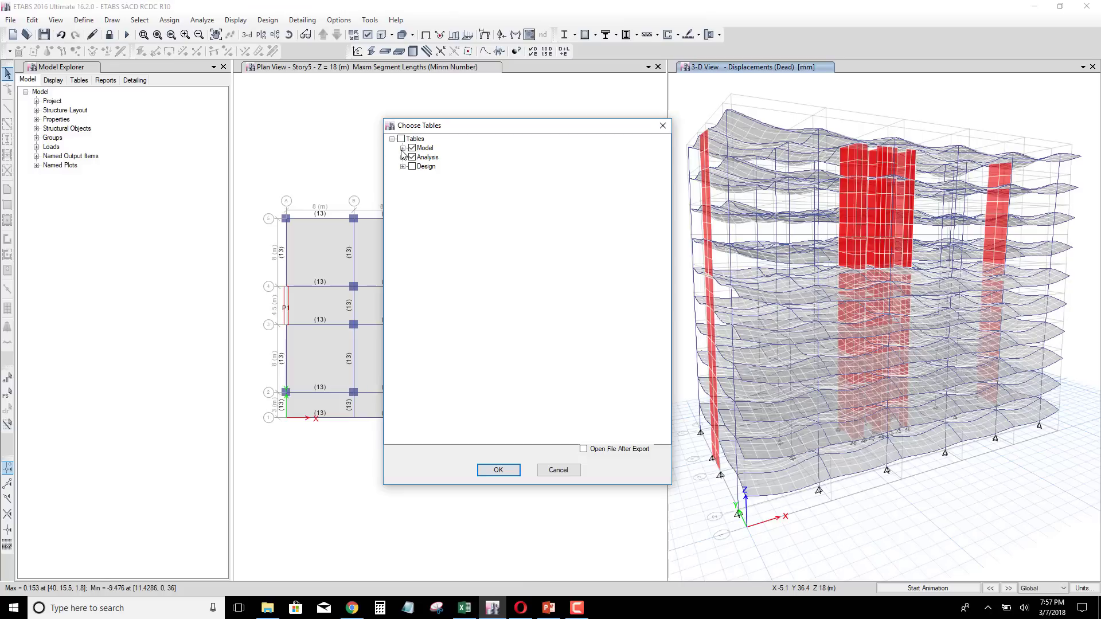
left_click(403, 148)
left_click(411, 148)
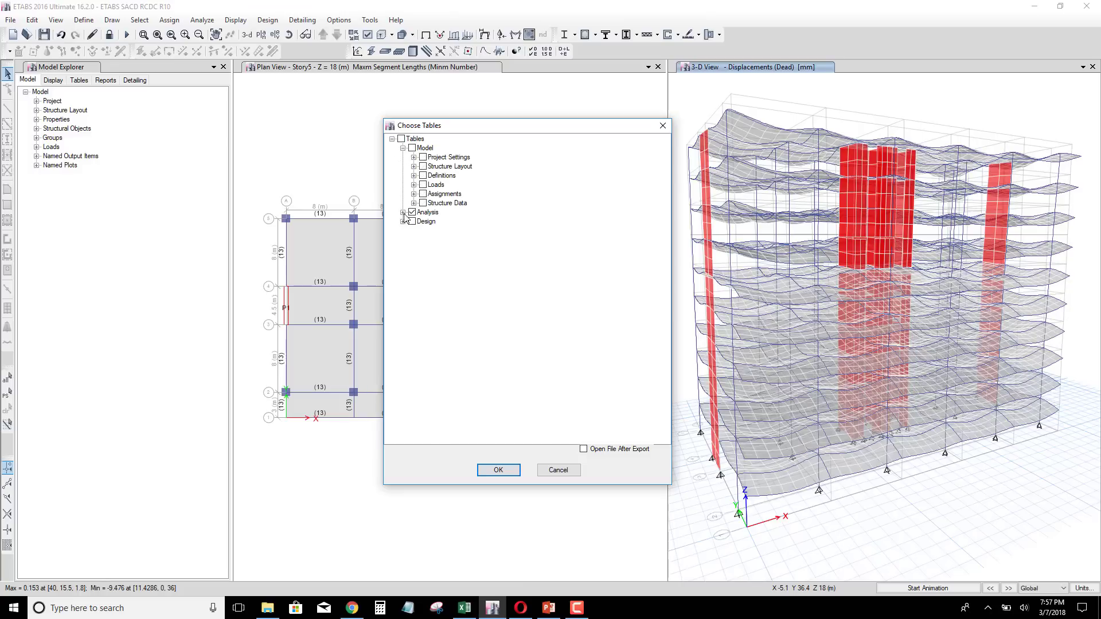
left_click(403, 212)
left_click(411, 213)
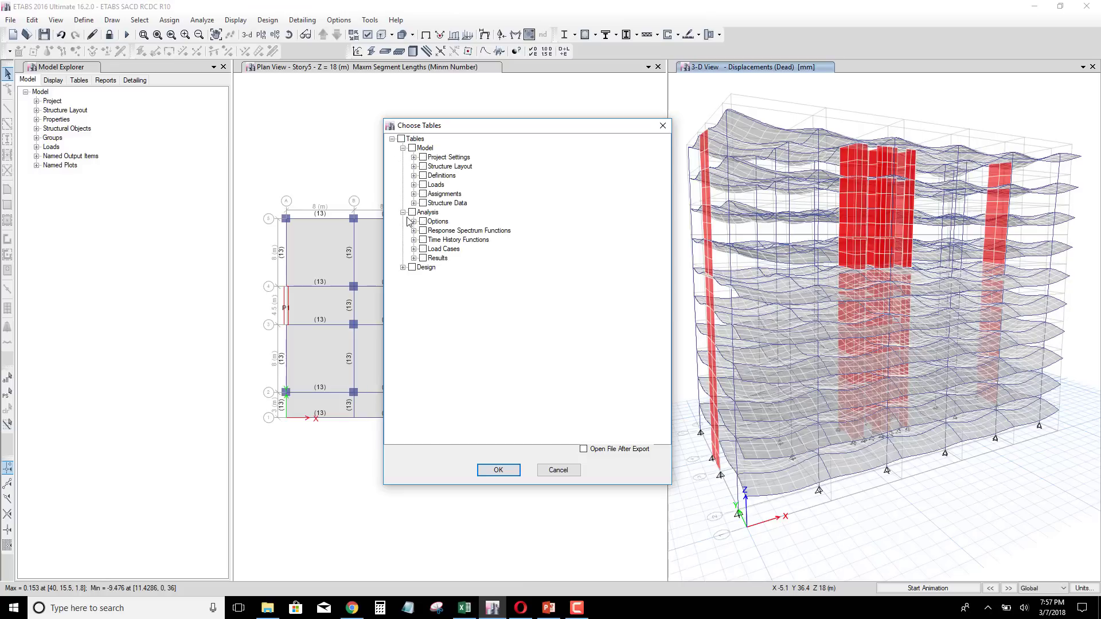
Include Project Settings, Structure Layout and the definition tables from Diaphragms through Pier/Spandrel Section Properties in the export
left_click(423, 157)
left_click(423, 167)
left_click(414, 175)
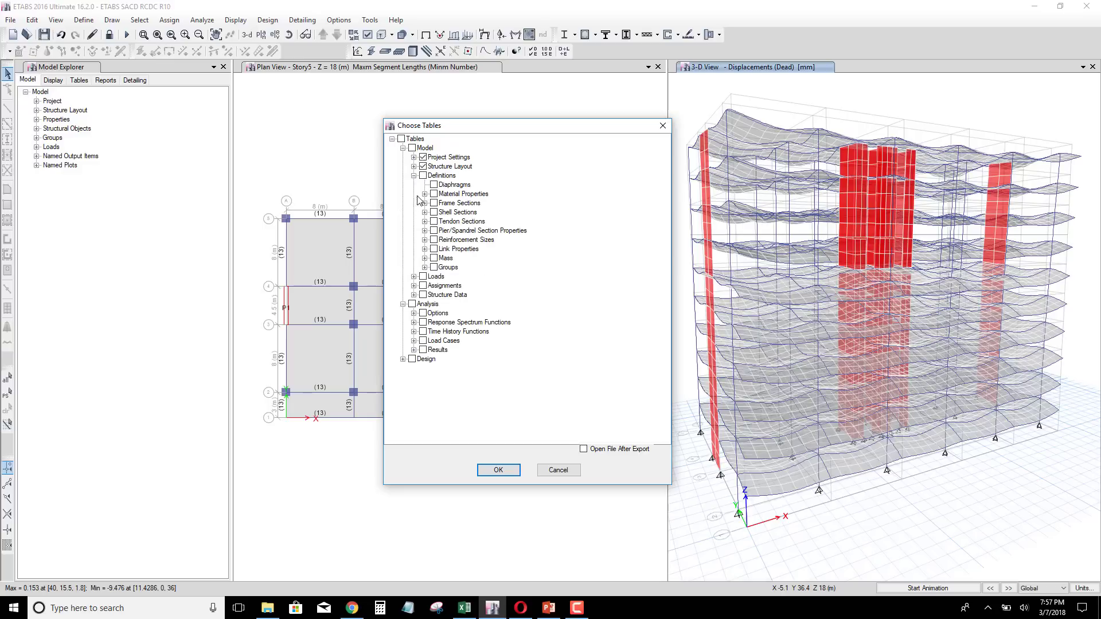
left_click(434, 185)
left_click(434, 193)
left_click(434, 203)
left_click(434, 212)
left_click(434, 221)
left_click(434, 231)
Add the model's Loads, Assignments and Structure Data tables and the analysis Load Cases tables to the export
left_click(423, 276)
left_click(422, 286)
left_click(423, 294)
left_click(424, 341)
Add the Story Drifts table from the displacement results and Story Forces from the structure results
left_click(414, 350)
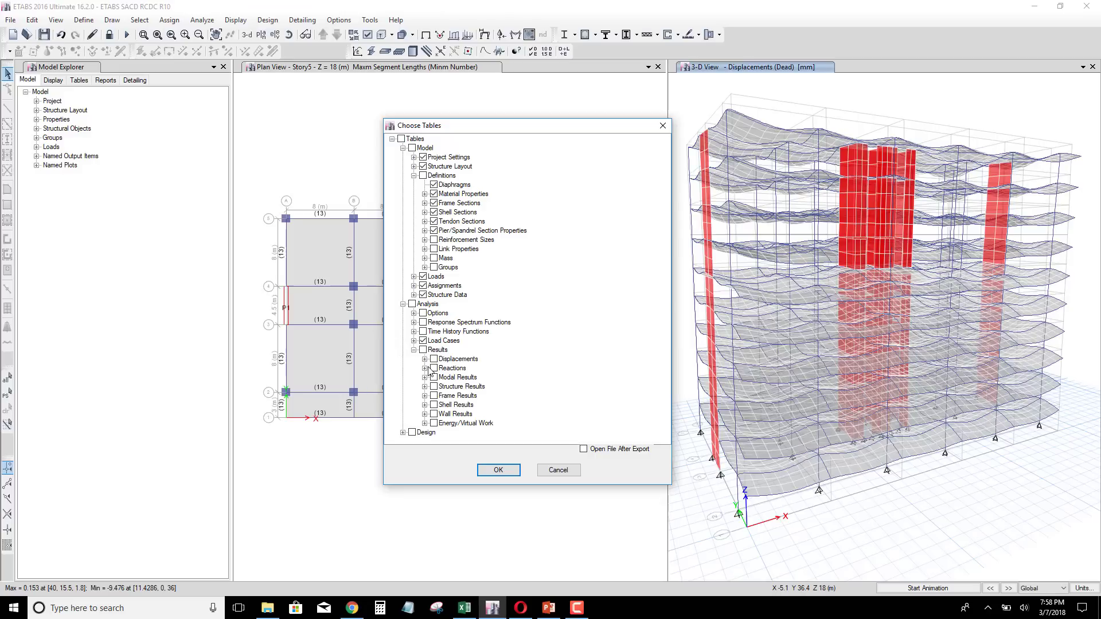
left_click(425, 359)
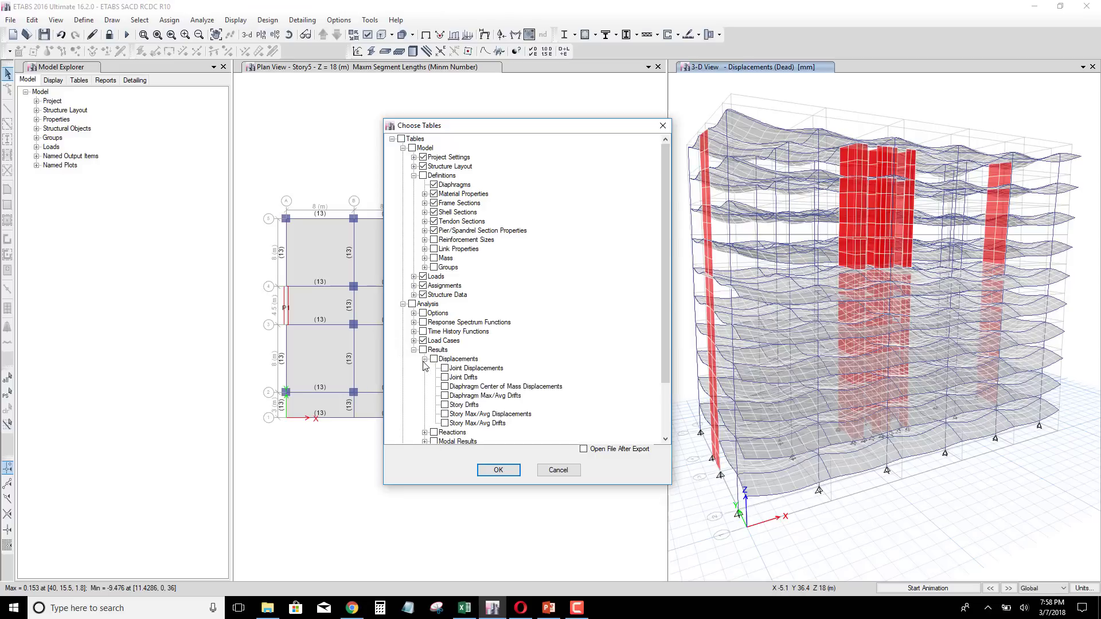
left_click(445, 406)
left_click_drag(665, 366, 660, 413)
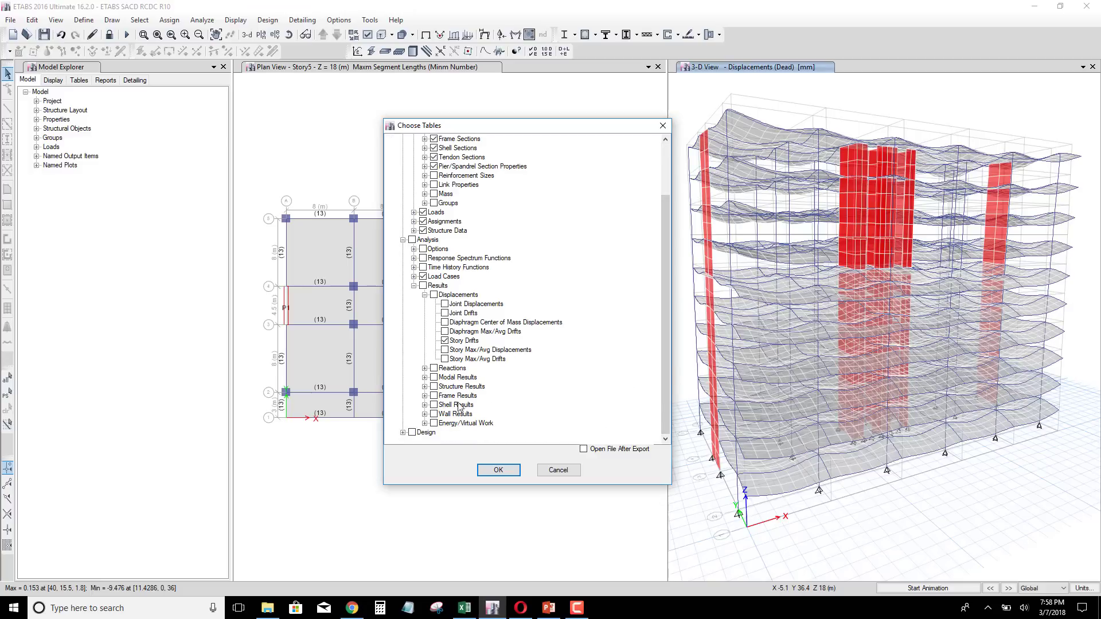
left_click(425, 386)
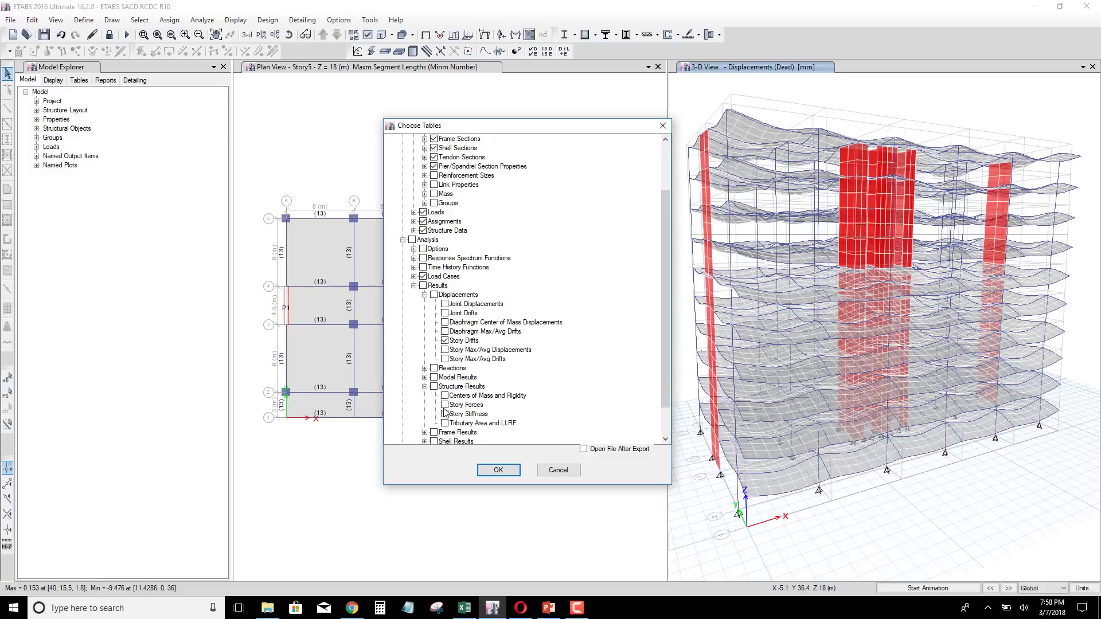
left_click(445, 405)
Add all Frame Results and Wall Results tables to the export
left_click_drag(669, 397, 659, 431)
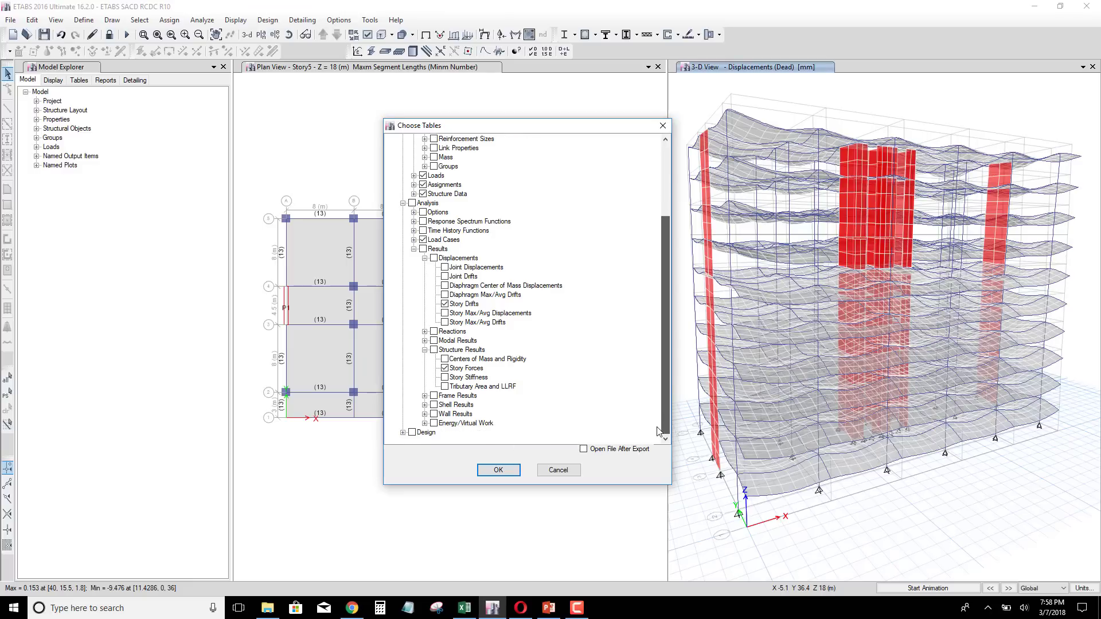
left_click(434, 395)
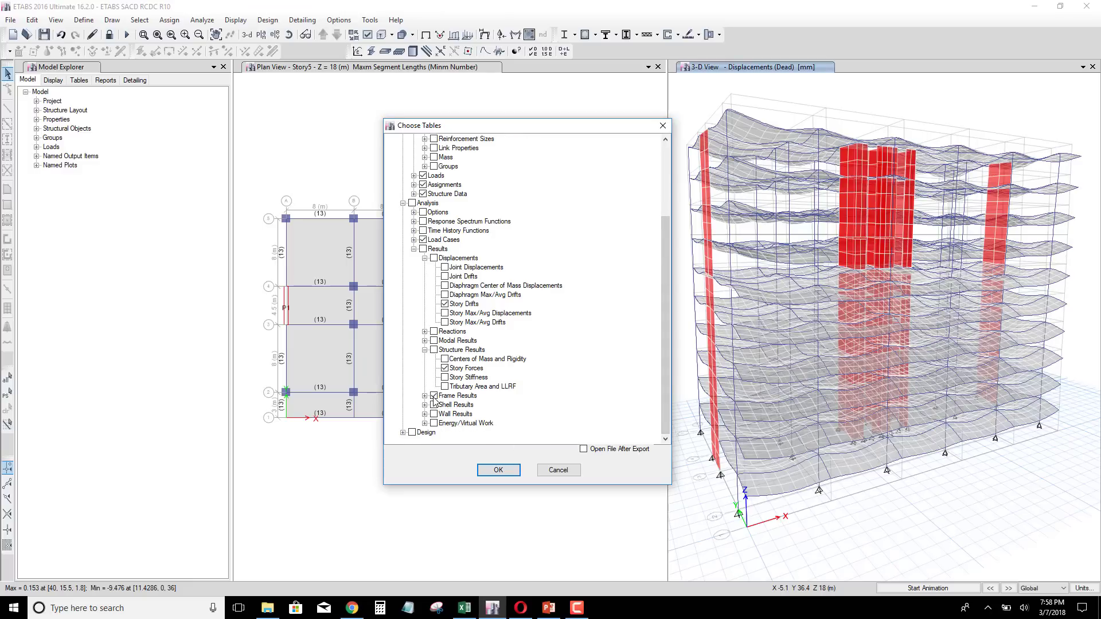
left_click(433, 414)
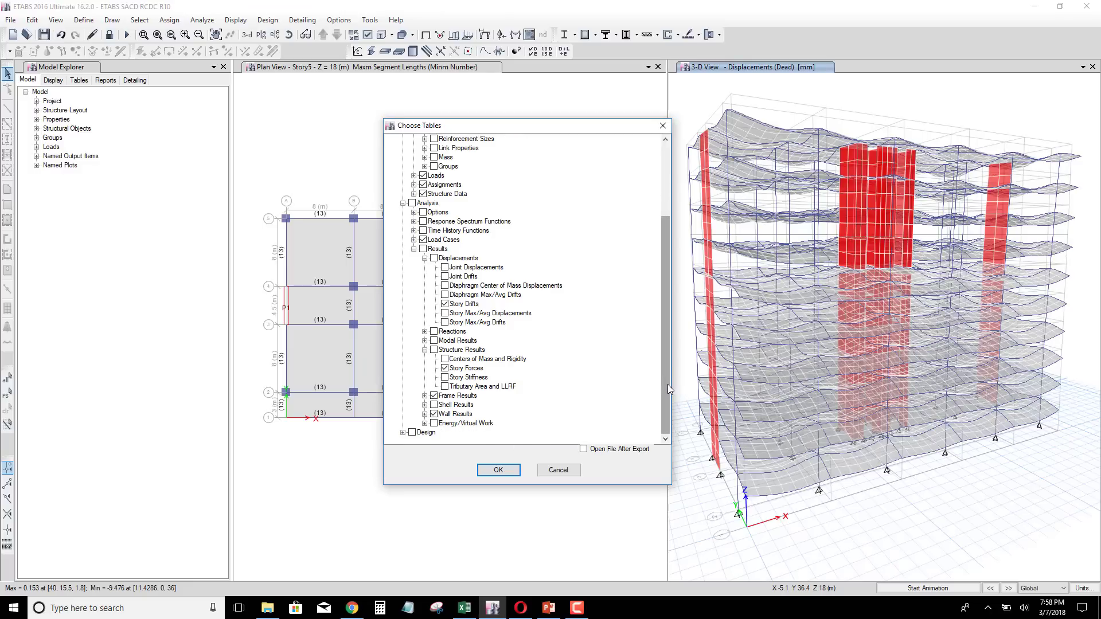
Limit the table output to load patterns DL, LL, EX and EY and load cases Dead, LL, EX and EY, with no load combinations
left_click_drag(667, 388, 669, 247)
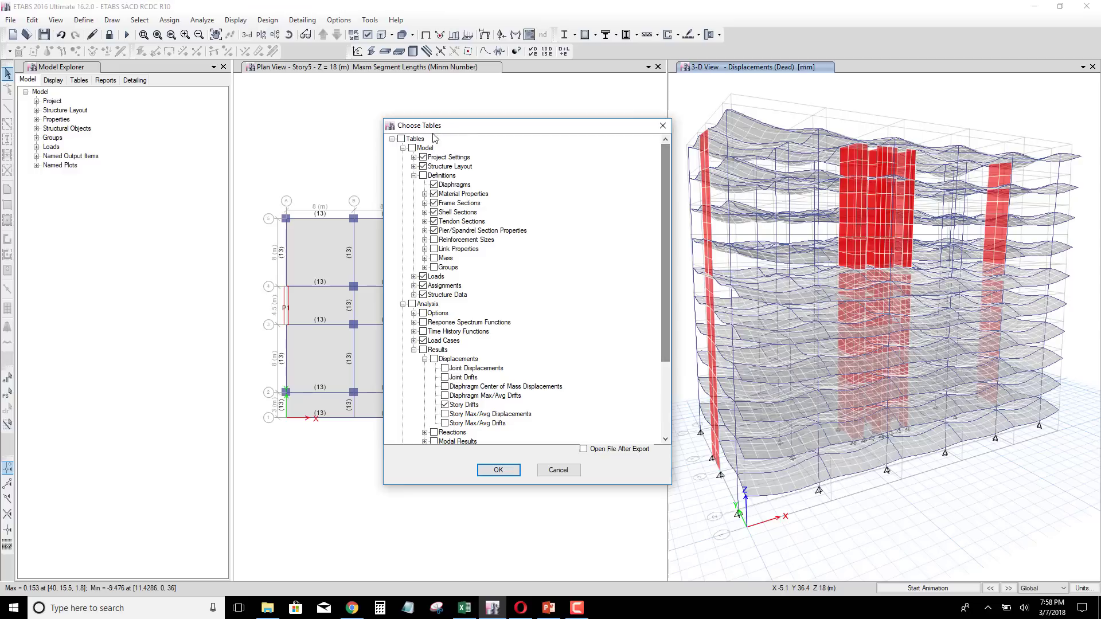
right_click(421, 141)
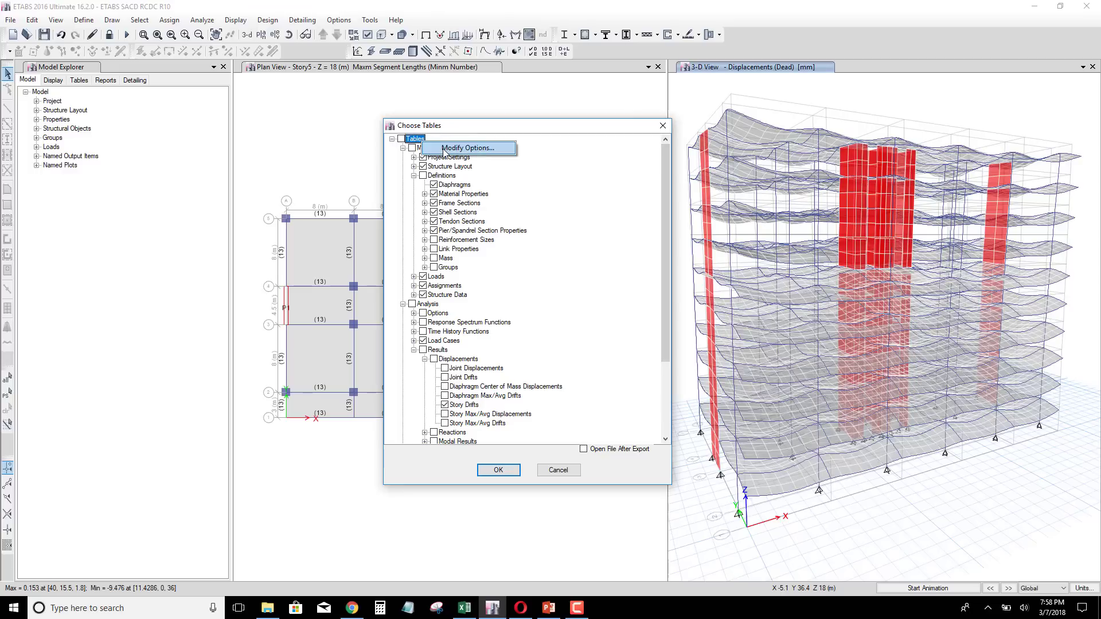
left_click(436, 149)
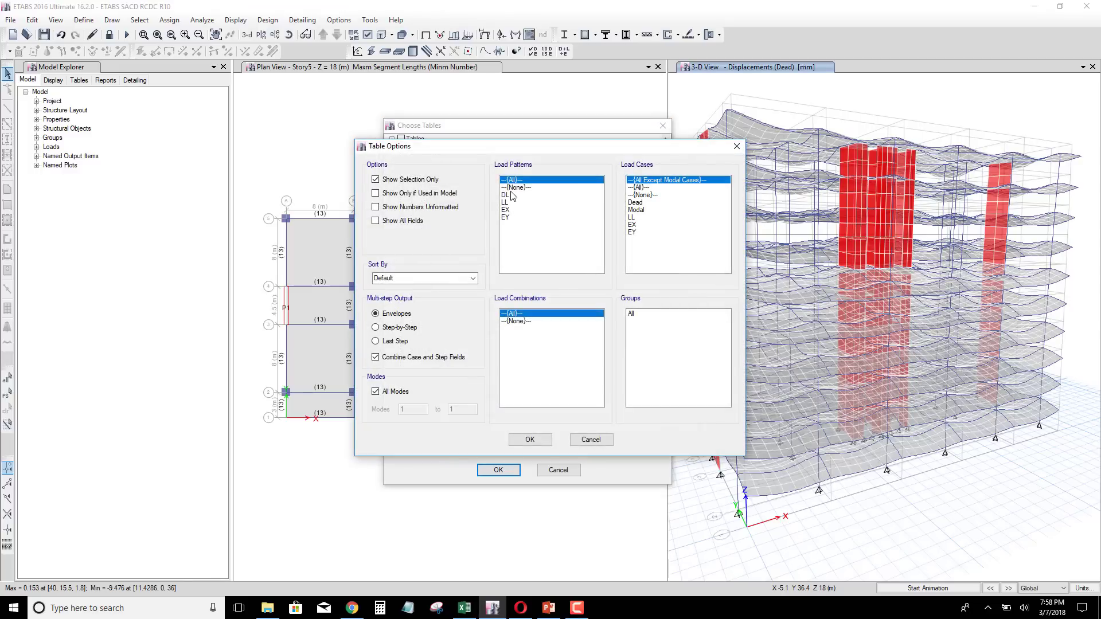
left_click_drag(512, 196, 511, 219)
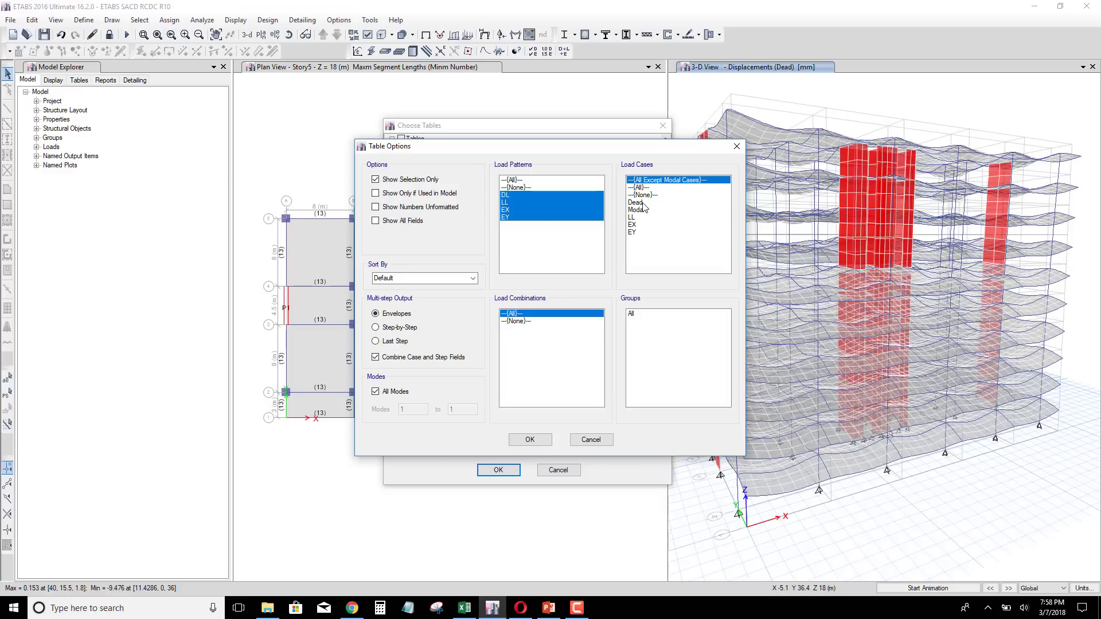
left_click_drag(636, 202, 637, 232)
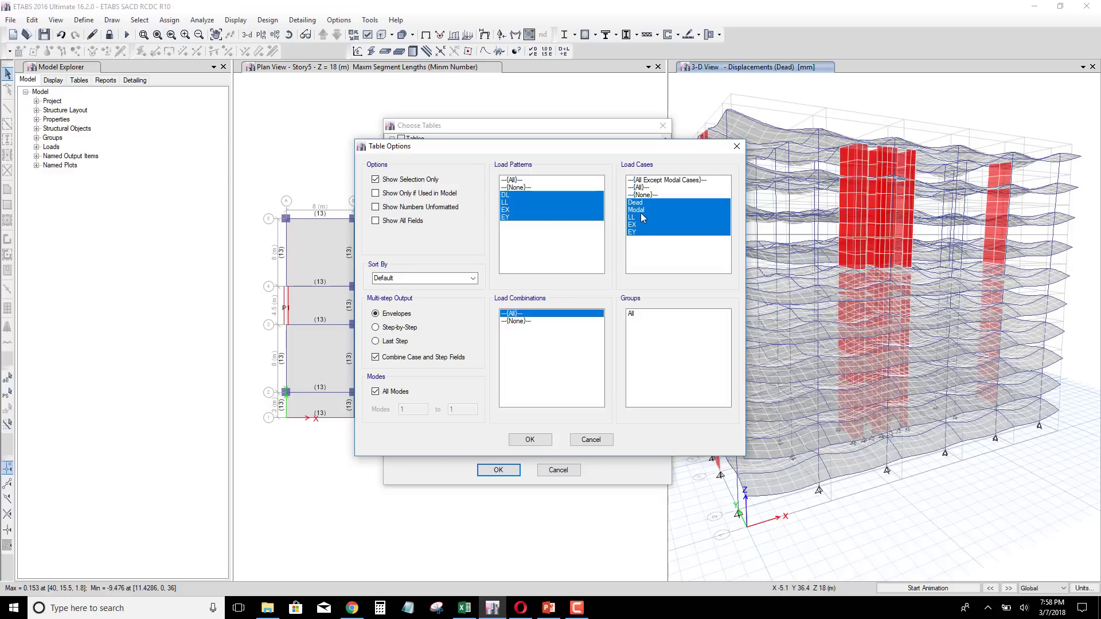
left_click(641, 211, "ctrl")
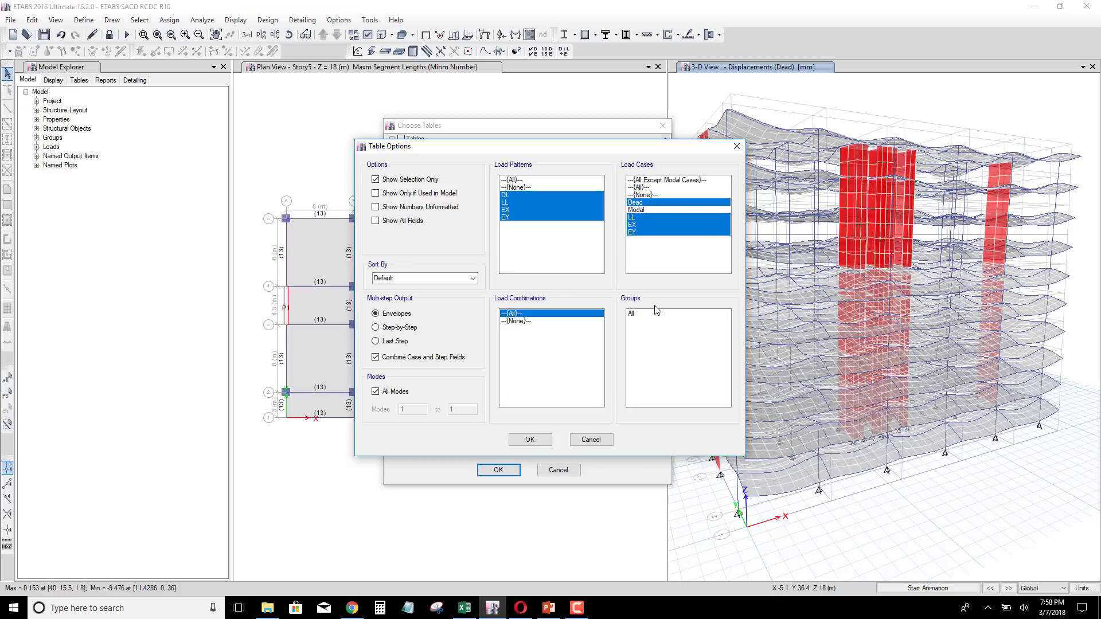
left_click(517, 322)
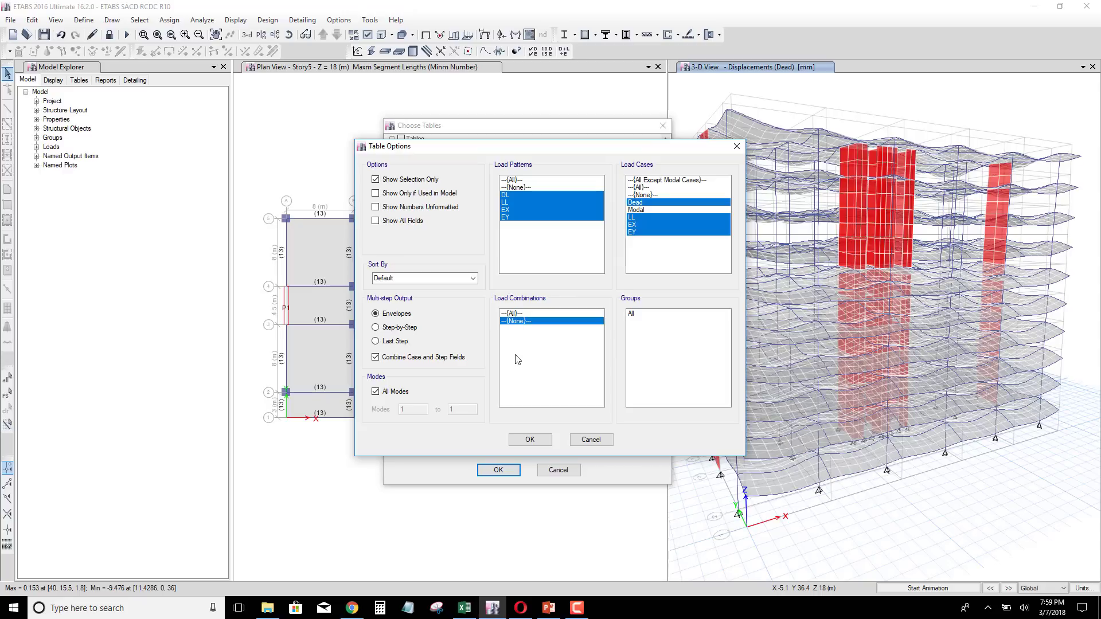
left_click(530, 439)
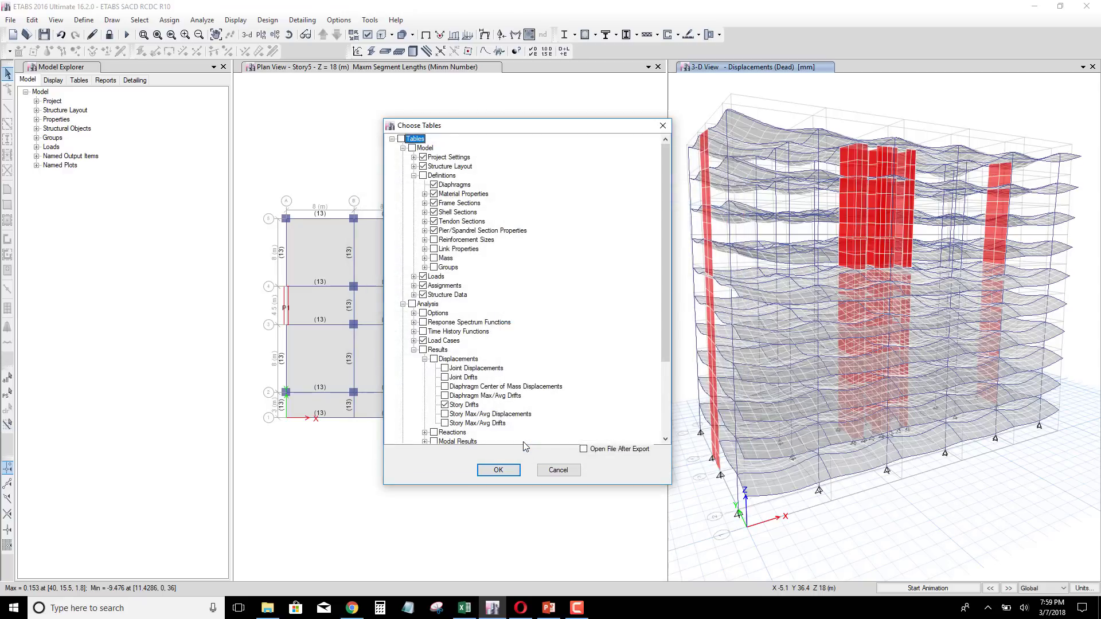
Accept the chosen tables, set the export length unit to m and choose the force unit
left_click(503, 473)
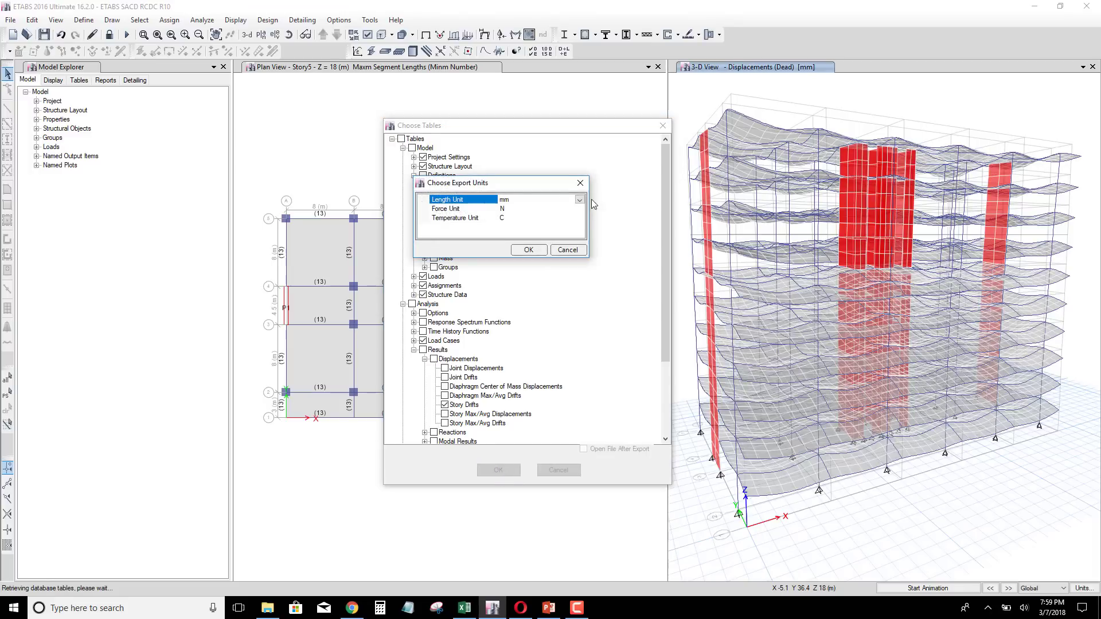
left_click(580, 200)
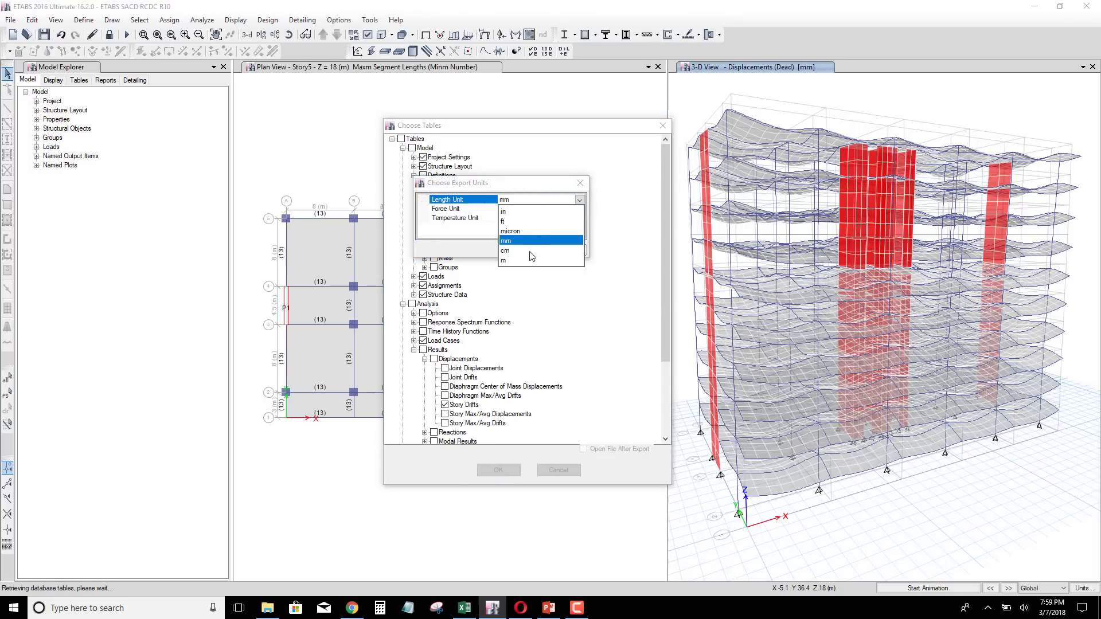
left_click(504, 261)
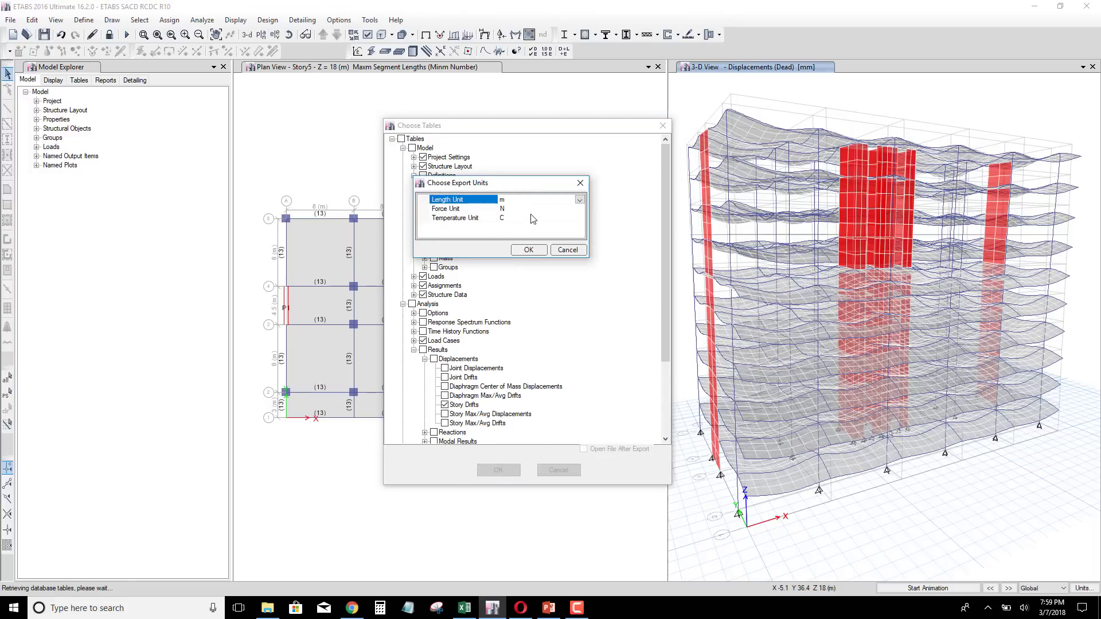
left_click(532, 209)
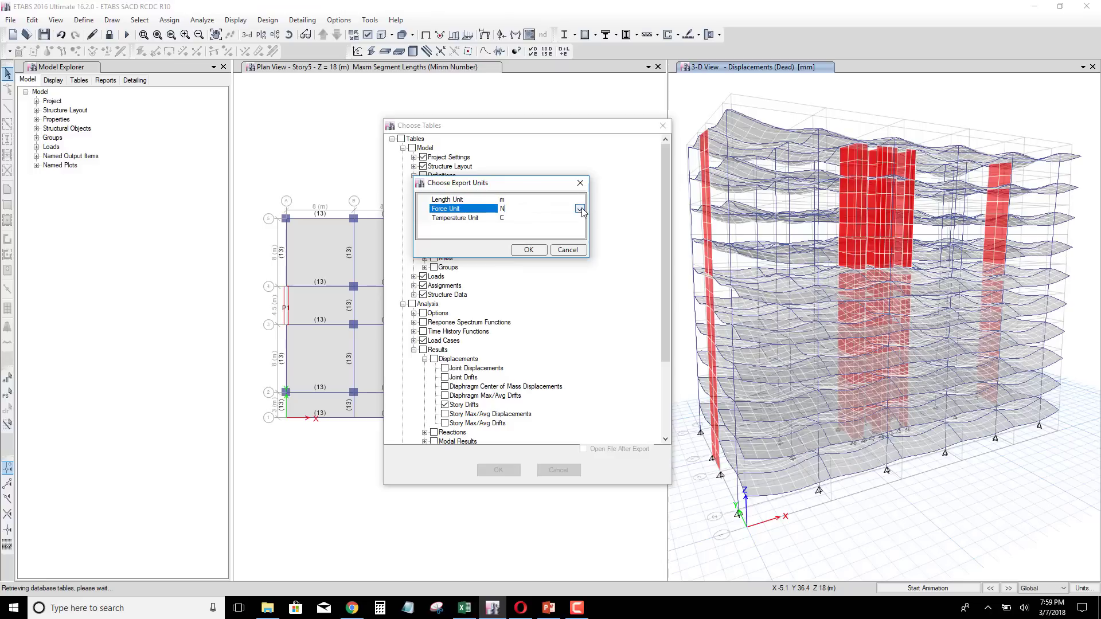
left_click(580, 209)
left_click(530, 246)
left_click(527, 250)
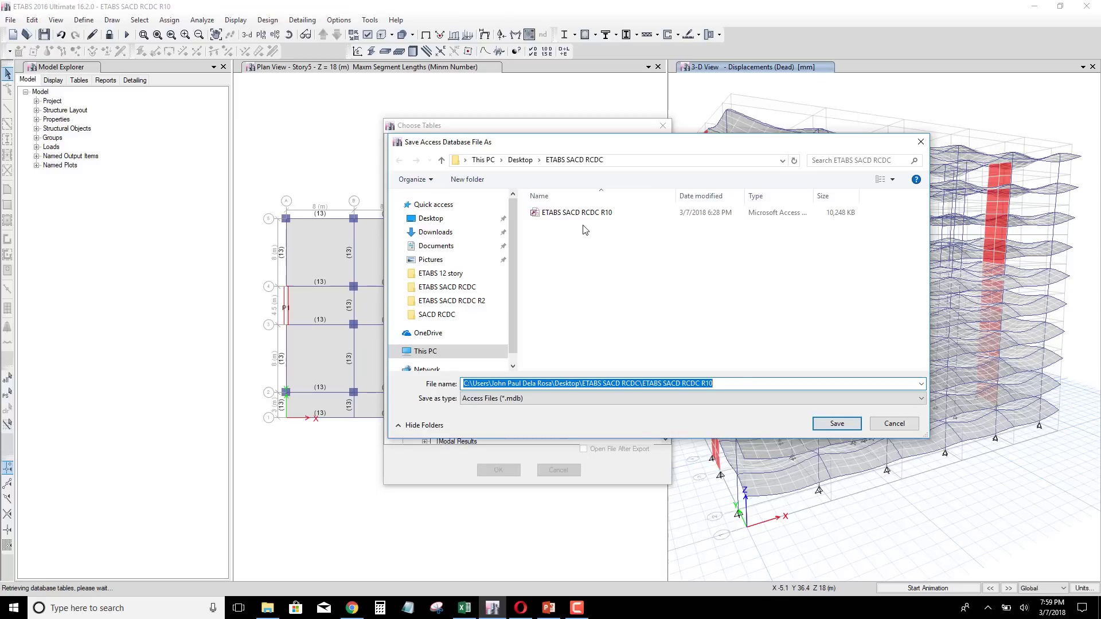
Export the tables over the existing Access database ETABS SACD RCDC R10.mdb and save the ETABS model
left_click(840, 429)
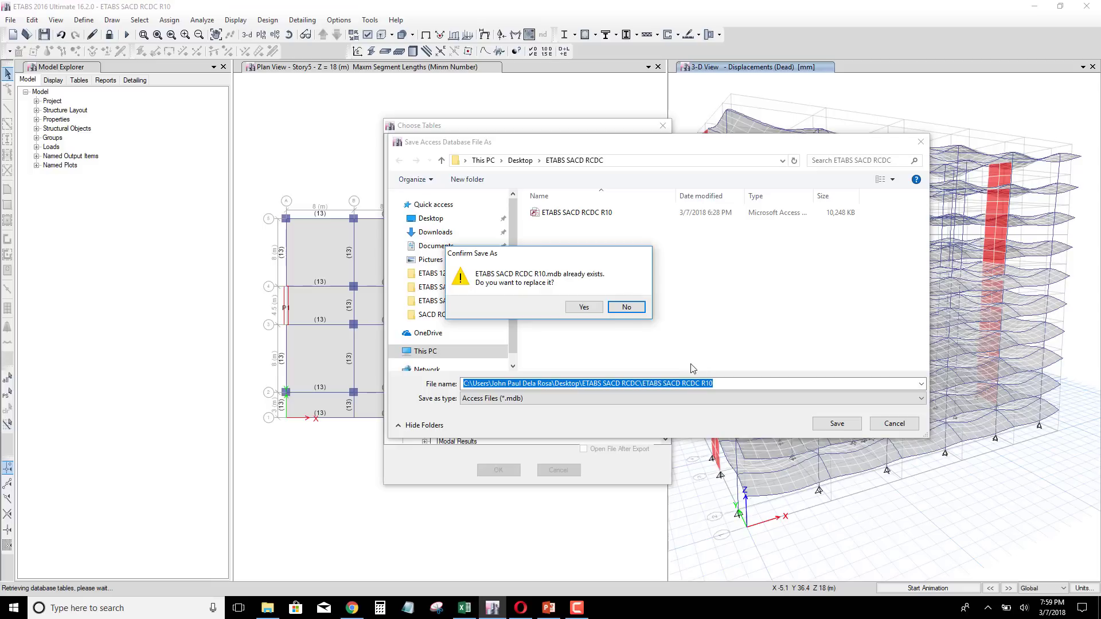
left_click(583, 307)
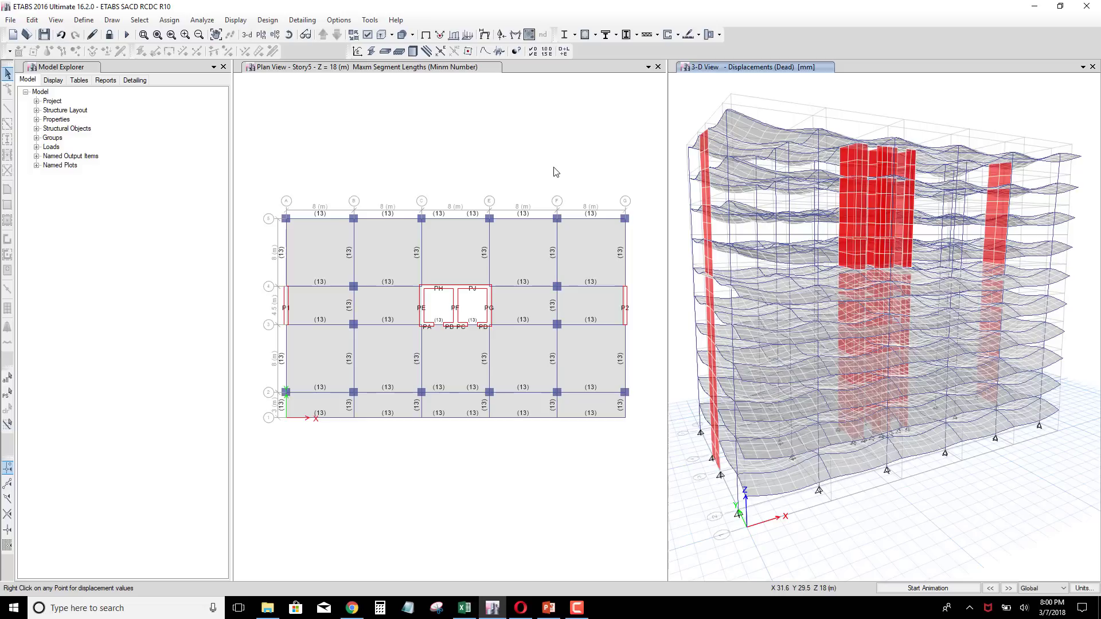
left_click(44, 35)
left_click(411, 177)
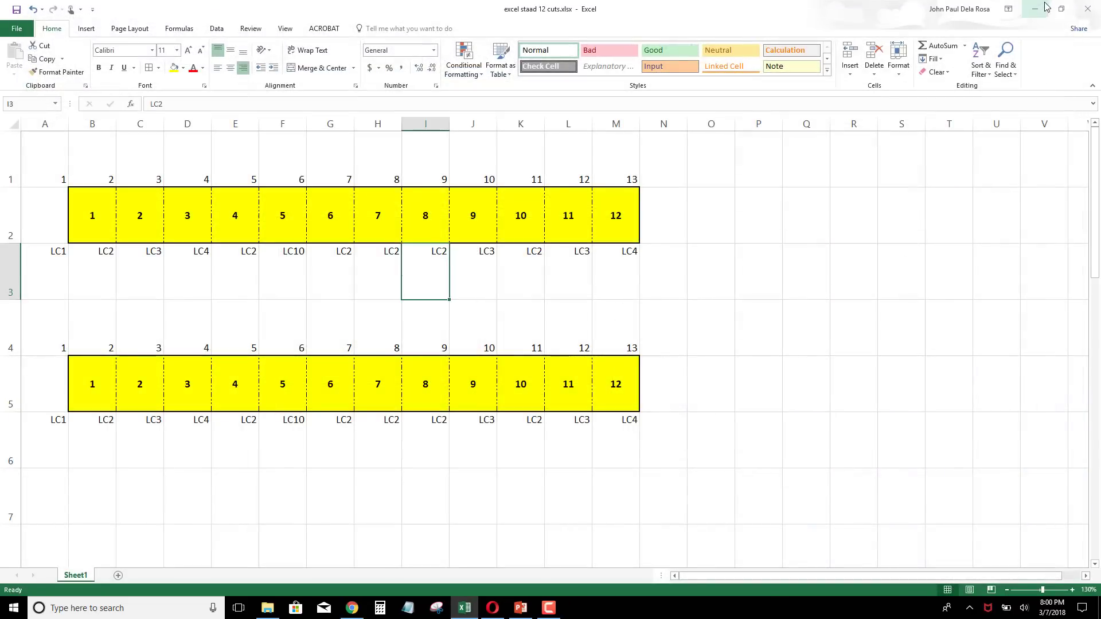
Clear the open windows to reach the desktop and launch STAAD RCDC
left_click(1044, 8)
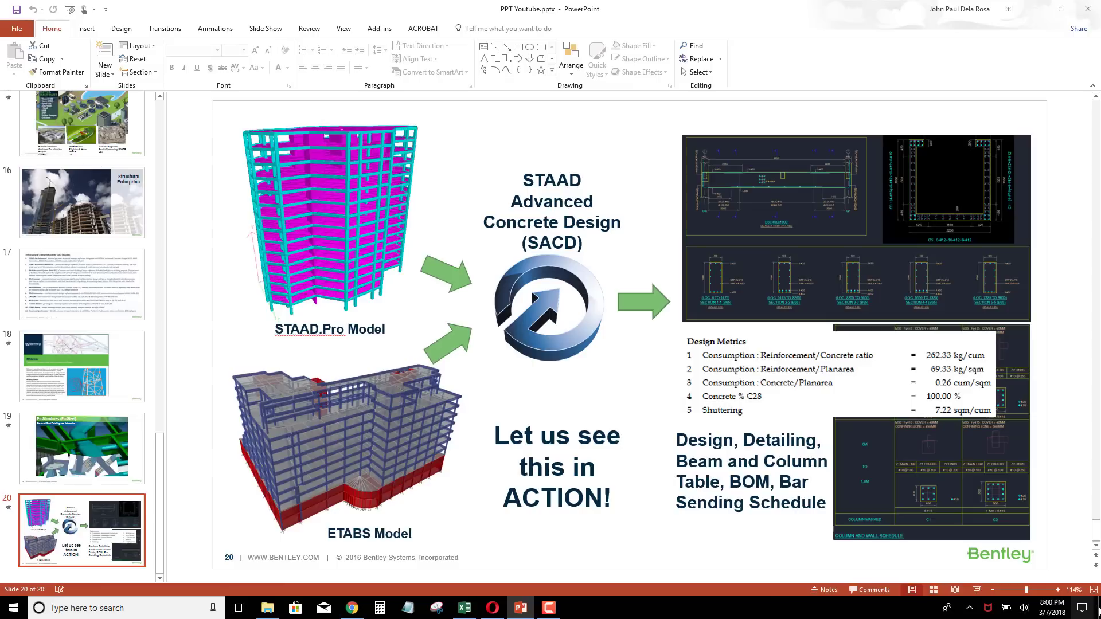
left_click(1099, 607)
right_click(342, 231)
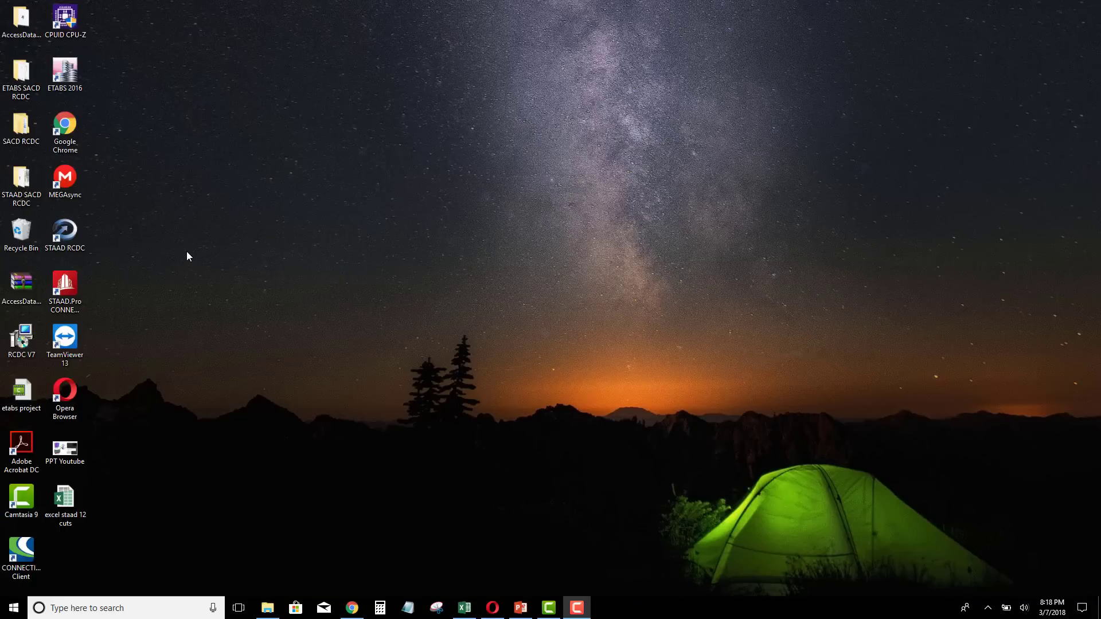
right_click(172, 199)
left_click(122, 232)
double_click(65, 232)
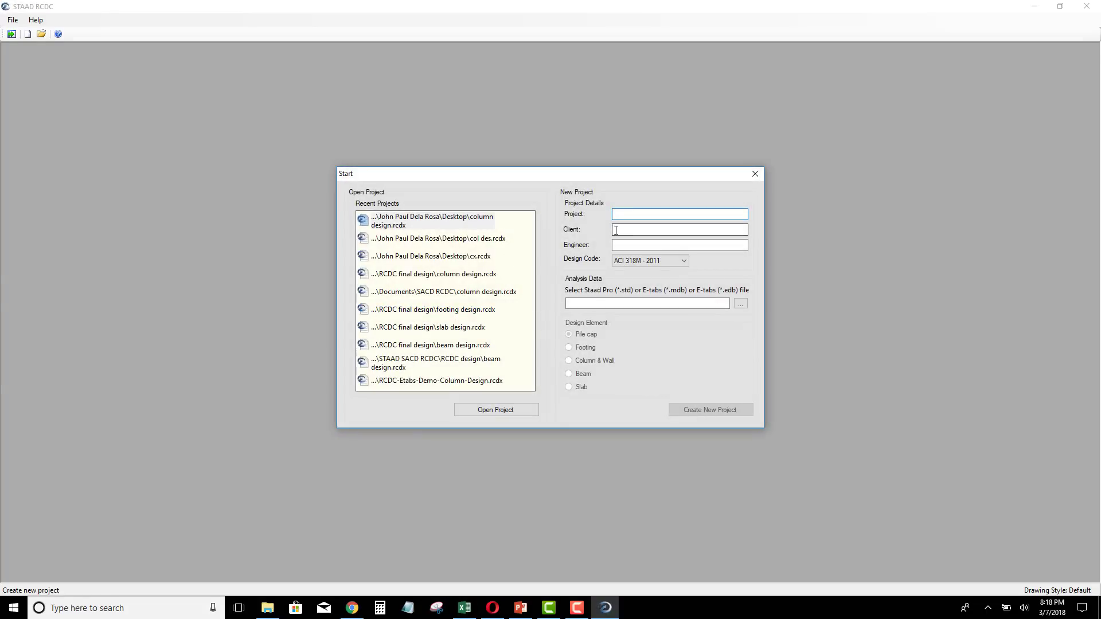
Enter 1 as the new project's project, client and engineer, with ACI 318M - 2011 as the design code
type("1")
key("Tab")
type("1")
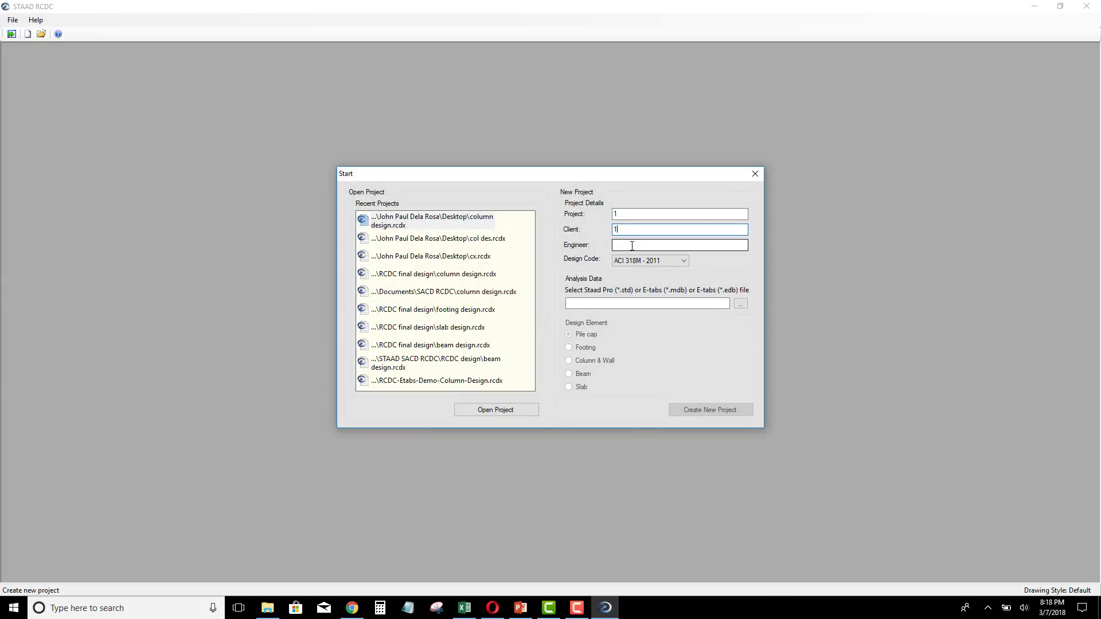
left_click(631, 245)
type("1")
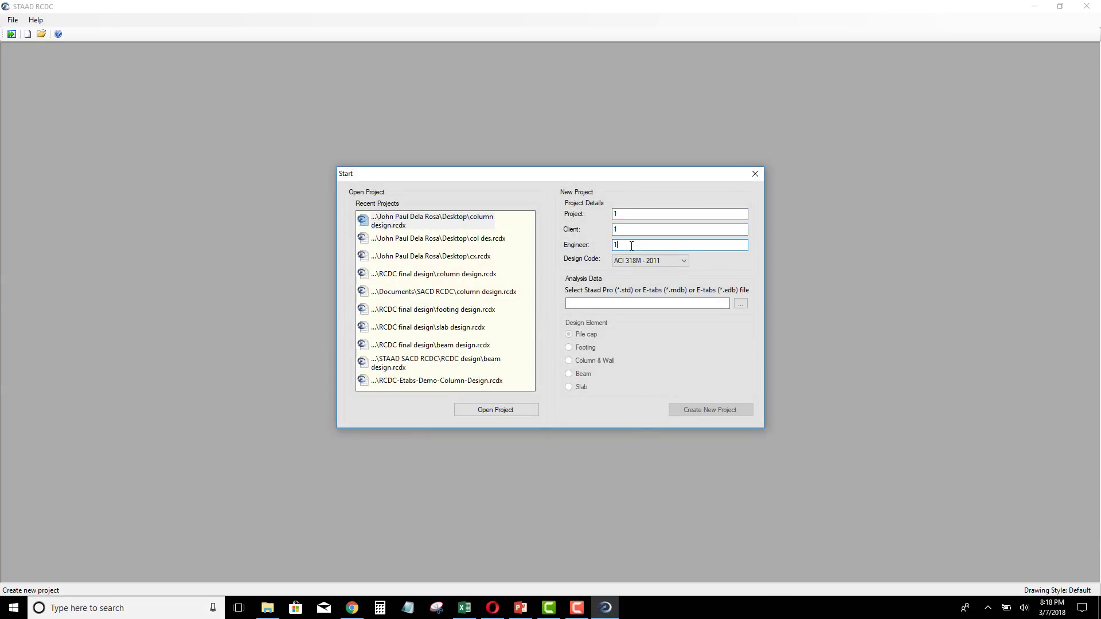
left_click(664, 262)
left_click(665, 269)
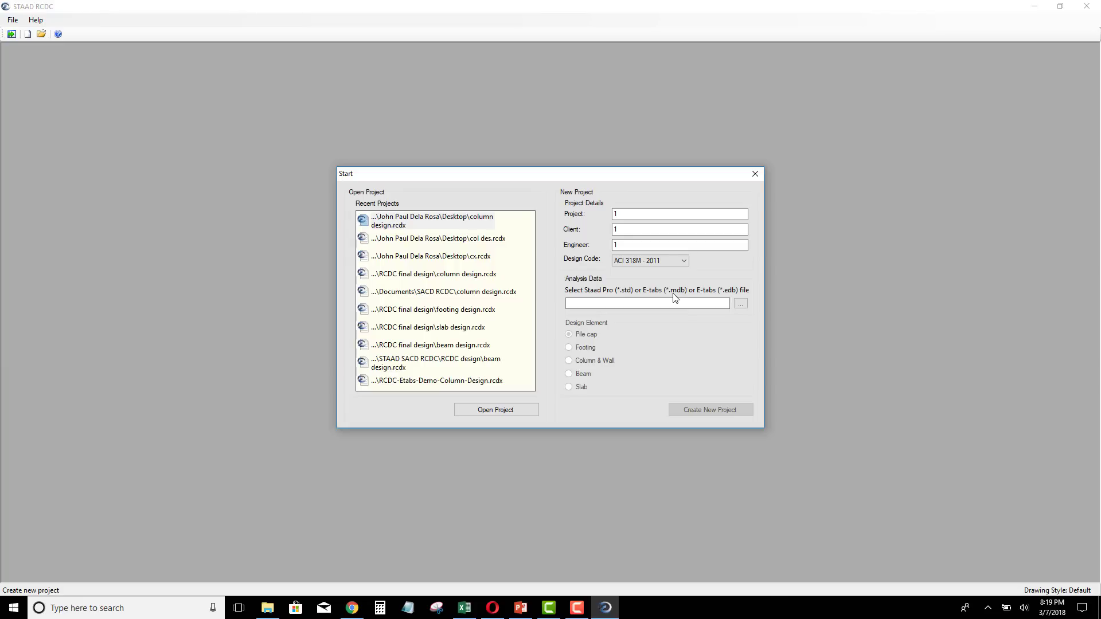
Load the Access database ETABS SACD RCDC R10 from the ETABS SACD RCDC folder as analysis data and create a Column & Wall project
left_click(739, 304)
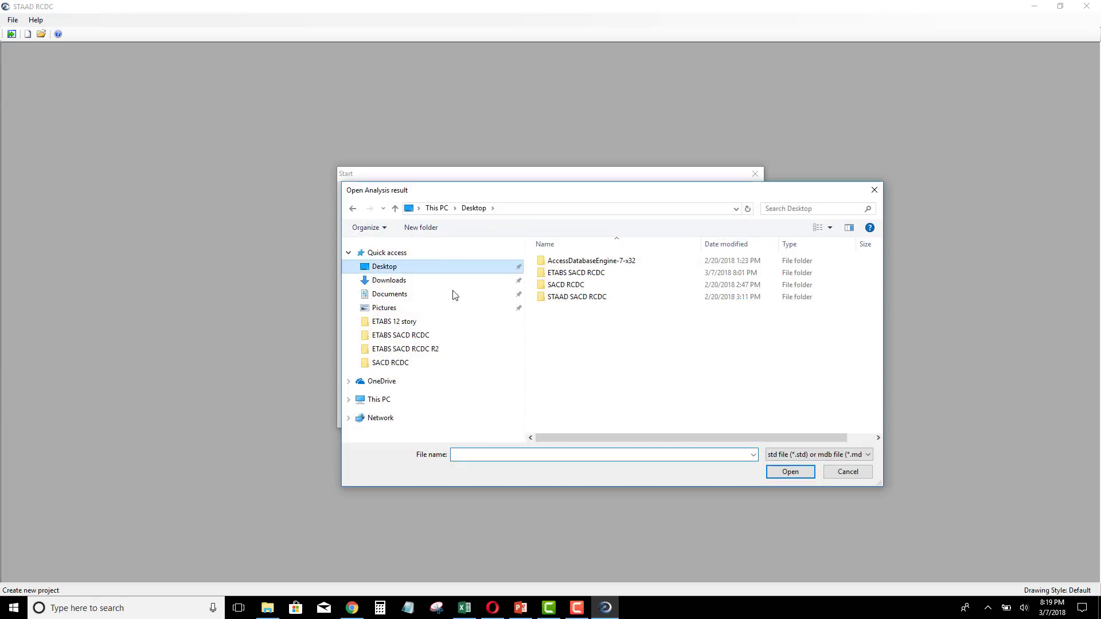
double_click(574, 273)
left_click(604, 278)
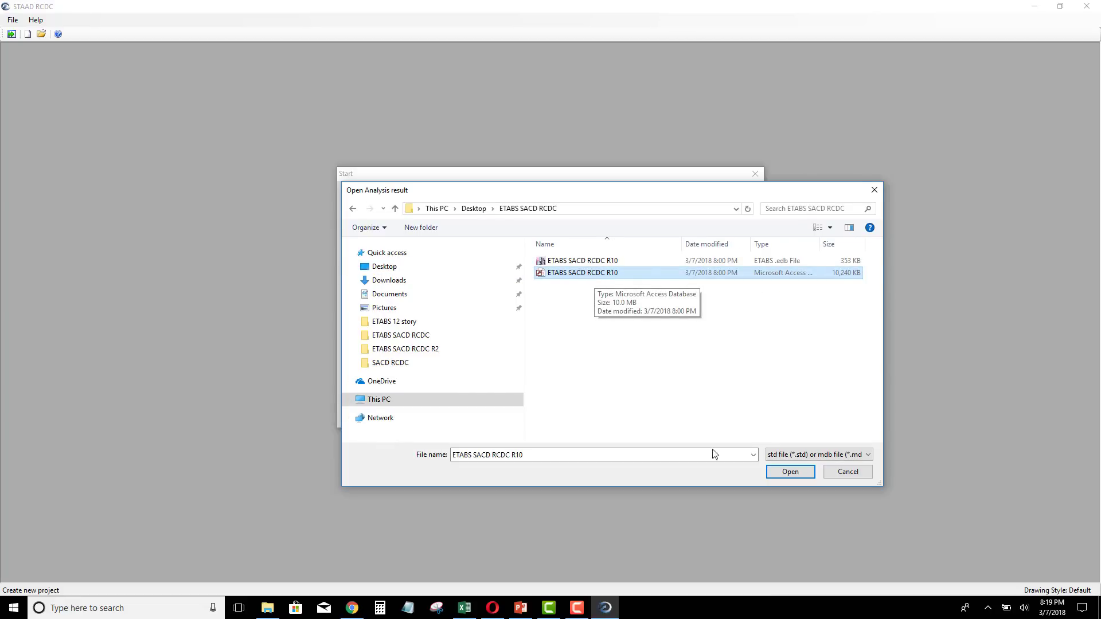
left_click(790, 471)
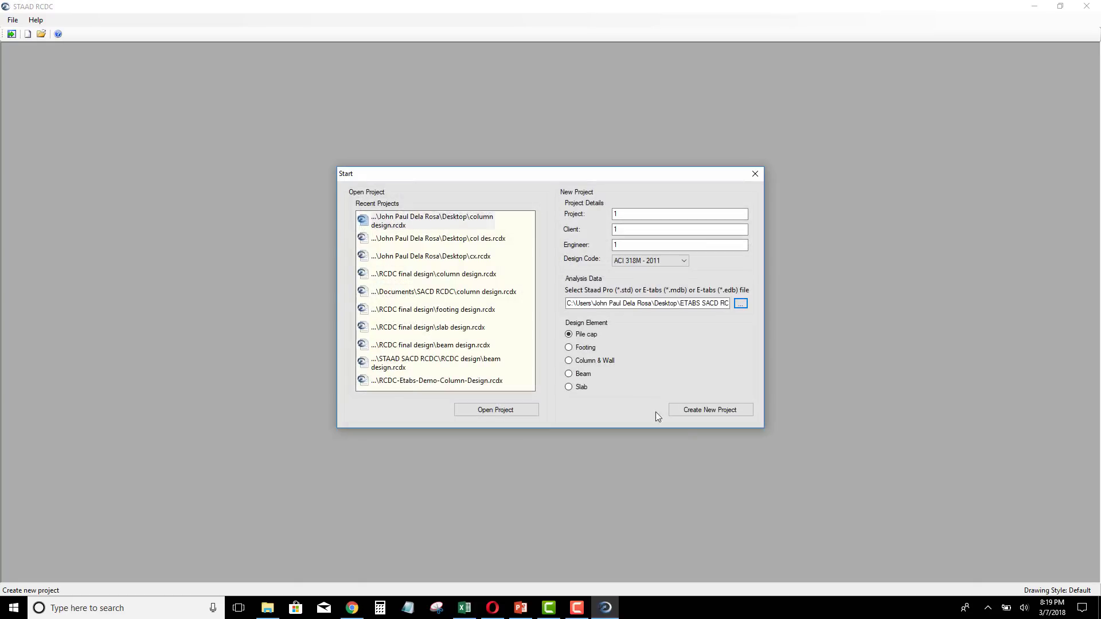
left_click(597, 361)
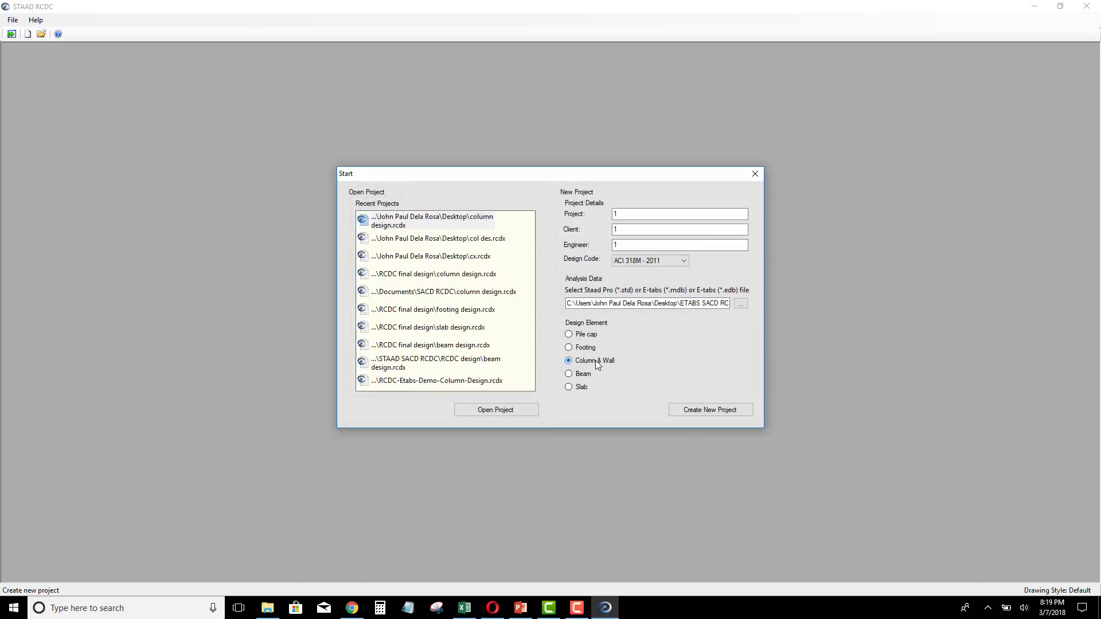
left_click(709, 410)
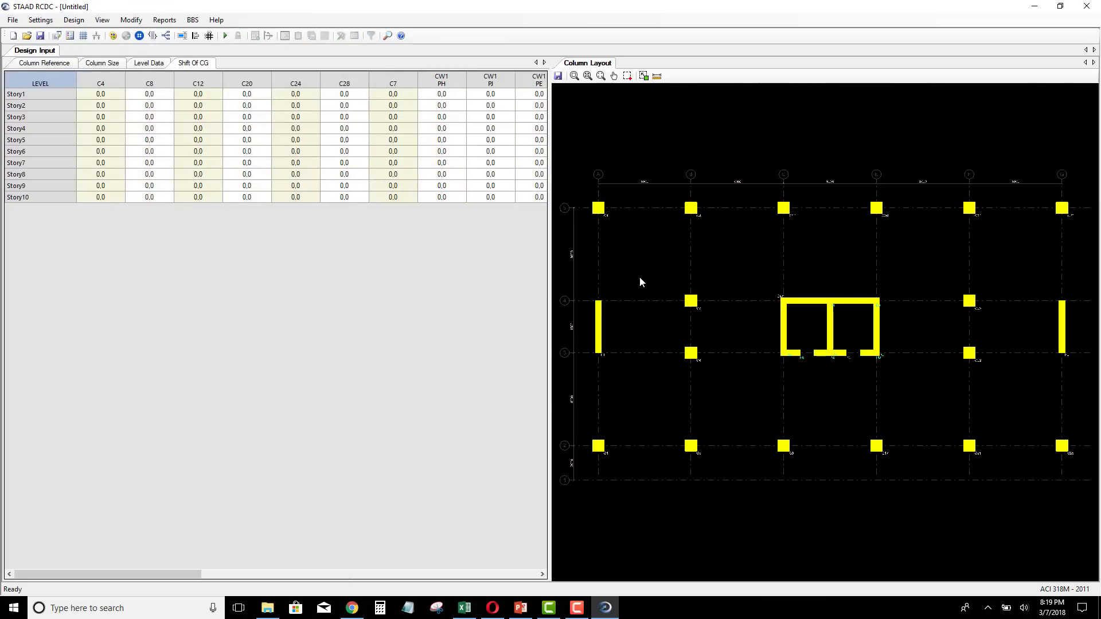
In the basic load cases, assign the Dead Load type to Dead and Earthquake X to EX
left_click(40, 19)
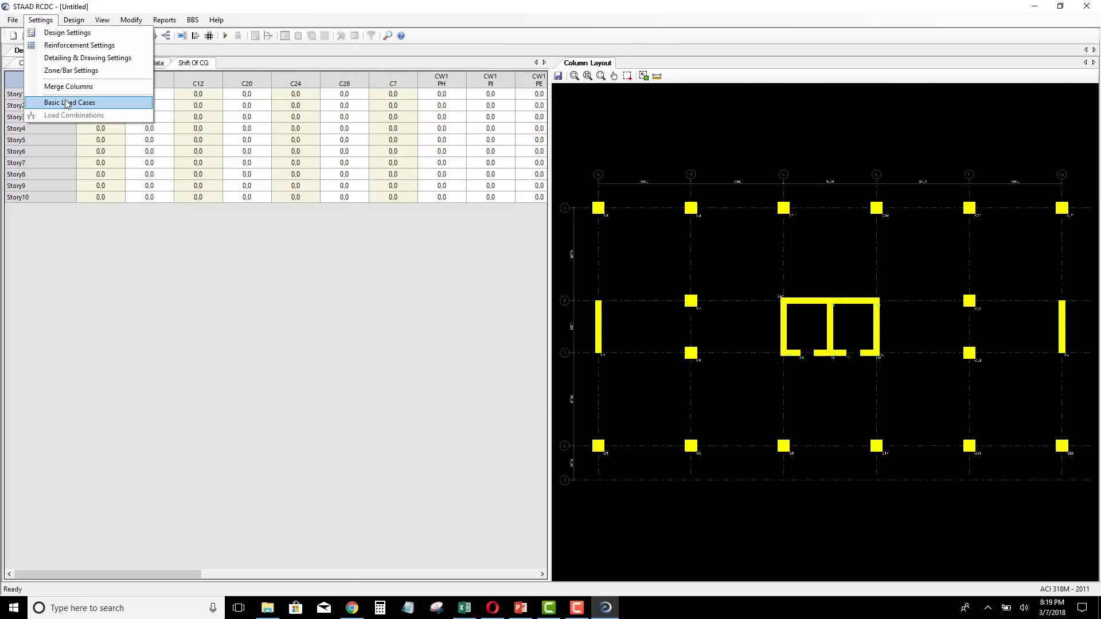
left_click(67, 102)
left_click(503, 198)
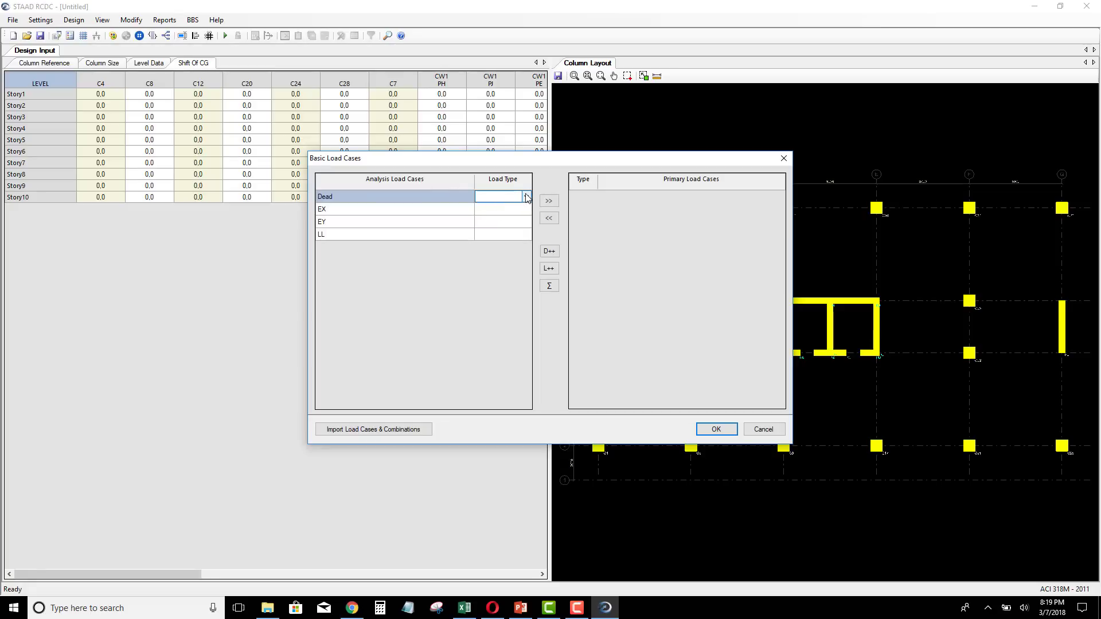
left_click(526, 197)
left_click(509, 208)
left_click(521, 213)
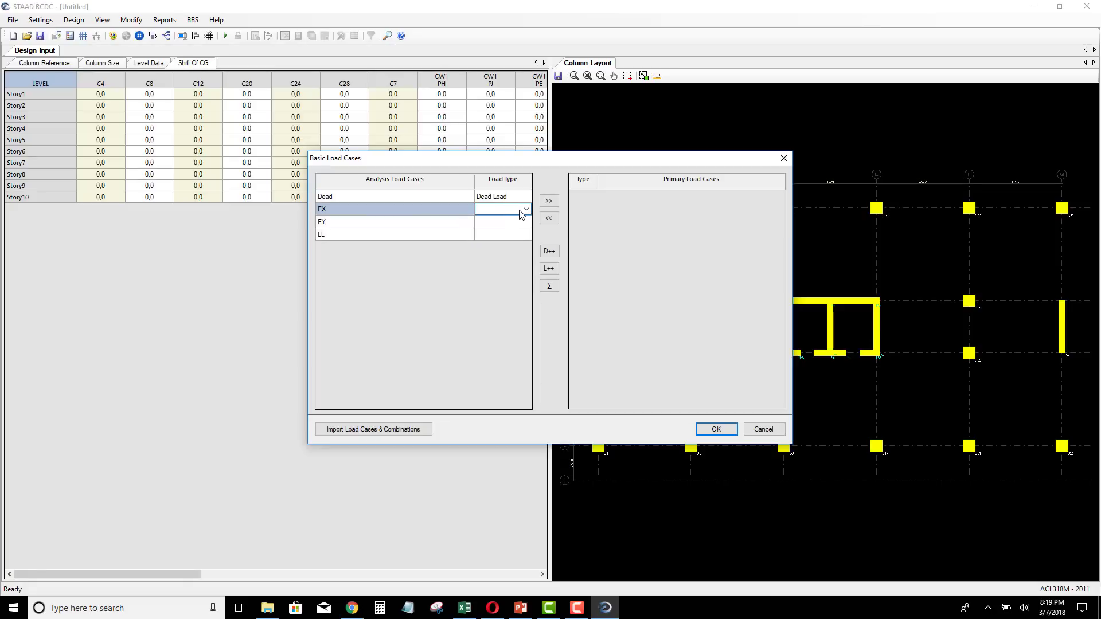
left_click(525, 209)
left_click(516, 241)
Assign the Earthquake Y load type to case EY and Live Load to case LL
left_click(523, 225)
left_click(526, 222)
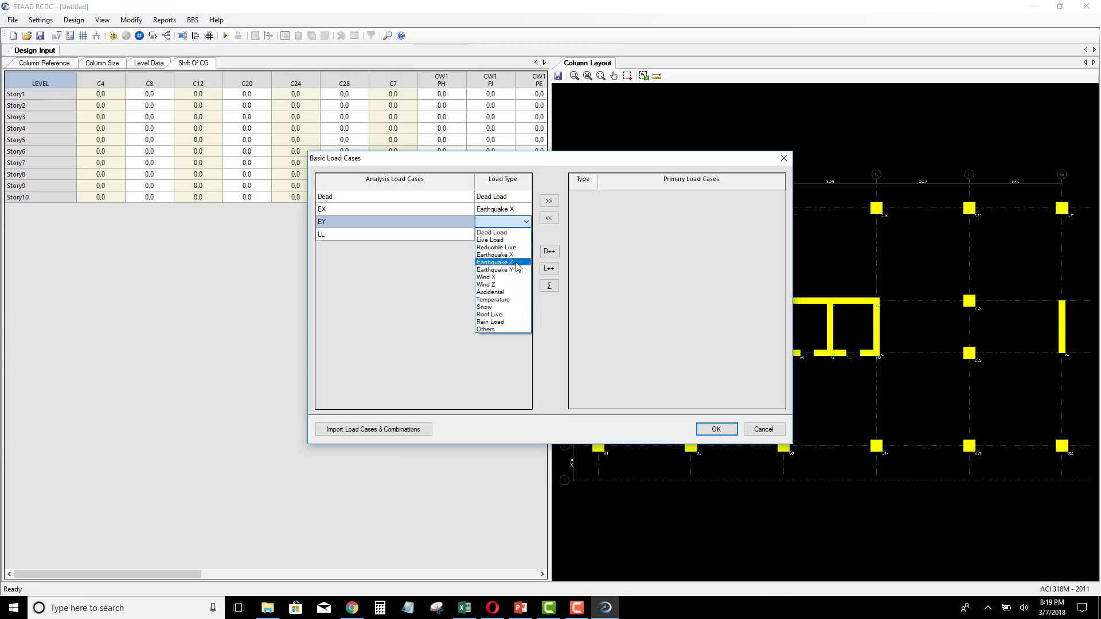
left_click(516, 270)
left_click(519, 235)
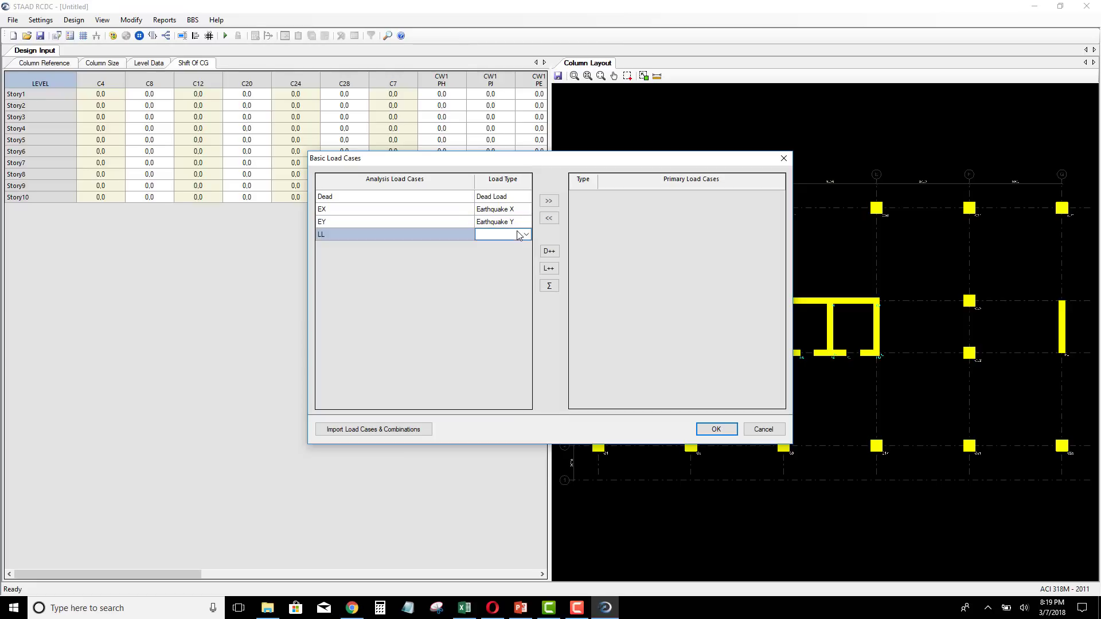
left_click(524, 236)
left_click(499, 248)
Transfer all four analysis load cases to the primary load cases and accept them to proceed to the load combinations
left_click_drag(459, 197, 450, 235)
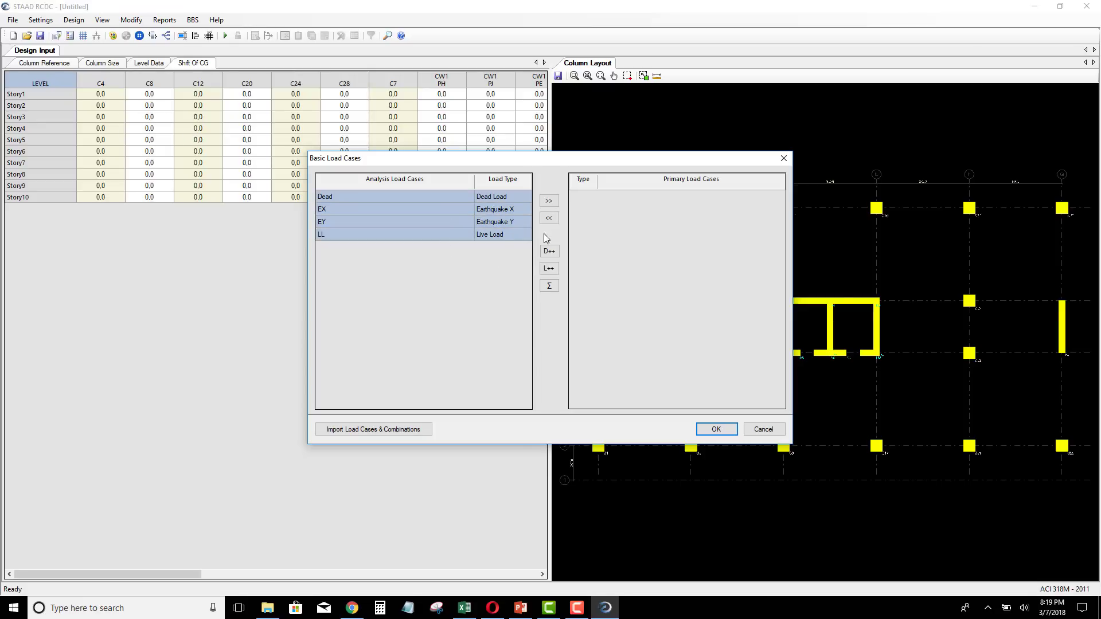
left_click(548, 200)
left_click(708, 430)
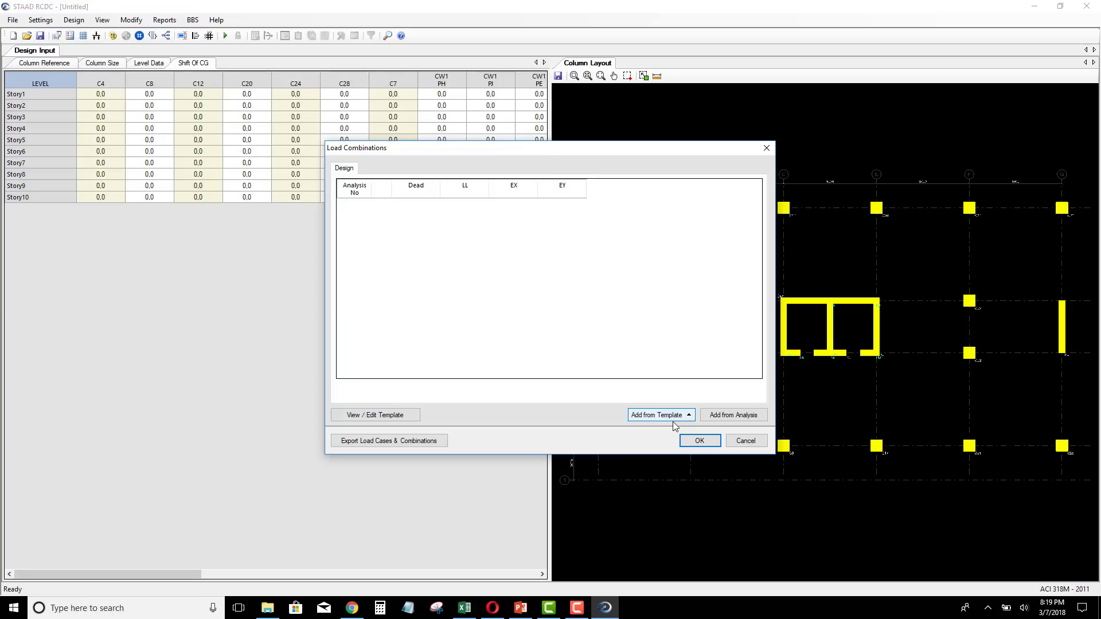
left_click_drag(554, 154, 558, 154)
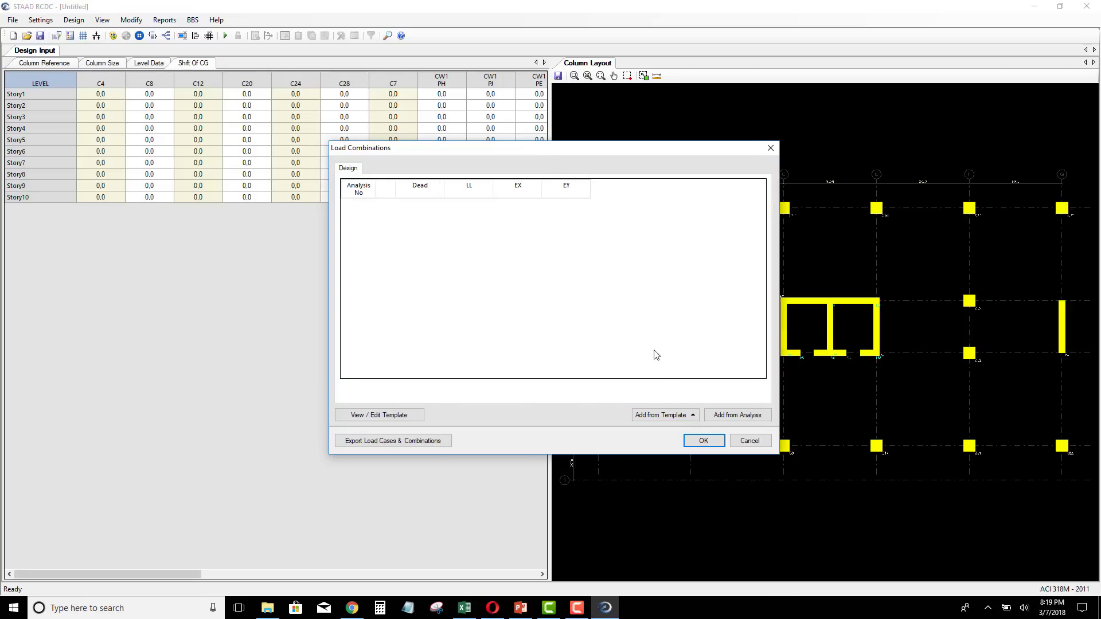
Add the template load combinations for a regular structure and set all their positive EX and EY factors to 1
left_click(733, 419)
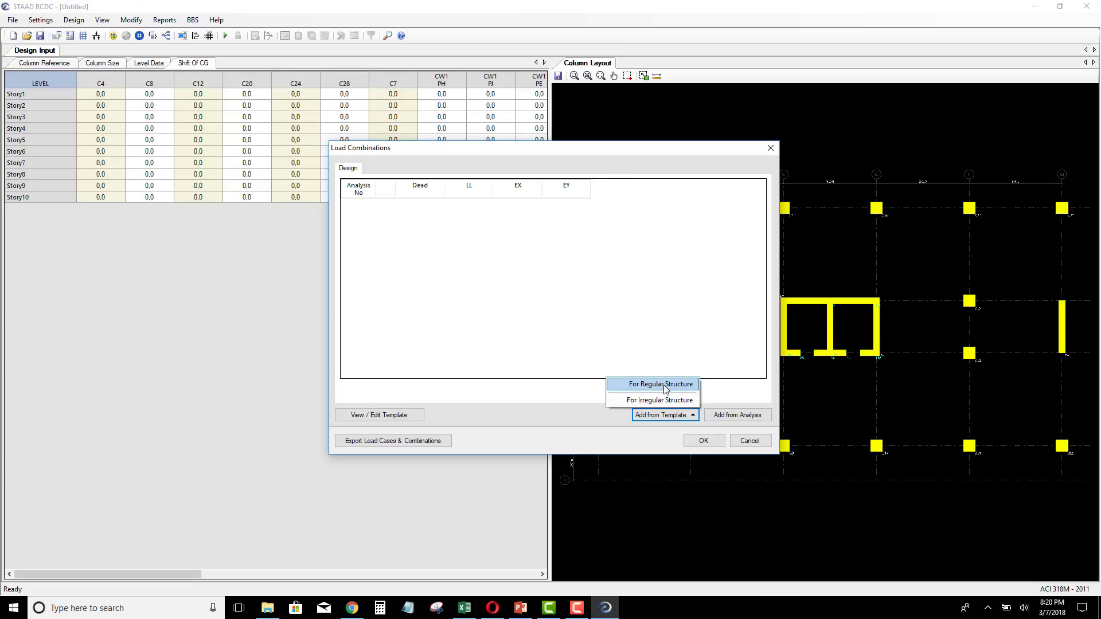
left_click(665, 390)
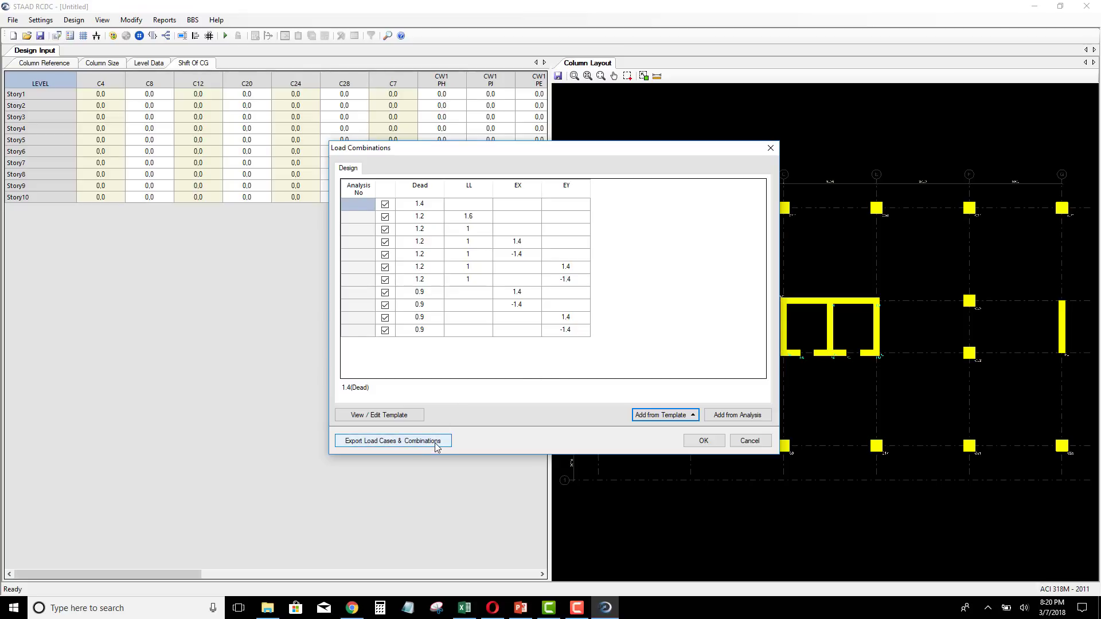
left_click(524, 244)
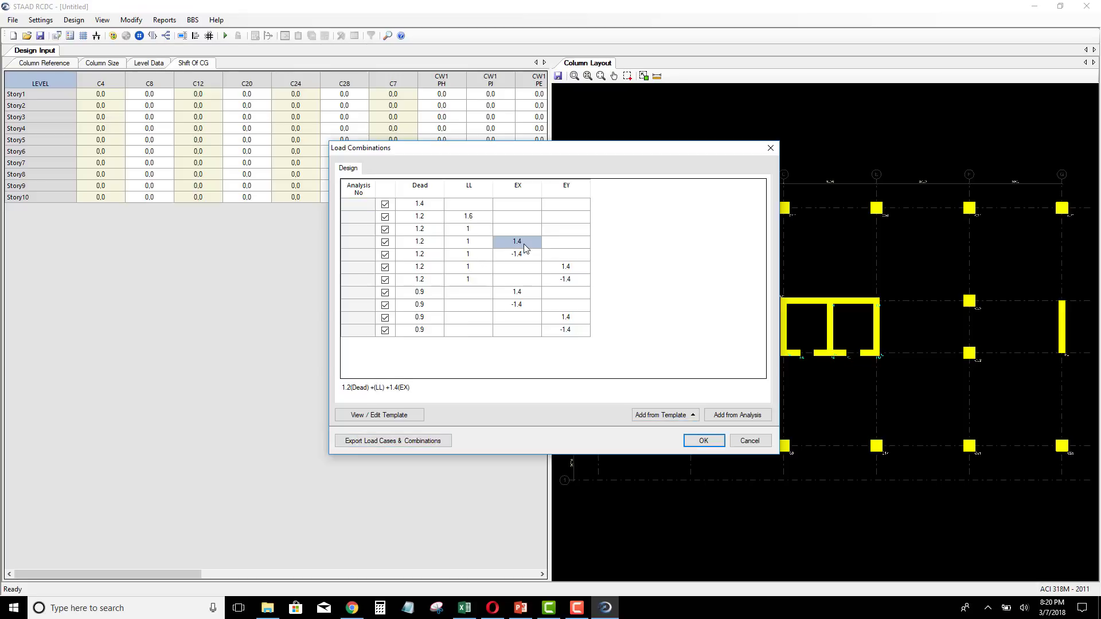
type("1")
left_click(570, 269)
type("1")
left_click(528, 292)
type("1")
left_click(576, 318)
type("1")
Set the negative EX and EY factors in the 1.2 Dead combinations to -1
left_click(531, 255)
key("BackSpace")
key("BackSpace")
left_click(525, 259)
right_click(527, 263)
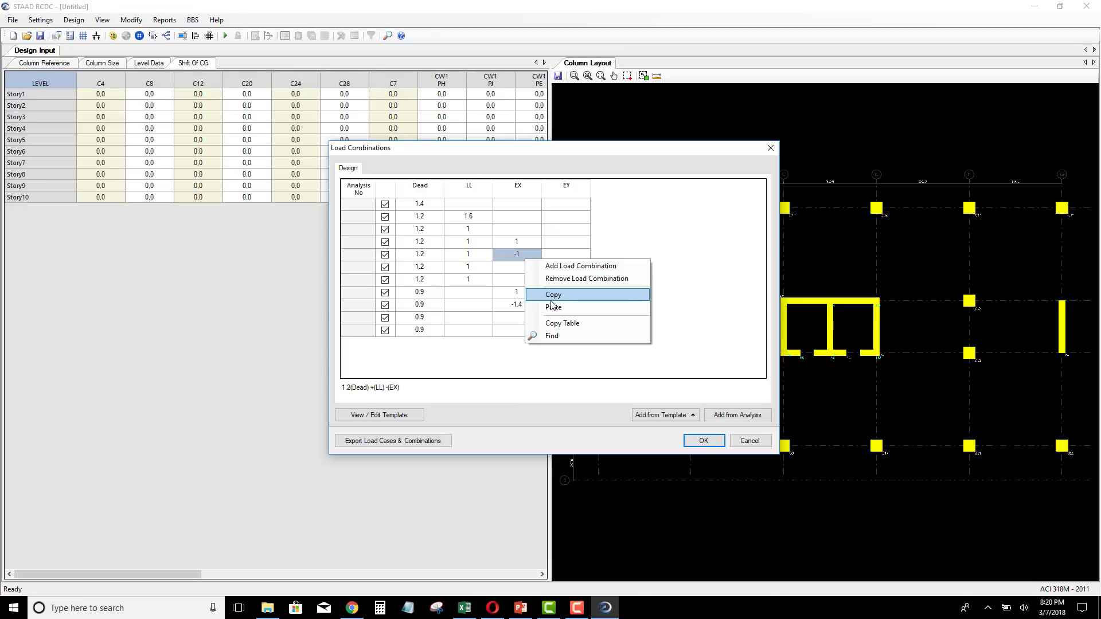
left_click(567, 293)
right_click(579, 283)
left_click(606, 328)
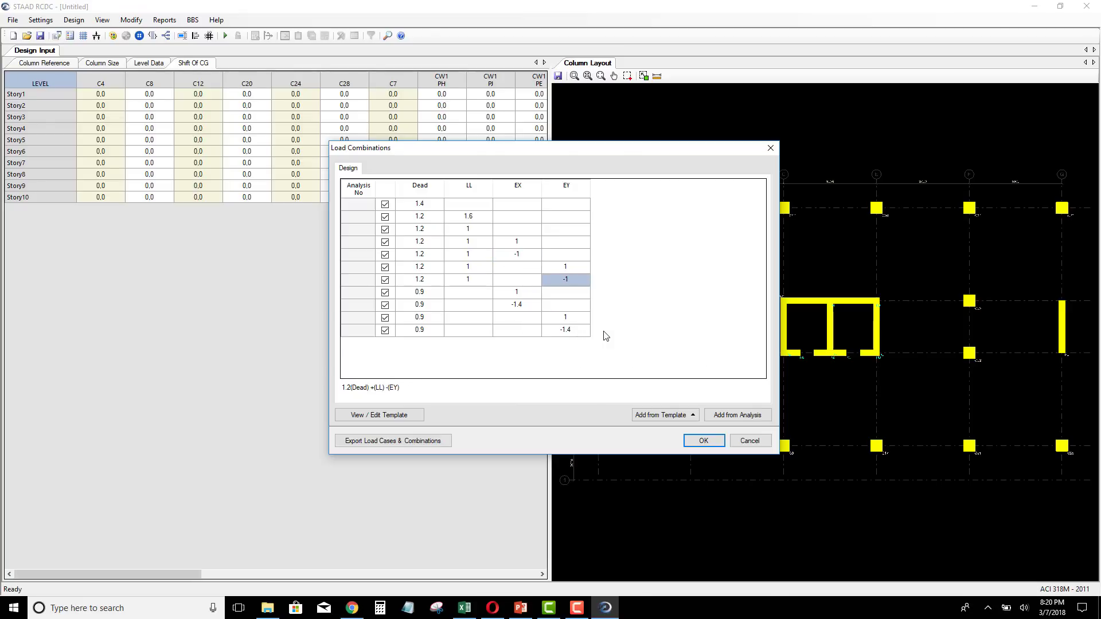
Set the negative EX and EY factors in the 0.9 Dead combinations to -1 and accept the load combinations
left_click(533, 308)
right_click(533, 308)
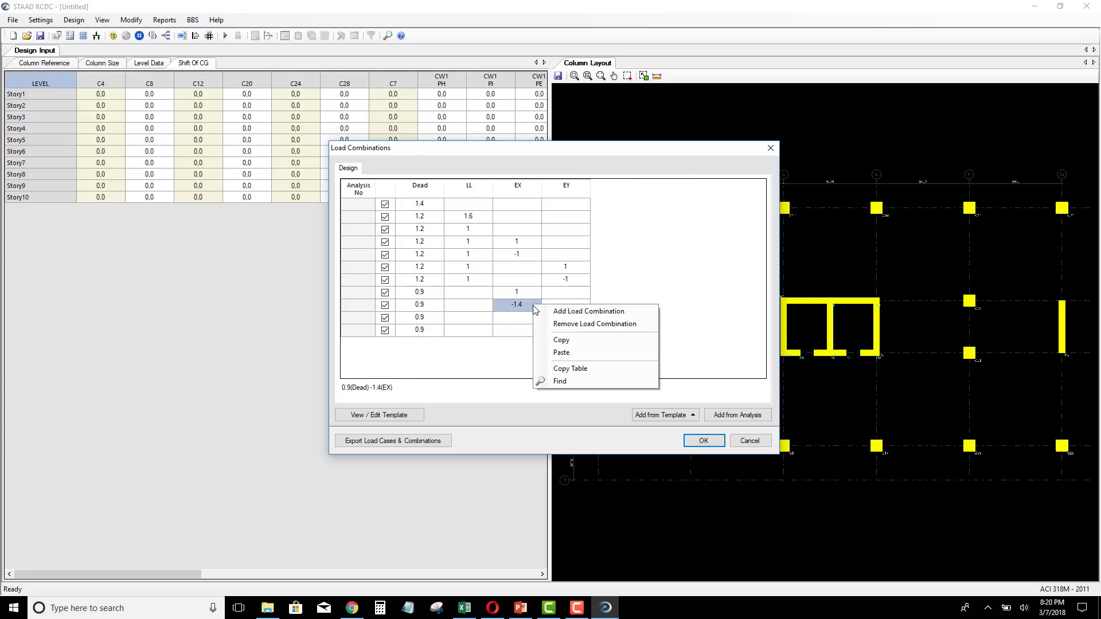
left_click(563, 354)
left_click(572, 330)
right_click(573, 329)
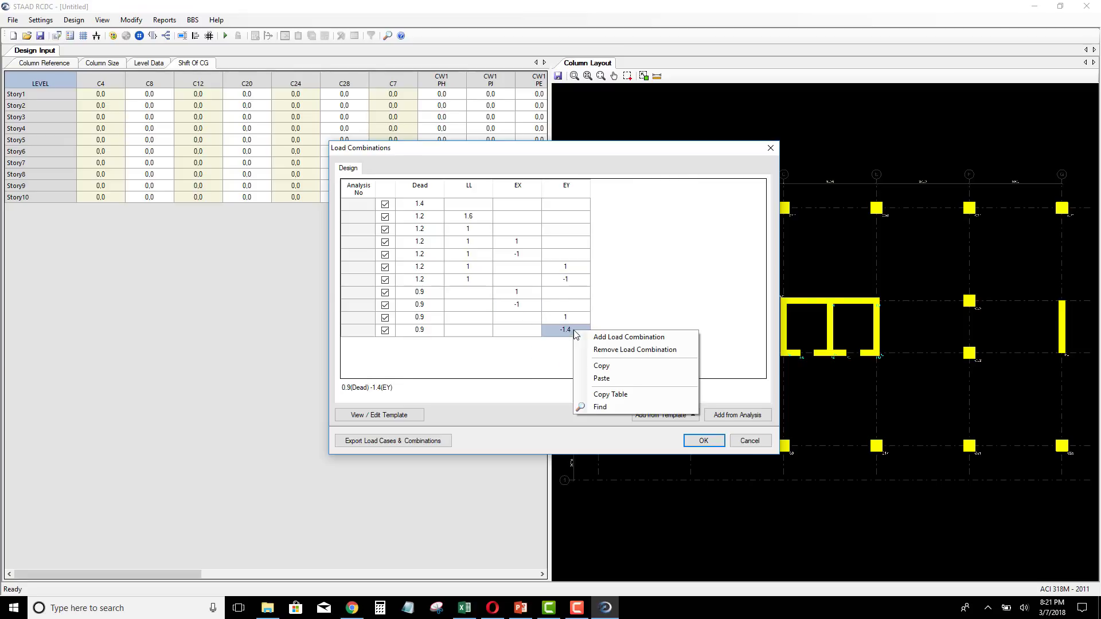
left_click(599, 378)
left_click(520, 331)
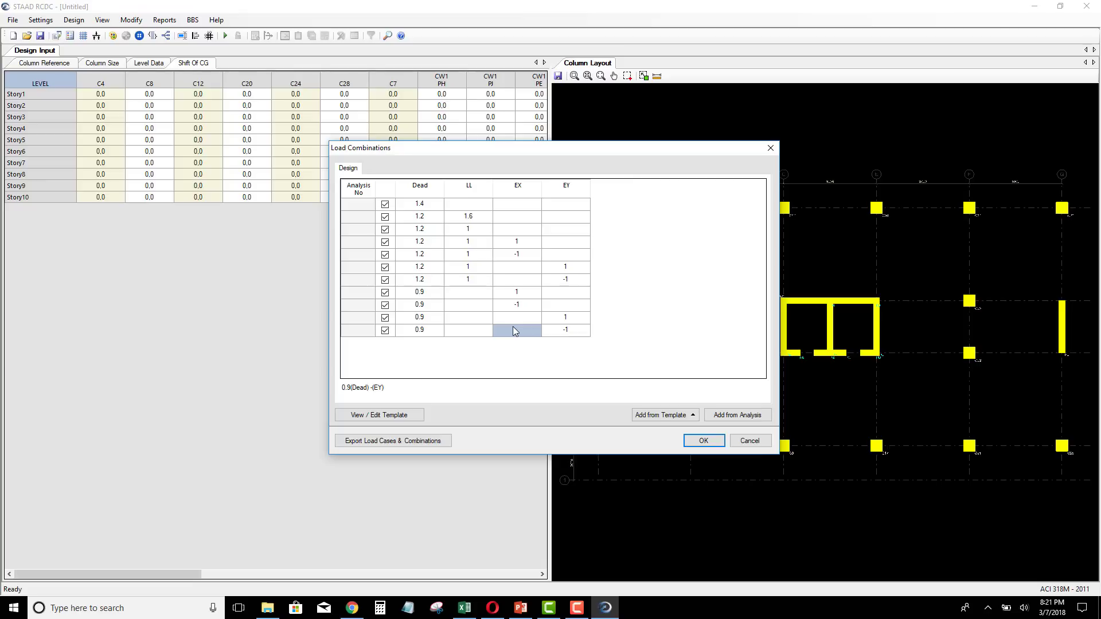
left_click_drag(621, 151, 630, 150)
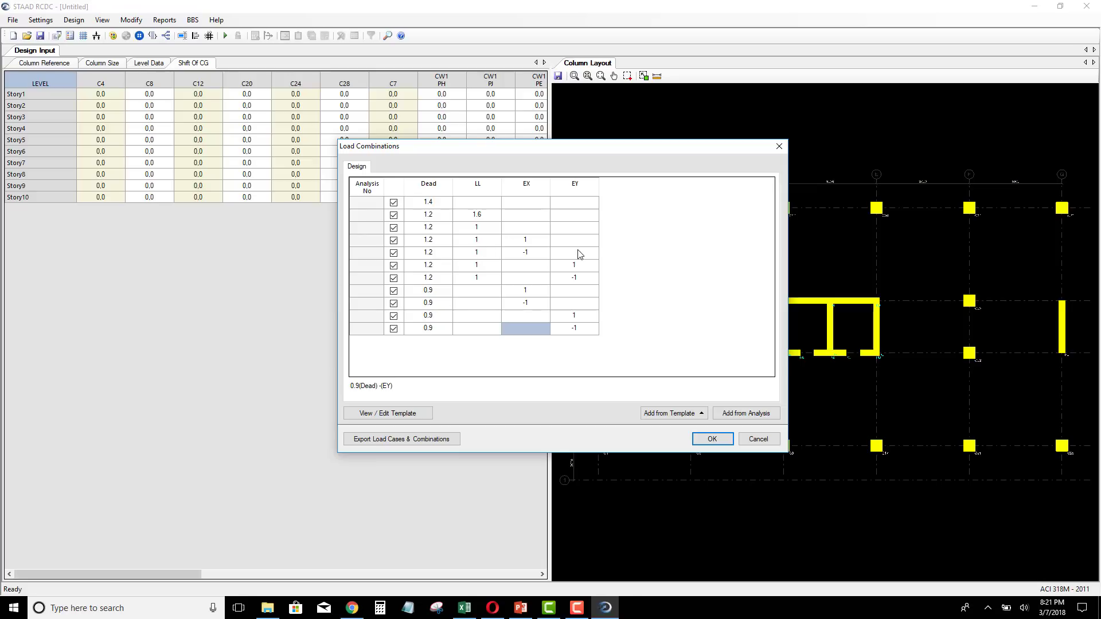
left_click_drag(617, 152, 621, 151)
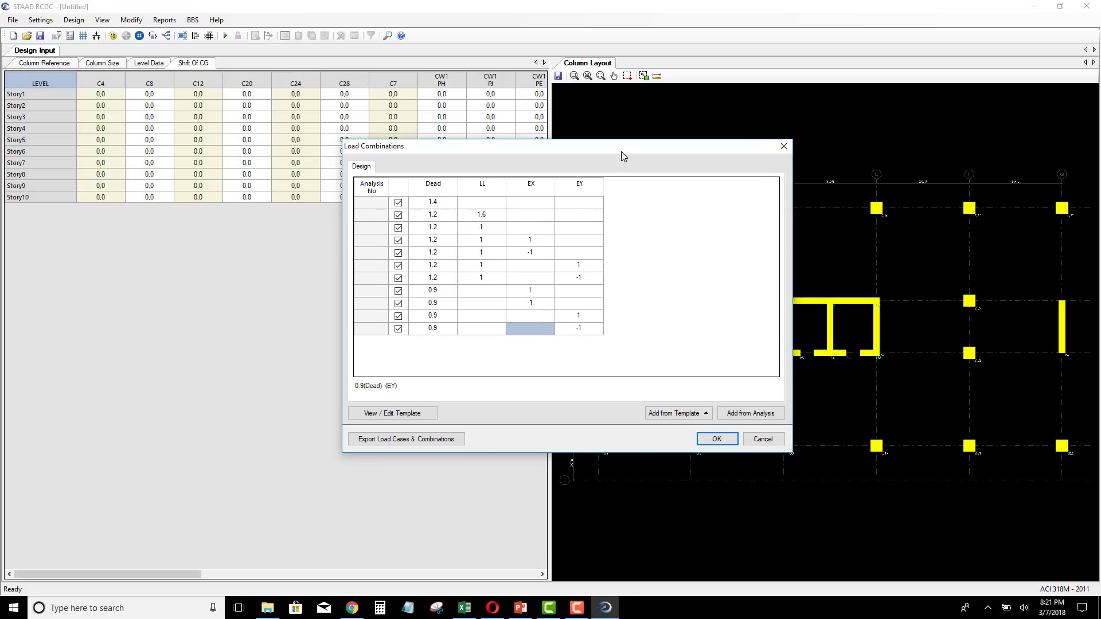
left_click(717, 439)
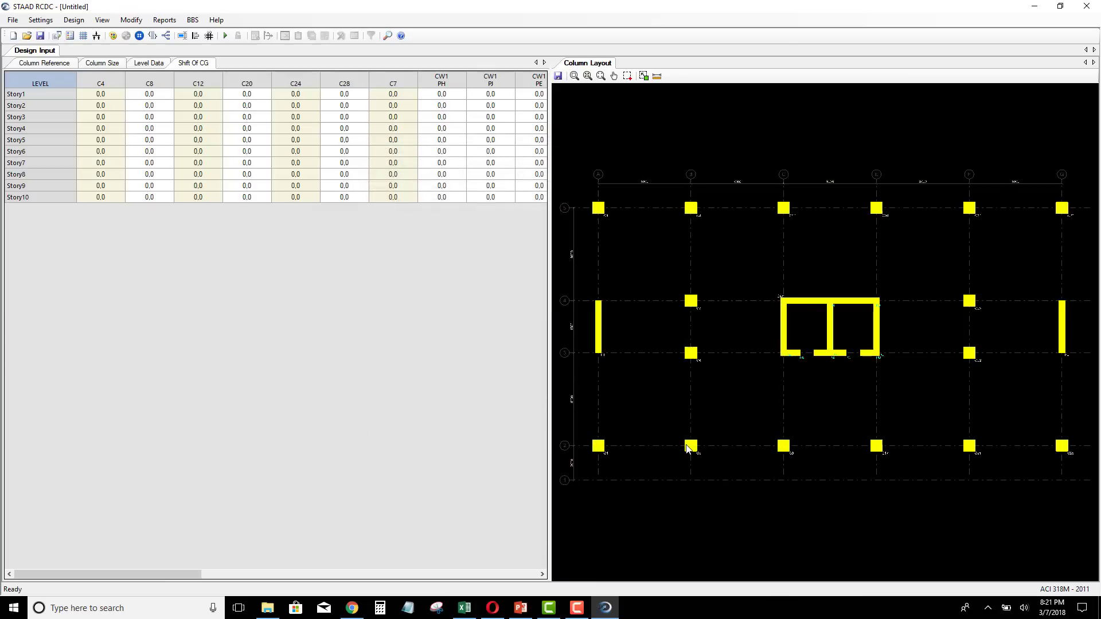
Save the project to the Desktop as column design
left_click(40, 36)
left_click(47, 99)
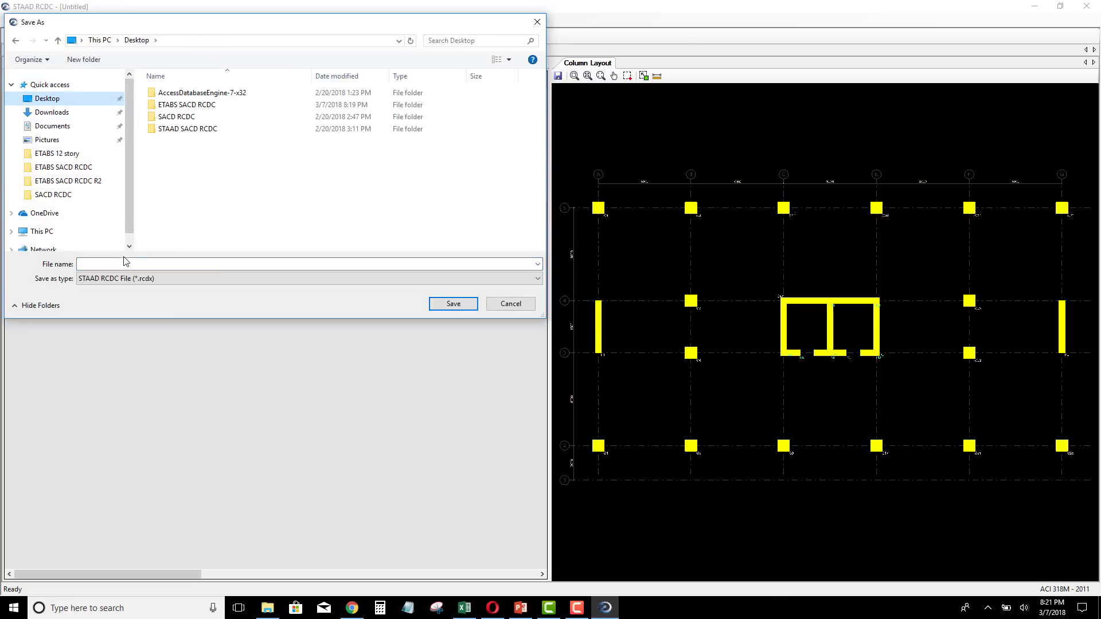
left_click(121, 265)
type("colu")
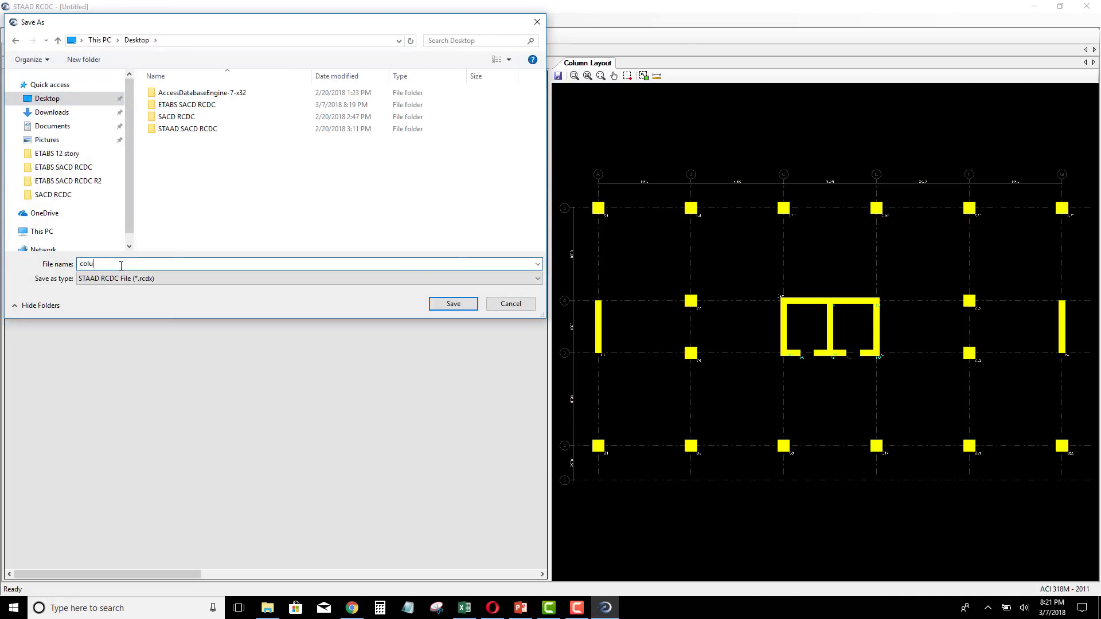
type("mn design")
left_click(445, 307)
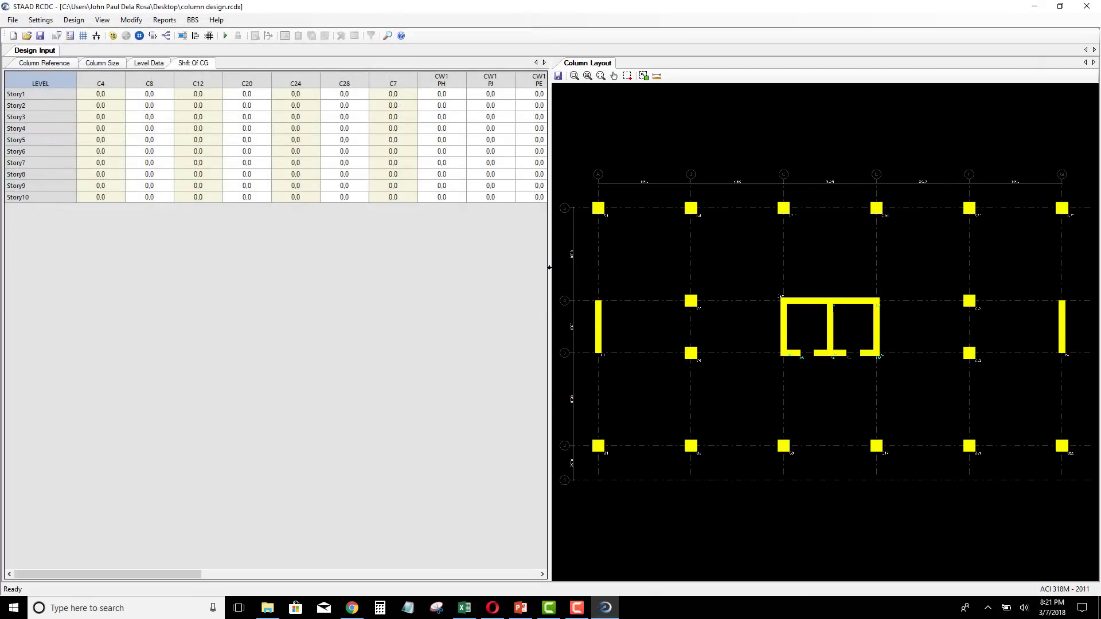
Enable Ductile Design in the design settings with the Special option
left_click(40, 20)
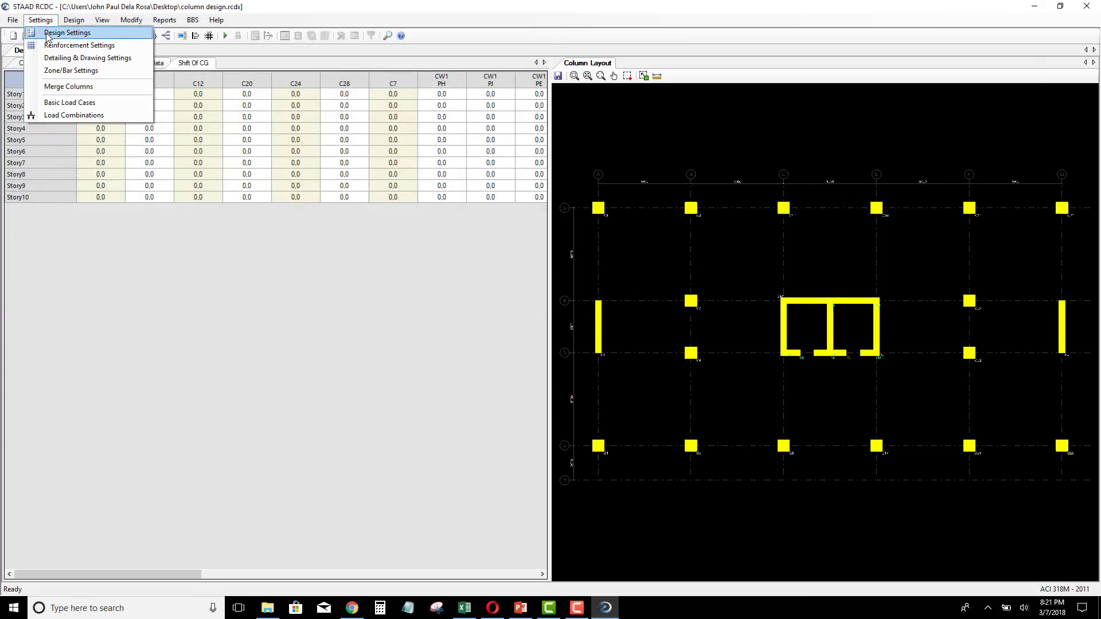
left_click(67, 33)
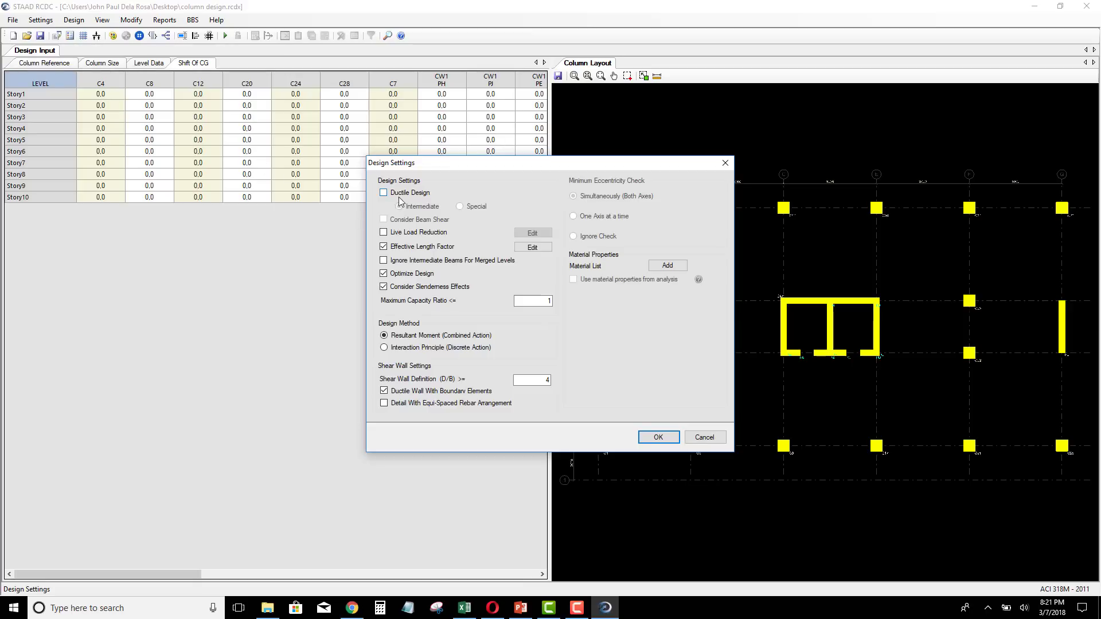
left_click(472, 210)
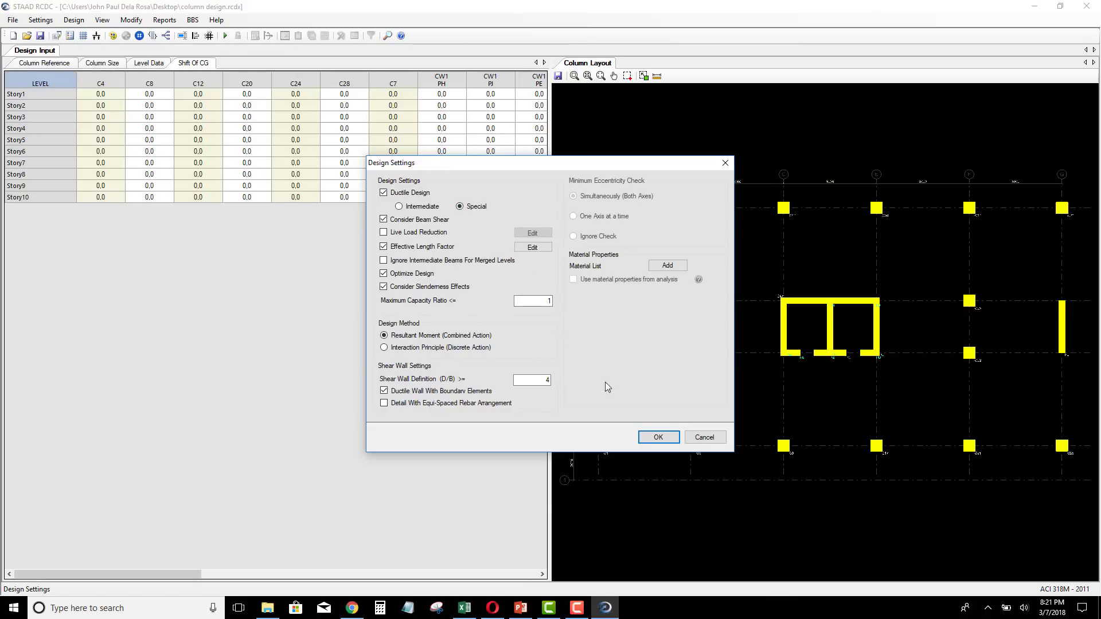
left_click(658, 436)
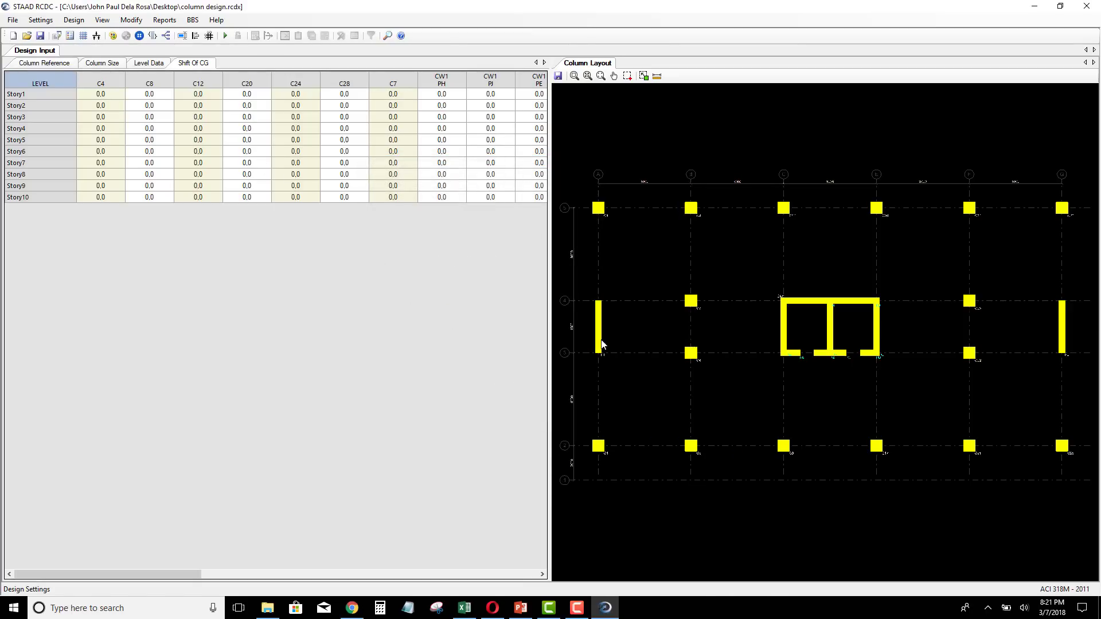
In the reinforcement settings, list rebars by diameter instead of number and set the minimum column rebar to 16
left_click(40, 20)
left_click(76, 45)
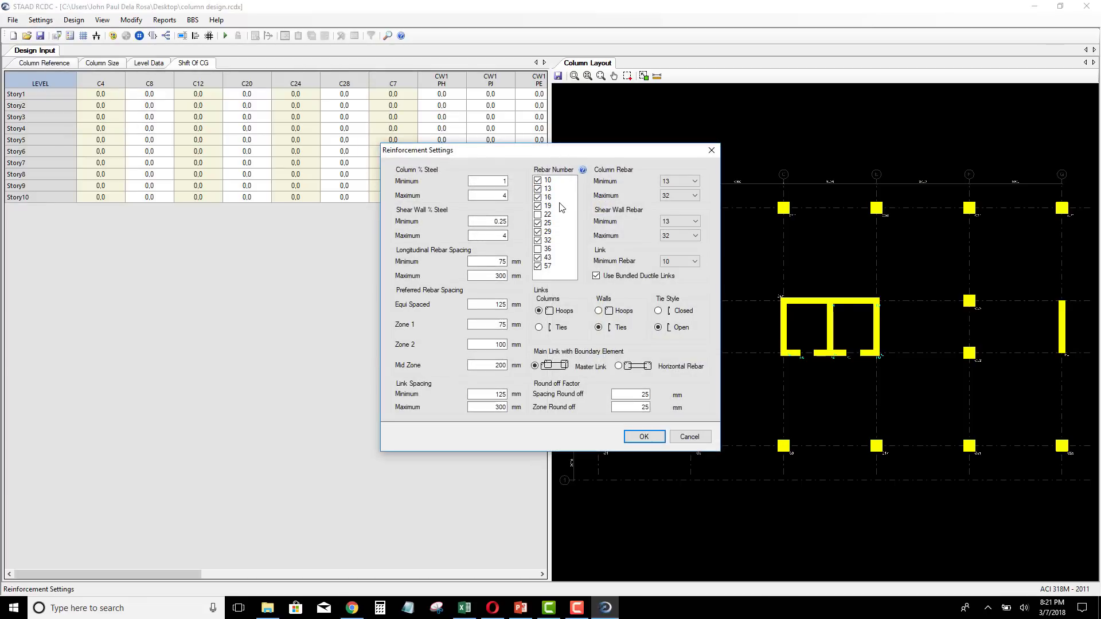
left_click_drag(573, 154, 582, 155)
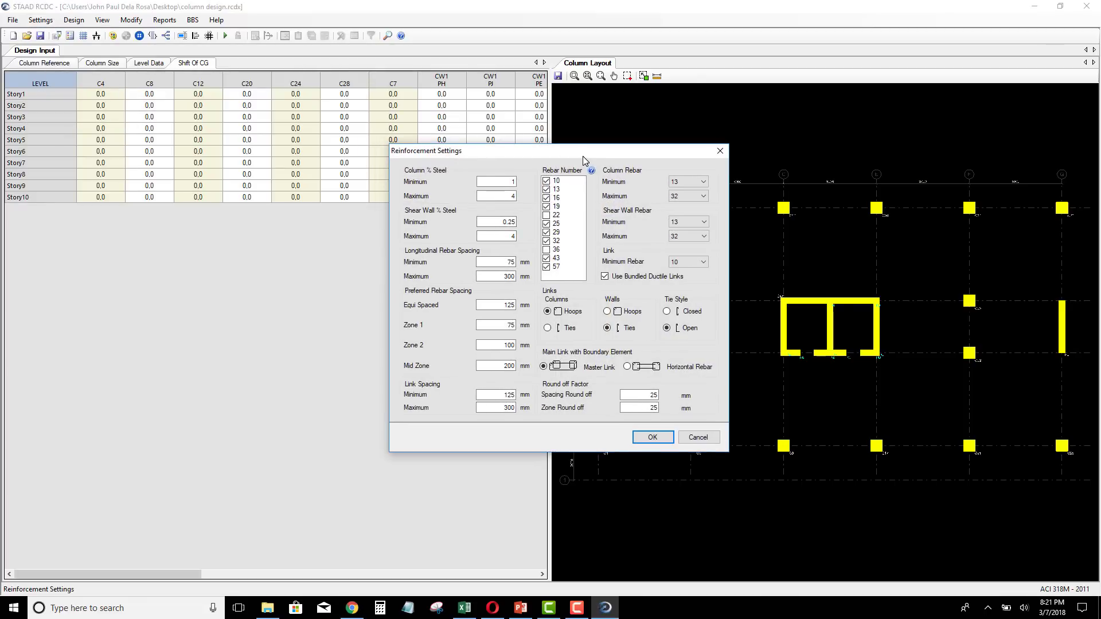
right_click(571, 205)
left_click(592, 213)
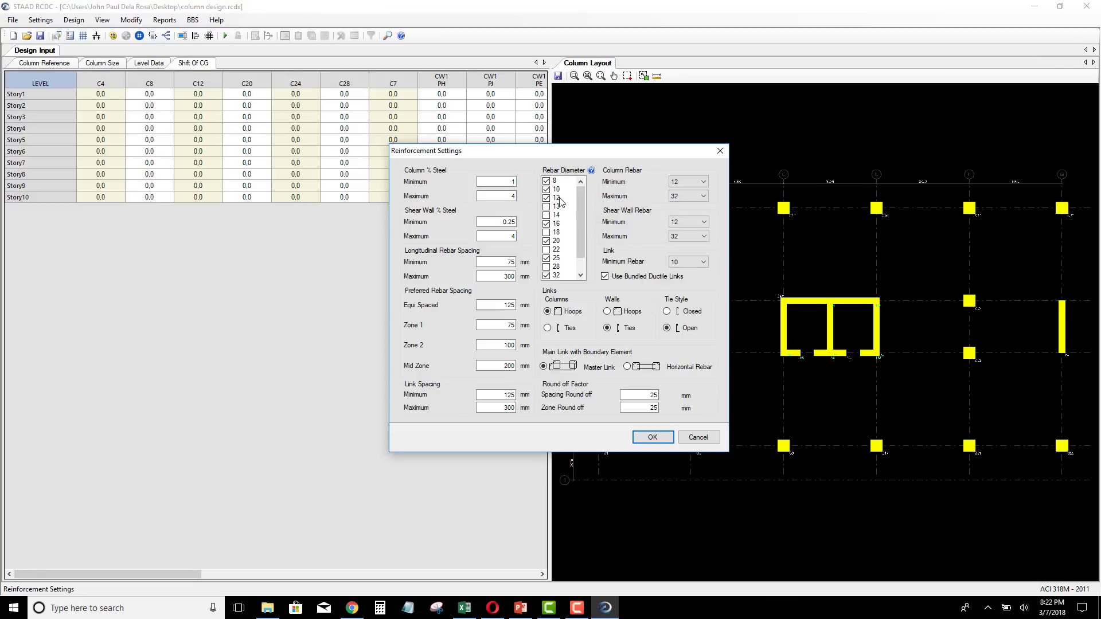
left_click(702, 182)
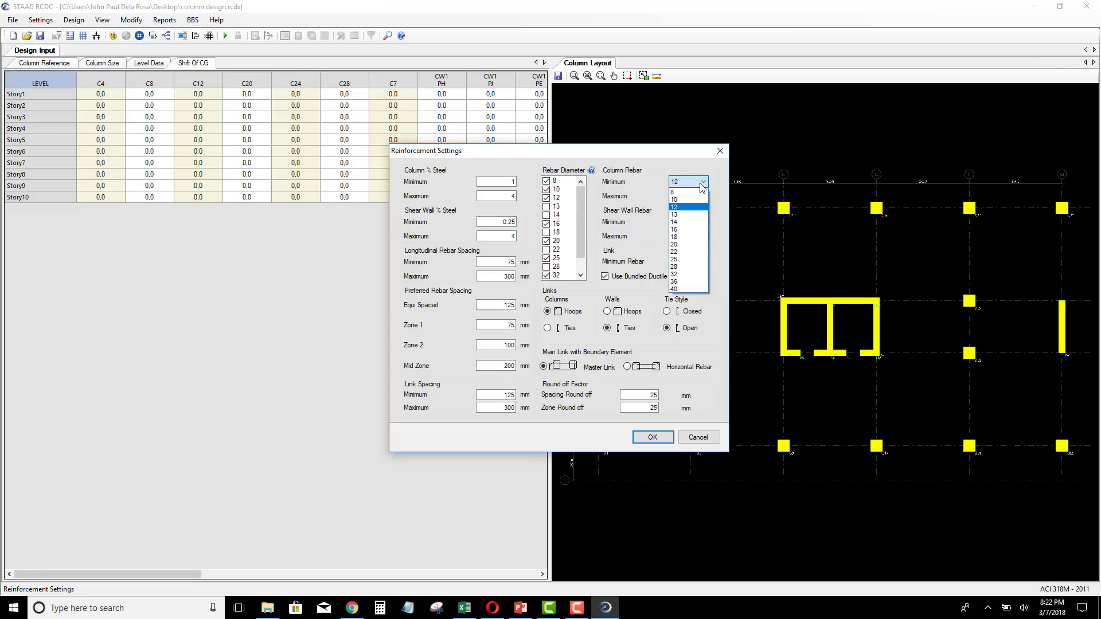
left_click(691, 229)
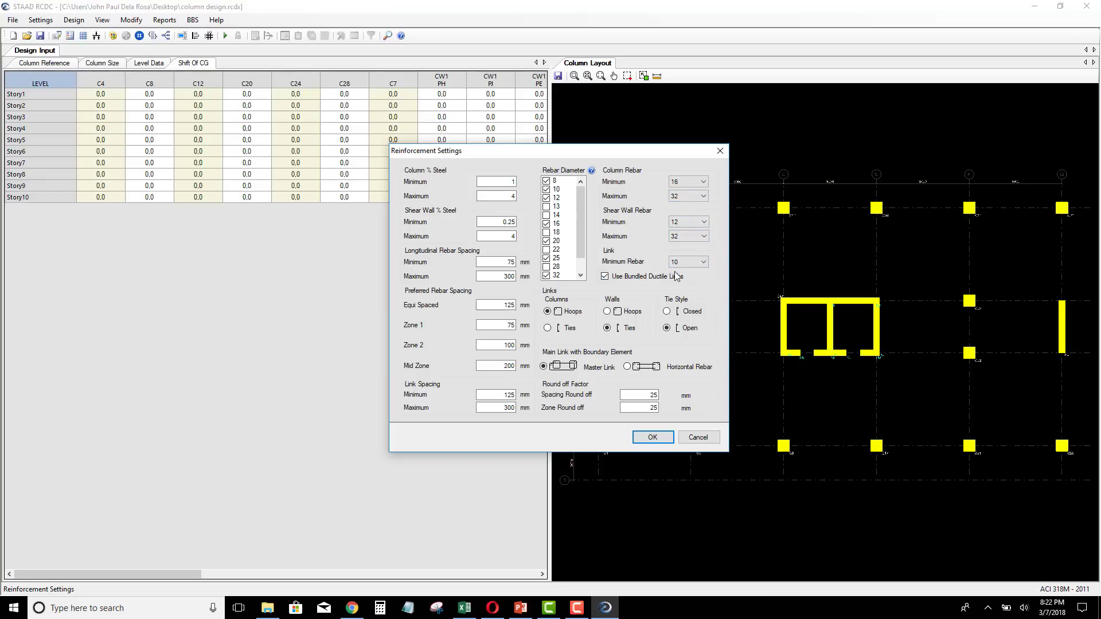
left_click(661, 440)
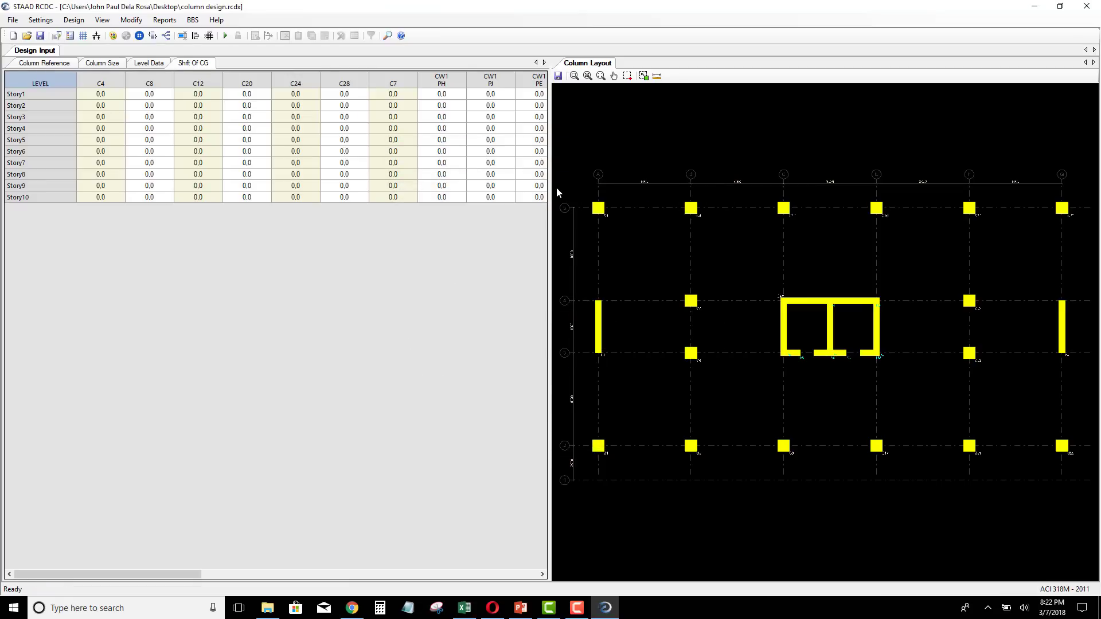
Set the column concrete grade of Story1 to C40 in the level data
left_click(41, 19)
left_click(148, 6)
left_click(58, 65)
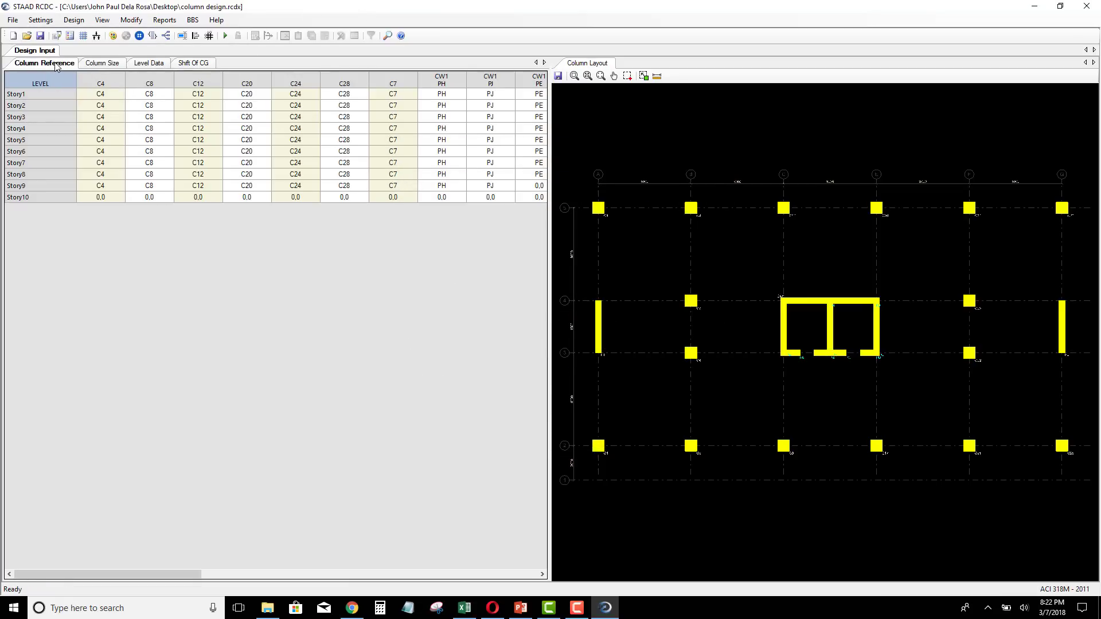
left_click(143, 64)
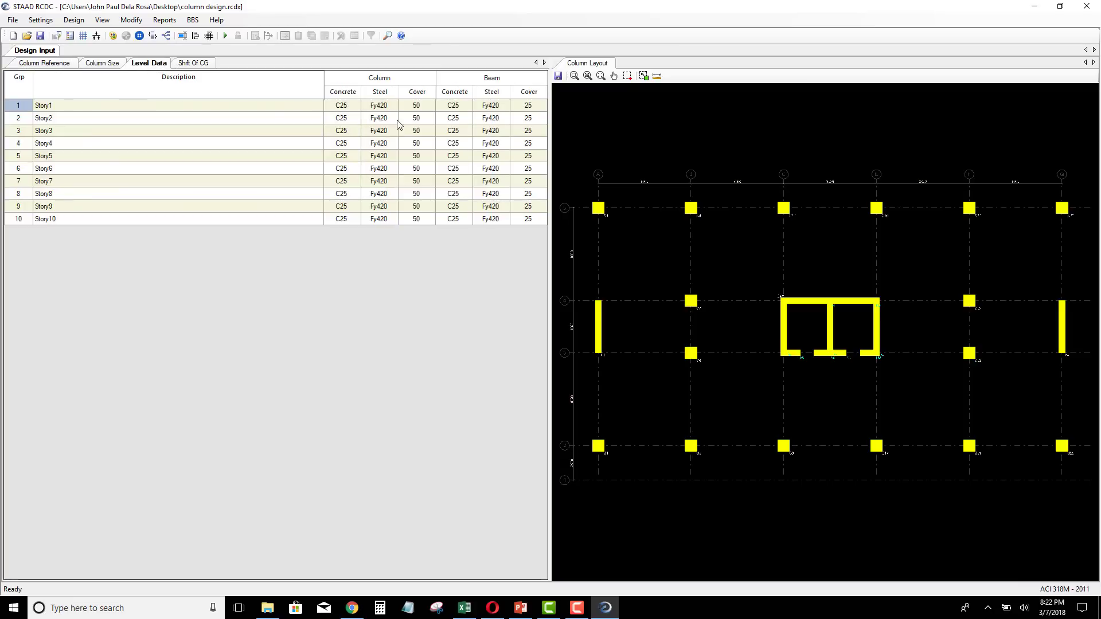
left_click(351, 109)
left_click(355, 105)
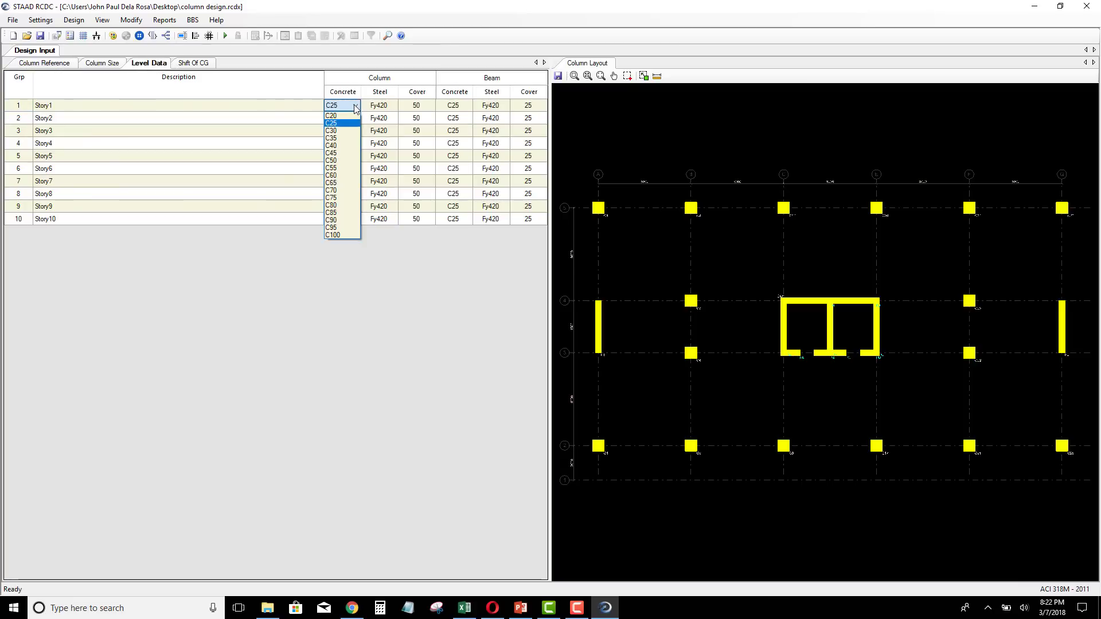
left_click(344, 145)
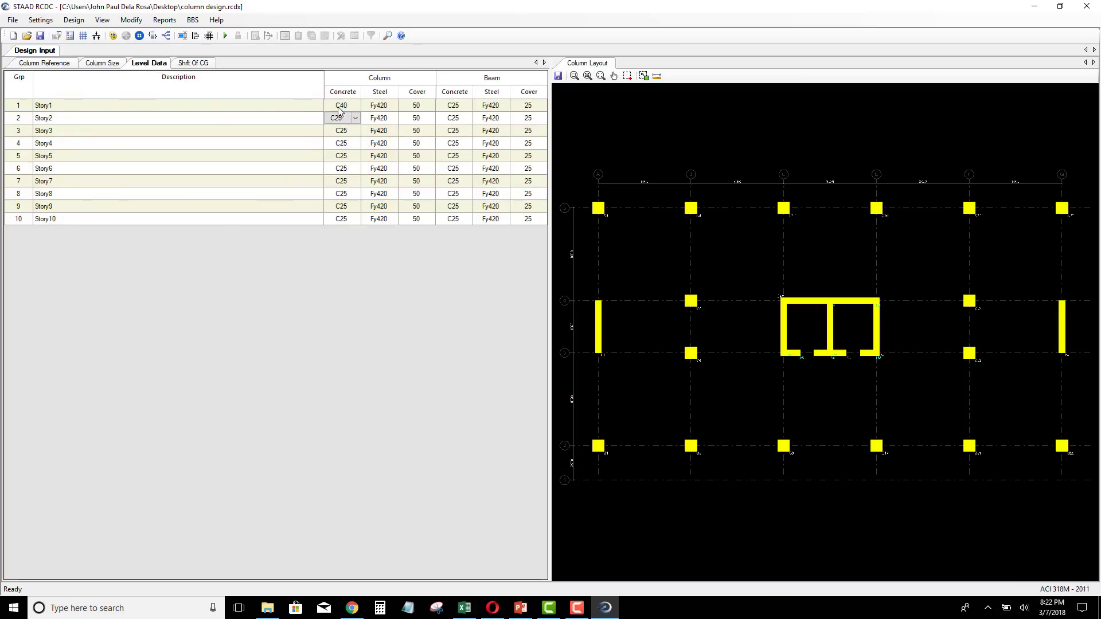
Copy Story1's C40 column concrete grade to Story2 through Story10
right_click(338, 107)
left_click(366, 162)
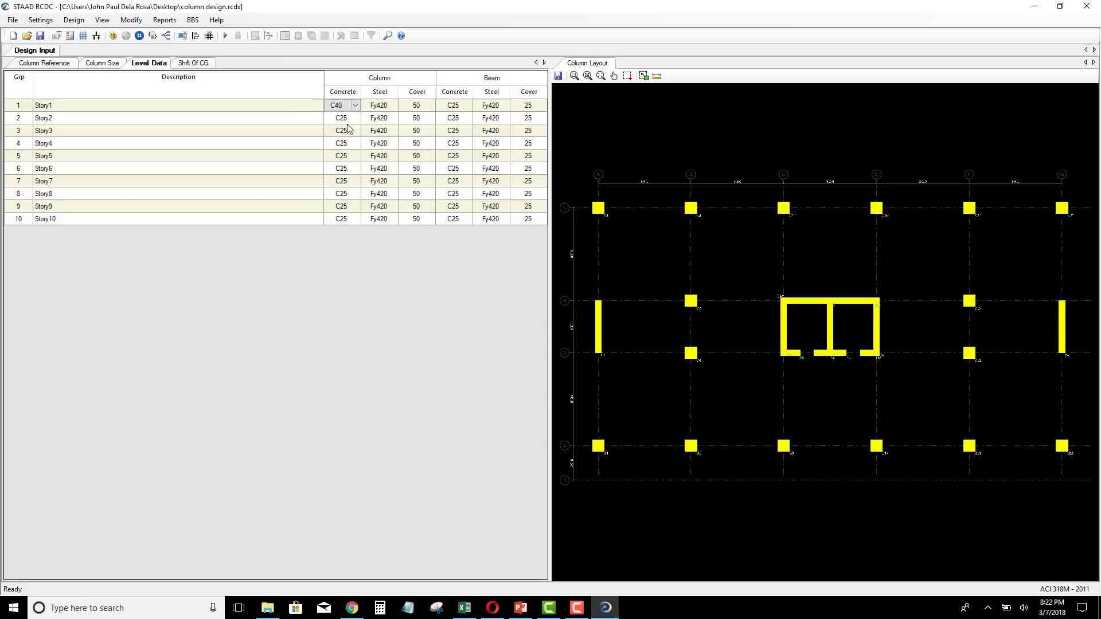
left_click_drag(349, 117, 358, 218)
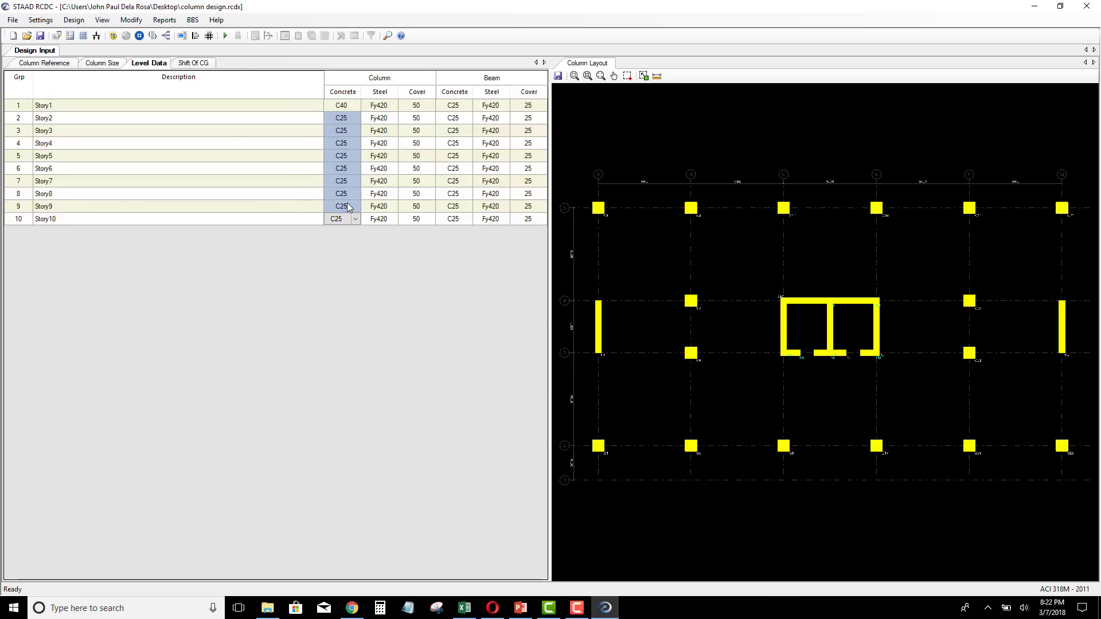
right_click(346, 203)
left_click(378, 285)
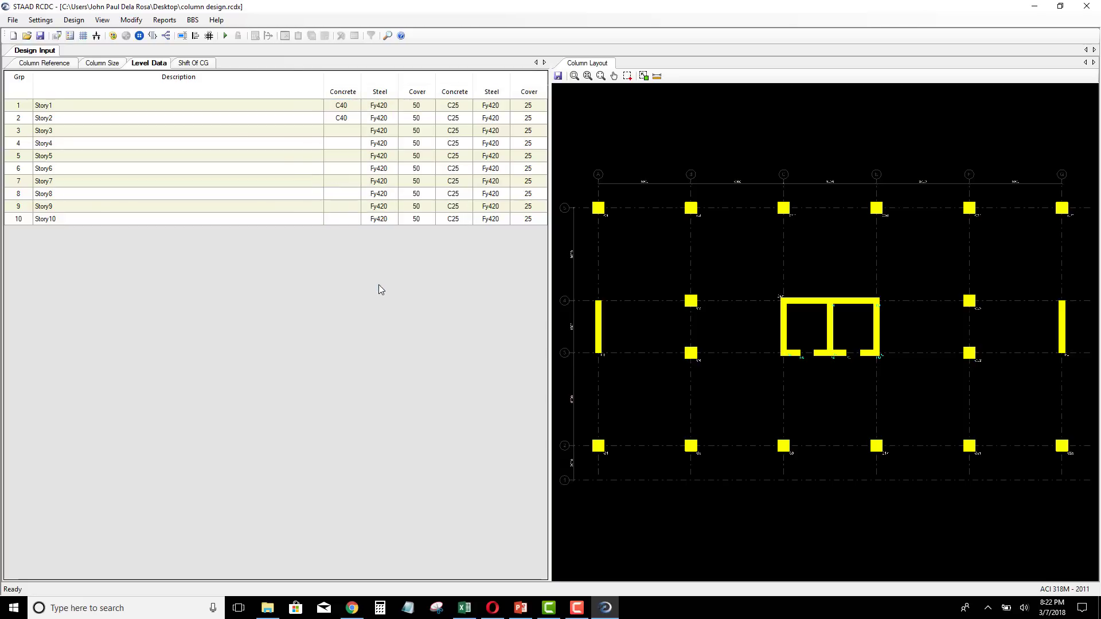
left_click(348, 131)
right_click(349, 131)
left_click(378, 199)
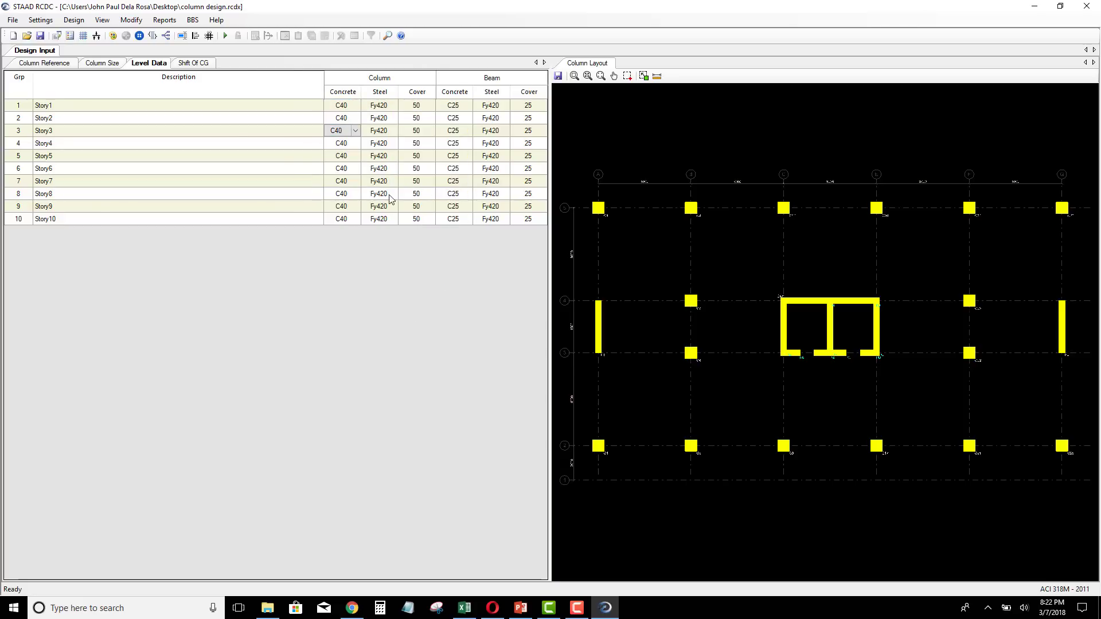
Paste the C40 concrete grade into the beam concrete of Story1 through Story10
left_click_drag(458, 106, 464, 221)
right_click(464, 221)
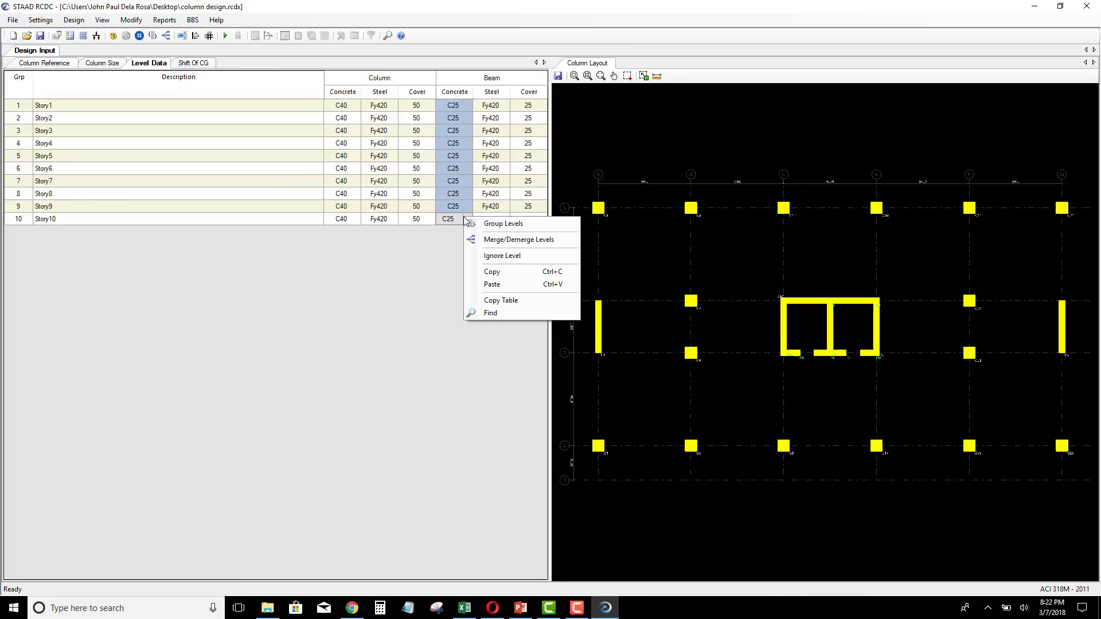
left_click(493, 284)
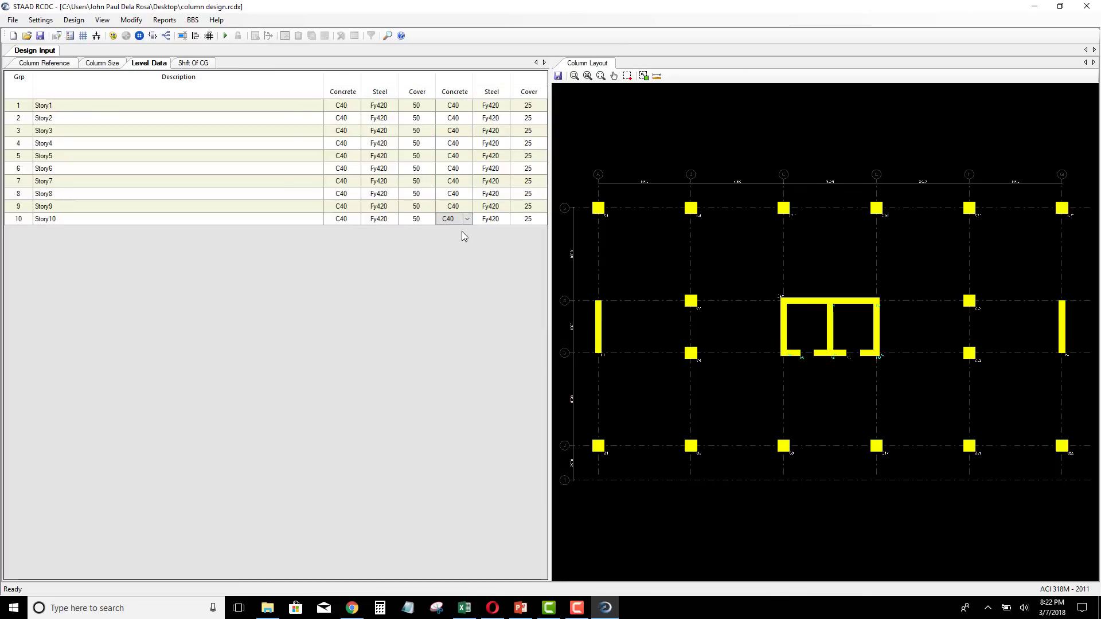
Set the column cover of Story1 to 40
left_click(422, 106)
type("40")
key("Return")
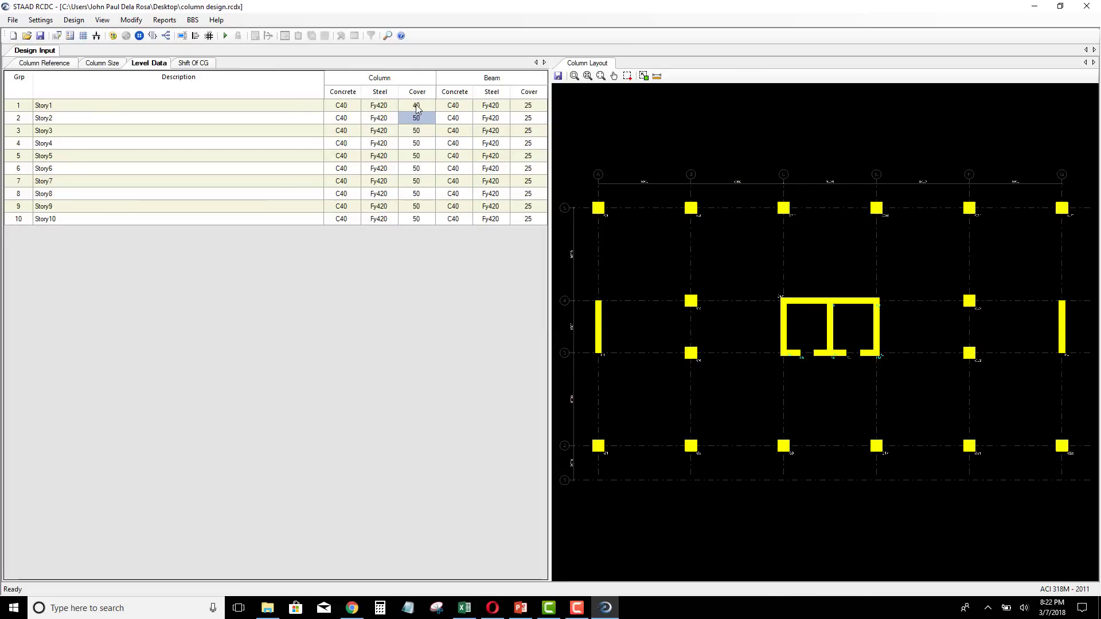
Copy Story1's column cover of 40 to the column cover of Story2 through Story10
left_click(416, 104)
right_click(416, 105)
left_click(466, 163)
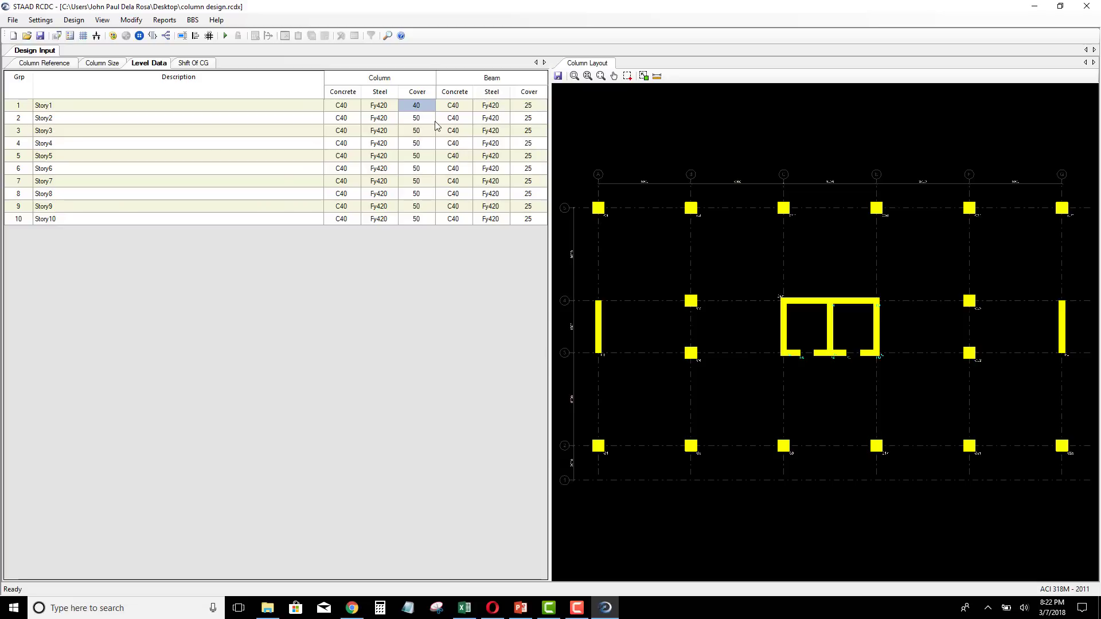
left_click_drag(418, 118, 428, 217)
right_click(428, 217)
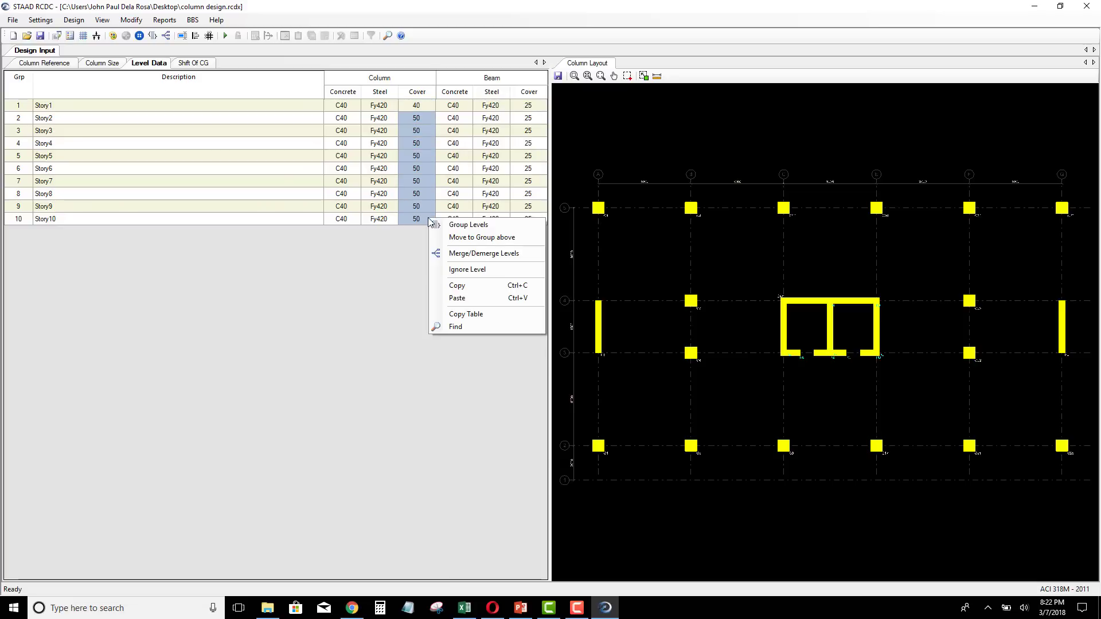
left_click(466, 299)
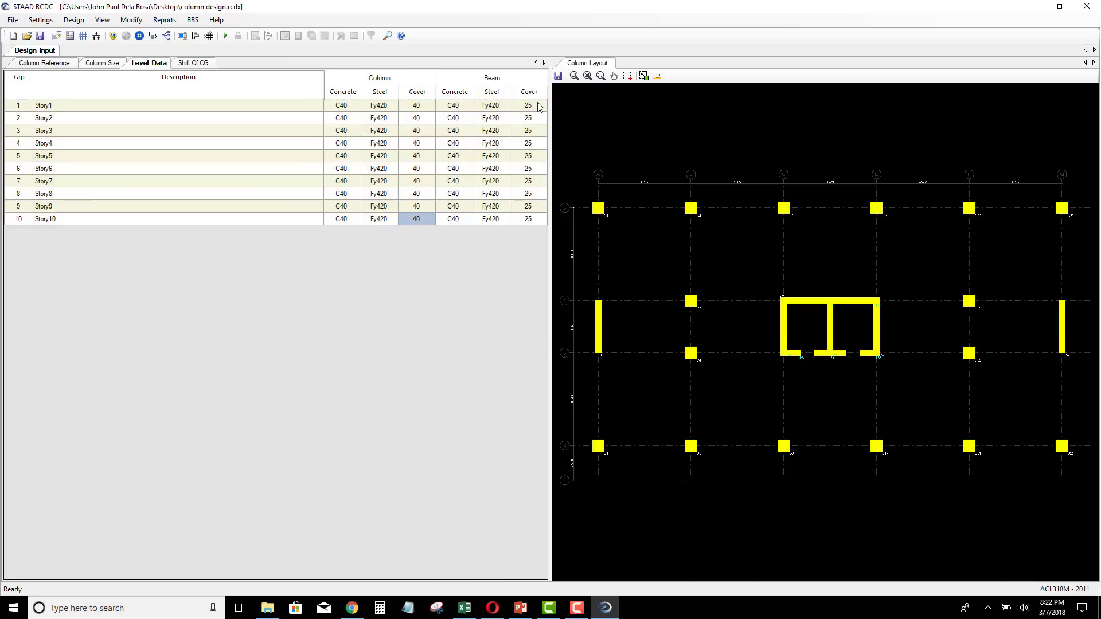
Paste the cover of 40 into the beam cover of Story1 through Story10
left_click_drag(538, 107, 533, 215)
right_click(533, 216)
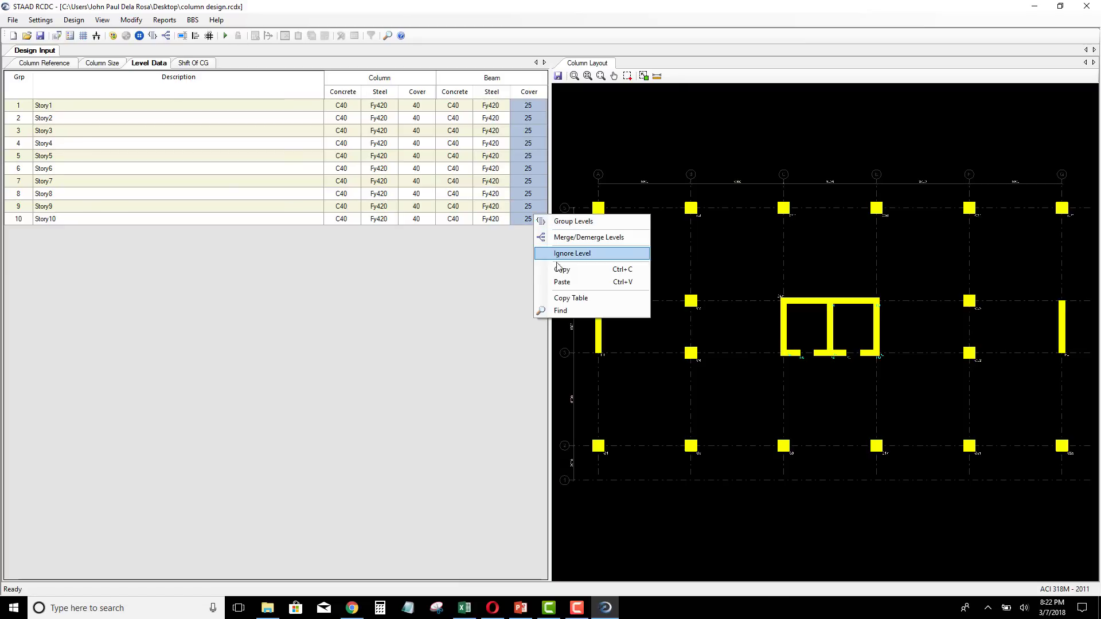
left_click(562, 283)
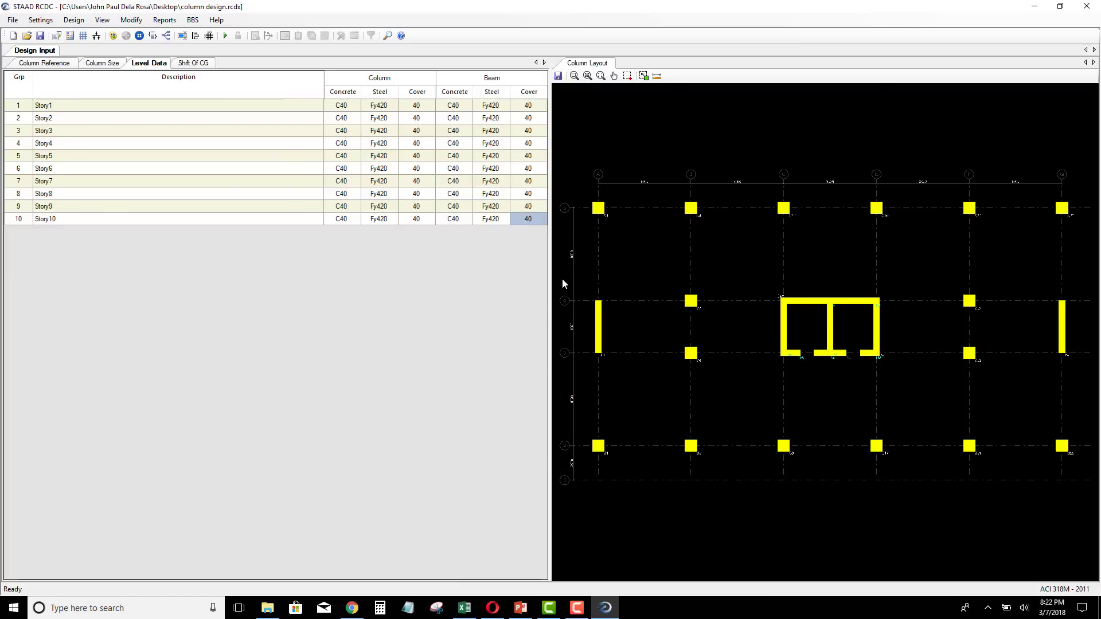
Run the design of all columns and walls with the completed level data
left_click(585, 147)
scroll(590, 143, "down", 2)
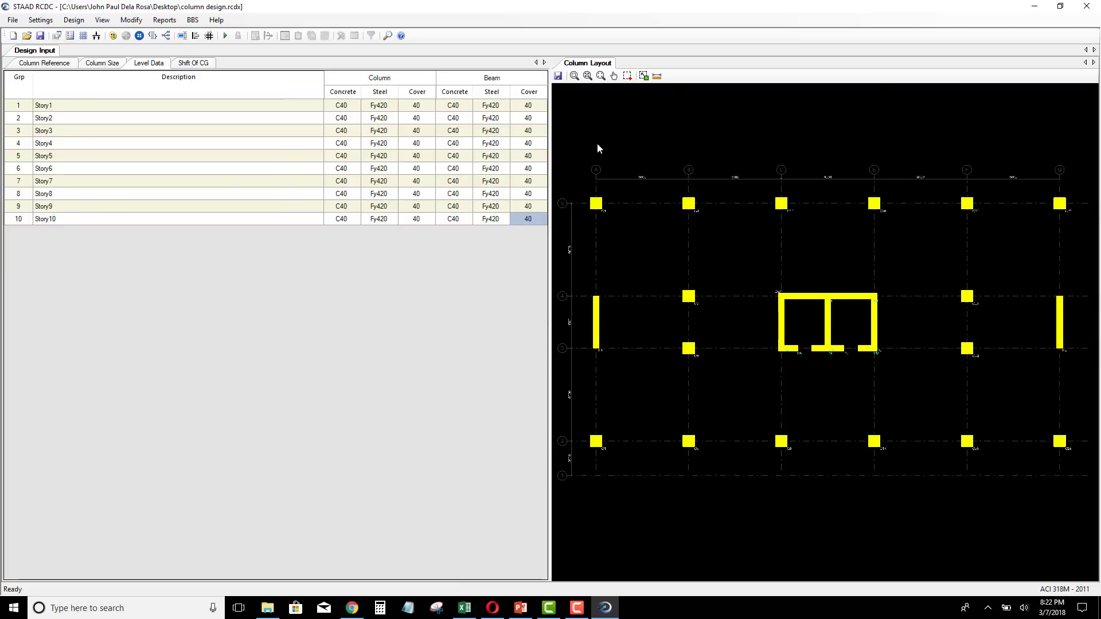
left_click(77, 22)
left_click(86, 33)
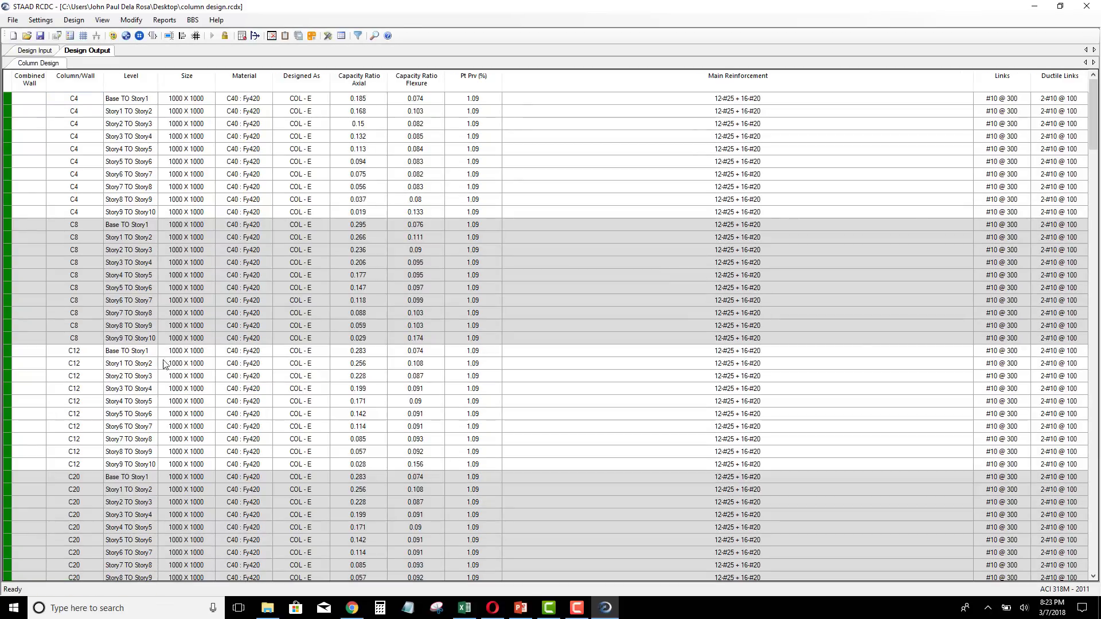
Generate the detailed drawing for all columns from Base to Story10
left_click(26, 50)
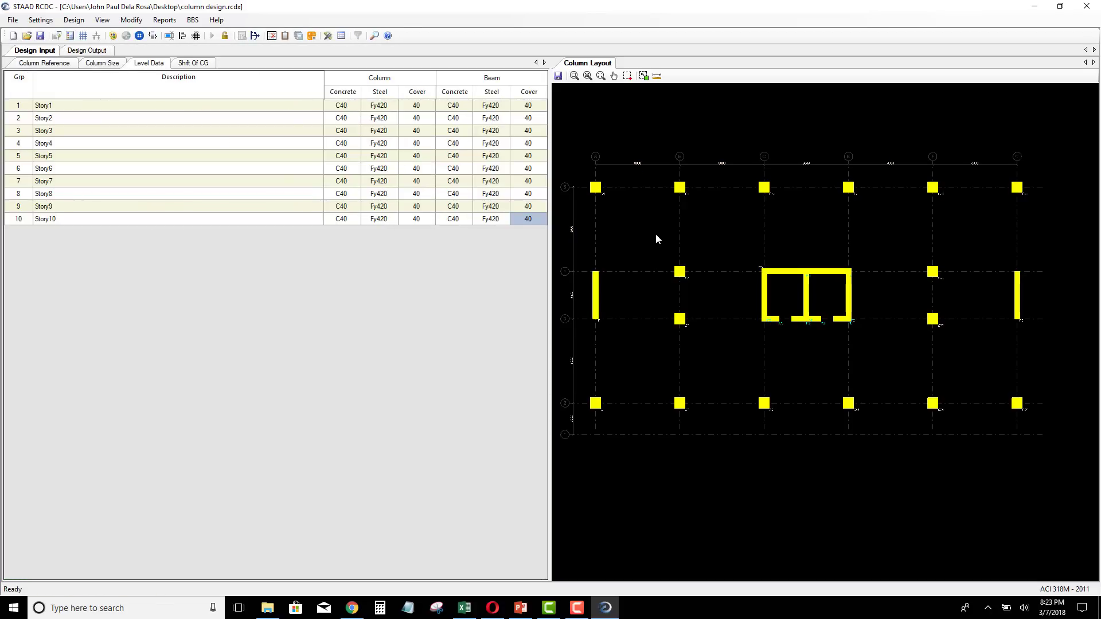
middle_click_drag(657, 233, 666, 236)
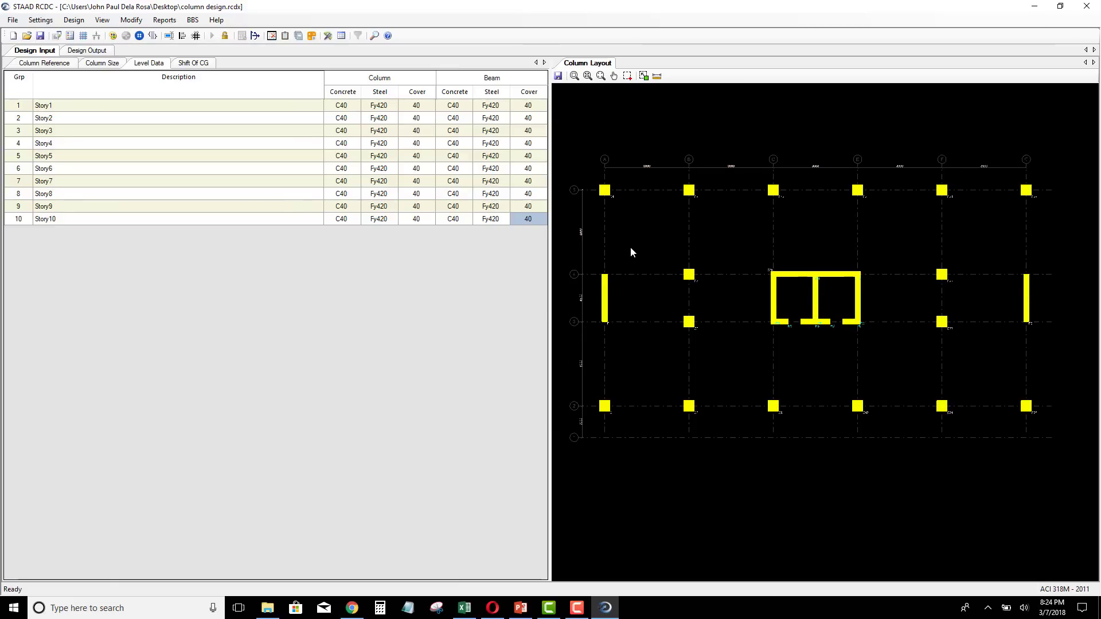
left_click(131, 20)
mouse_move(165, 23)
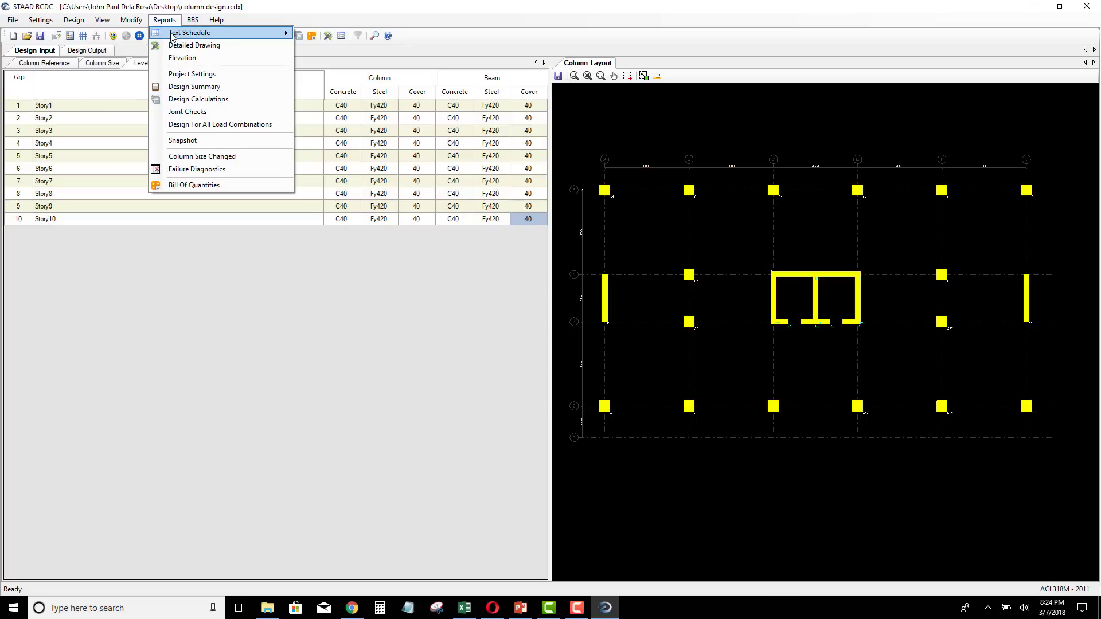
left_click(176, 45)
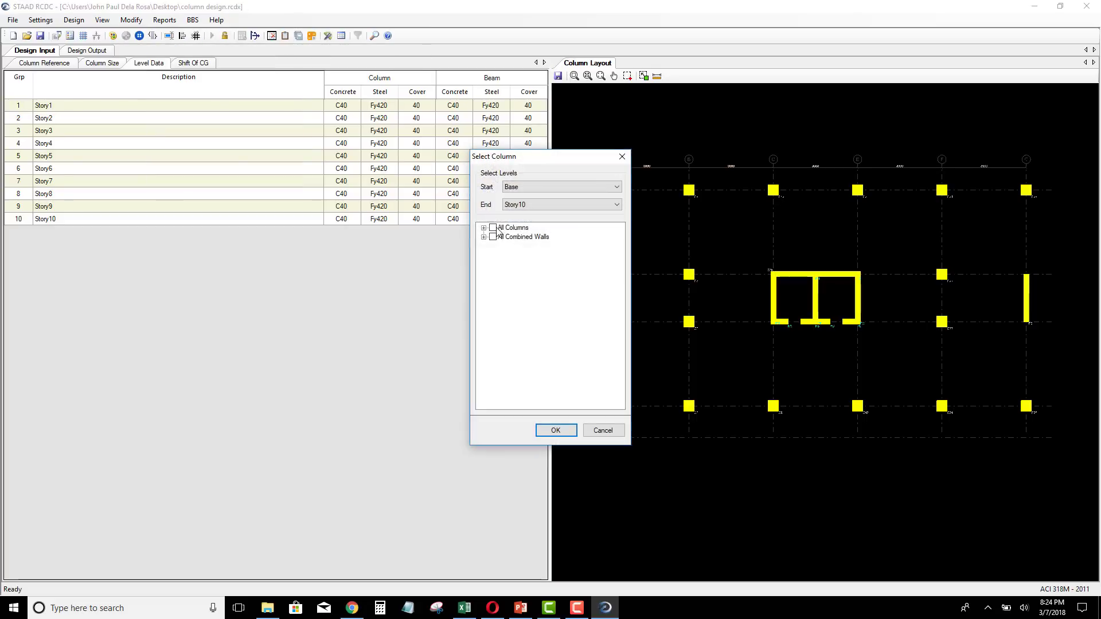
left_click(556, 430)
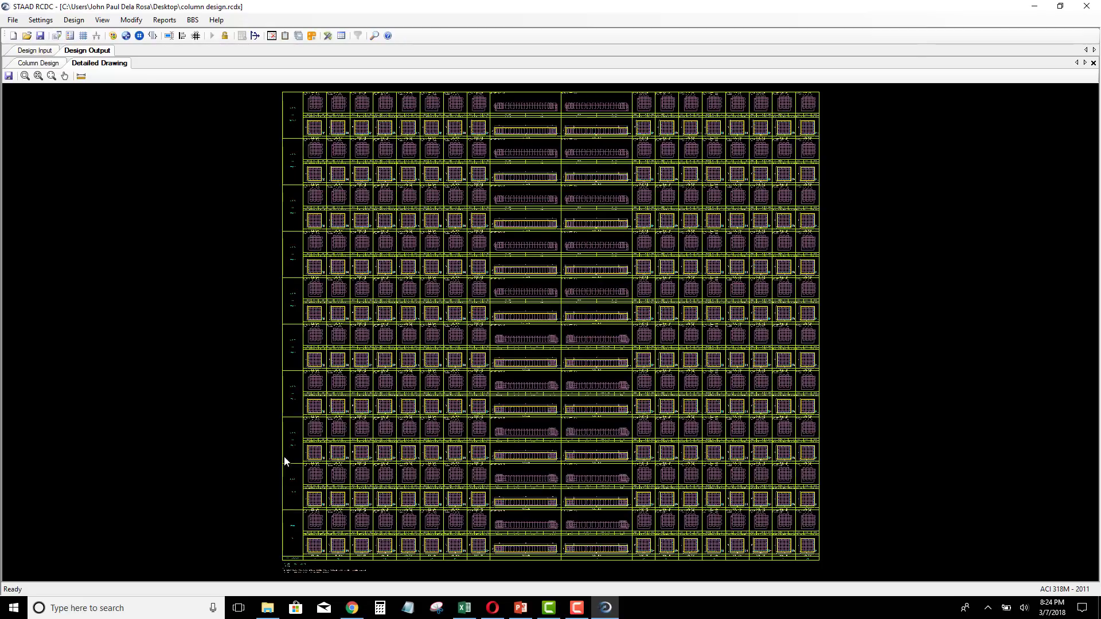
Examine the reinforcement, links and boundary element details of the columns and walls P1 and P2 at the lowest levels of the schedule
middle_click_drag(299, 547, 331, 456)
scroll(346, 460, "up", 3)
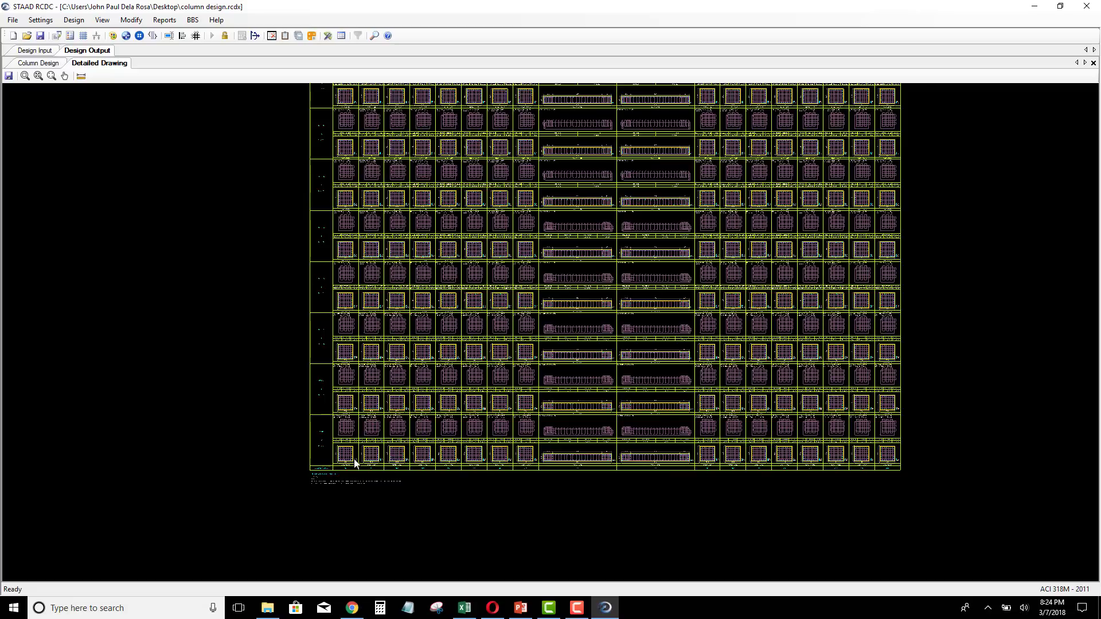
scroll(360, 469, "up", 5)
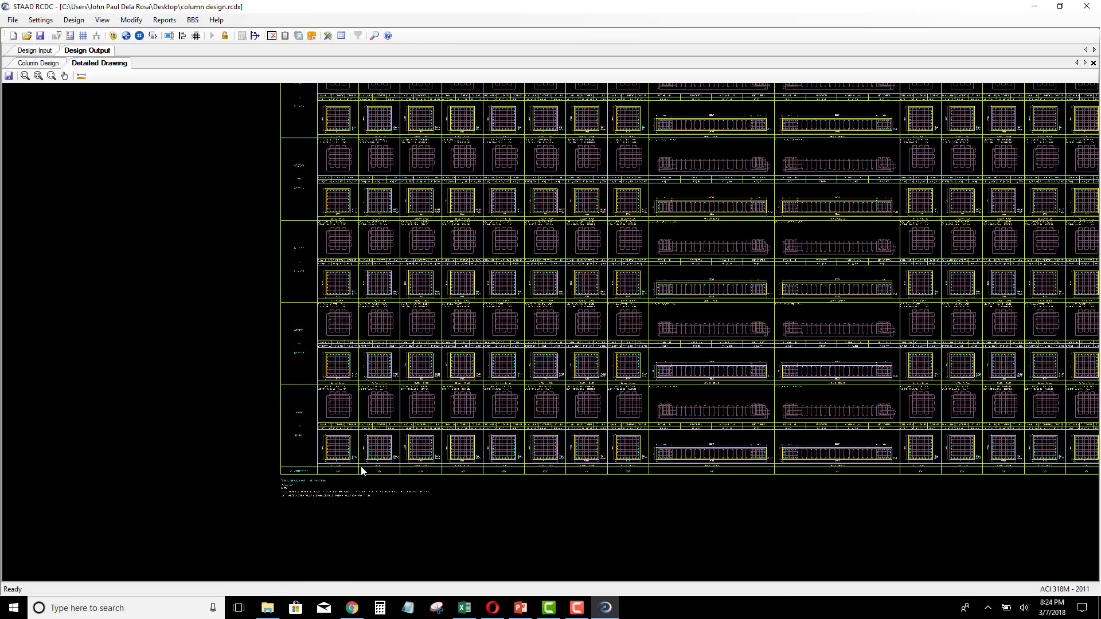
scroll(345, 485, "up", 6)
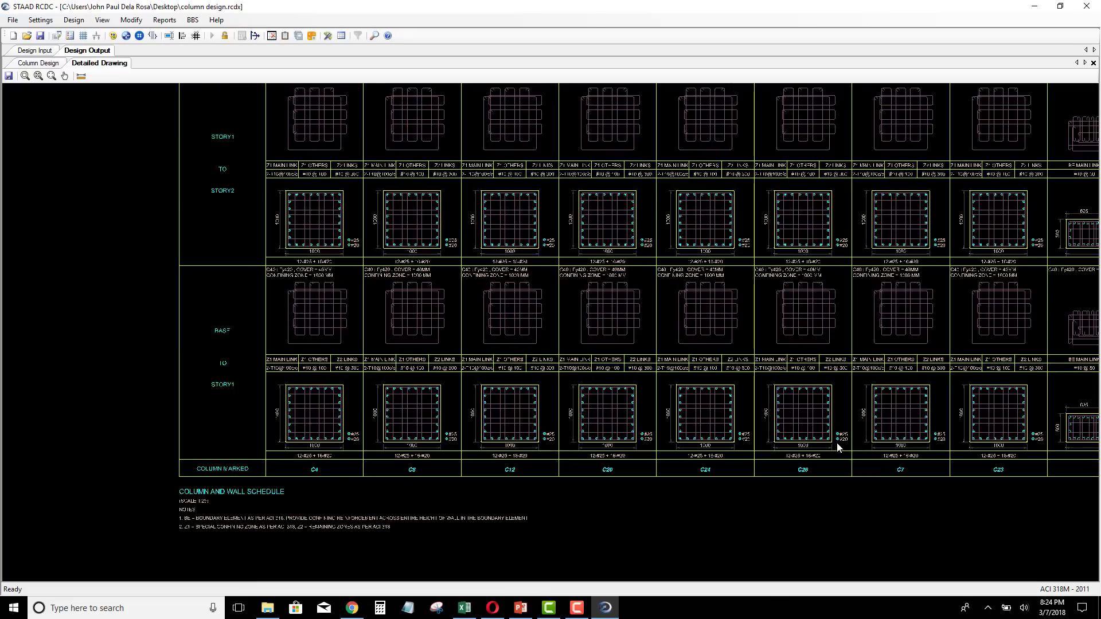
middle_click_drag(837, 446, 353, 443)
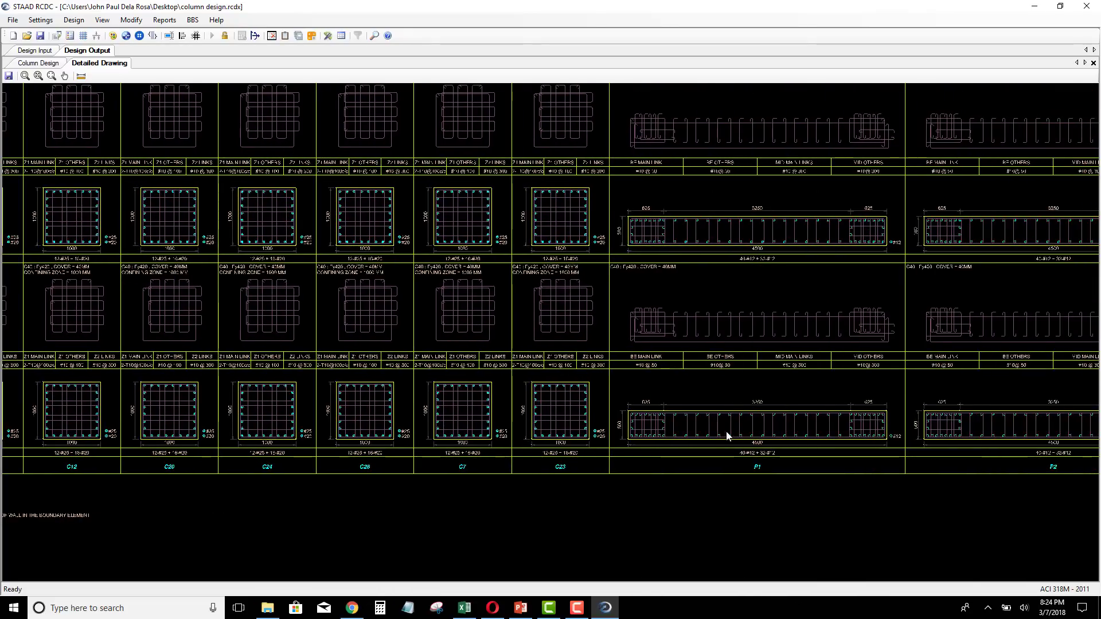
scroll(702, 431, "up", 4)
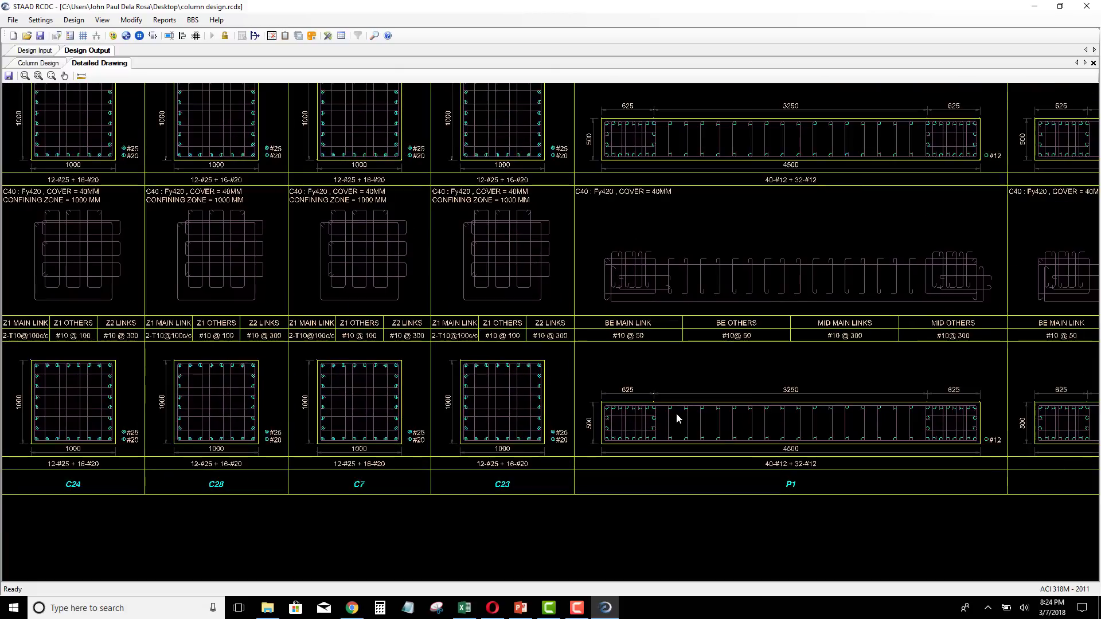
scroll(675, 414, "up", 3)
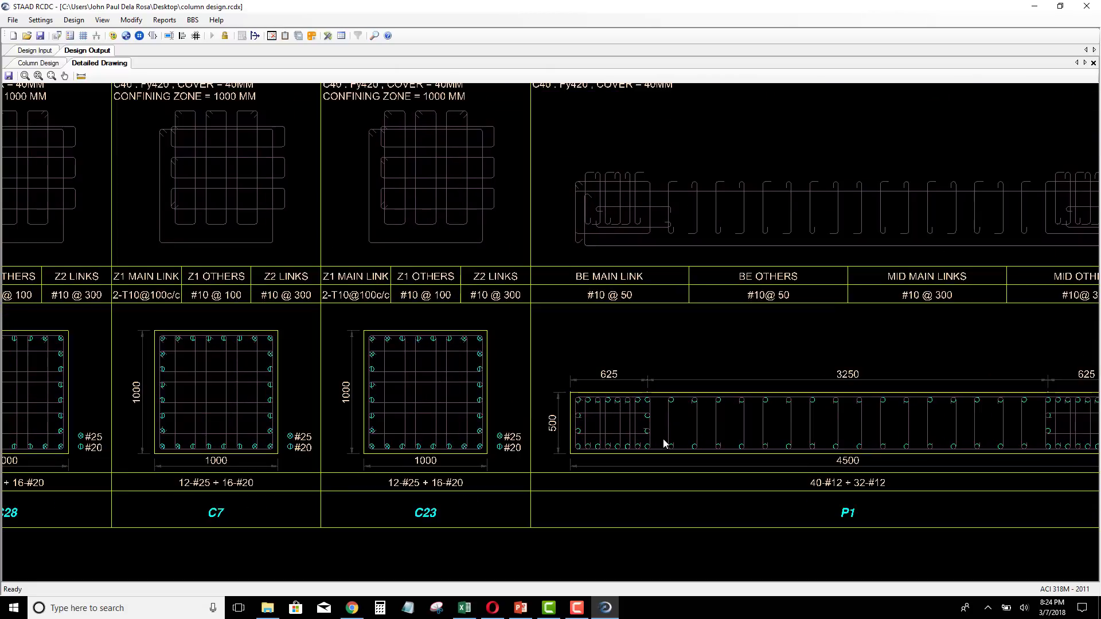
middle_click_drag(666, 436, 485, 441)
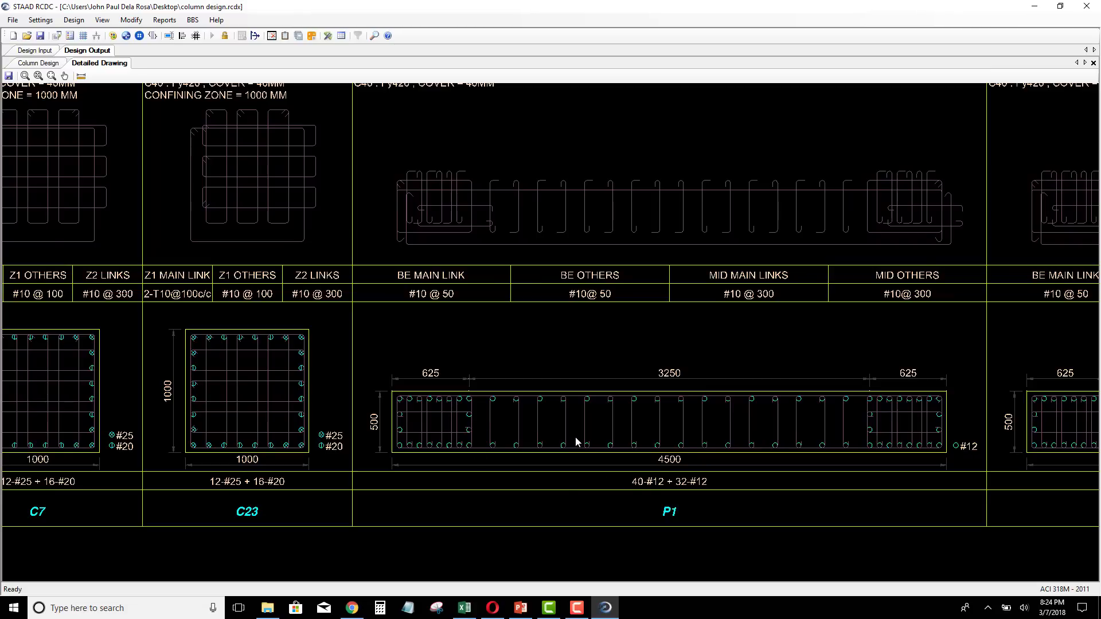
scroll(579, 444, "down", 2)
scroll(583, 456, "down", 2)
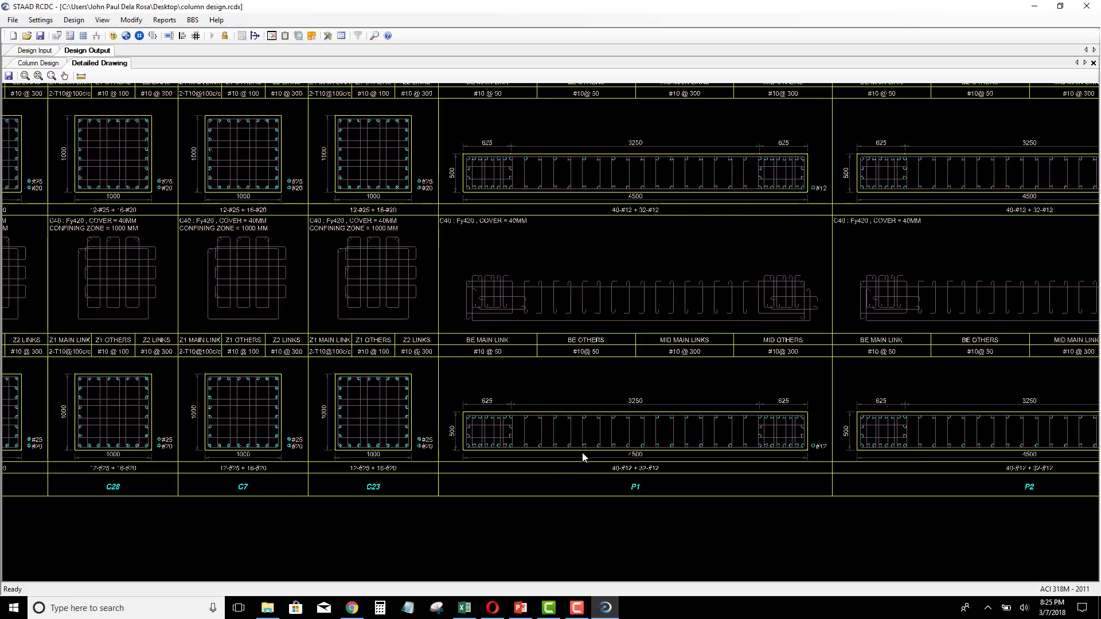
scroll(590, 457, "down", 1)
scroll(394, 440, "up", 1)
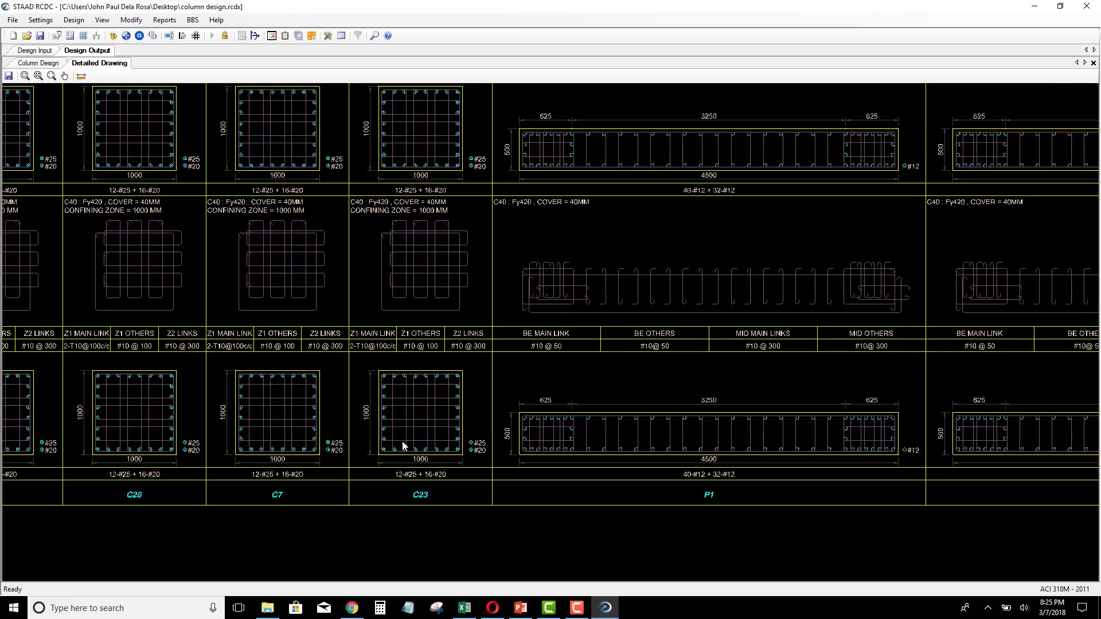
scroll(423, 433, "down", 2)
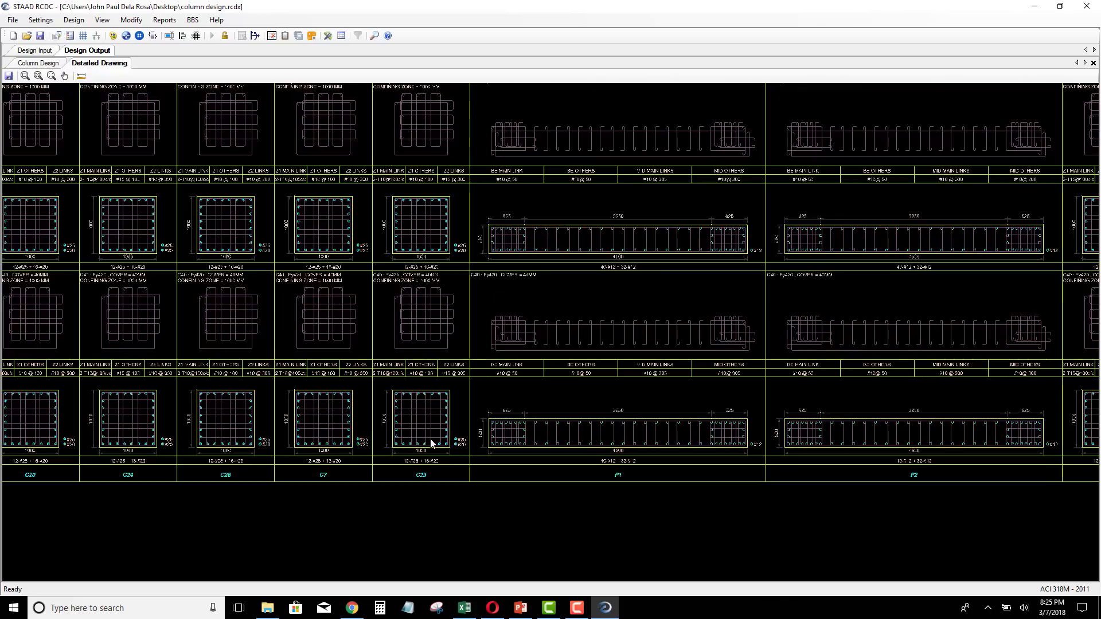
scroll(453, 459, "down", 1)
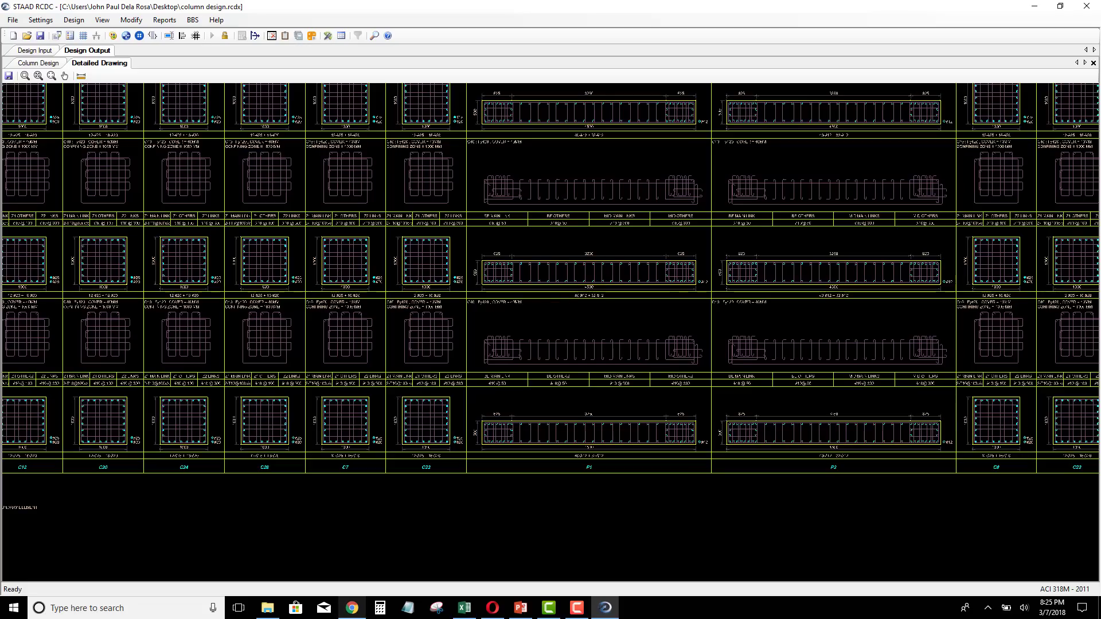
Switch to Chrome to view the YouTube channel's created playlists and return to the detailed drawing in STAAD RCDC
left_click(350, 613)
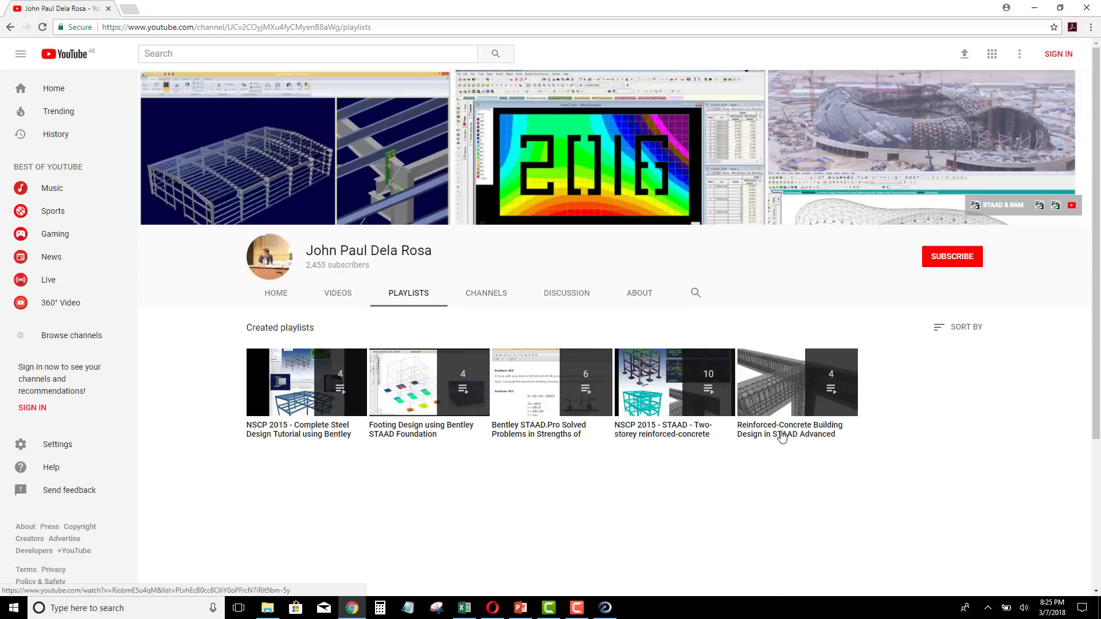
mouse_move(613, 612)
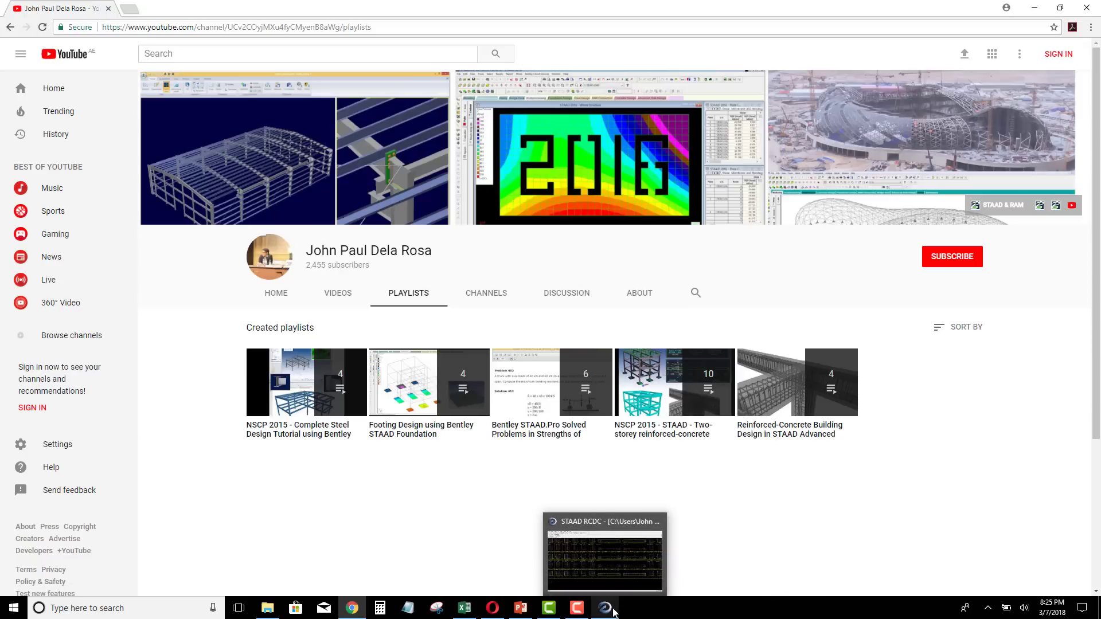
left_click(612, 613)
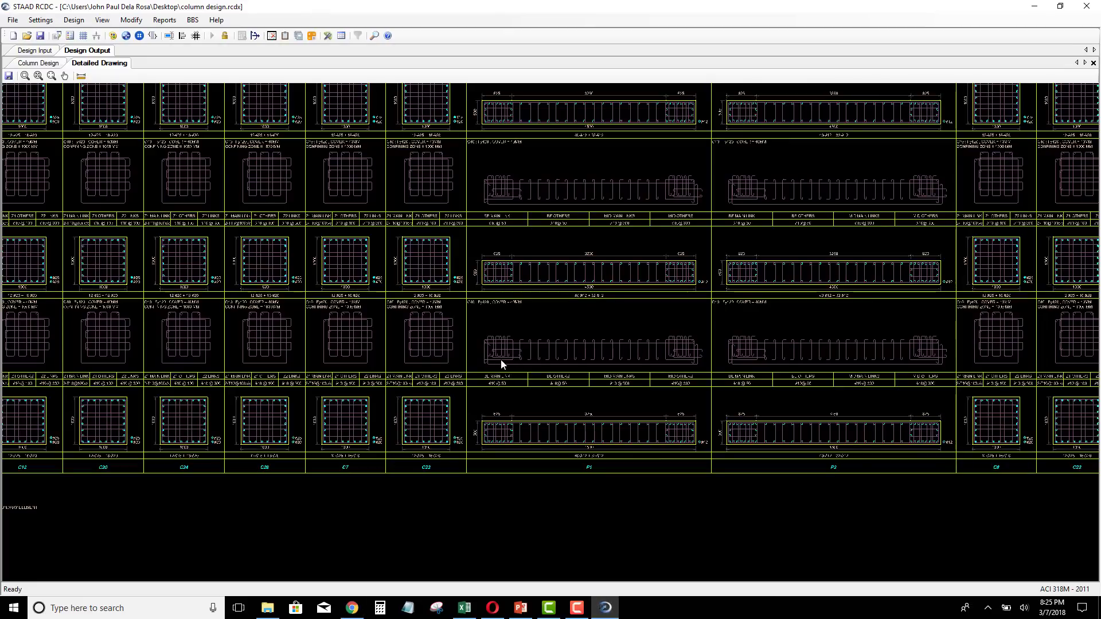
scroll(501, 359, "down", 2)
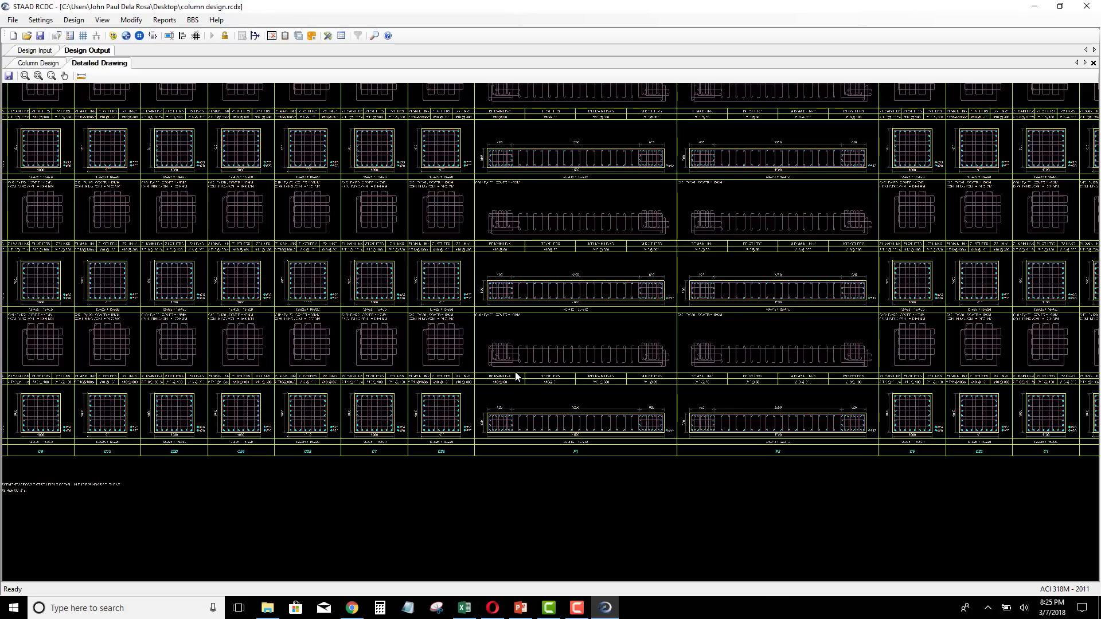
left_click(352, 608)
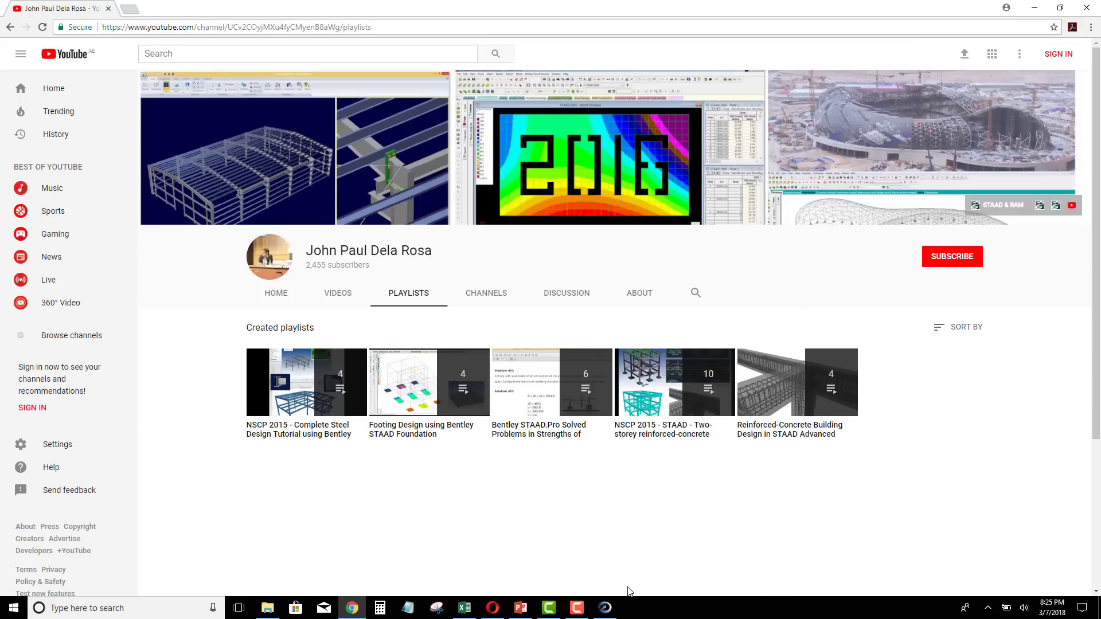
mouse_move(606, 607)
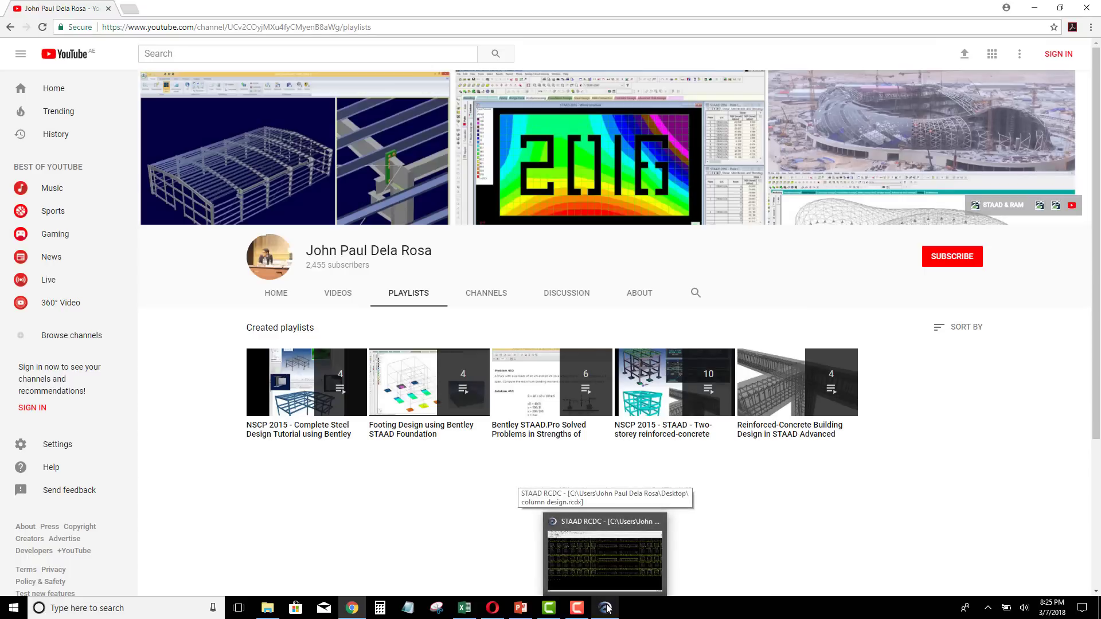
left_click(607, 608)
Generate the detailed drawing for all combined walls from Base to Story10
scroll(605, 428, "down", 2)
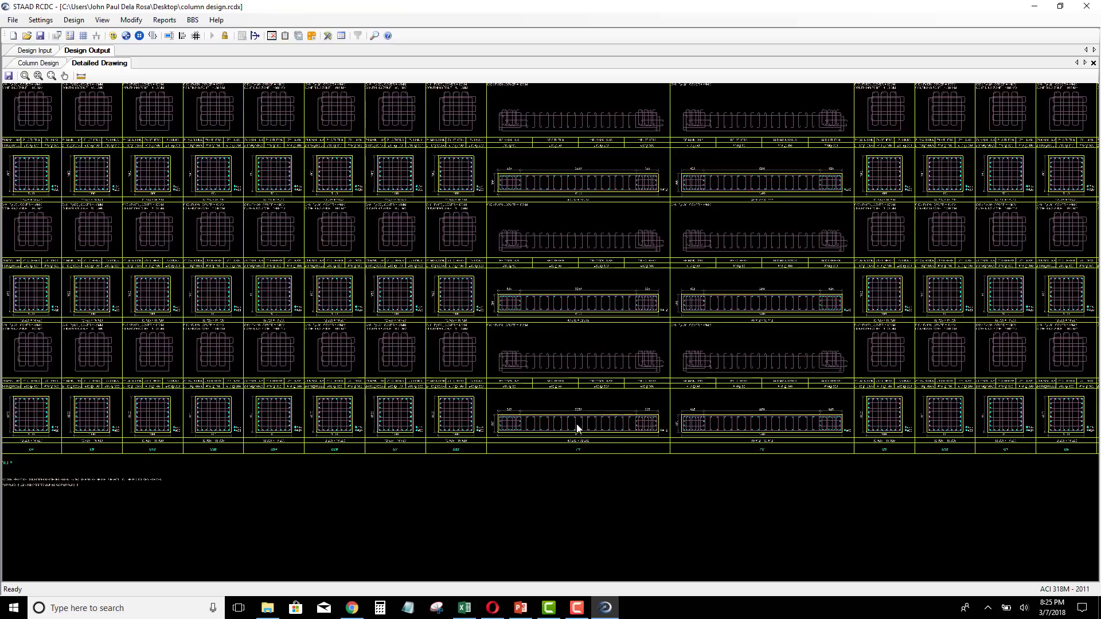
scroll(550, 422, "down", 1)
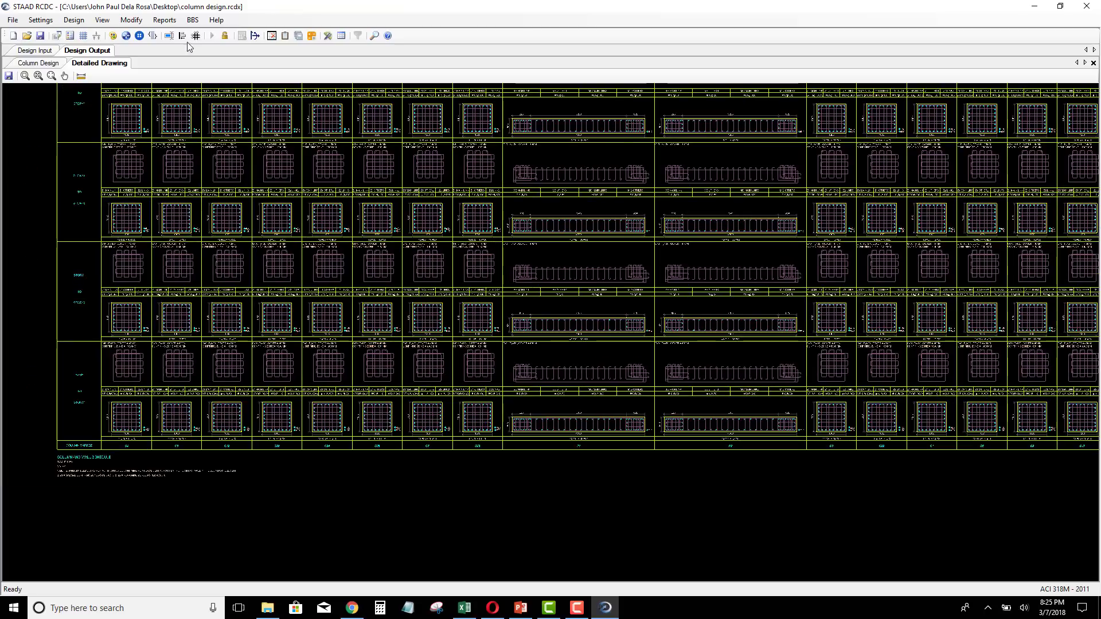
left_click(167, 22)
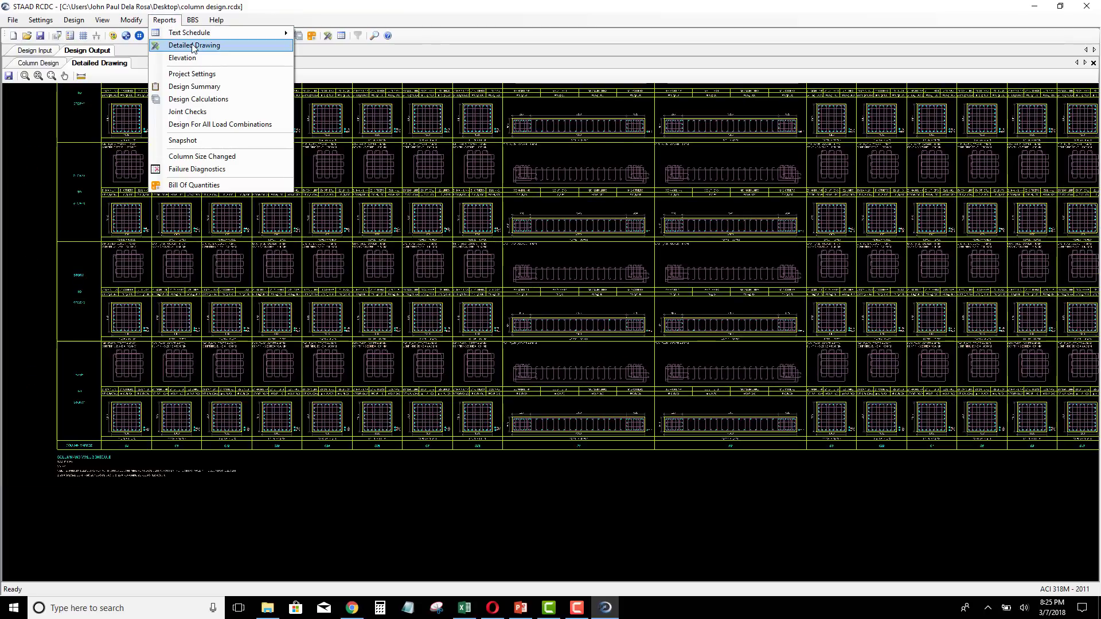
left_click(193, 46)
left_click(492, 237)
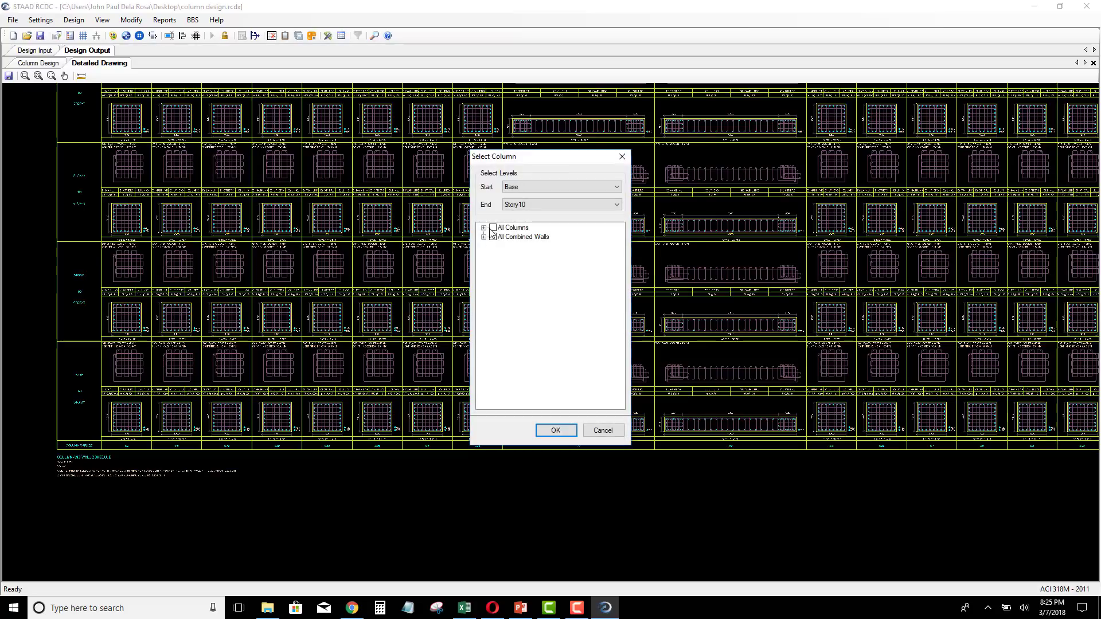
left_click(556, 431)
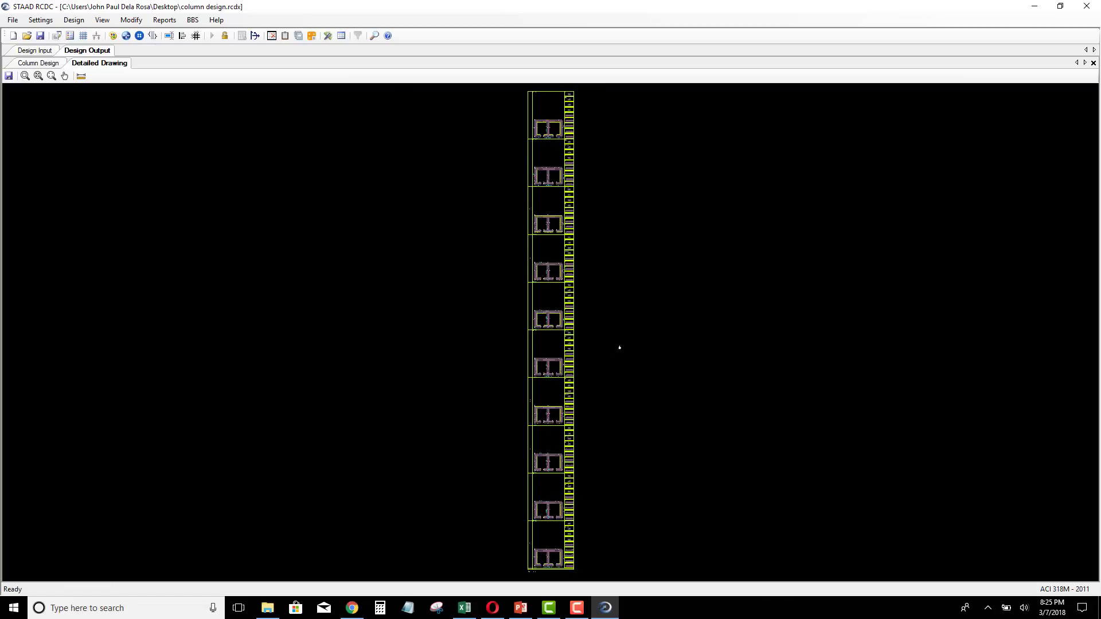
Examine combined wall CW1 from Base to Story1, including the schedule notes, bar-size legend and reinforcement of segments PA, PB, PC and PD
scroll(575, 483, "up", 2)
scroll(590, 450, "up", 5)
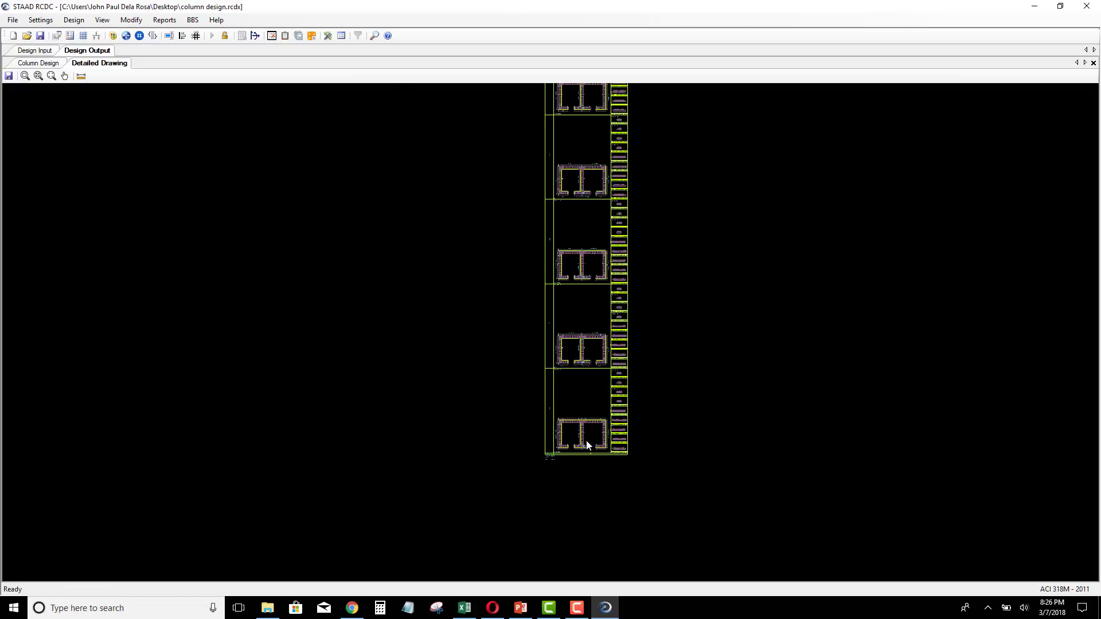
scroll(581, 459, "up", 5)
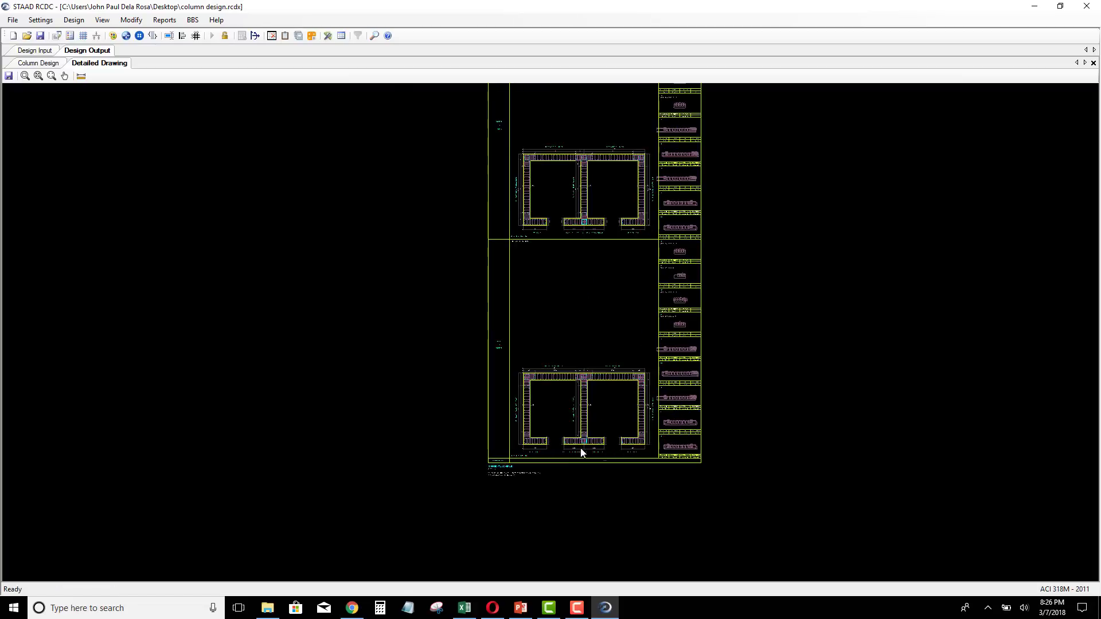
scroll(528, 448, "up", 6)
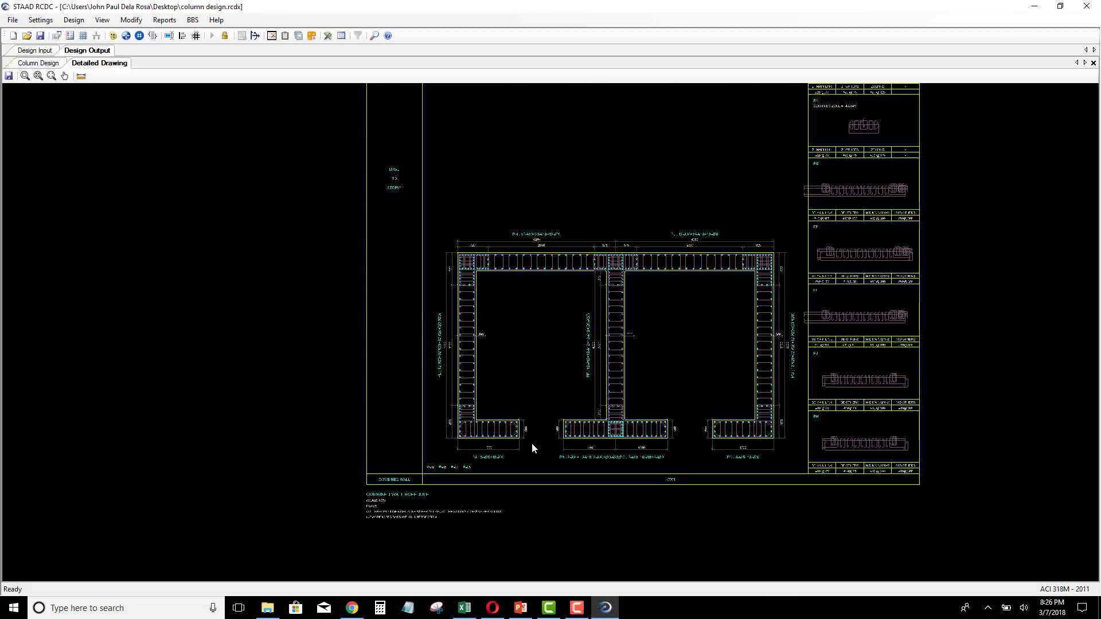
scroll(531, 443, "up", 2)
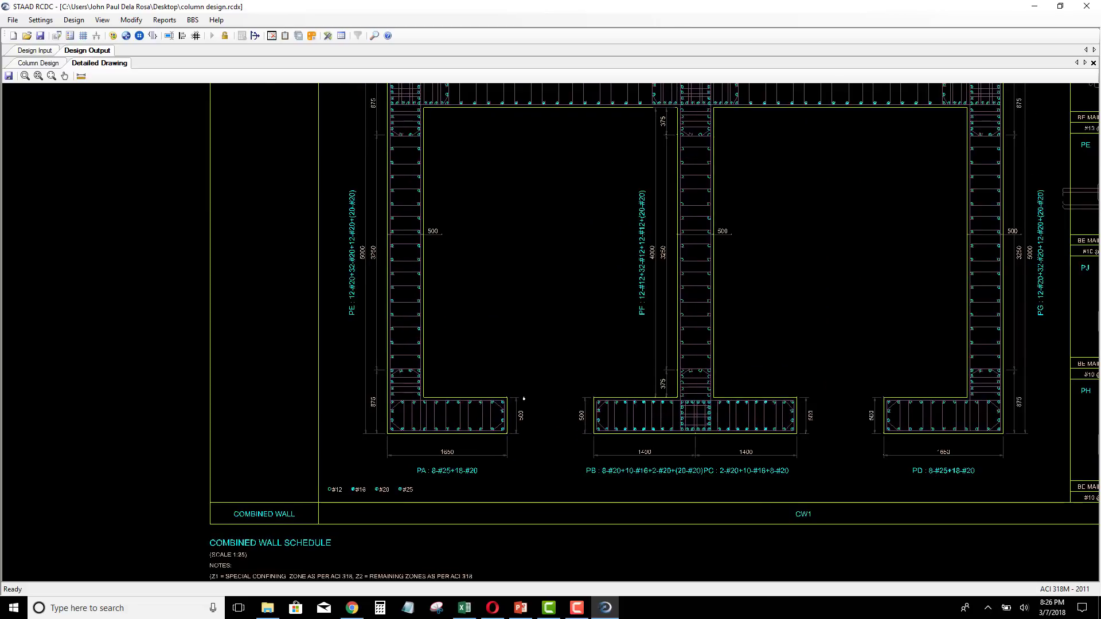
scroll(249, 491, "up", 1)
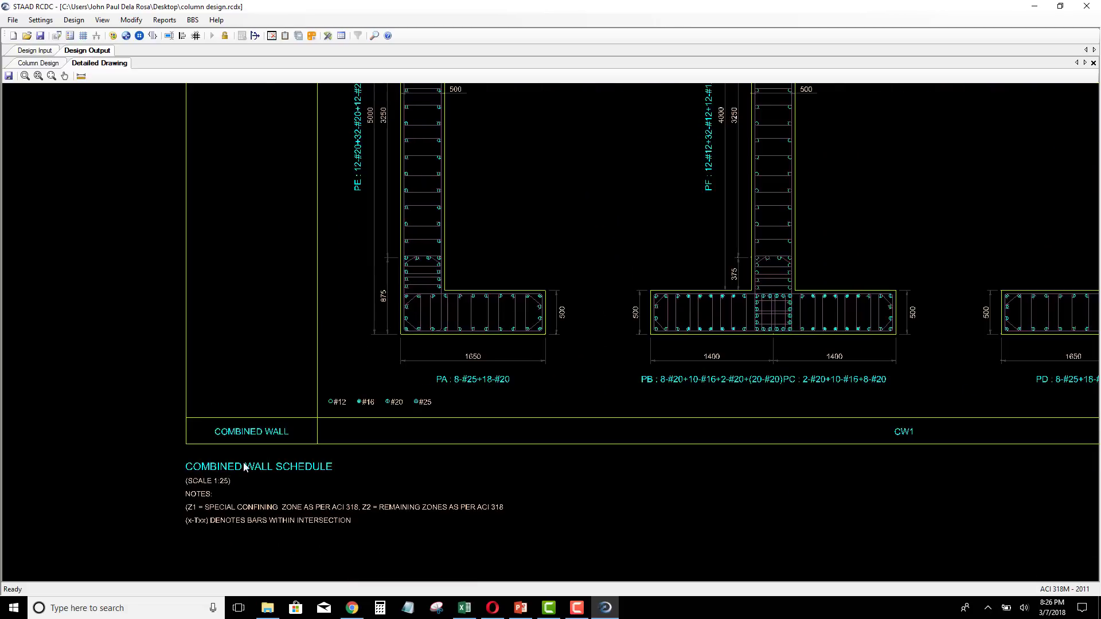
scroll(488, 353, "up", 2)
middle_click_drag(489, 353, 312, 413)
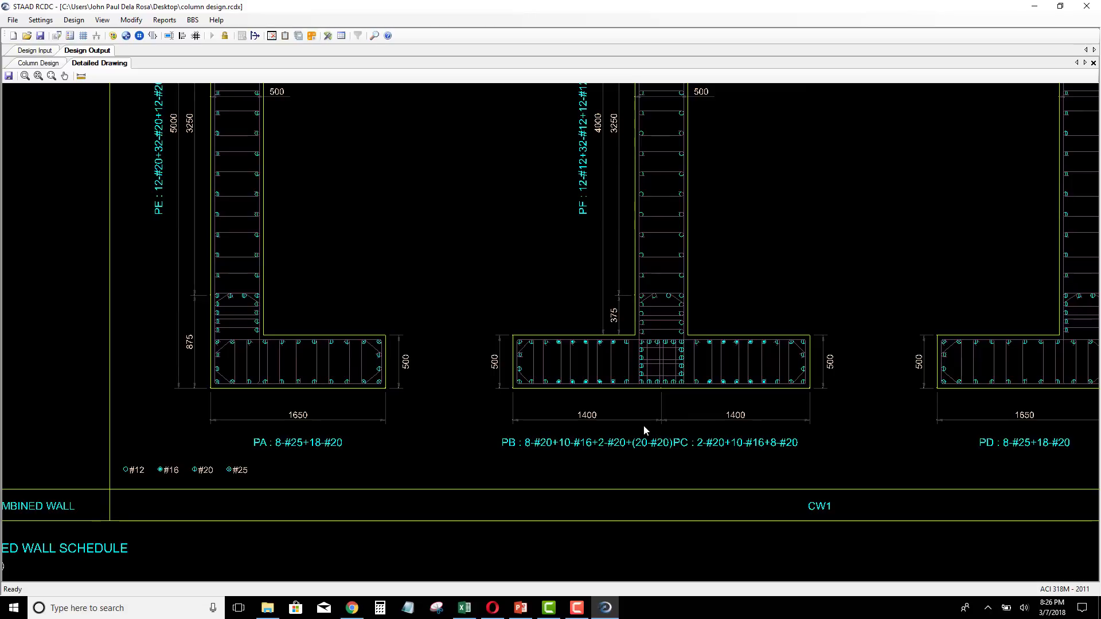
scroll(785, 414, "down", 1)
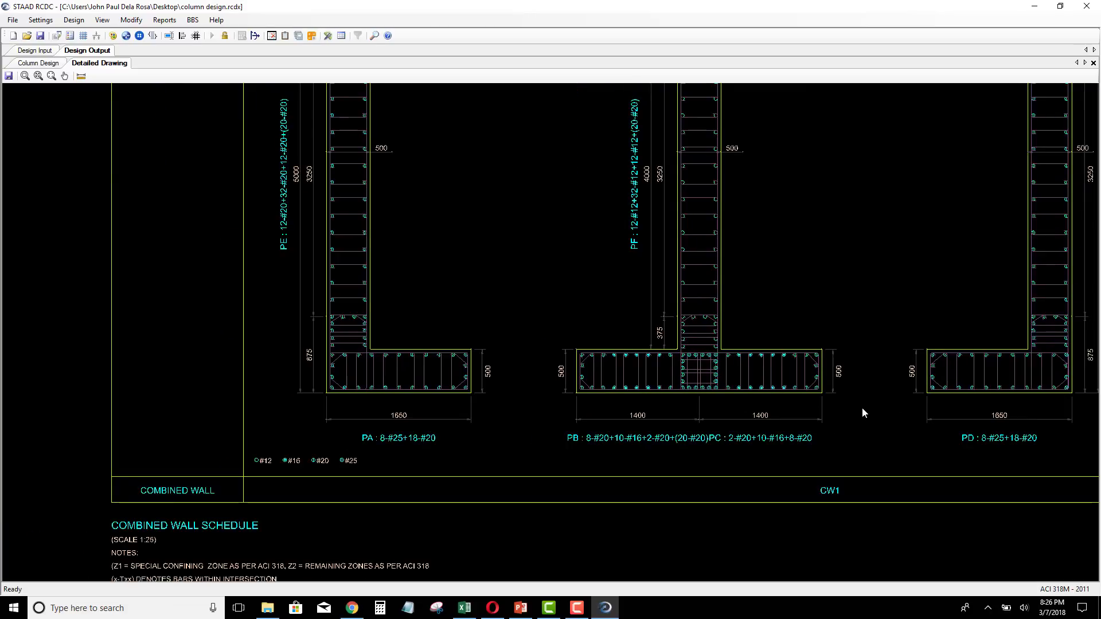
scroll(861, 411, "down", 1)
scroll(298, 476, "up", 3)
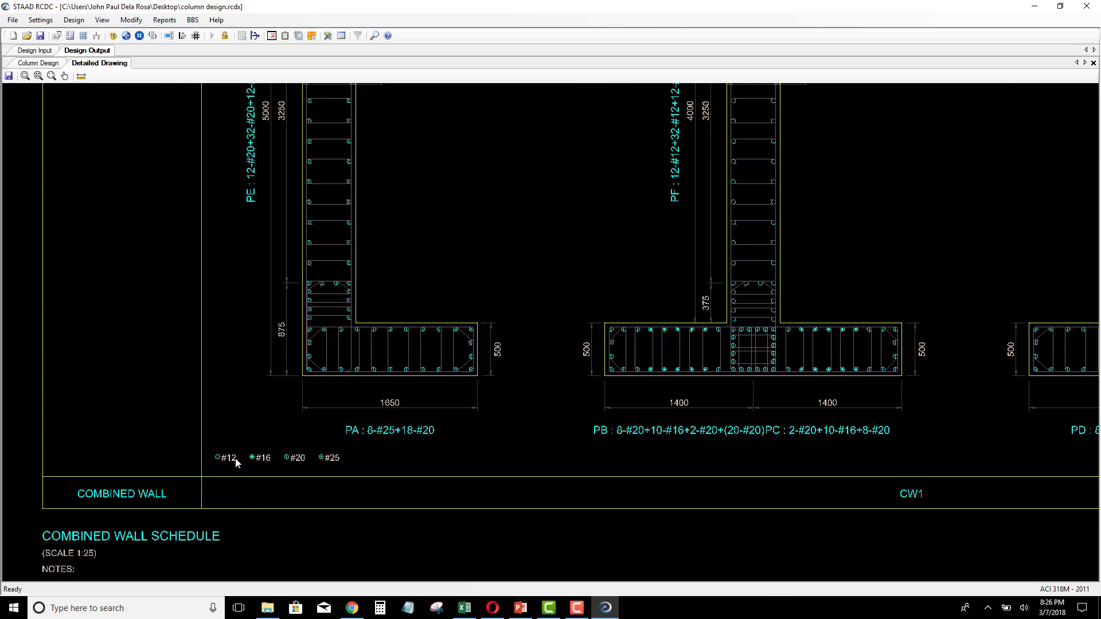
scroll(367, 382, "up", 1)
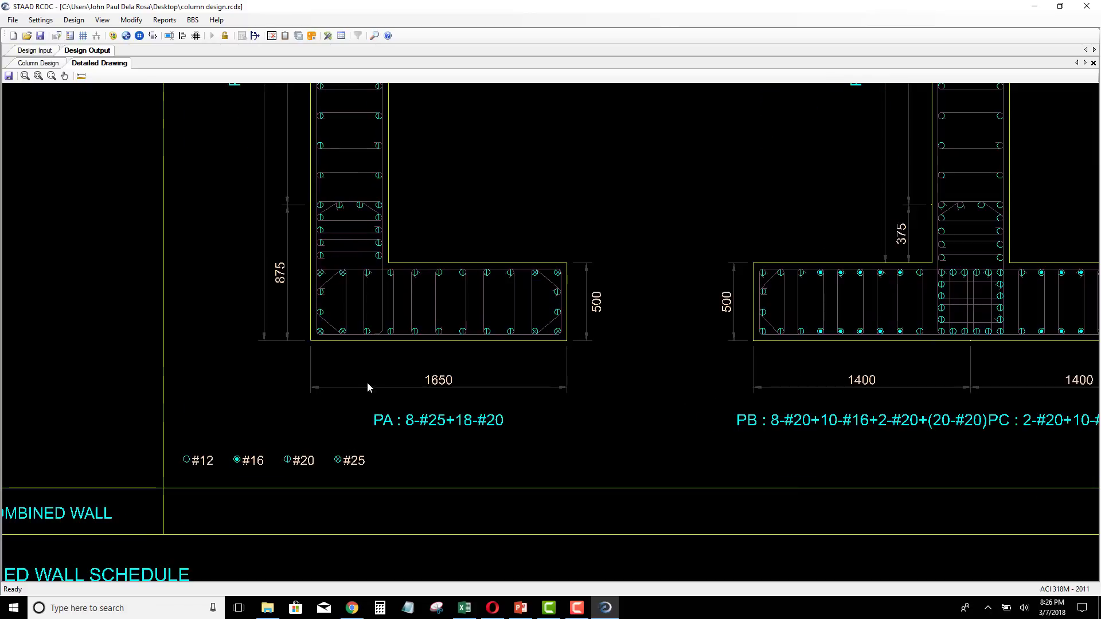
scroll(363, 370, "up", 1)
middle_click_drag(363, 373, 365, 371)
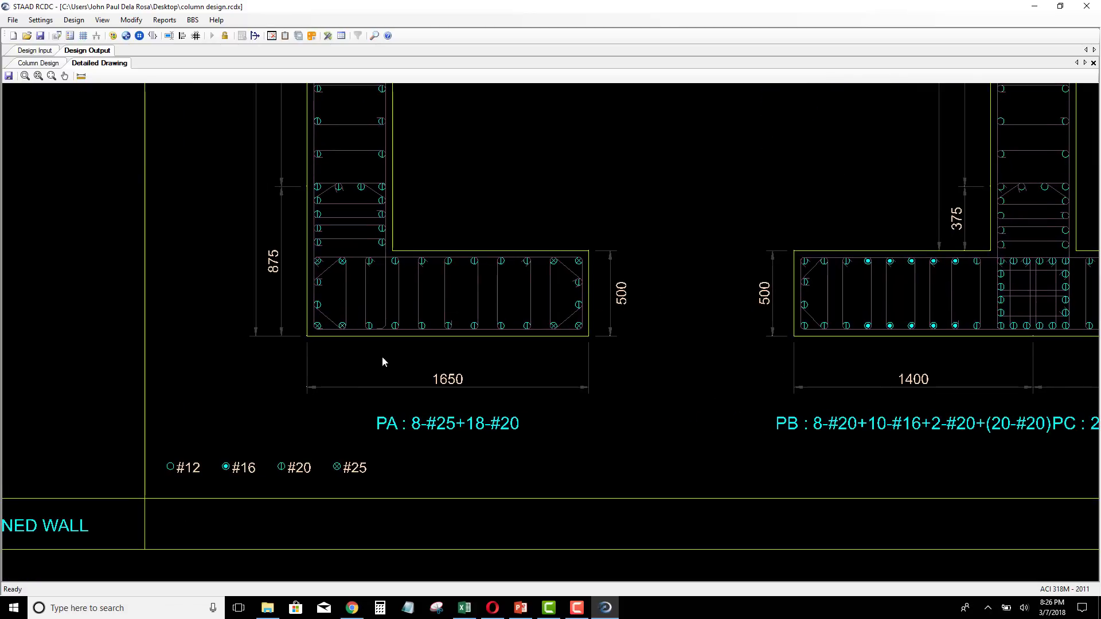
scroll(390, 360, "down", 1)
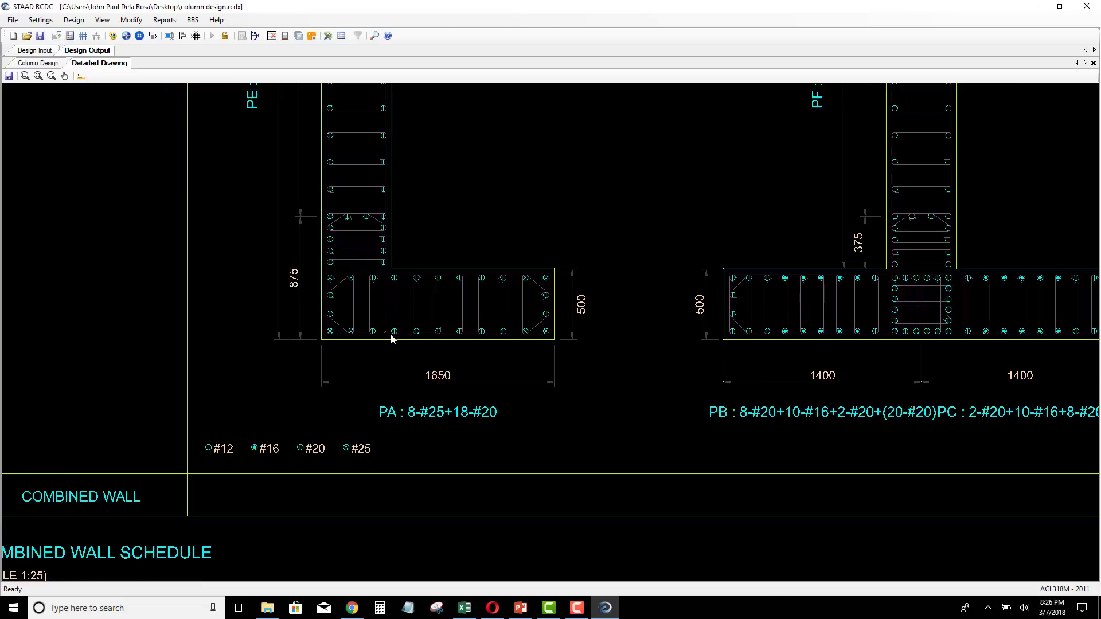
scroll(412, 425, "down", 2)
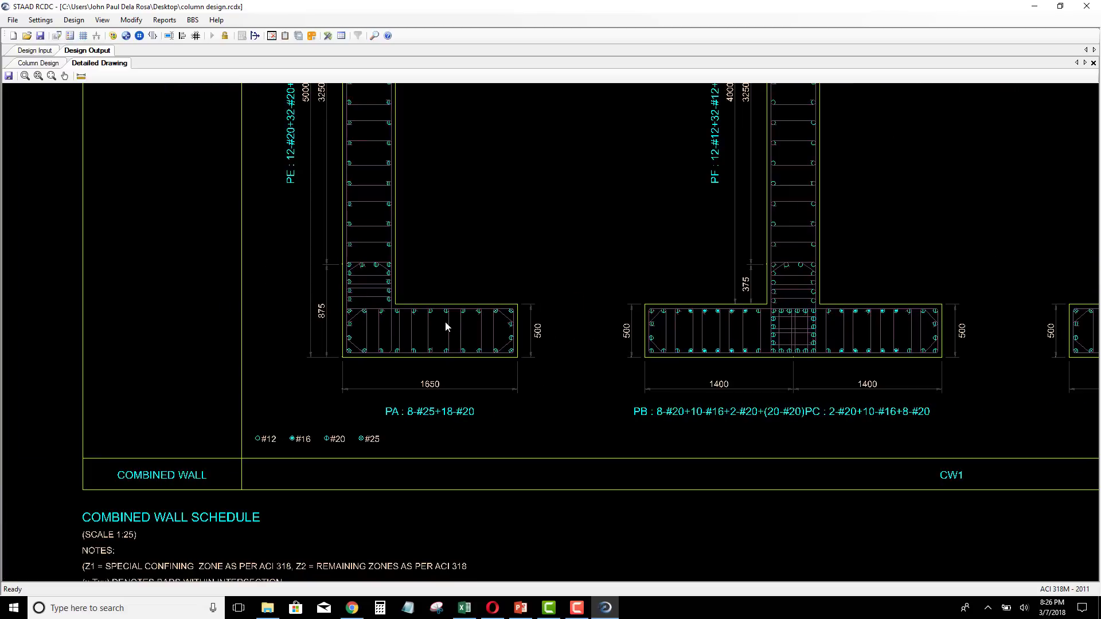
scroll(424, 330, "down", 2)
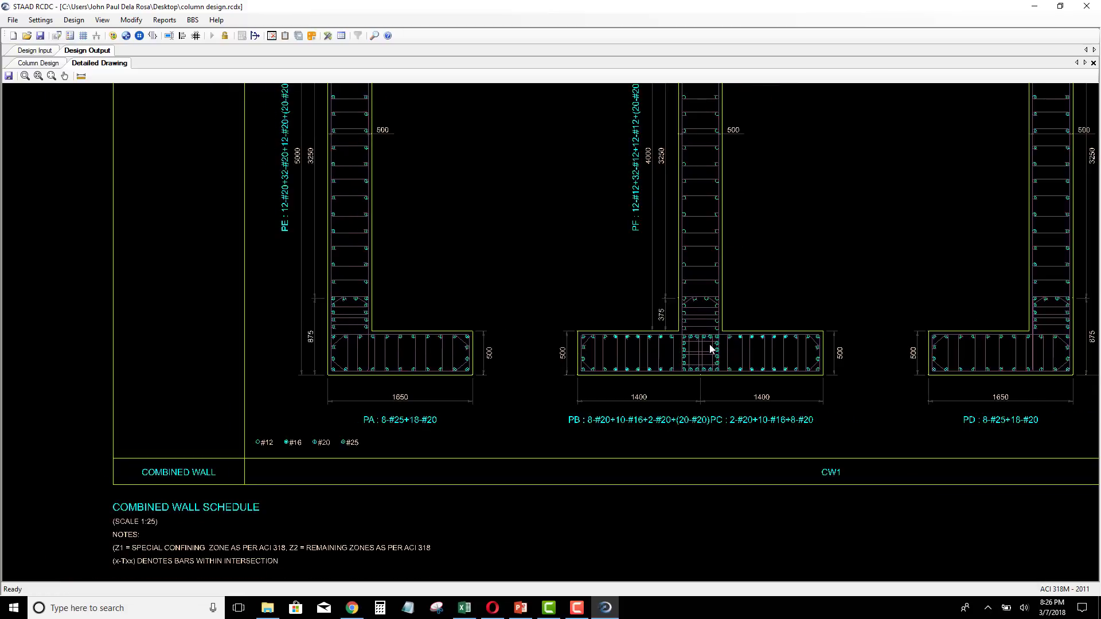
Examine the reinforcement of CW1 segments PH and PJ and the boundary element and mid-zone link details at the lowest level
middle_click_drag(711, 347, 559, 398)
scroll(571, 401, "down", 1)
middle_click_drag(553, 89, 551, 184)
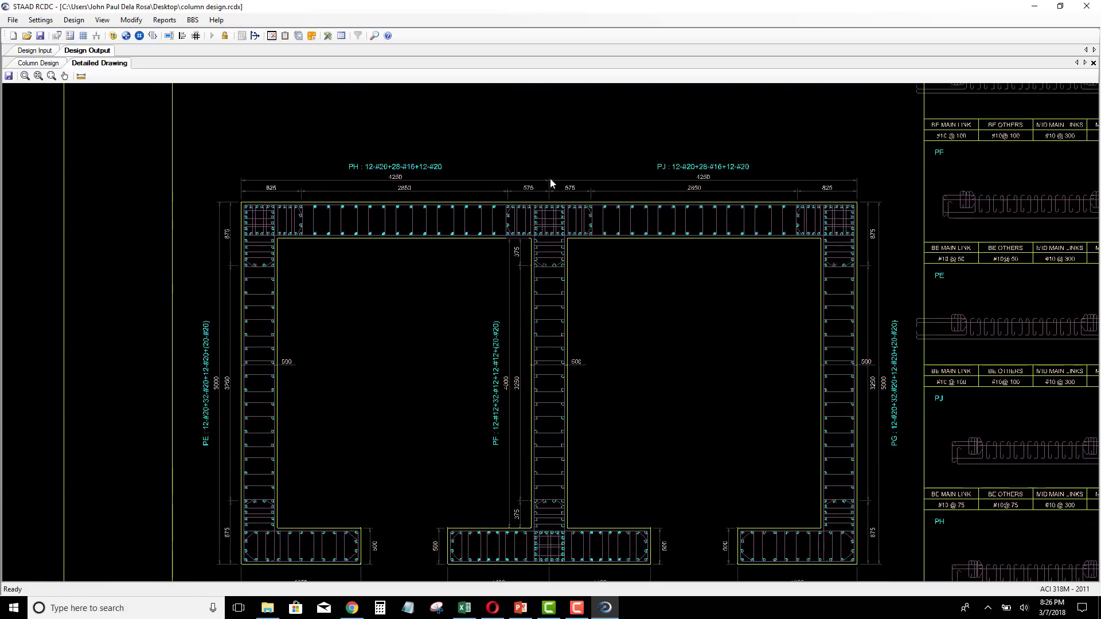
scroll(549, 183, "up", 1)
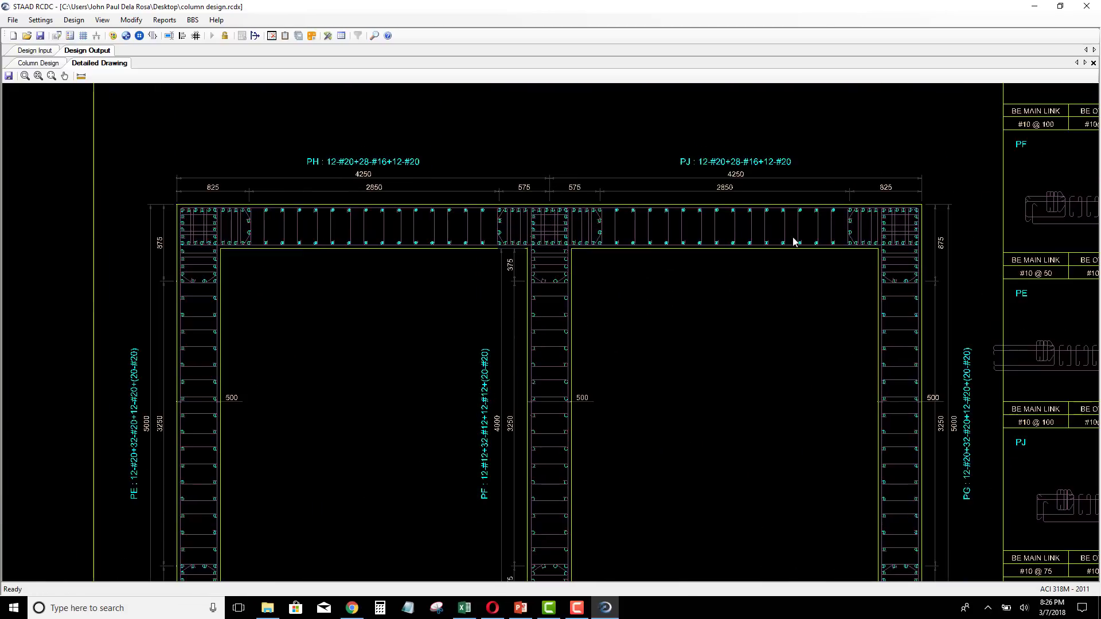
scroll(795, 283, "down", 1)
middle_click_drag(1035, 509, 810, 411)
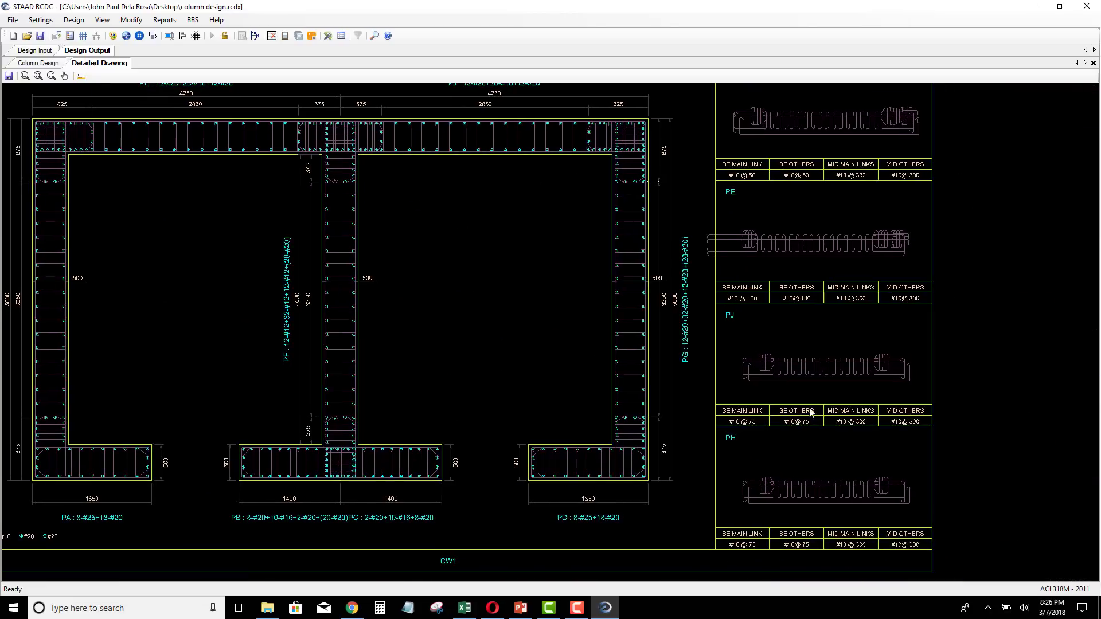
scroll(824, 509, "up", 2)
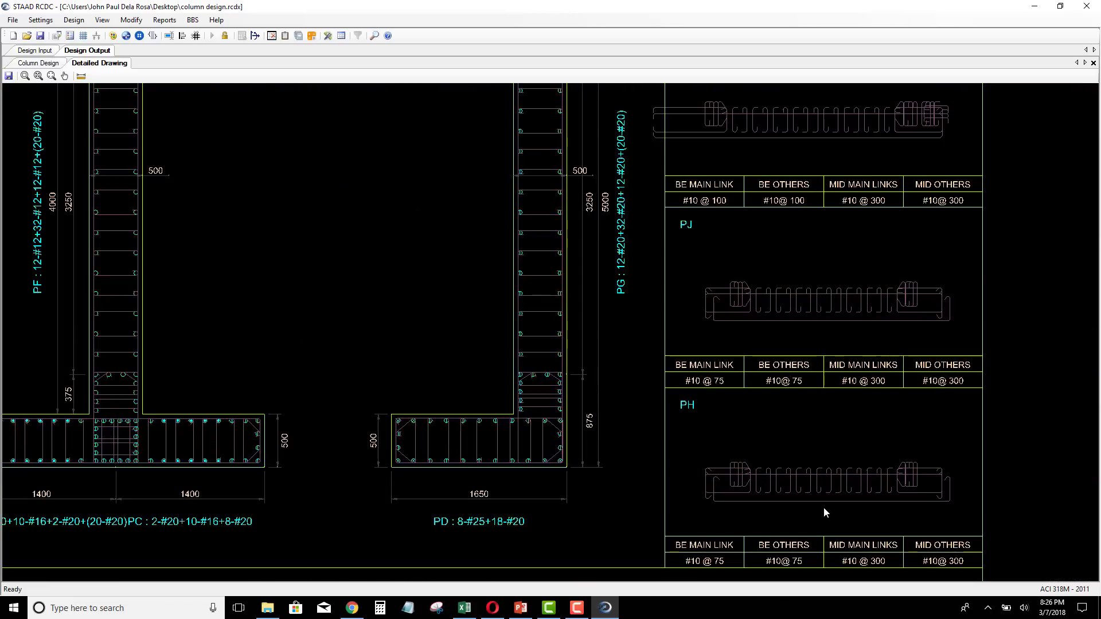
scroll(823, 507, "up", 1)
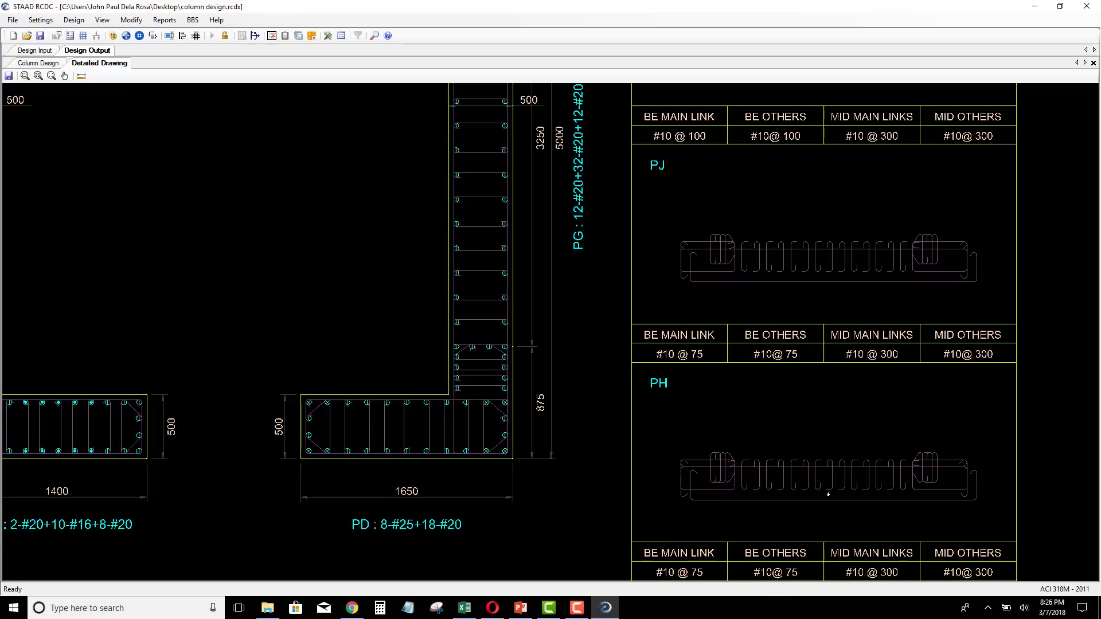
middle_click_drag(823, 506, 835, 393)
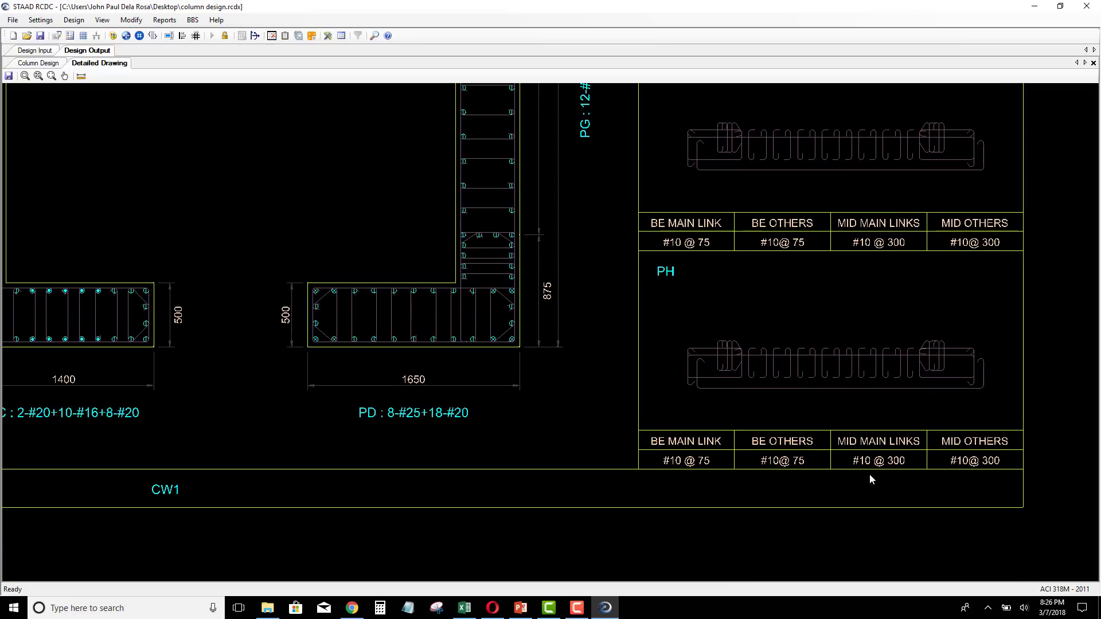
scroll(916, 511, "down", 3)
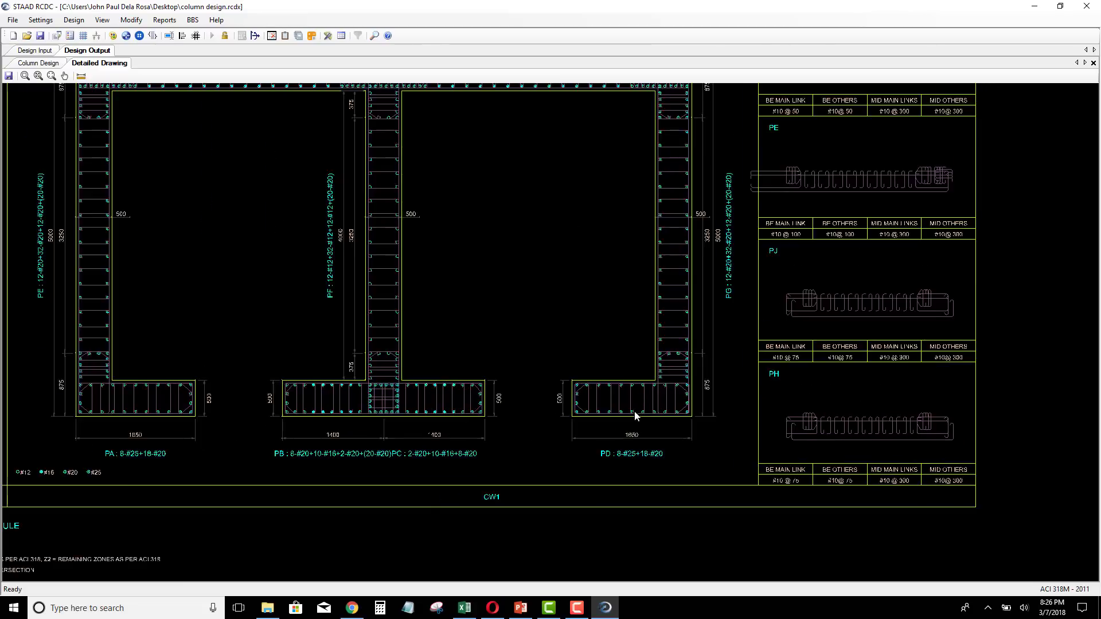
scroll(634, 415, "down", 3)
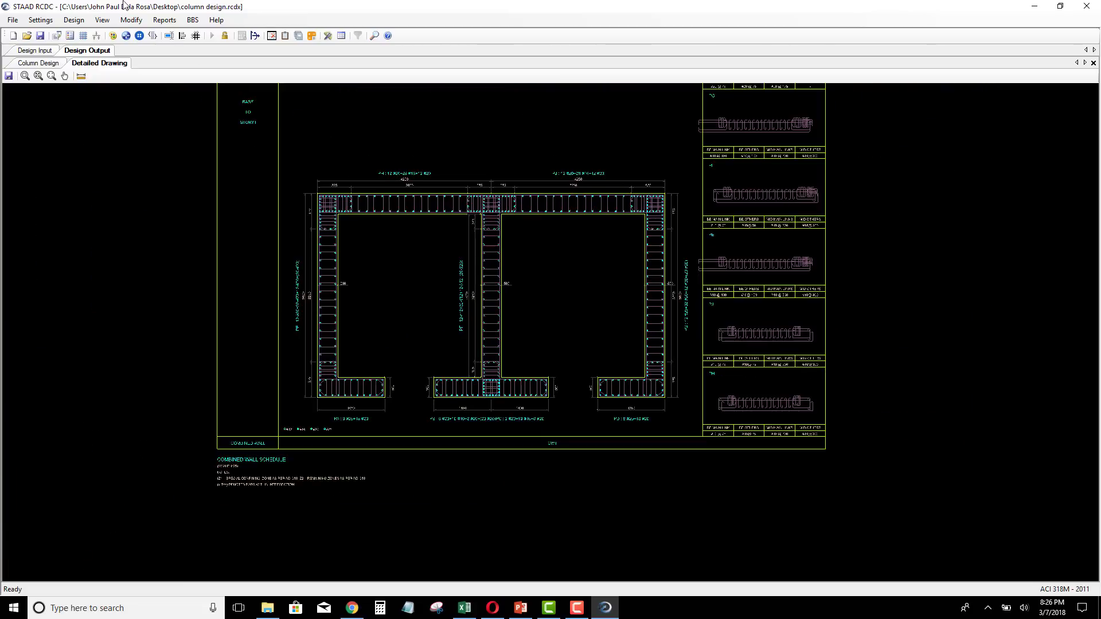
Generate the design calculations report for all levels of combined wall CW1 and read through the checks for wall PH
left_click(170, 22)
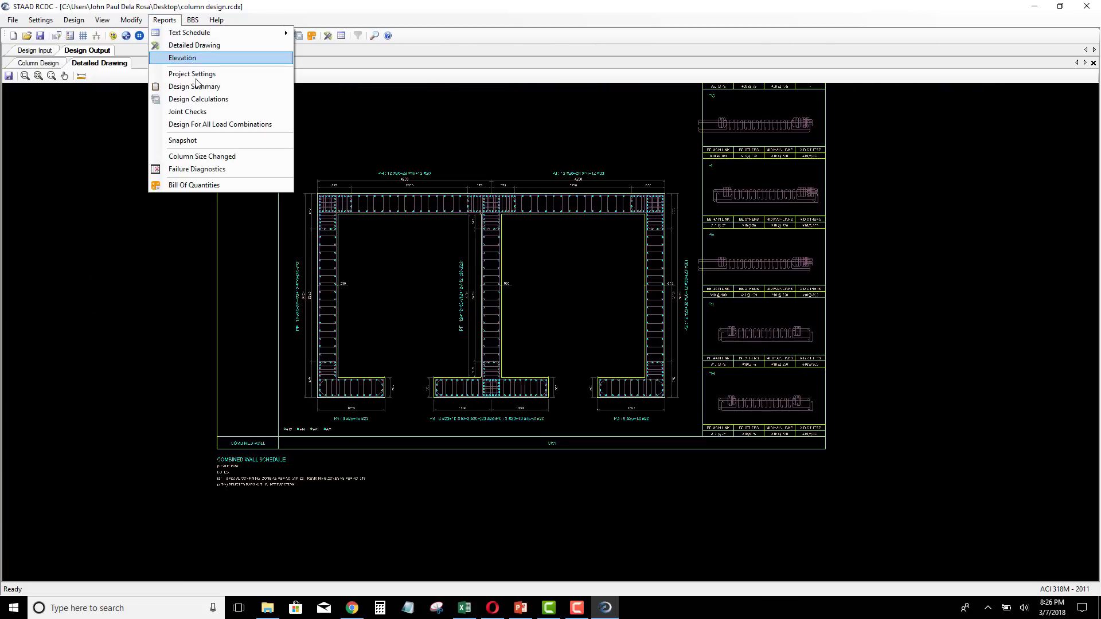
left_click(201, 99)
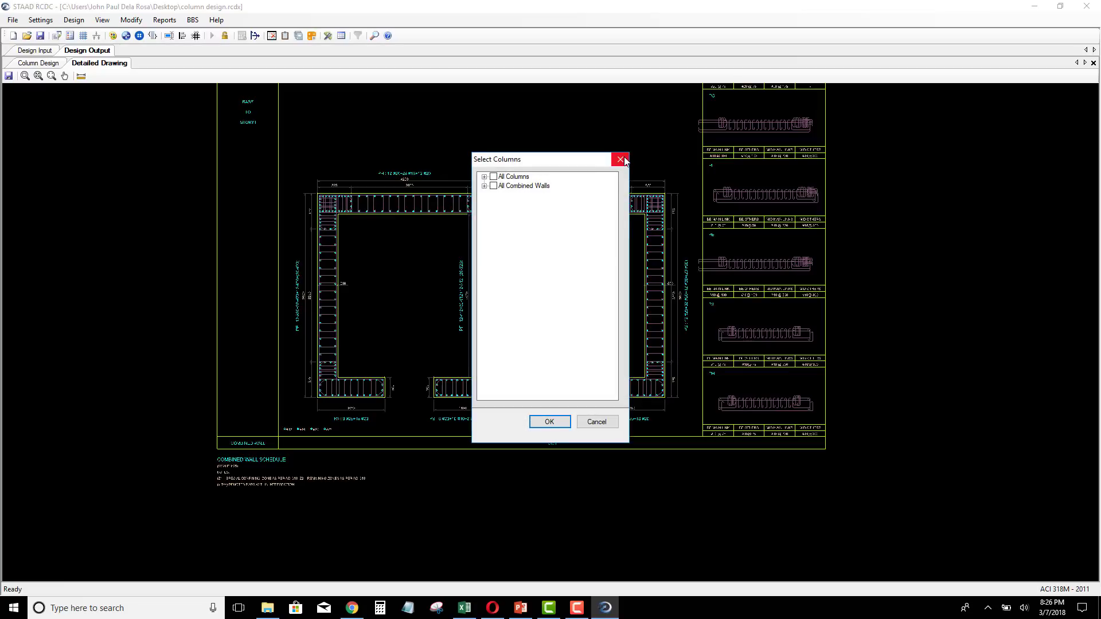
left_click(493, 186)
left_click(485, 185)
left_click(495, 195)
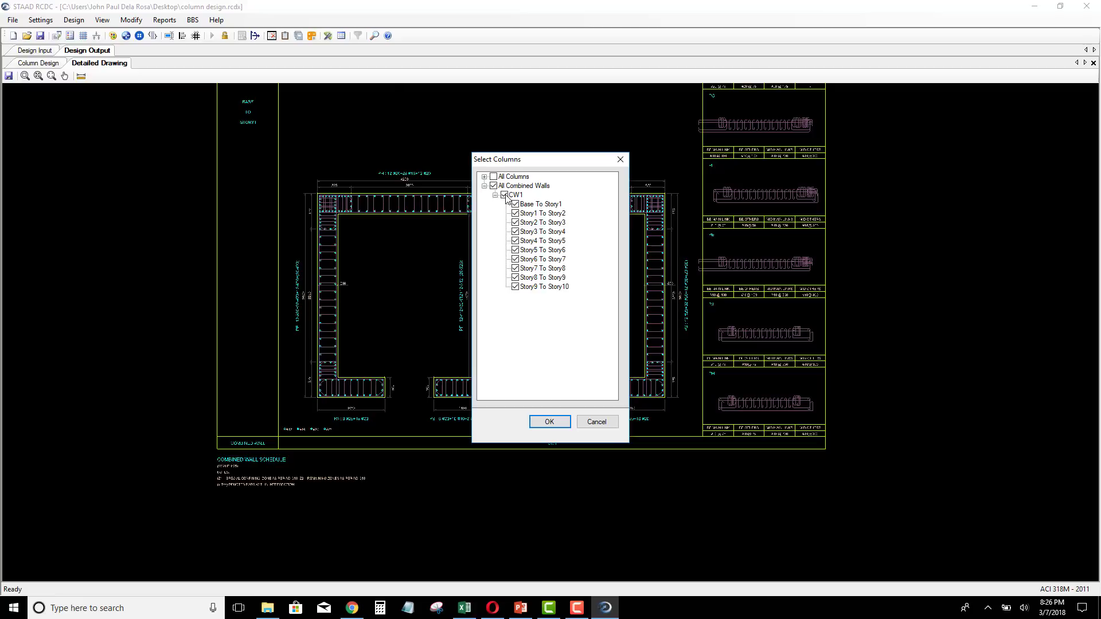
left_click(550, 423)
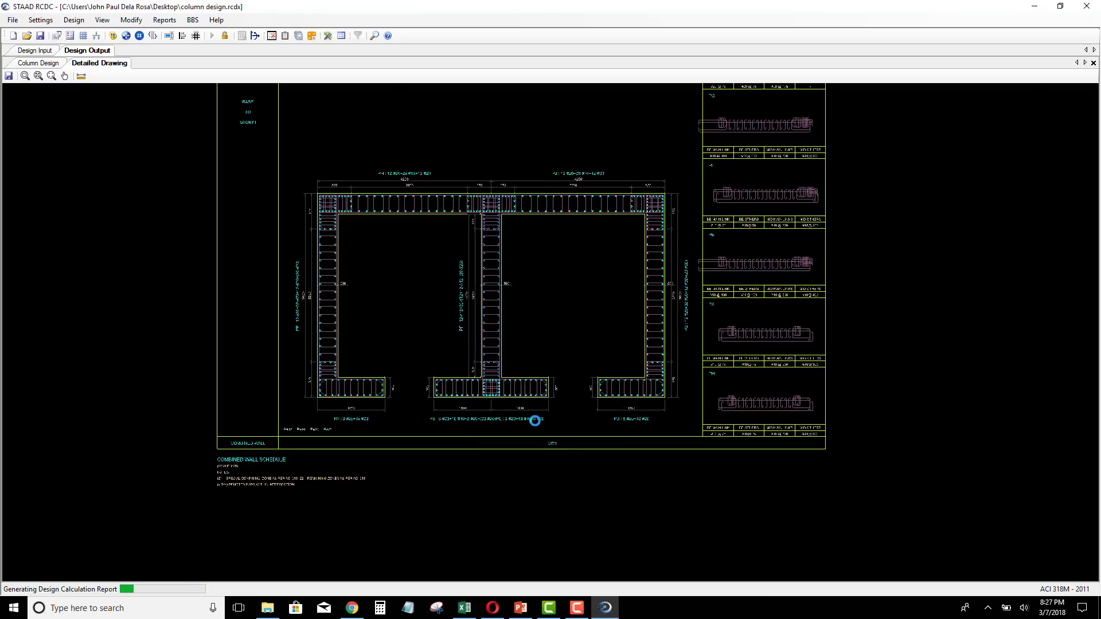
scroll(407, 447, "down", 15)
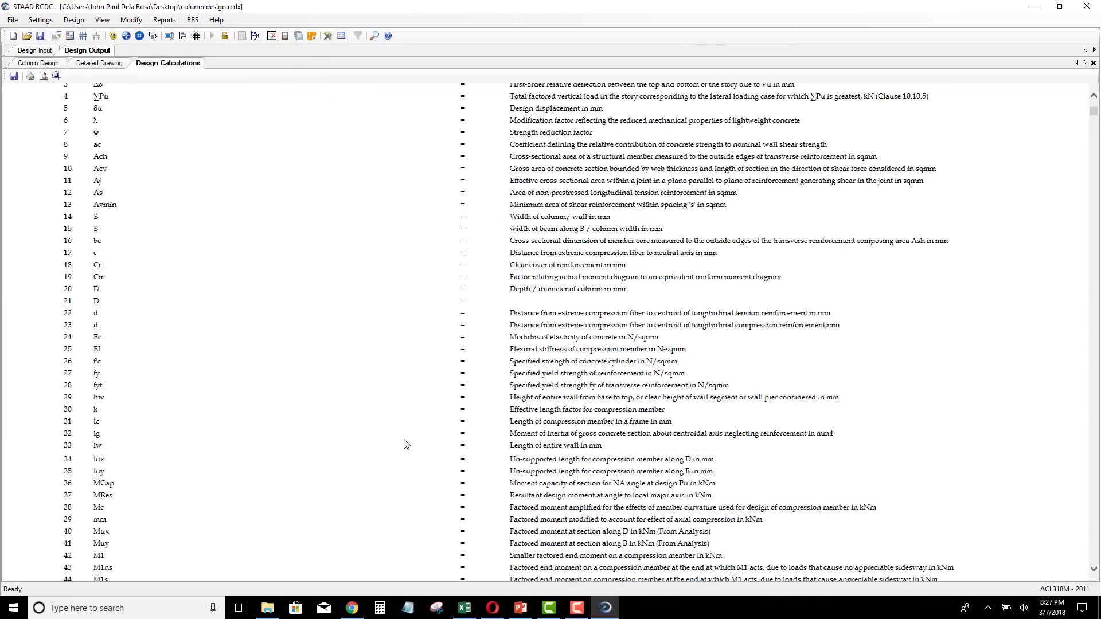
scroll(401, 445, "down", 20)
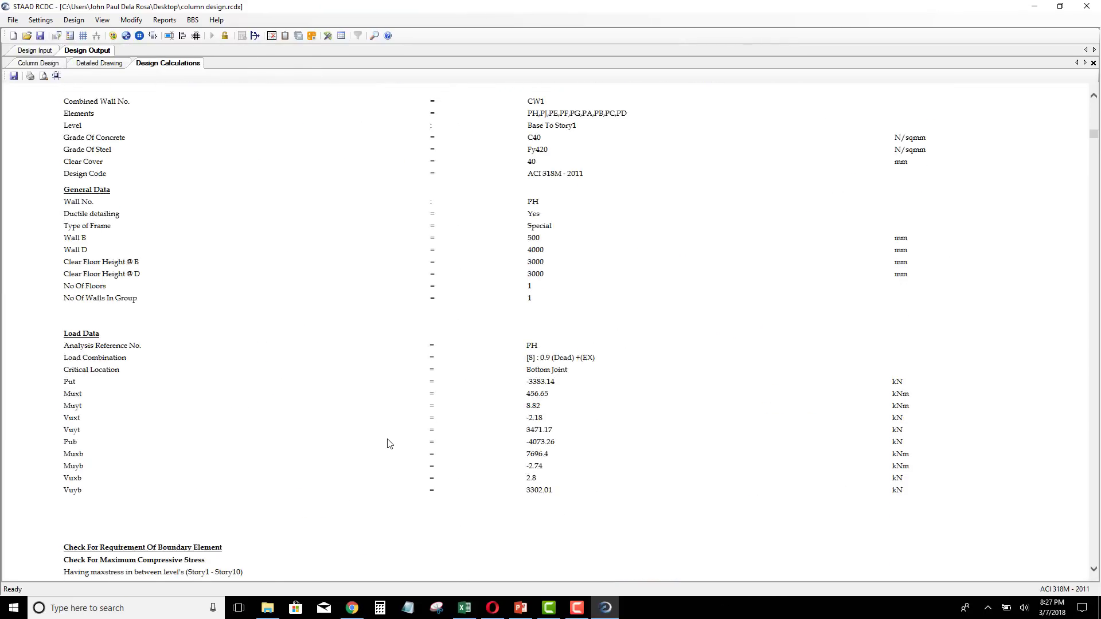
scroll(389, 444, "down", 20)
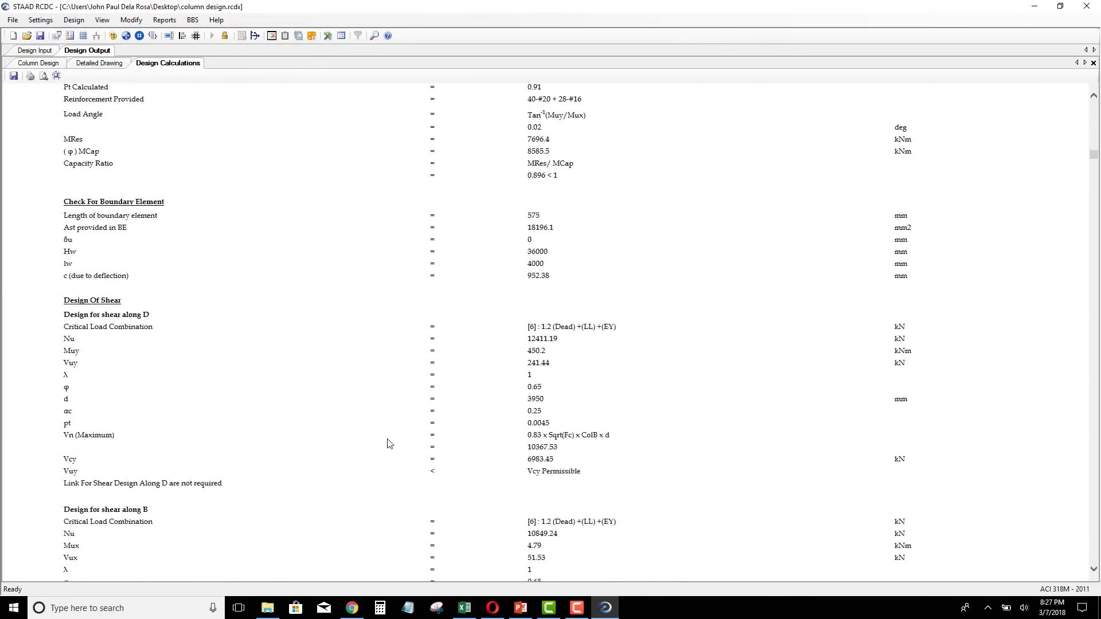
Generate the summary, reinforcement type wise, and level and dia wise bills of quantities with a 100 sqm plan area, and review the summary
left_click(163, 20)
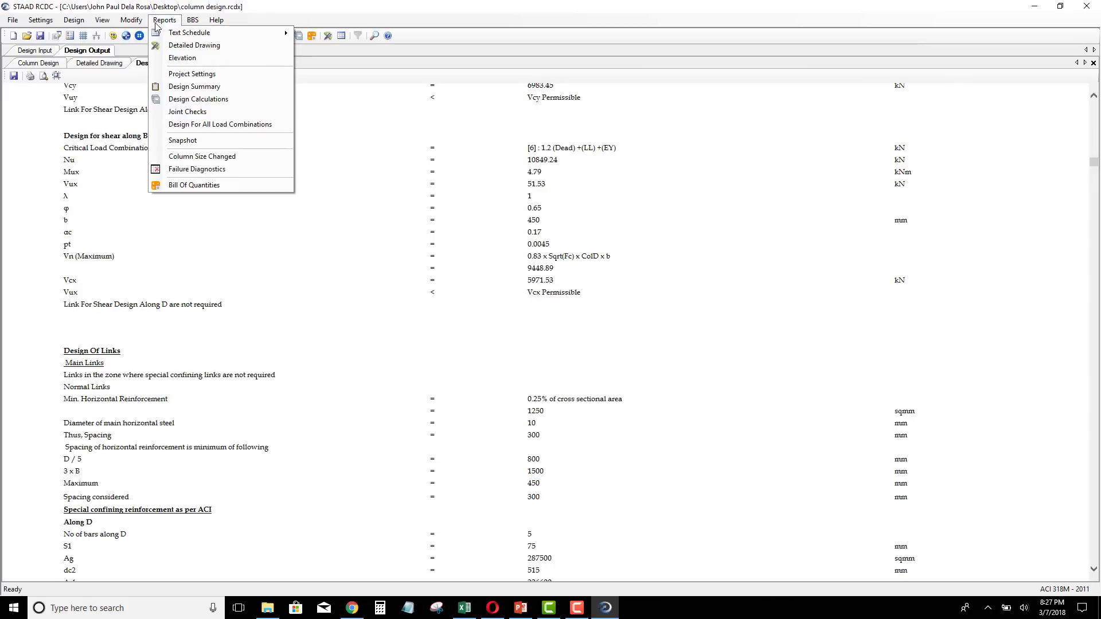
left_click(195, 185)
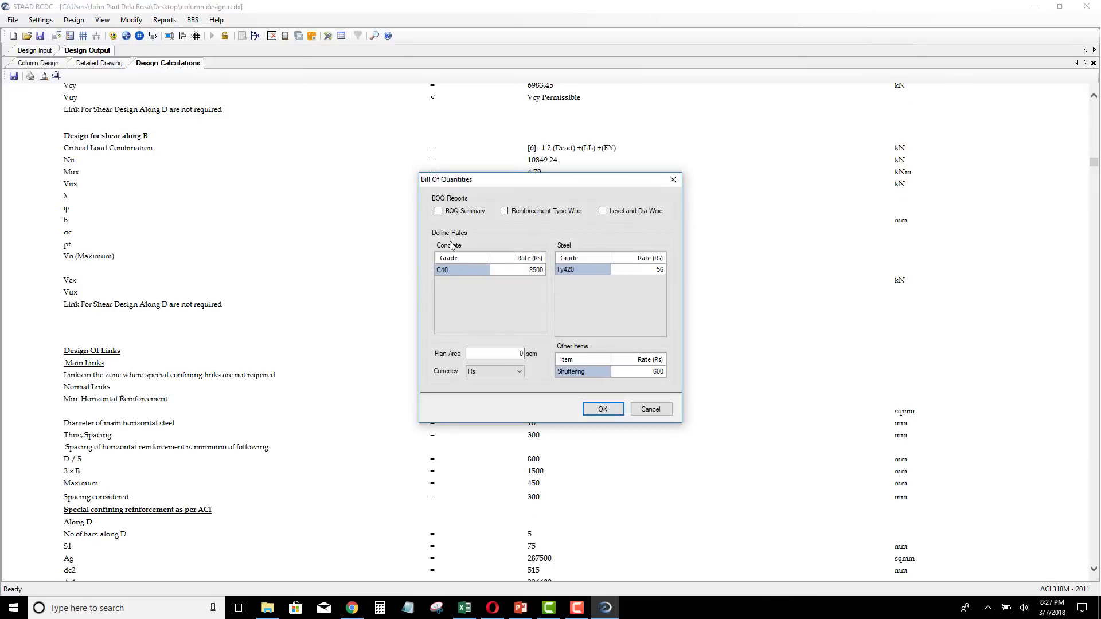
left_click(562, 212)
double_click(520, 354)
type("100")
left_click(599, 409)
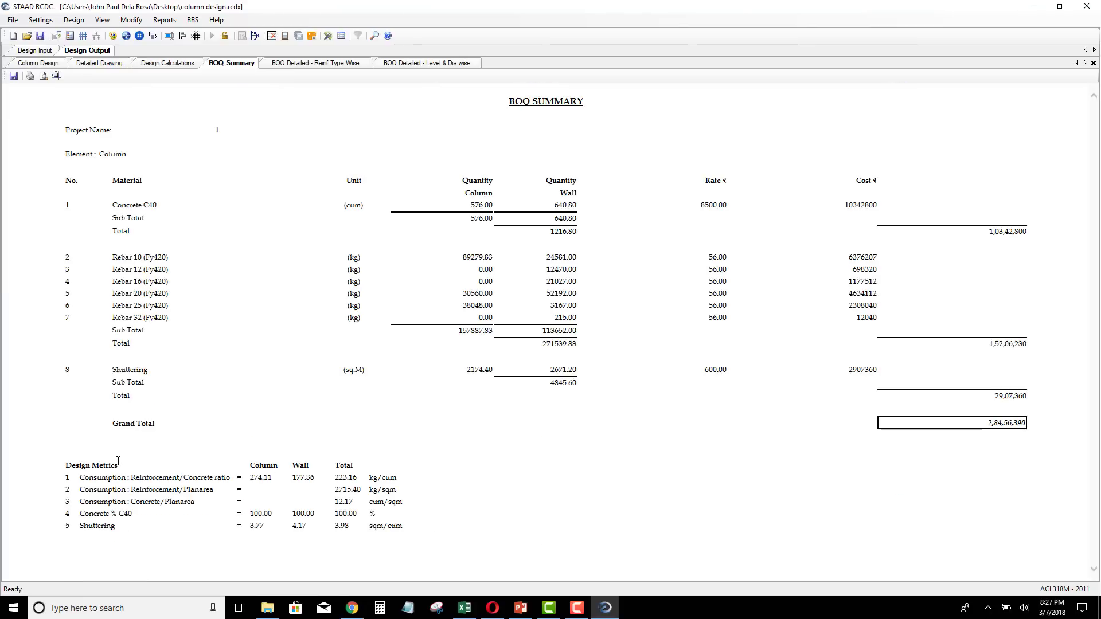
scroll(195, 462, "up", 1, "ctrl")
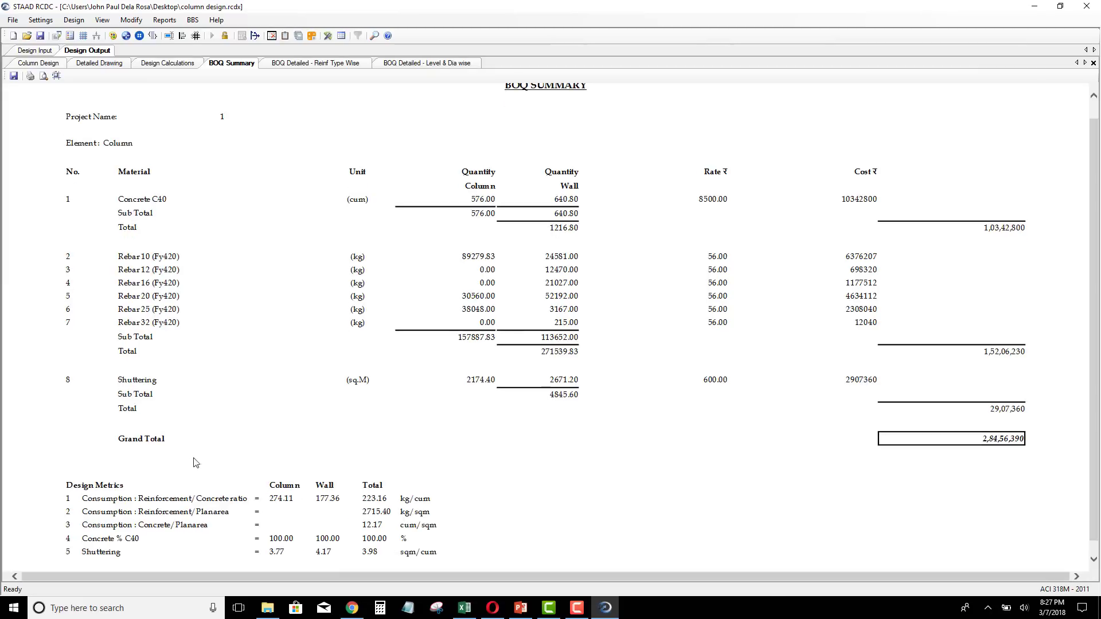
scroll(227, 437, "down", 1)
scroll(222, 473, "up", 2, "ctrl")
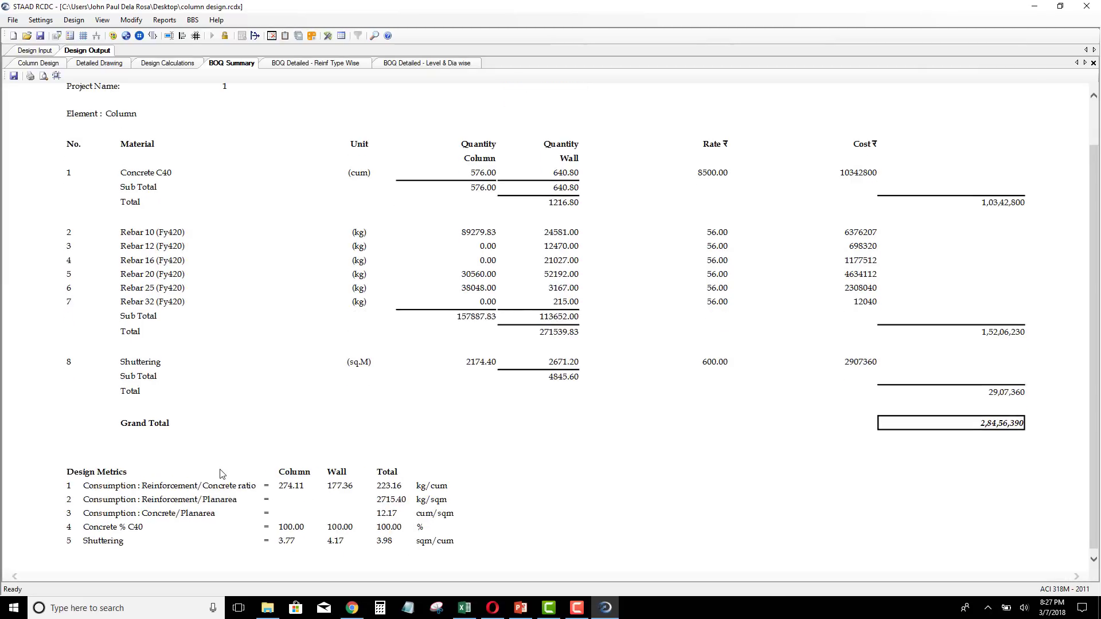
scroll(335, 298, "up", 3)
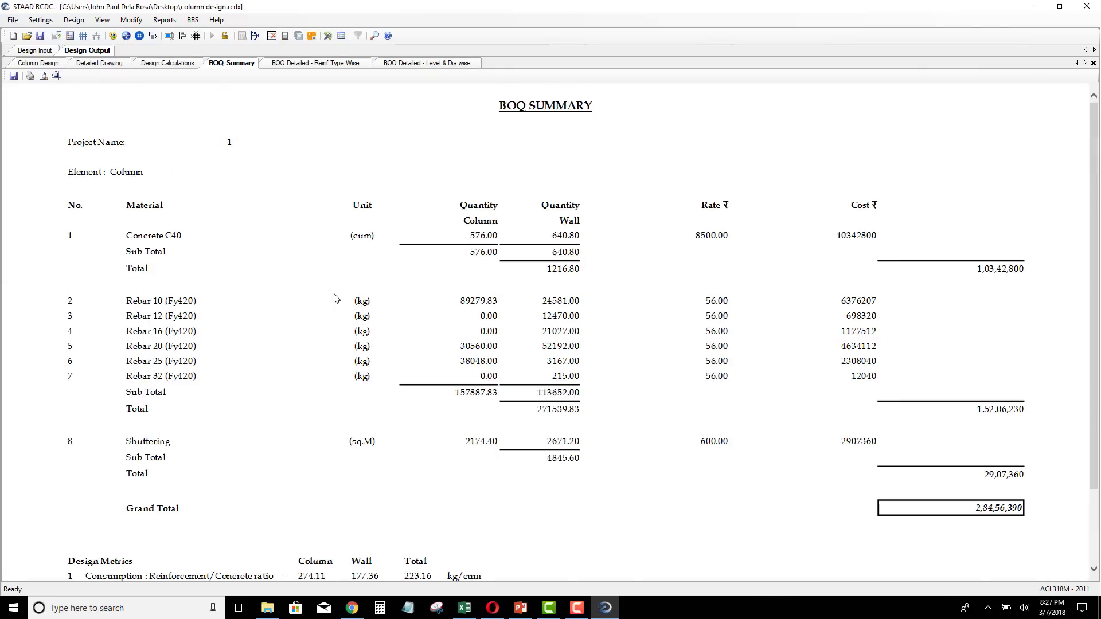
scroll(336, 298, "down", 1, "ctrl")
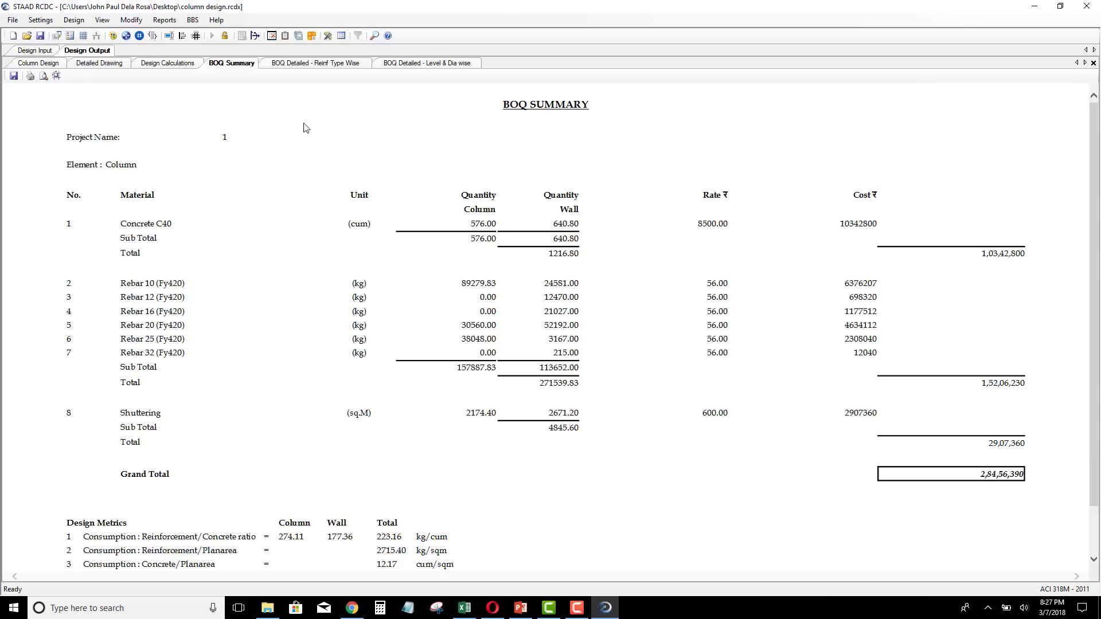
left_click(195, 21)
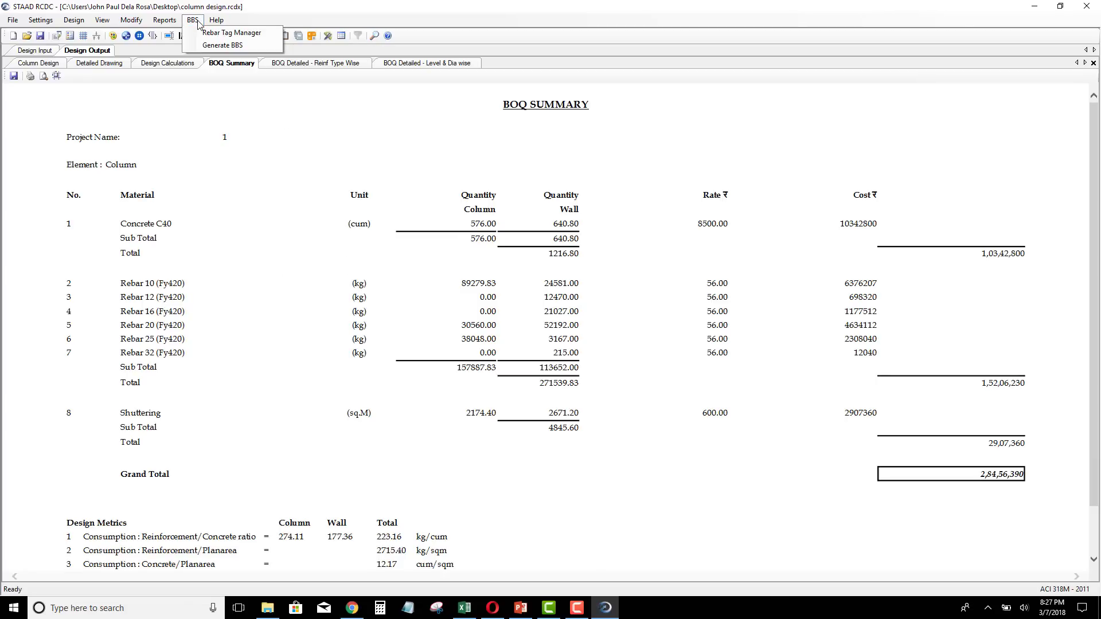
left_click(352, 607)
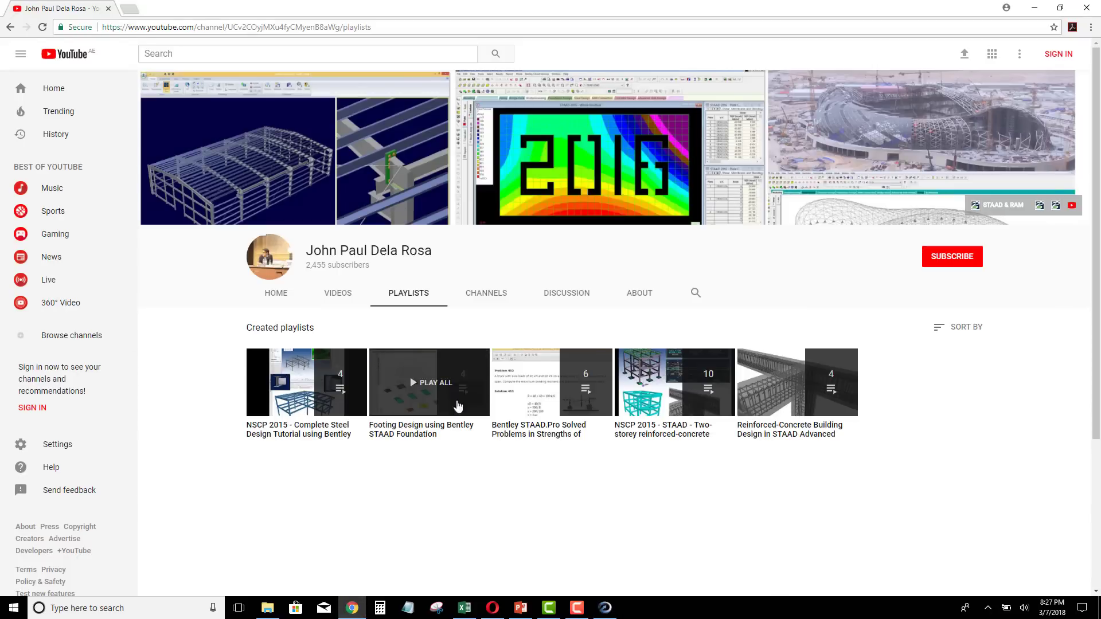
left_click(605, 606)
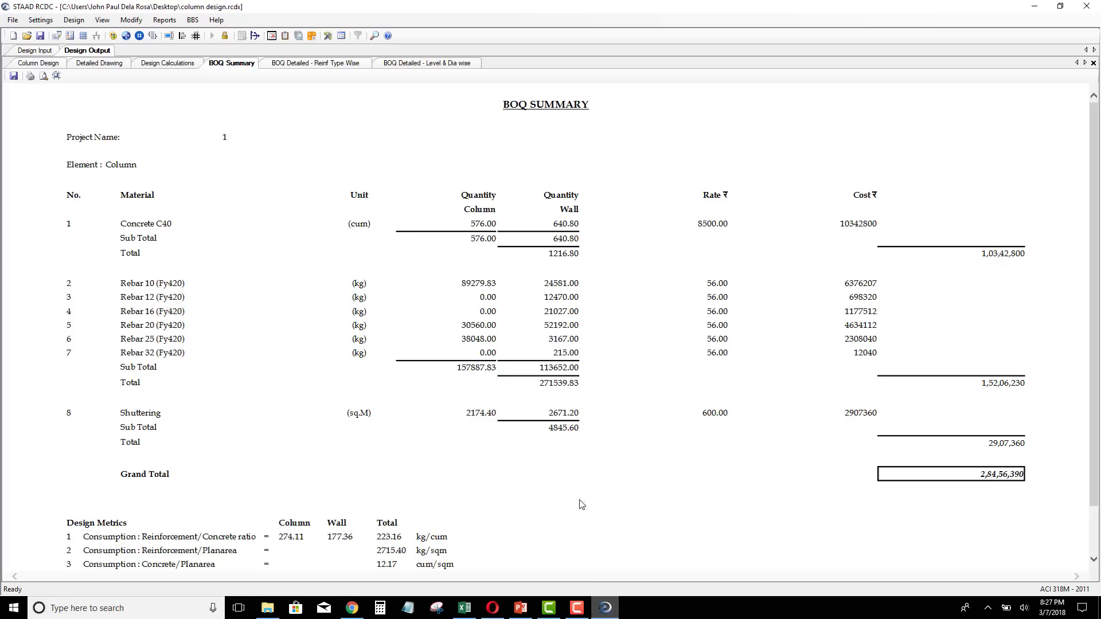
left_click(47, 51)
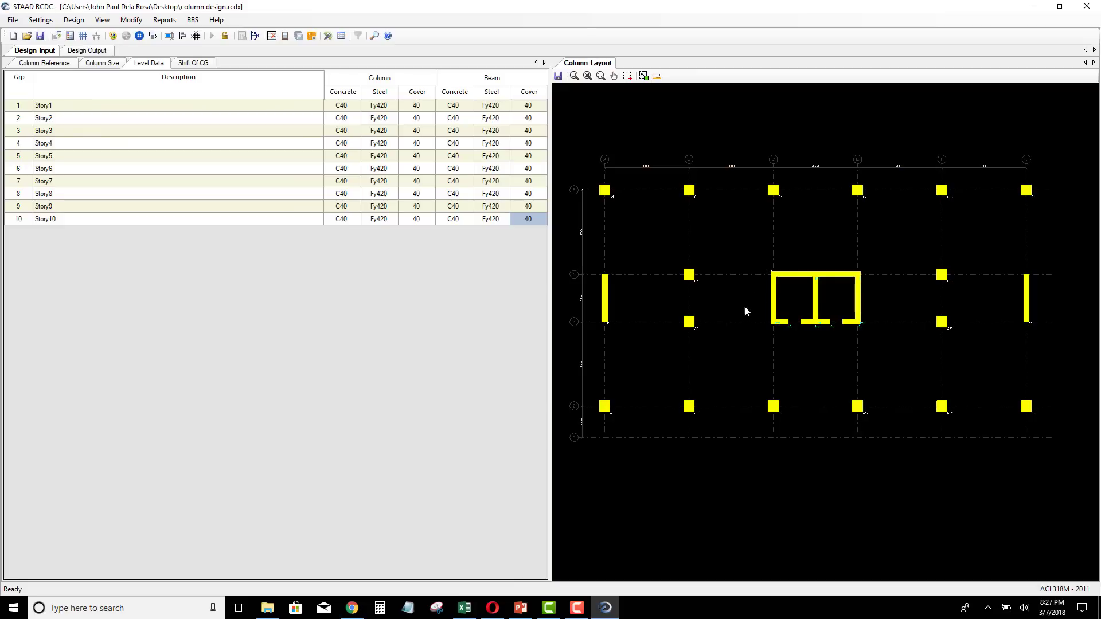
middle_click_drag(740, 308, 751, 329)
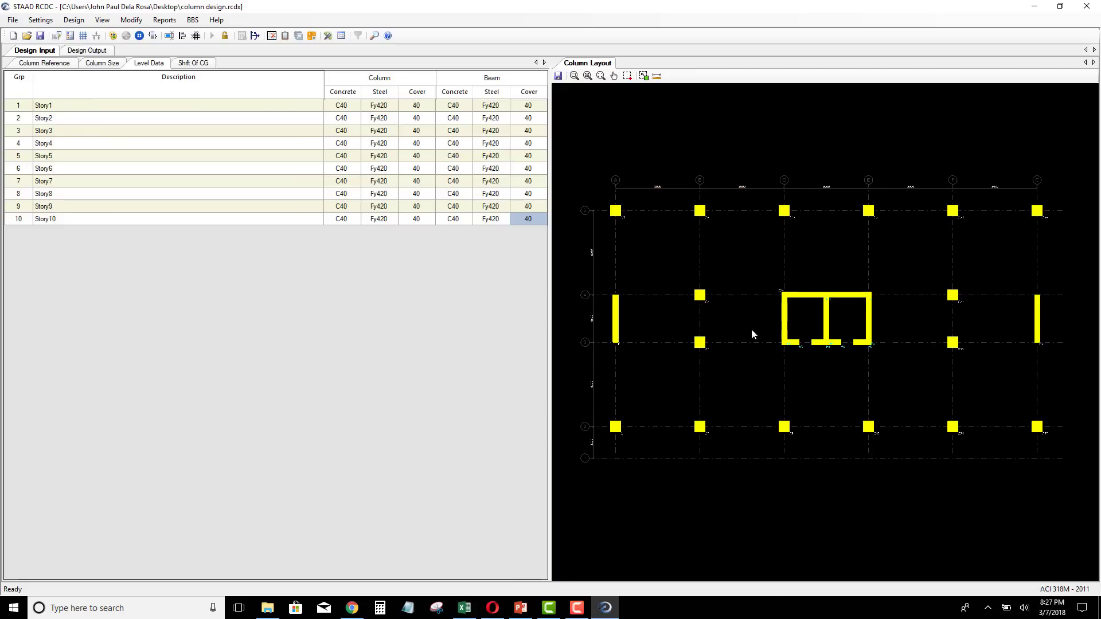
Save the column design and start a new ACI 318M - 2011 project with 1 as project, client and engineer
left_click(38, 37)
left_click(13, 22)
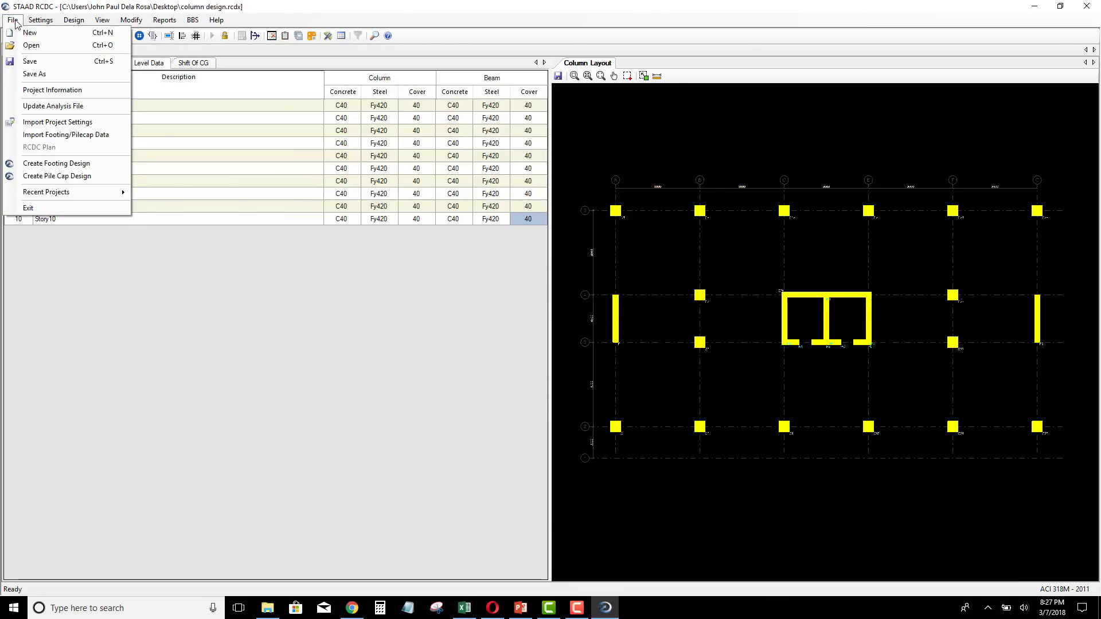
left_click(23, 35)
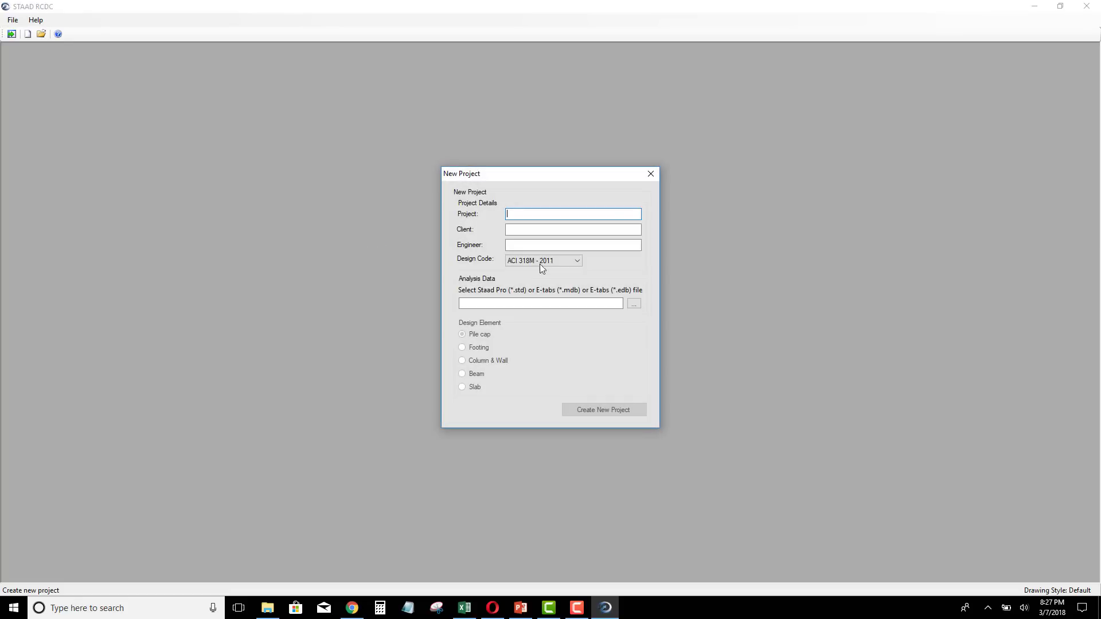
type("1")
left_click(524, 229)
type("1")
left_click(528, 245)
type("1")
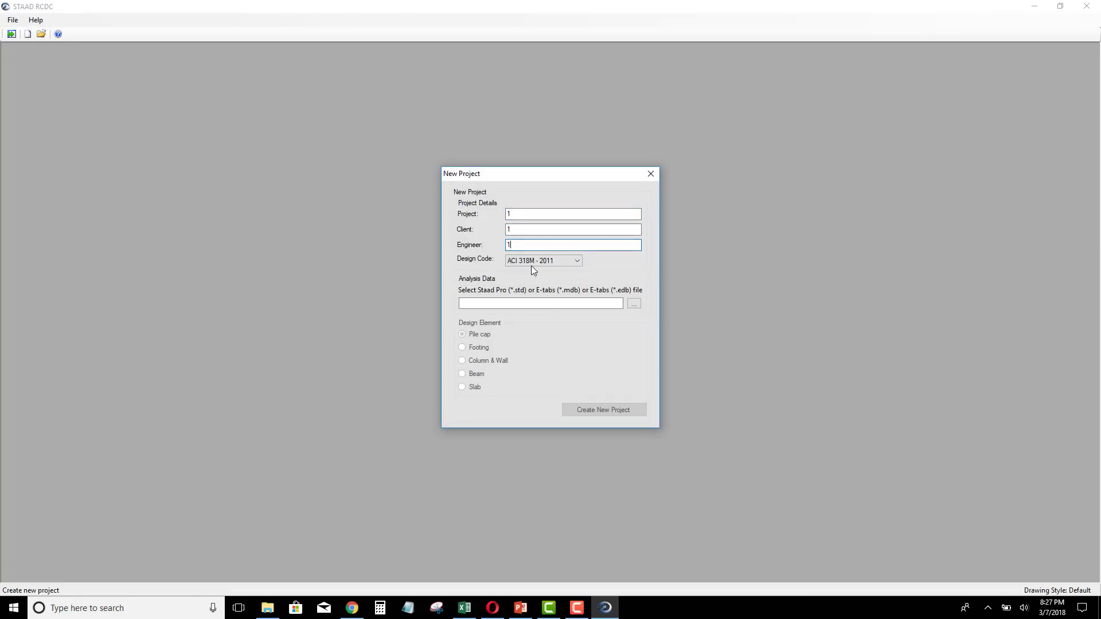
Load the ETABS SACD RCDC R10 Access database as analysis data and create a beam design project for level Story1
left_click(634, 304)
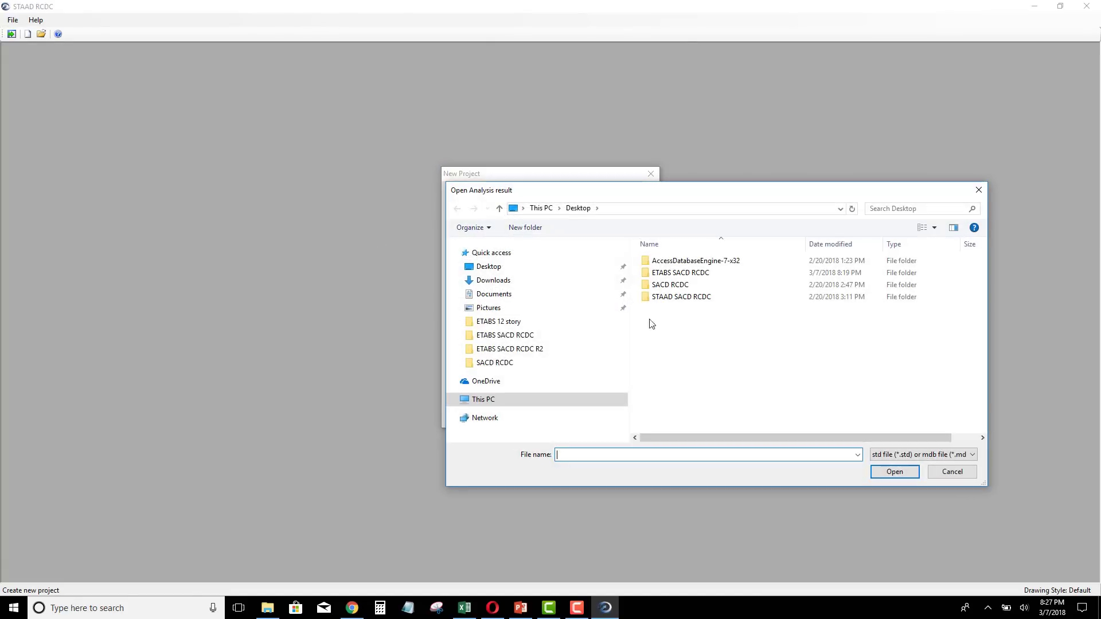
double_click(687, 274)
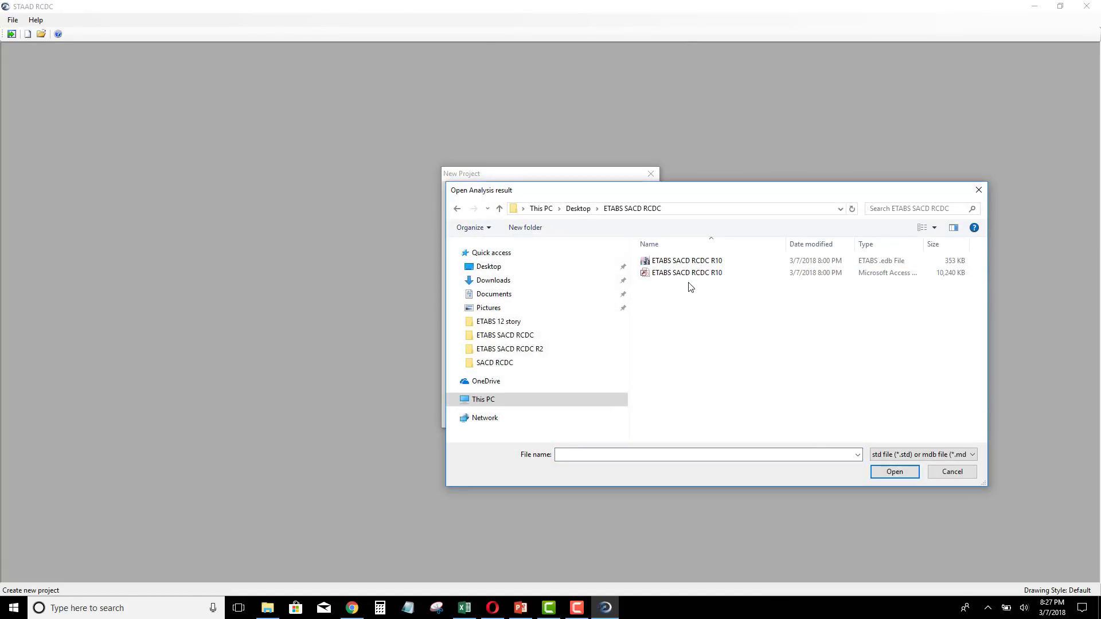
left_click(688, 273)
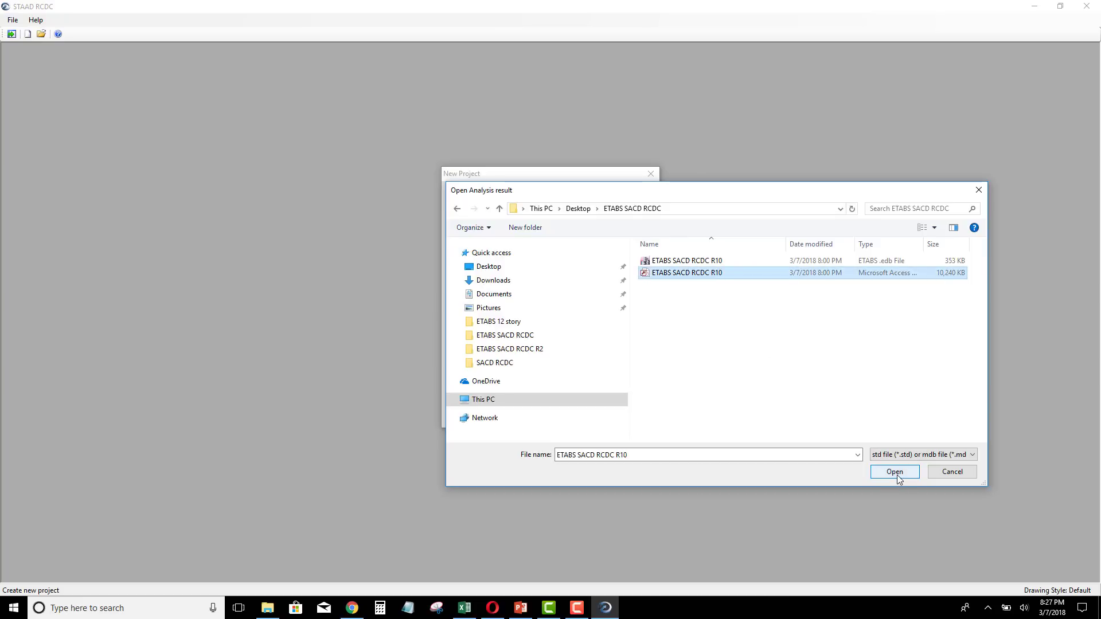
left_click(894, 472)
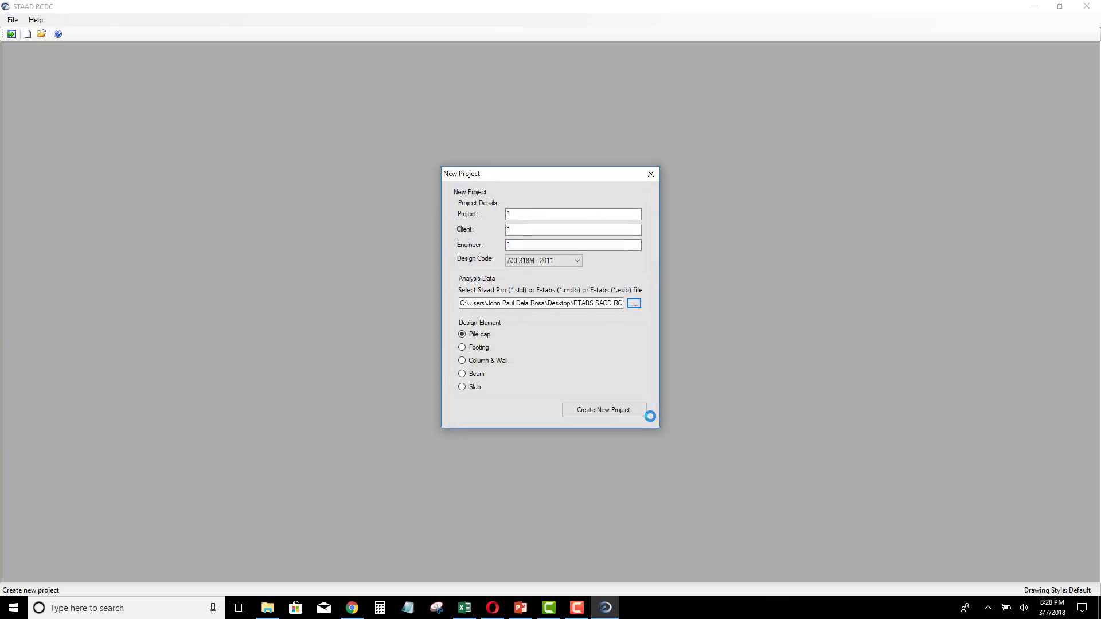
left_click(481, 374)
left_click(539, 351)
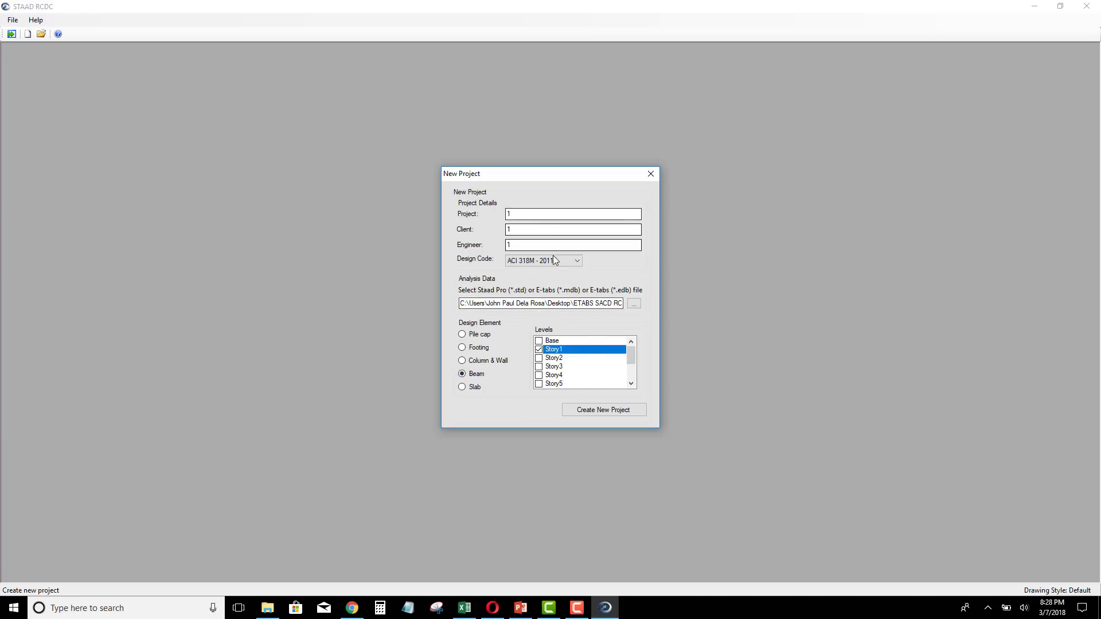
left_click(609, 414)
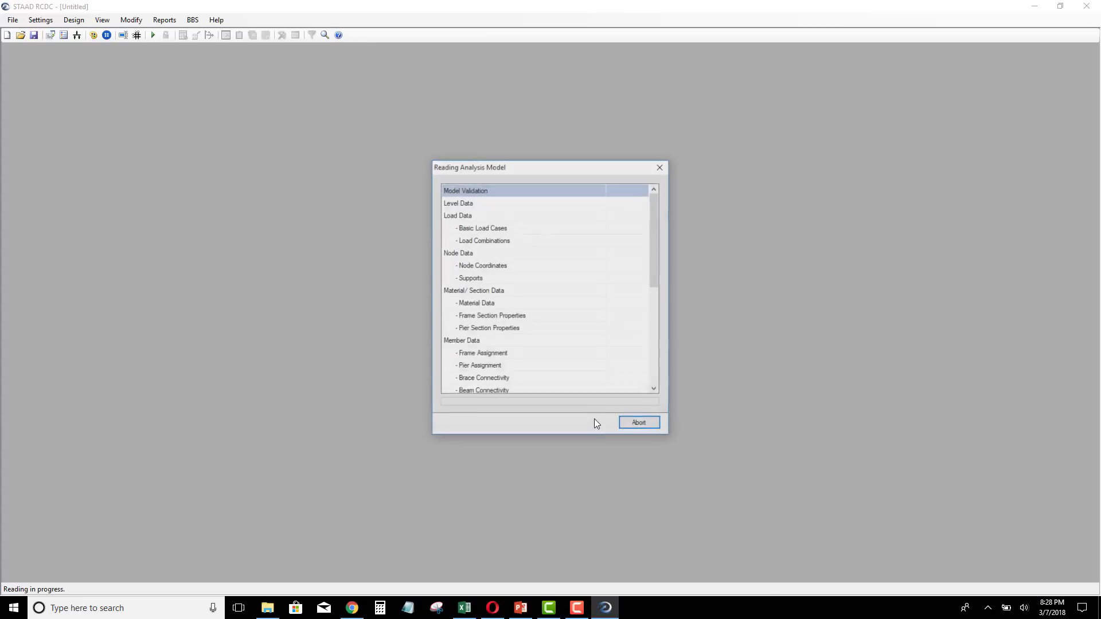
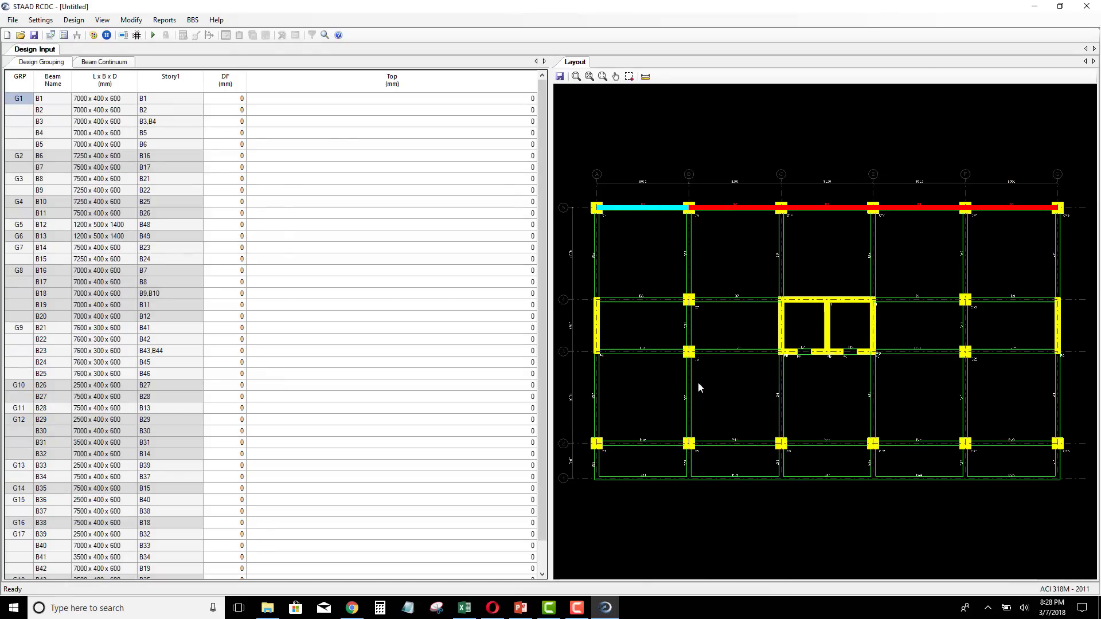
Examine coupling beams B12 and B13 between the core wall segments in the Story1 layout and their rows in the beam grouping table
scroll(828, 387, "up", 5)
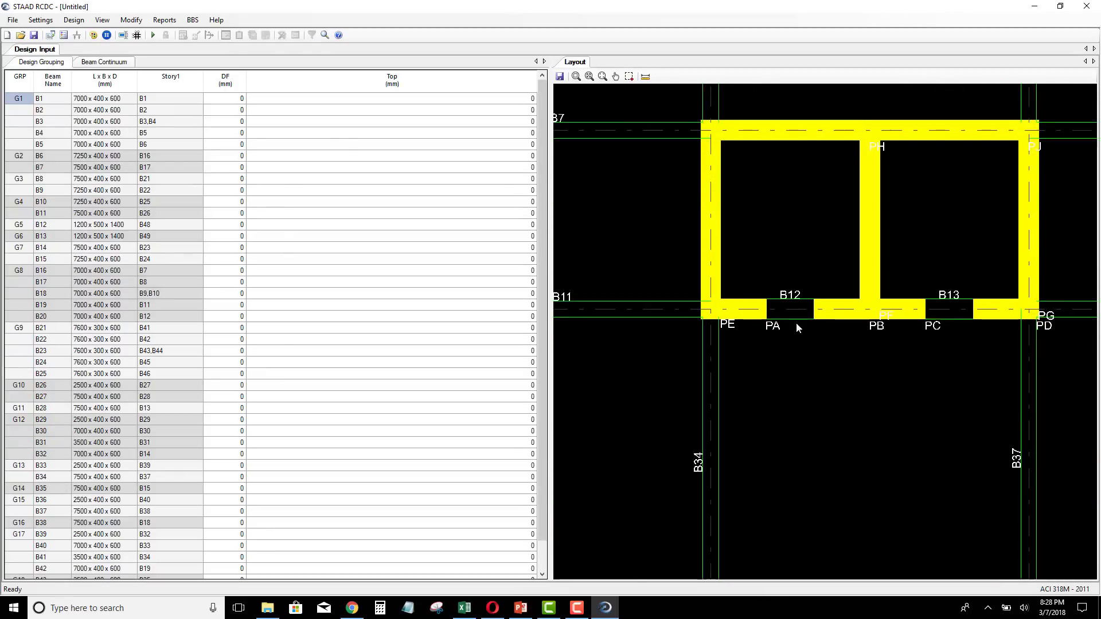
left_click(794, 309)
left_click(945, 316)
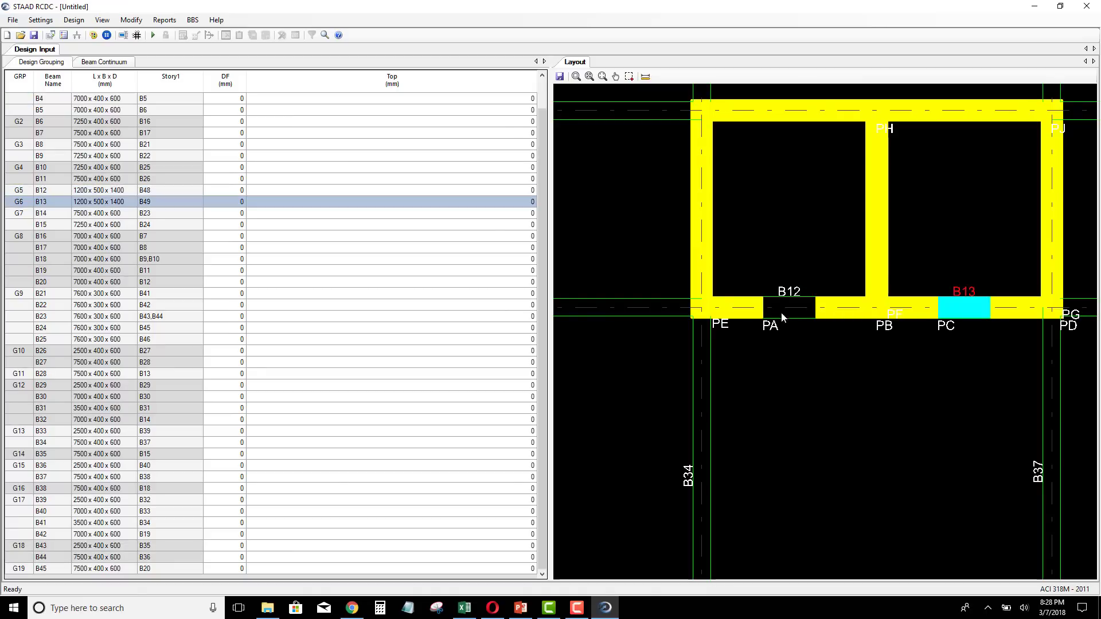
left_click(781, 312)
left_click(963, 319)
scroll(849, 343, "down", 3)
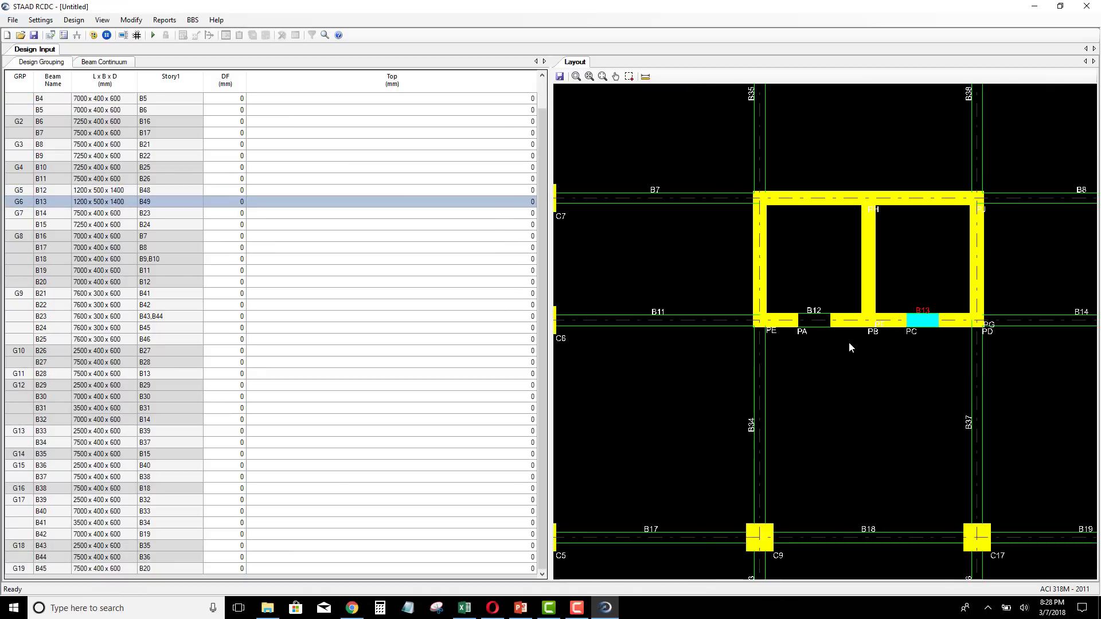
scroll(825, 347, "up", 2)
left_click(823, 330)
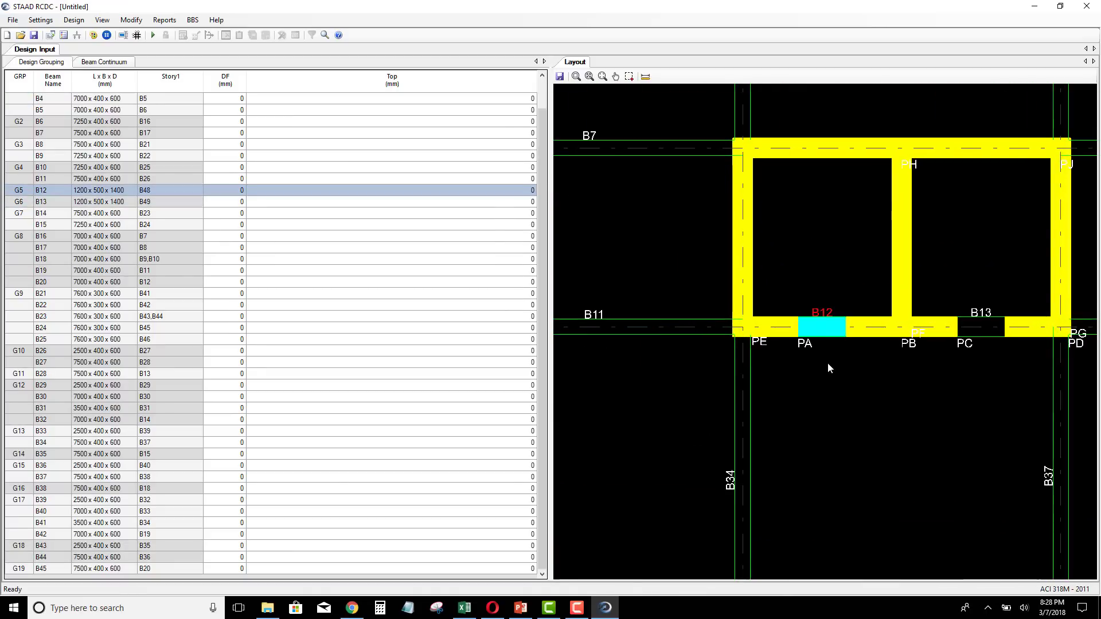
scroll(840, 384, "down", 5)
middle_click_drag(771, 391, 745, 375)
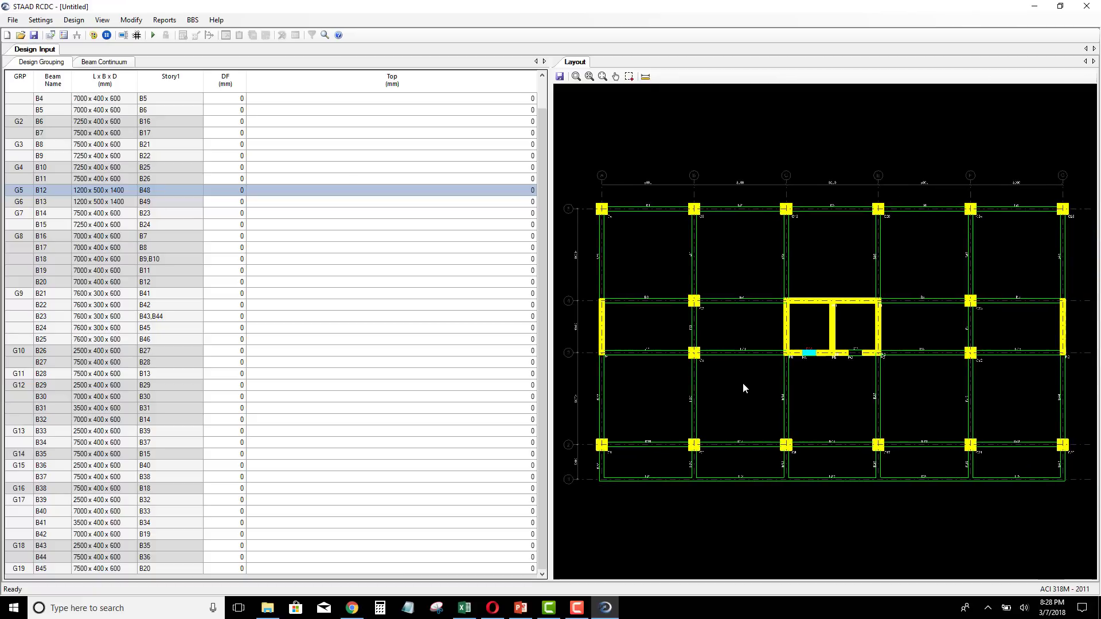
Assign load types to the analysis load cases: Dead as Dead Load, EX as Earthquake X, EY as Earthquake Y and LL as Live Load
left_click(41, 20)
left_click(64, 101)
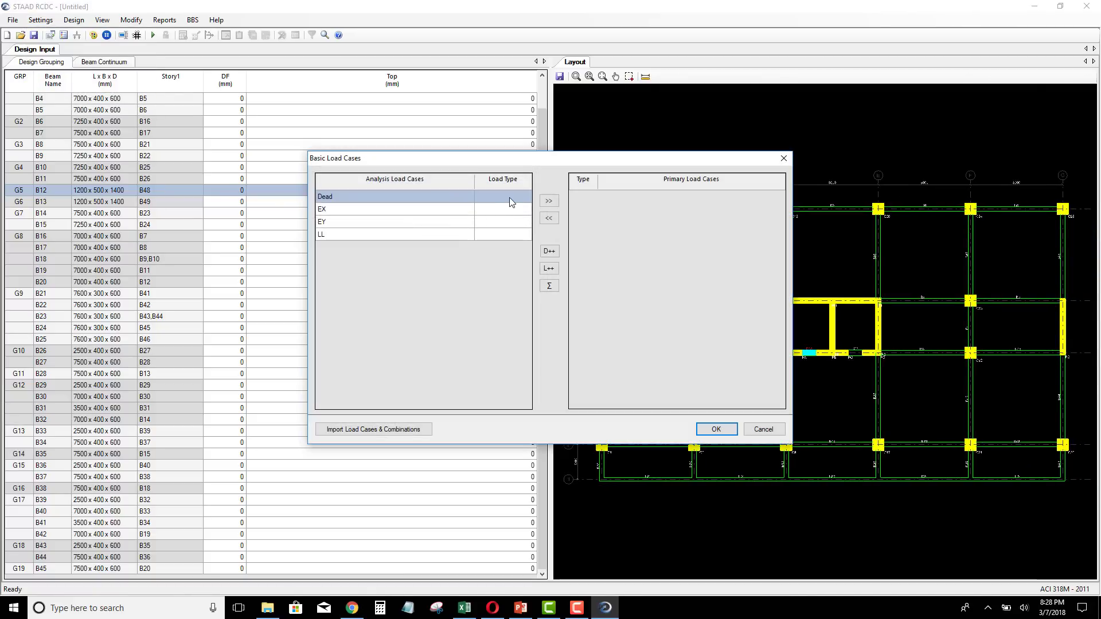
left_click(511, 201)
left_click(513, 198)
left_click(514, 208)
left_click(523, 211)
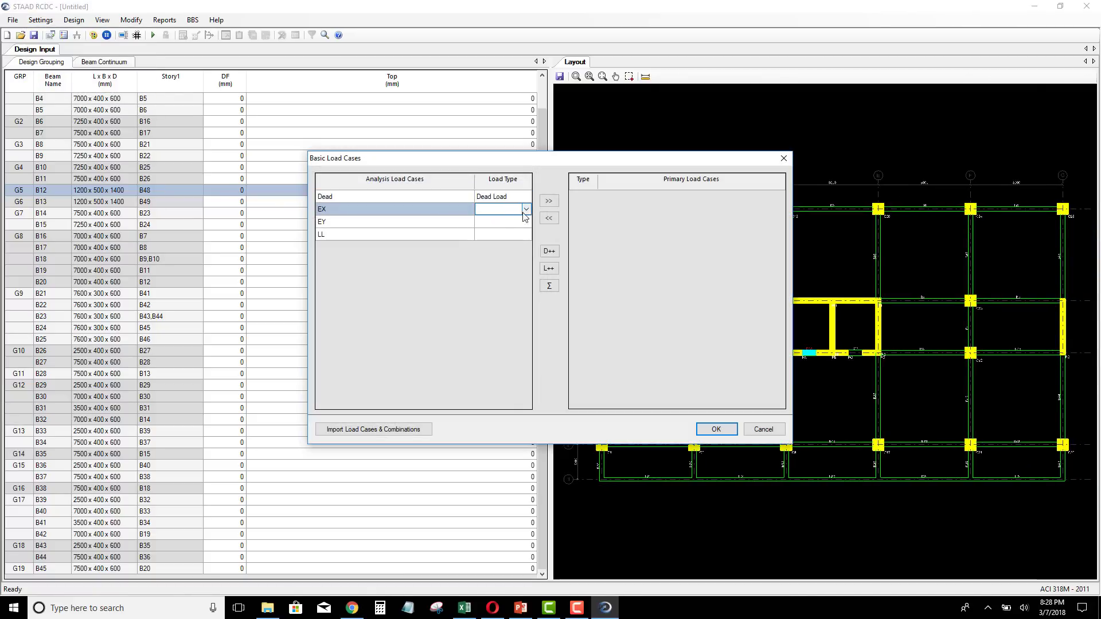
left_click(524, 211)
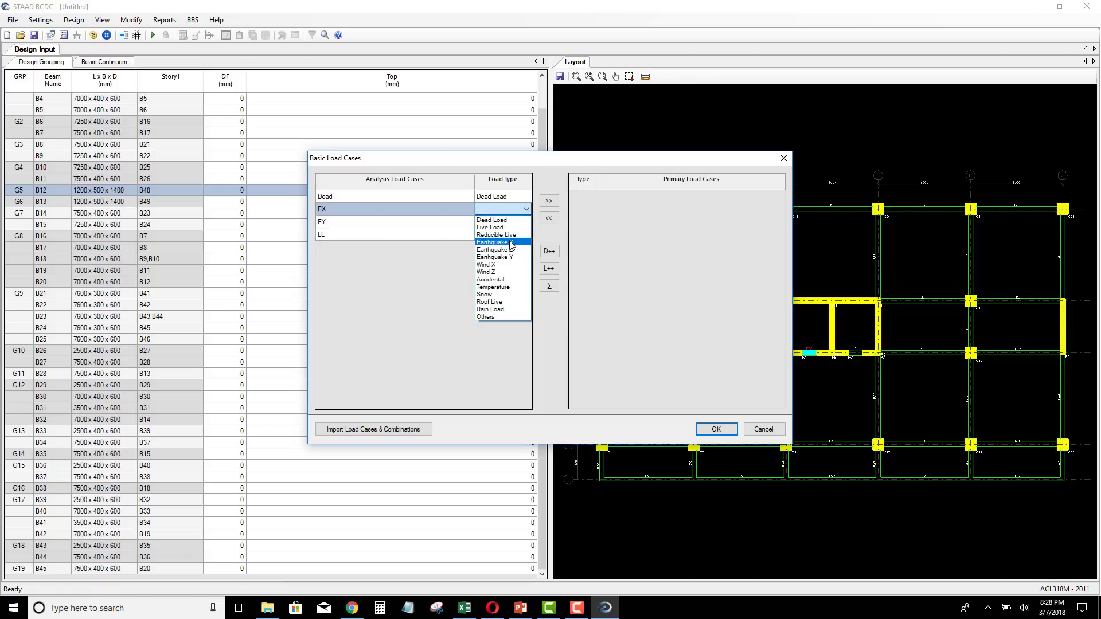
left_click(511, 243)
left_click(518, 224)
left_click(525, 223)
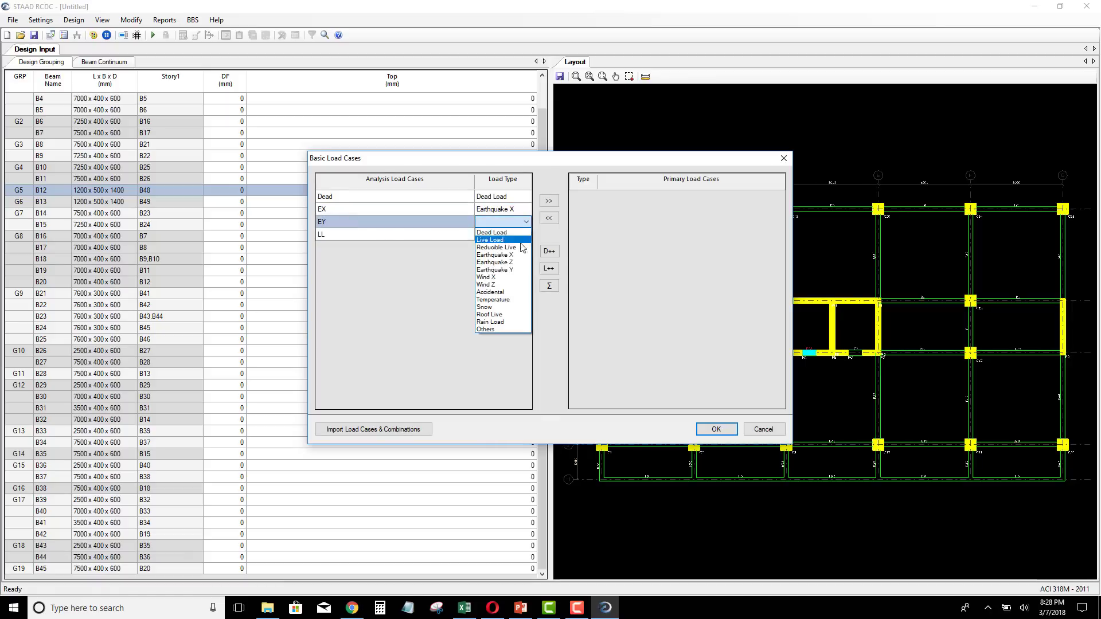
left_click(520, 269)
left_click(524, 240)
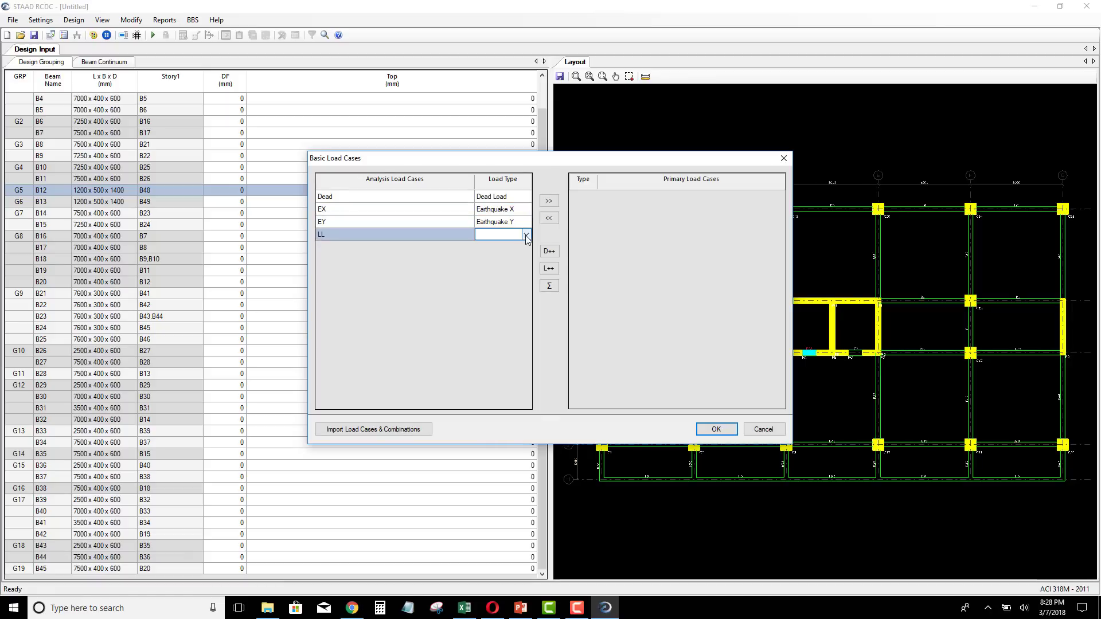
left_click(525, 236)
left_click(509, 253)
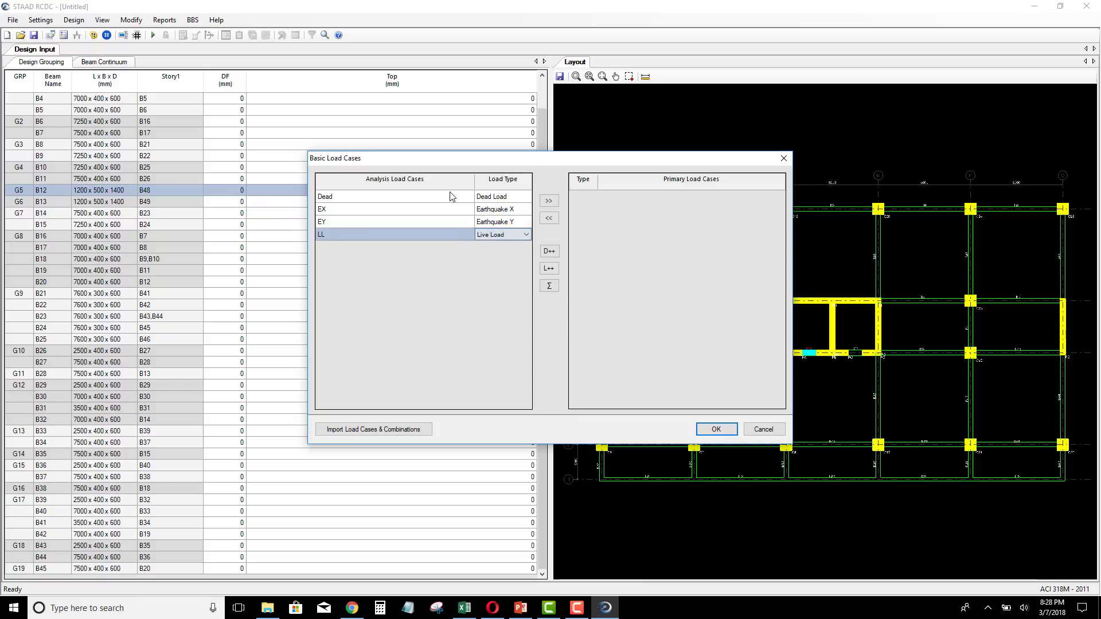
Add all four analysis load cases as primary load cases and generate the design load combinations from the template
left_click_drag(452, 196, 447, 239)
left_click(548, 201)
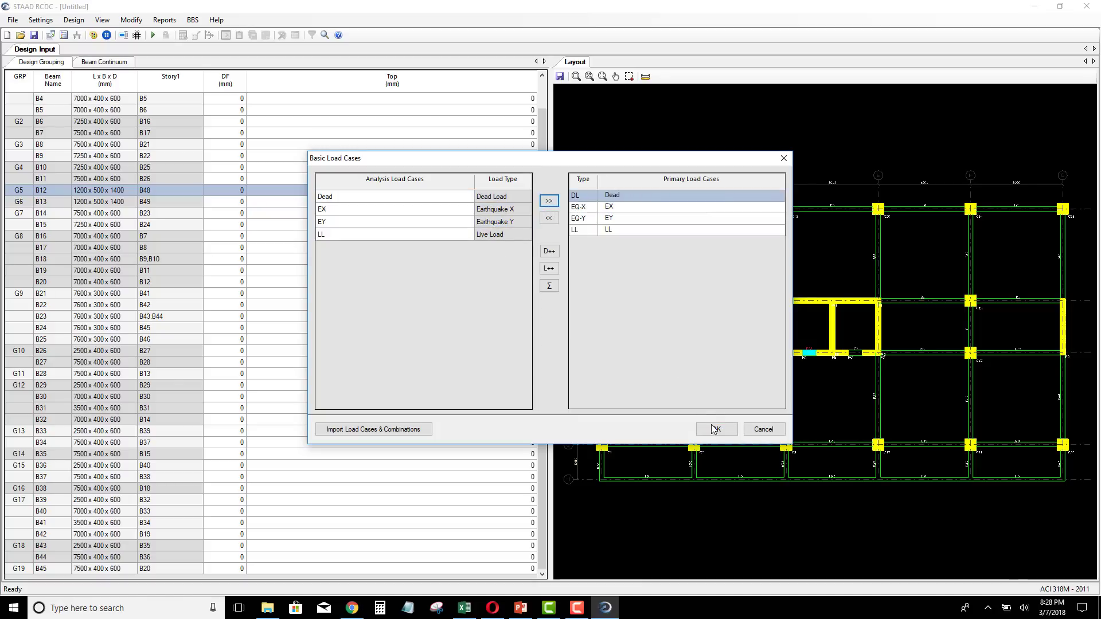
left_click(713, 428)
left_click(659, 415)
left_click(672, 386)
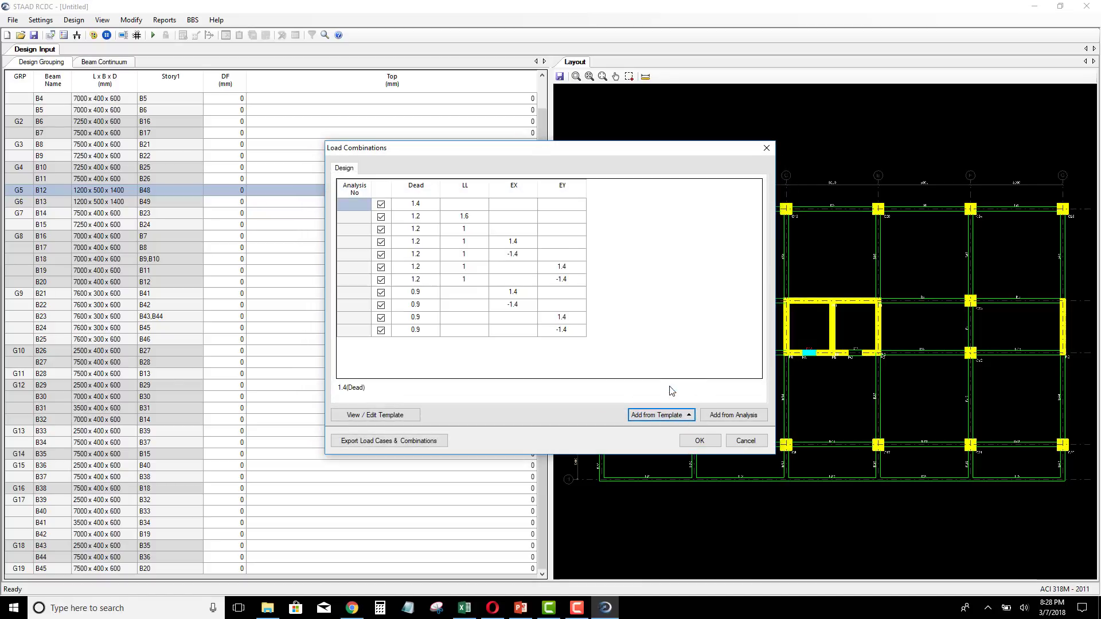
Set the positive EX and EY factors to 1 in the 1.2 Dead and 0.9 Dead load combinations
left_click(527, 244)
type("1")
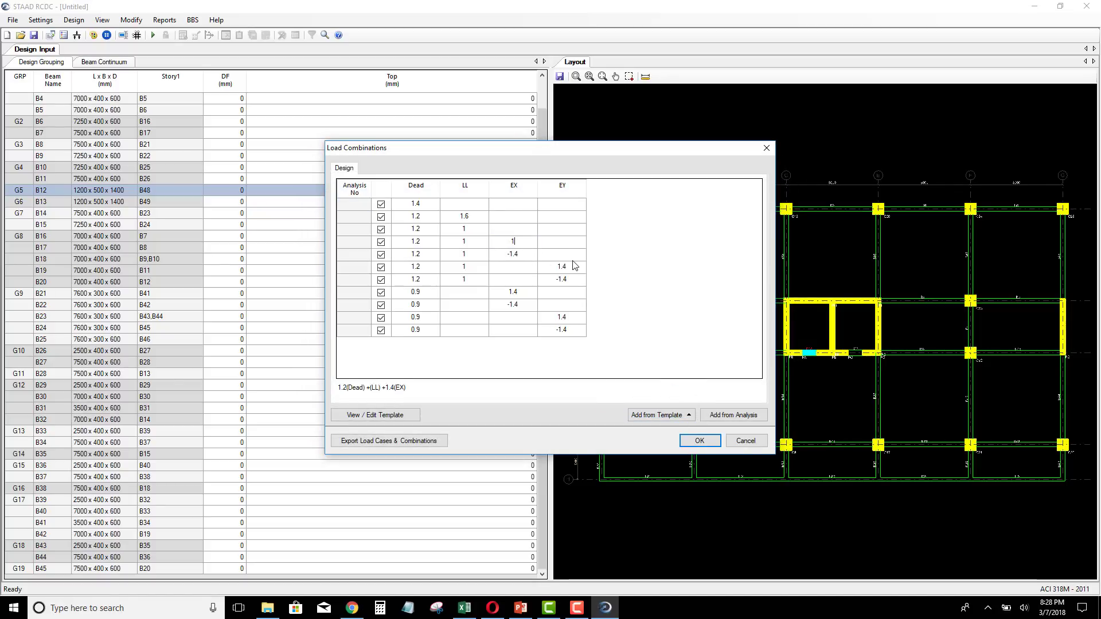
left_click(574, 267)
type("1")
left_click(528, 294)
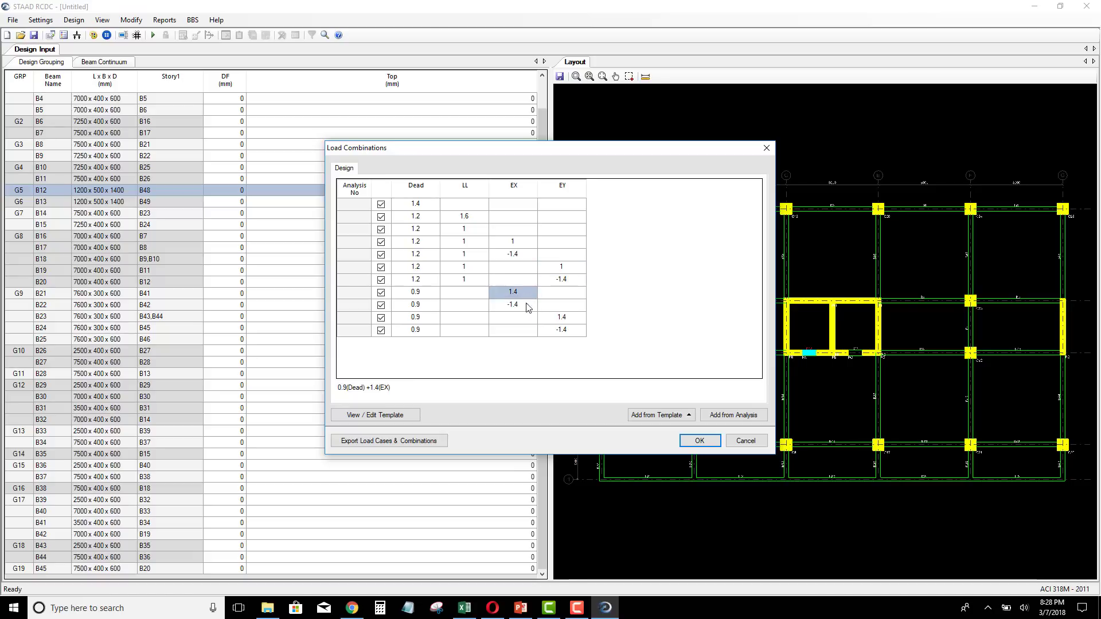
type("1")
left_click(580, 319)
type("1")
Set the negative EX and EY factors to -1 in the 1.2 Dead load combinations
left_click(528, 257)
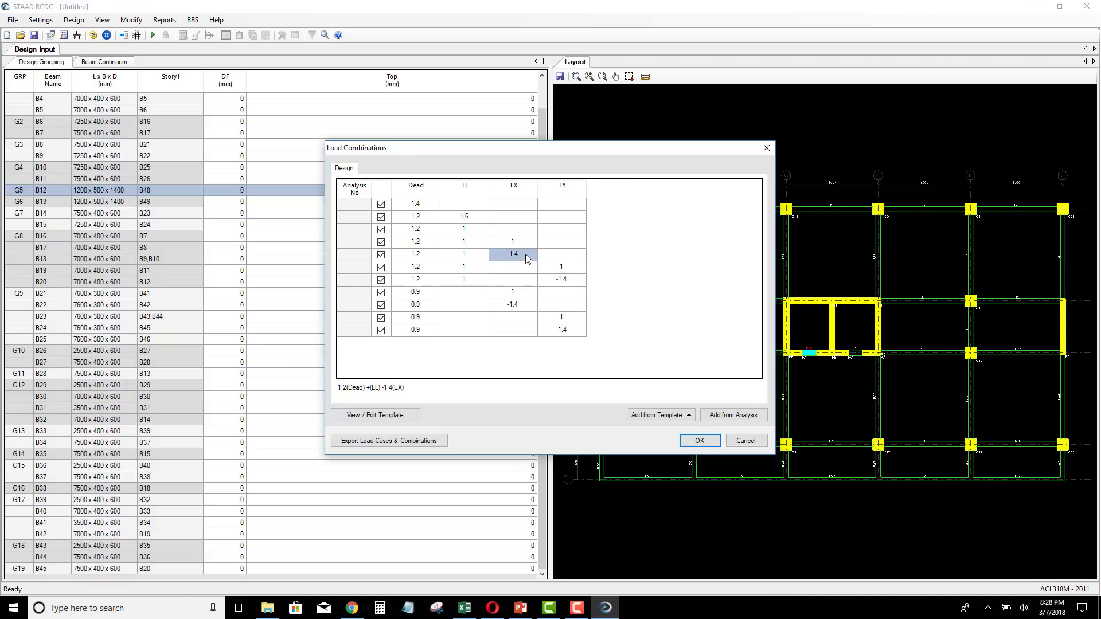
left_click(526, 257)
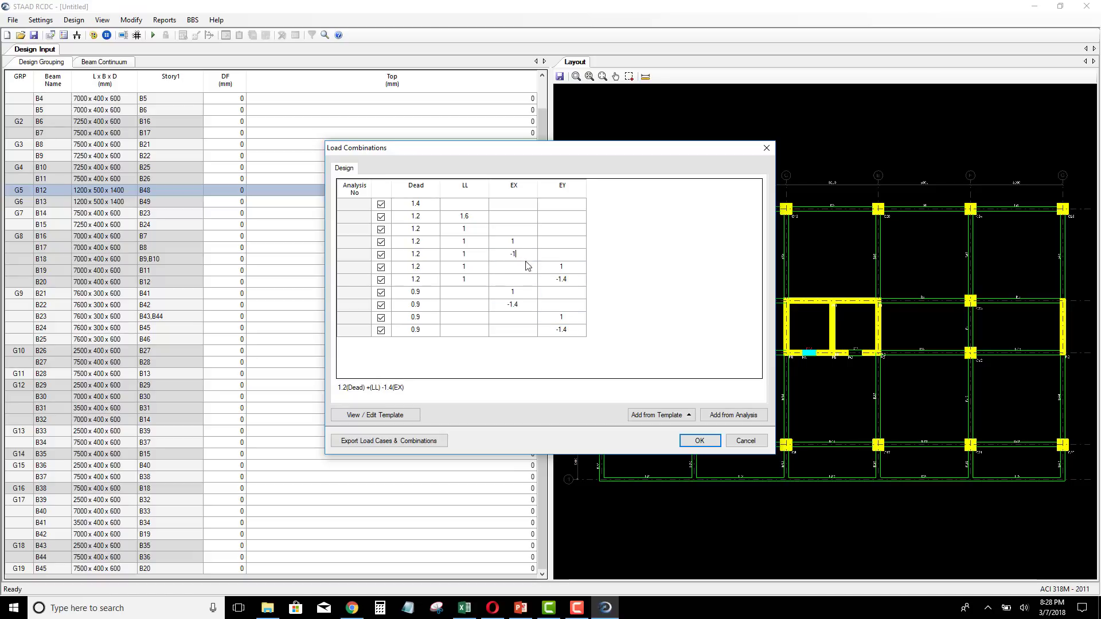
type("-1")
left_click(547, 267)
right_click(522, 260)
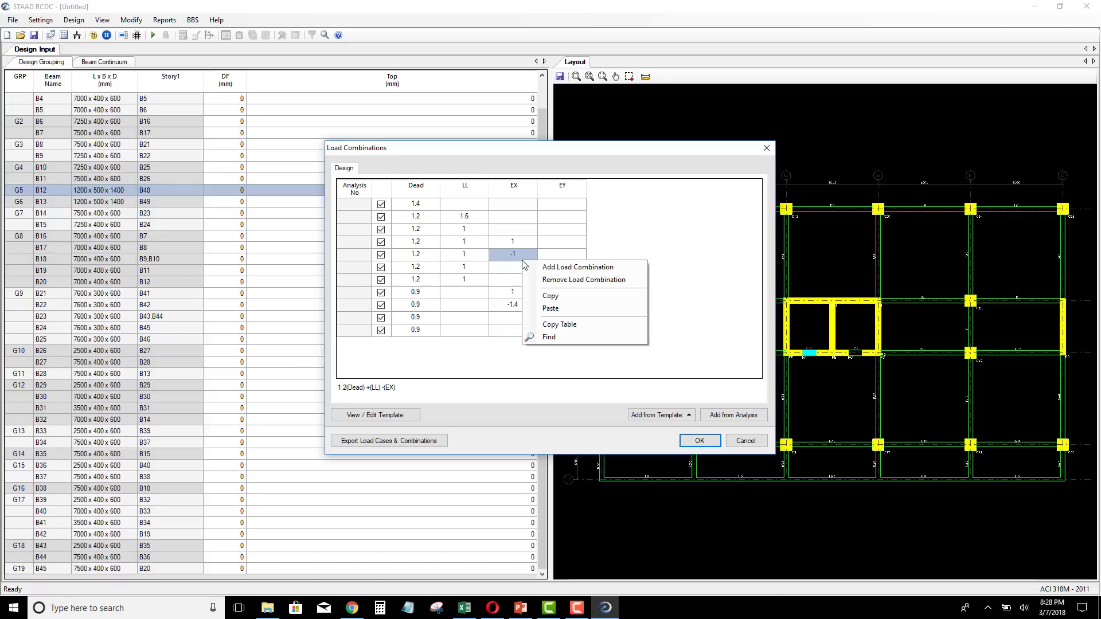
left_click(549, 296)
left_click(560, 279)
right_click(570, 281)
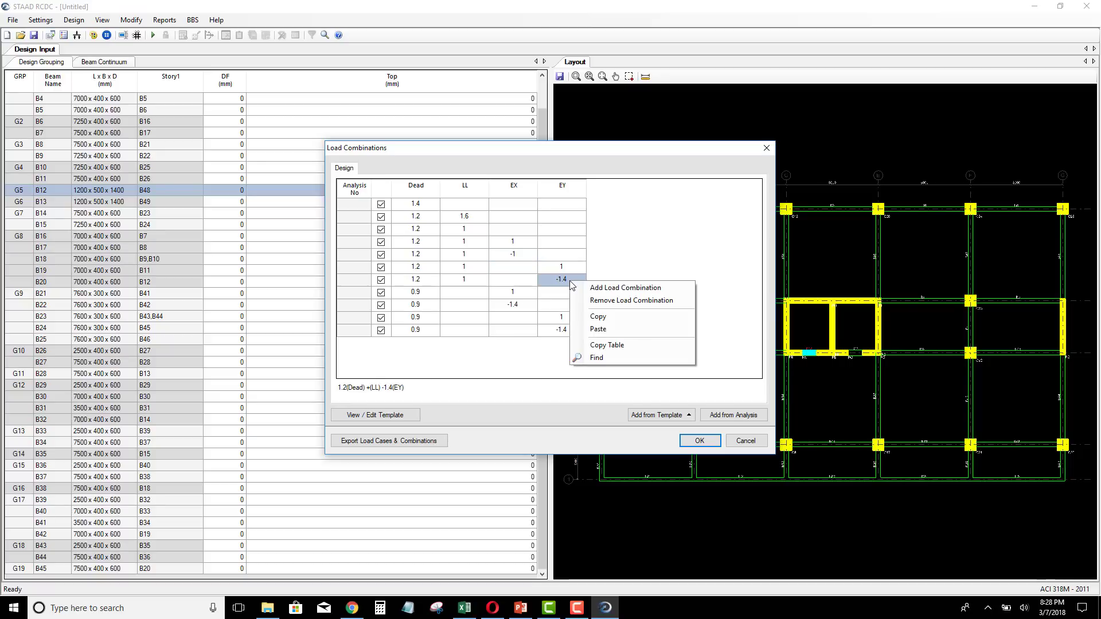
left_click(598, 328)
Set the negative EX and EY factors to -1 in the 0.9 Dead combinations and accept the load combinations
left_click(525, 308)
right_click(528, 308)
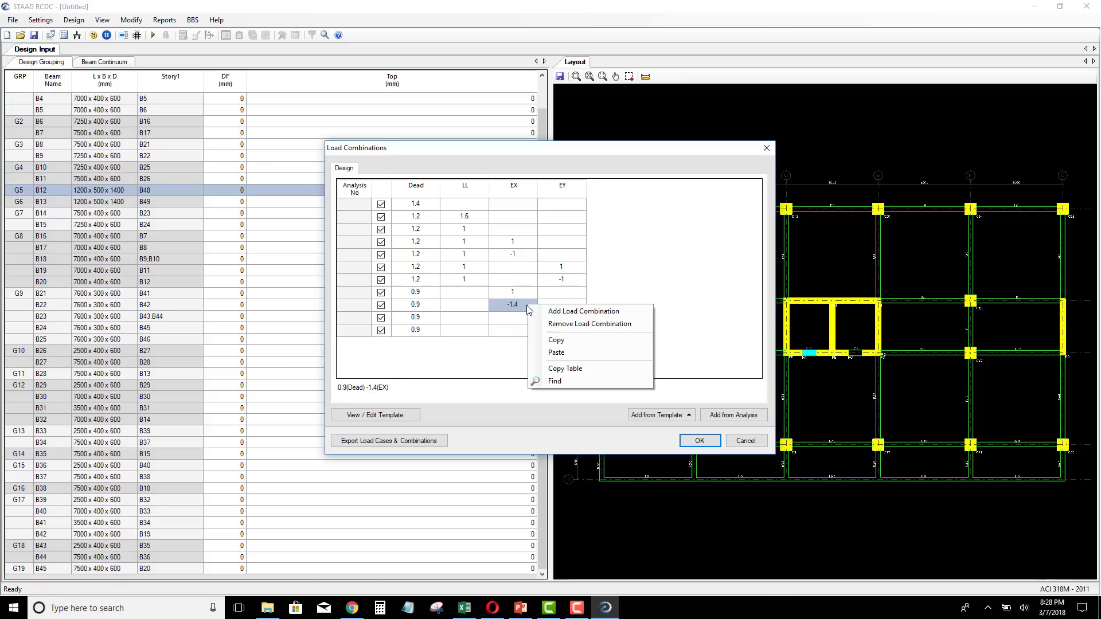
left_click(556, 352)
left_click(573, 334)
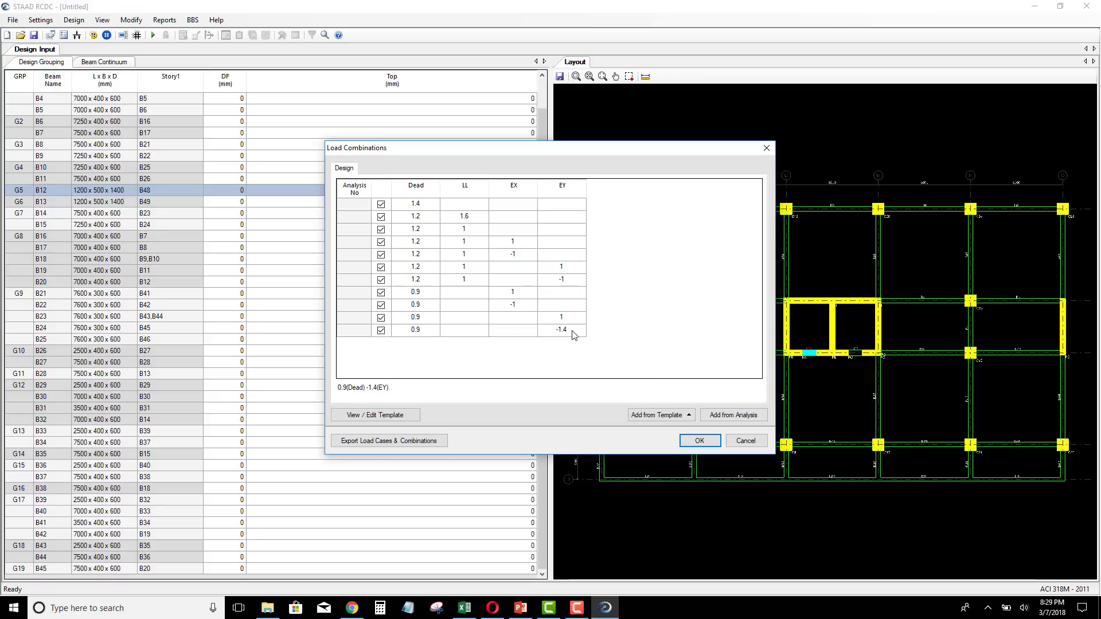
right_click(573, 334)
left_click(601, 381)
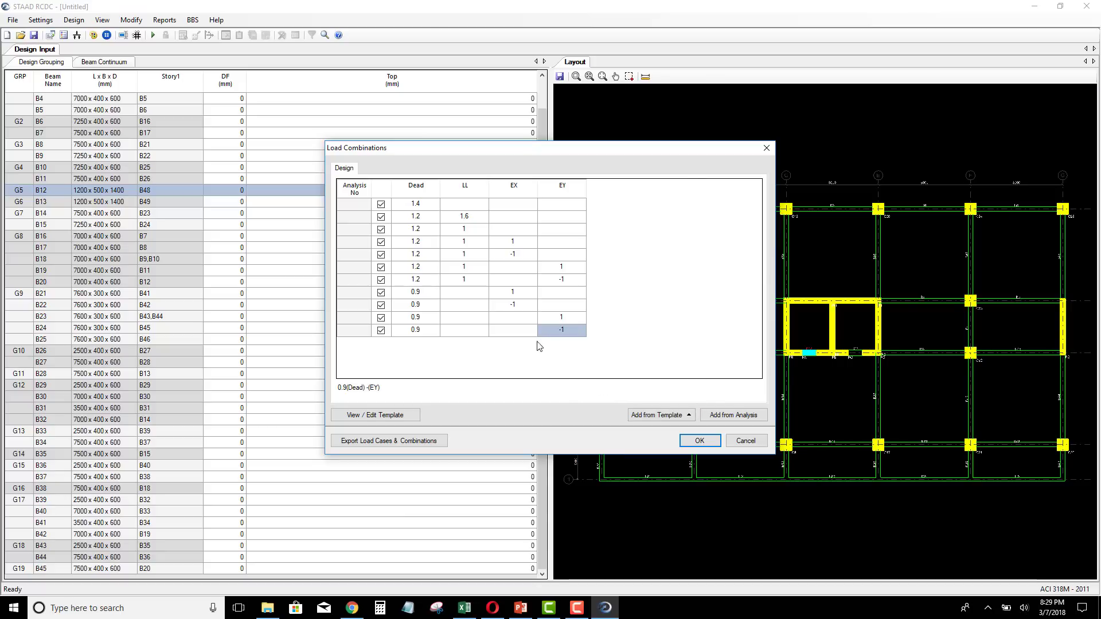
left_click(521, 333)
left_click(526, 318)
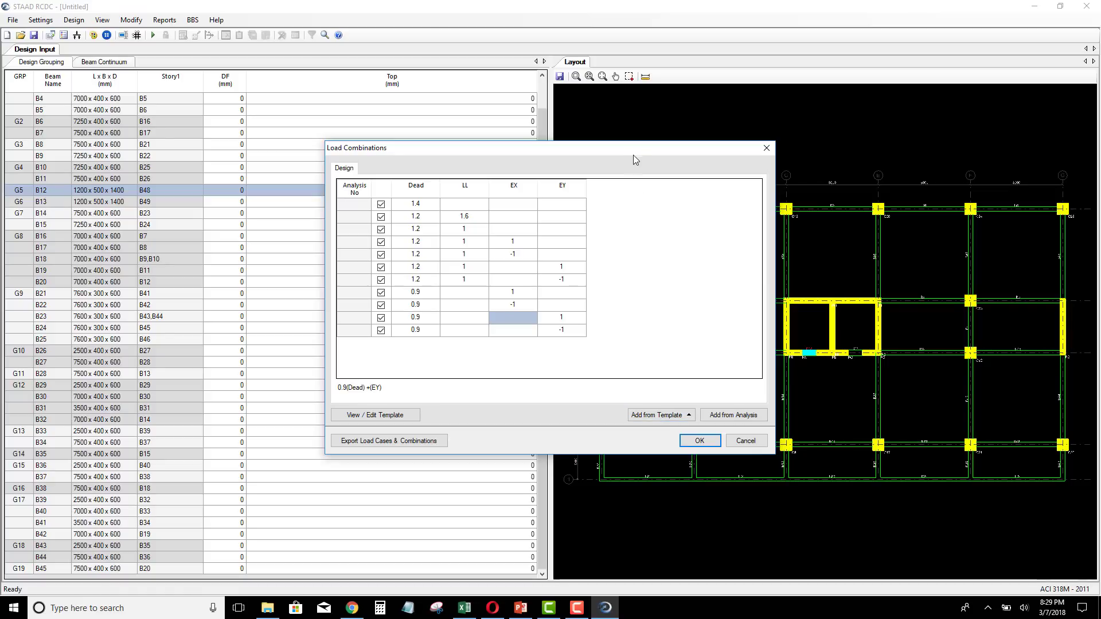
left_click_drag(633, 155, 639, 150)
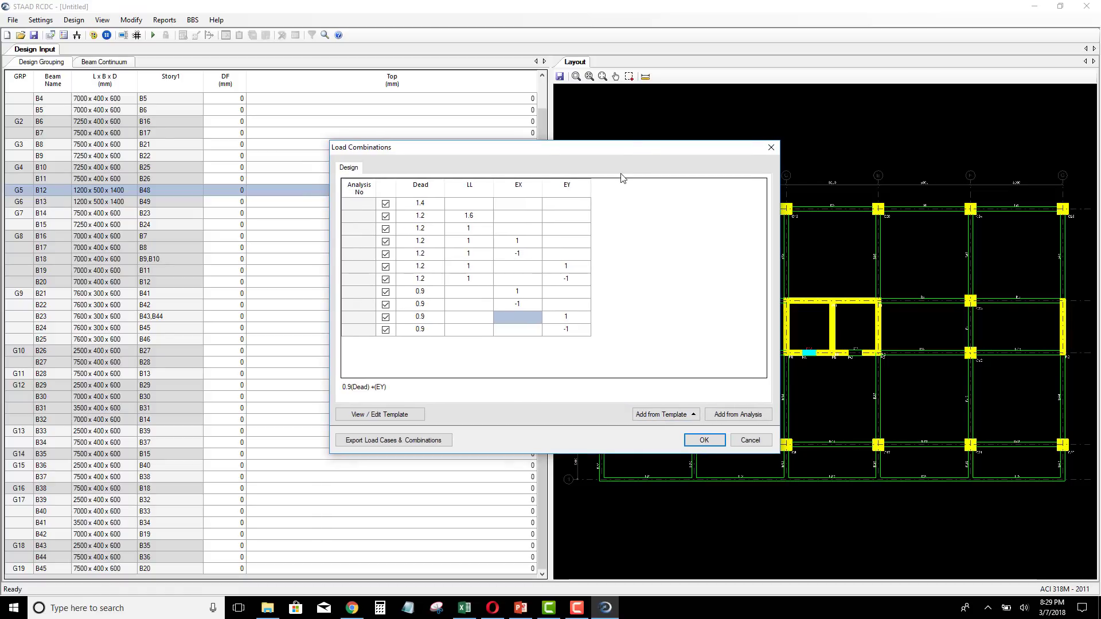
left_click(703, 440)
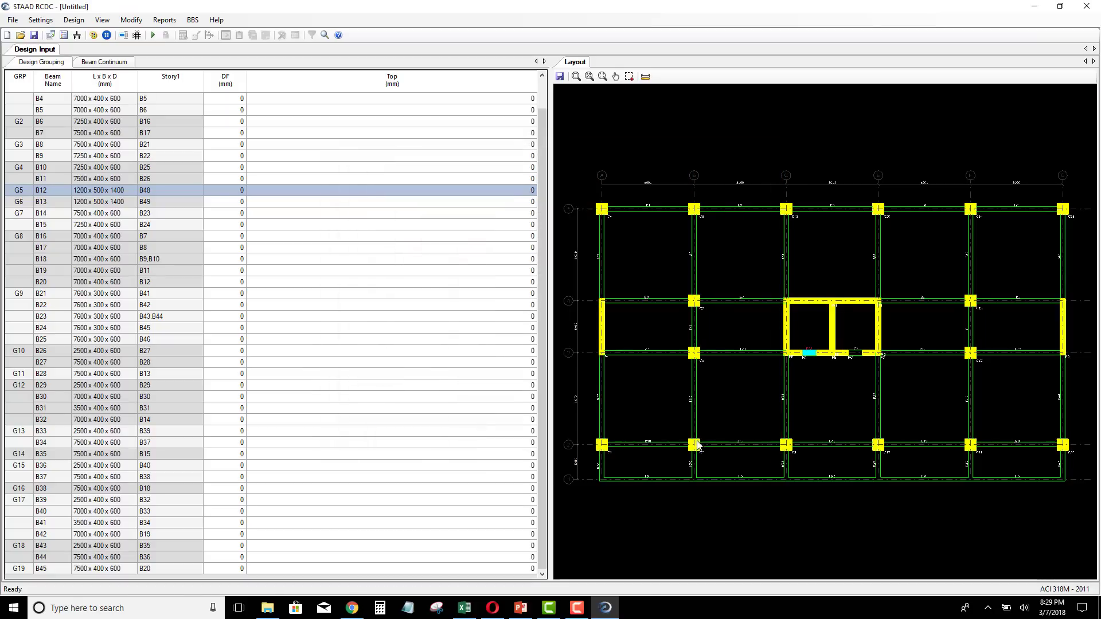
In the general and reinforcement settings, enable Ignore Torsion and ductile design with the Special frame type
left_click(40, 20)
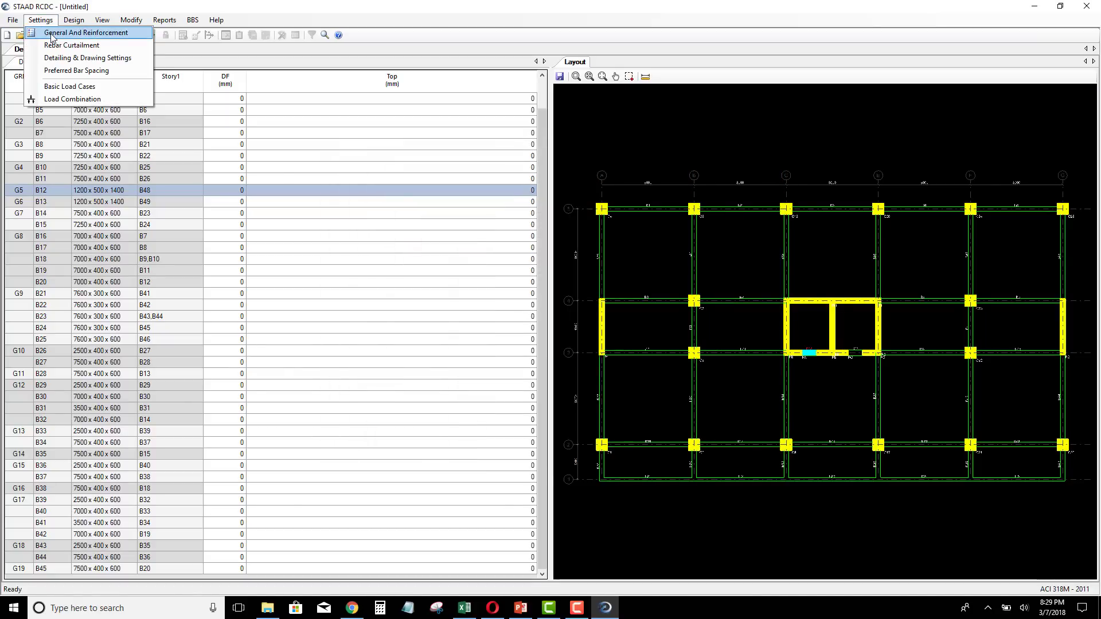
left_click(51, 35)
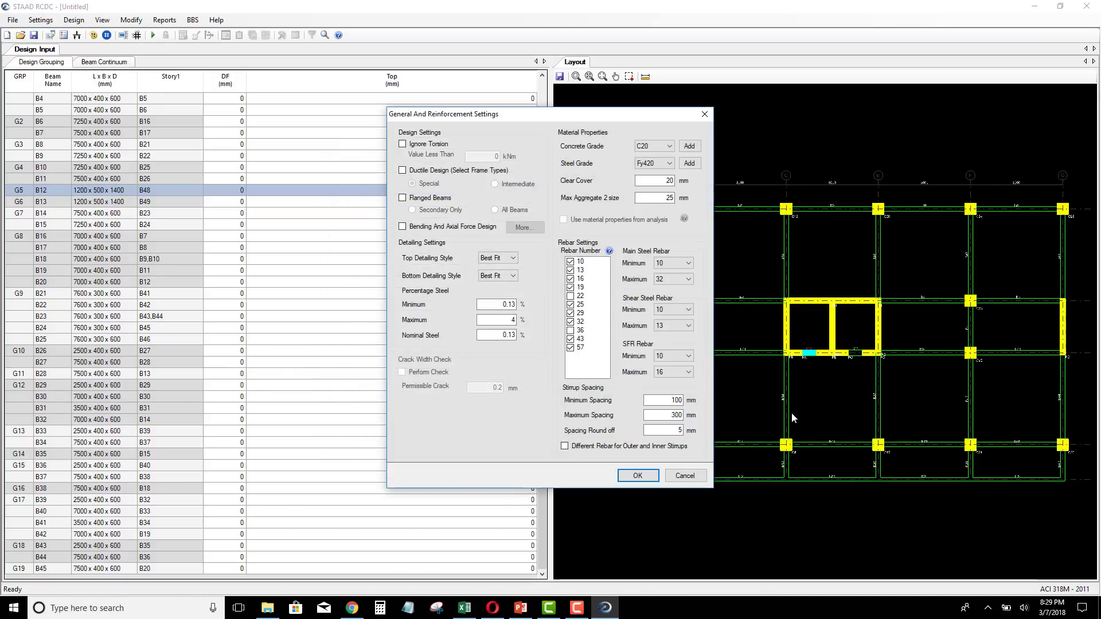
left_click(431, 144)
left_click(402, 170)
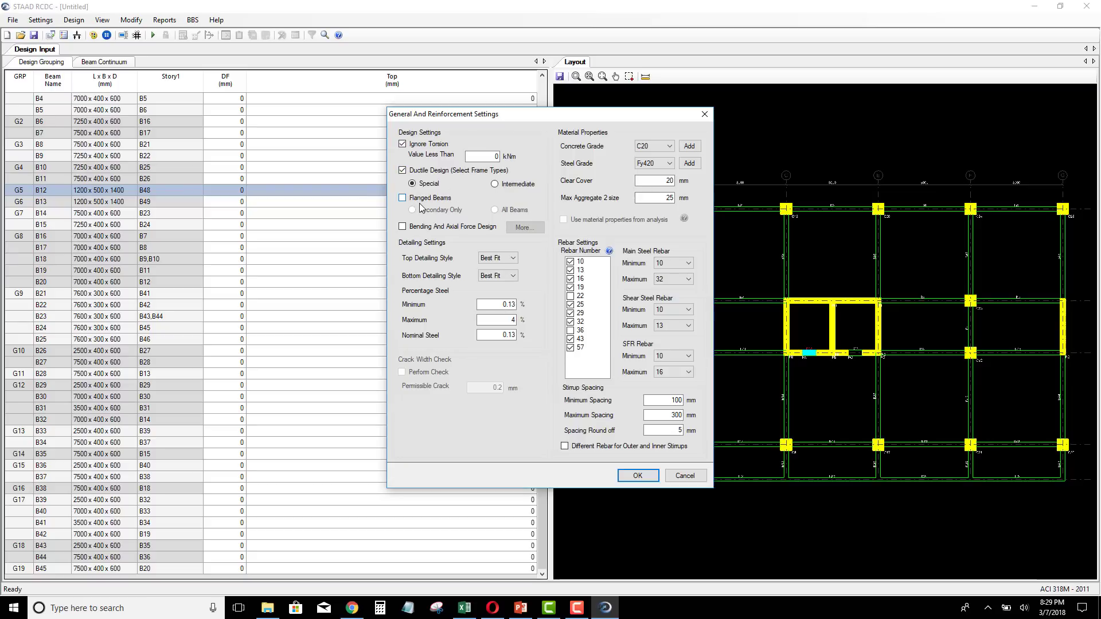
Set the beam concrete grade to C40, the clear cover to 40 mm and the maximum aggregate size to 20 mm
left_click(664, 146)
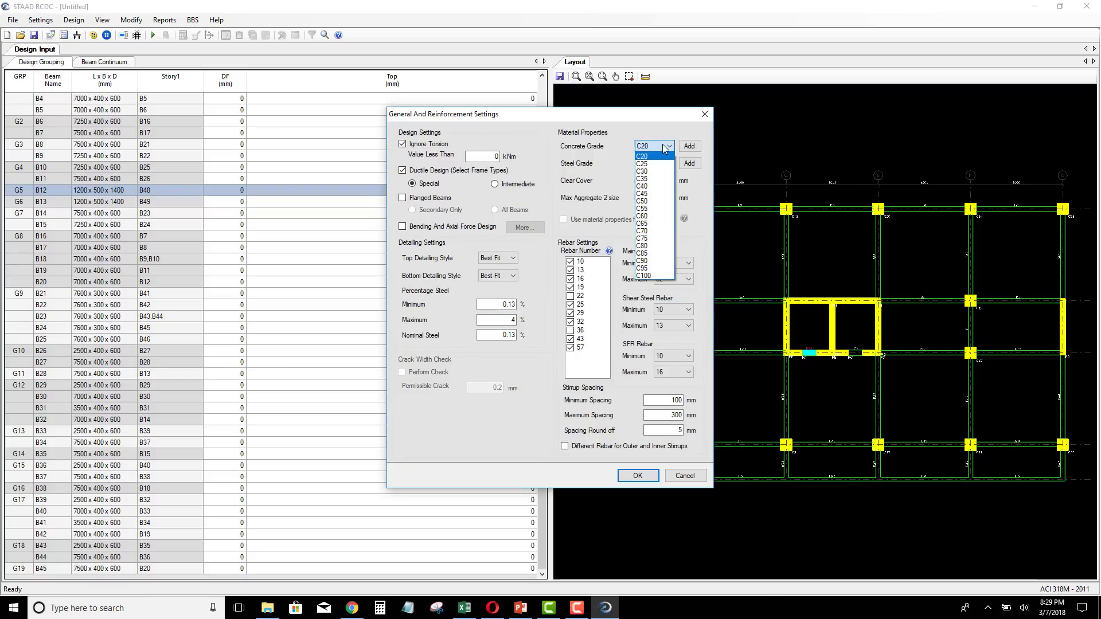
left_click(652, 186)
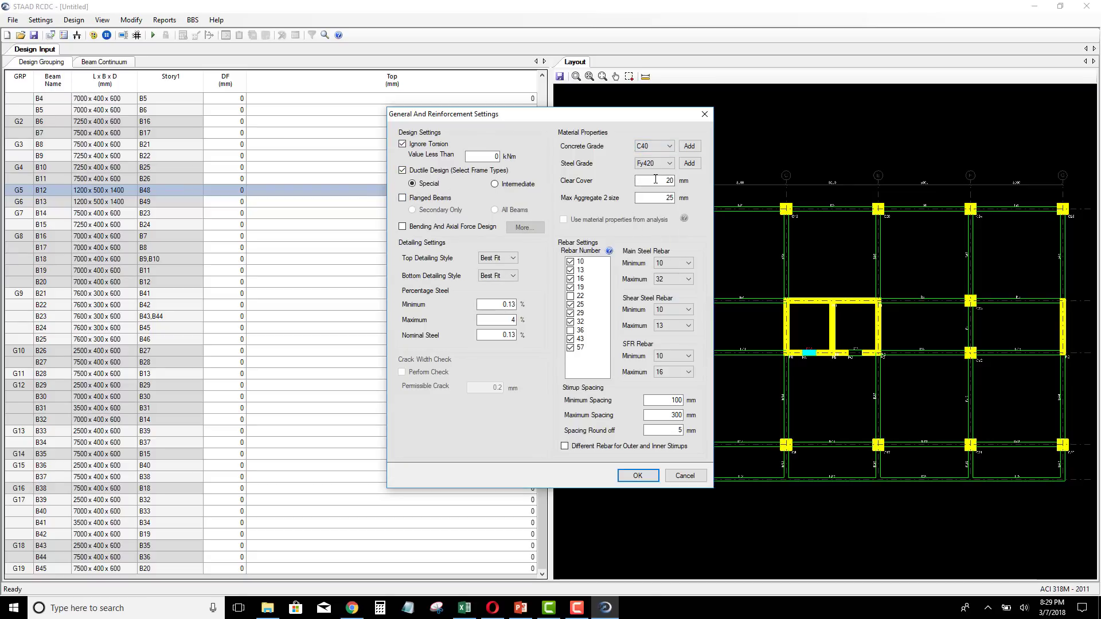
left_click_drag(655, 179, 698, 184)
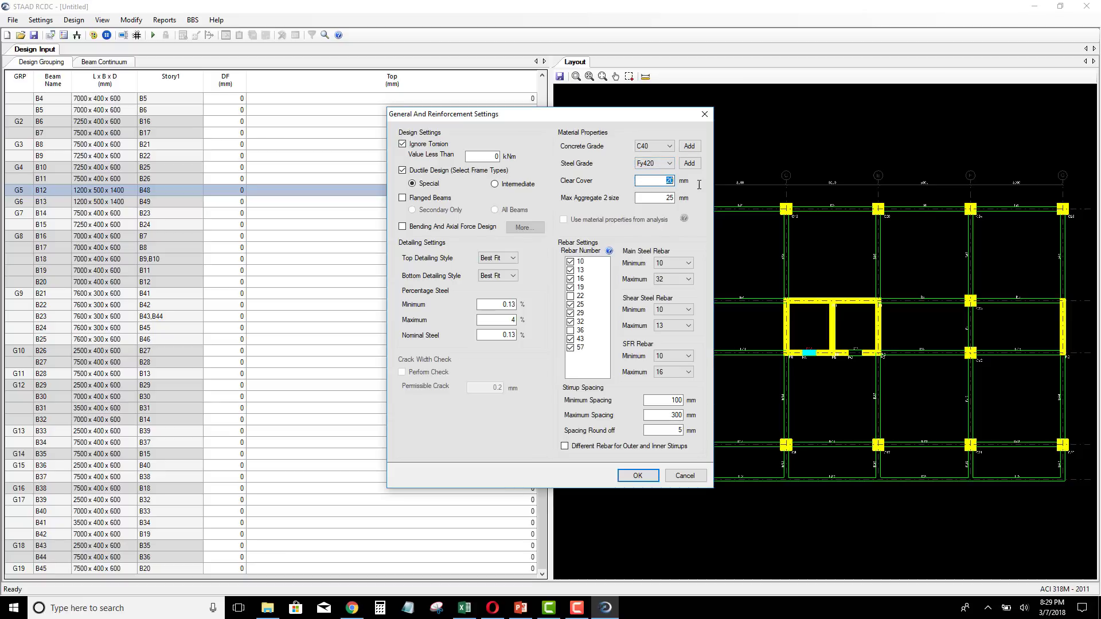
type("40")
left_click_drag(664, 198, 679, 200)
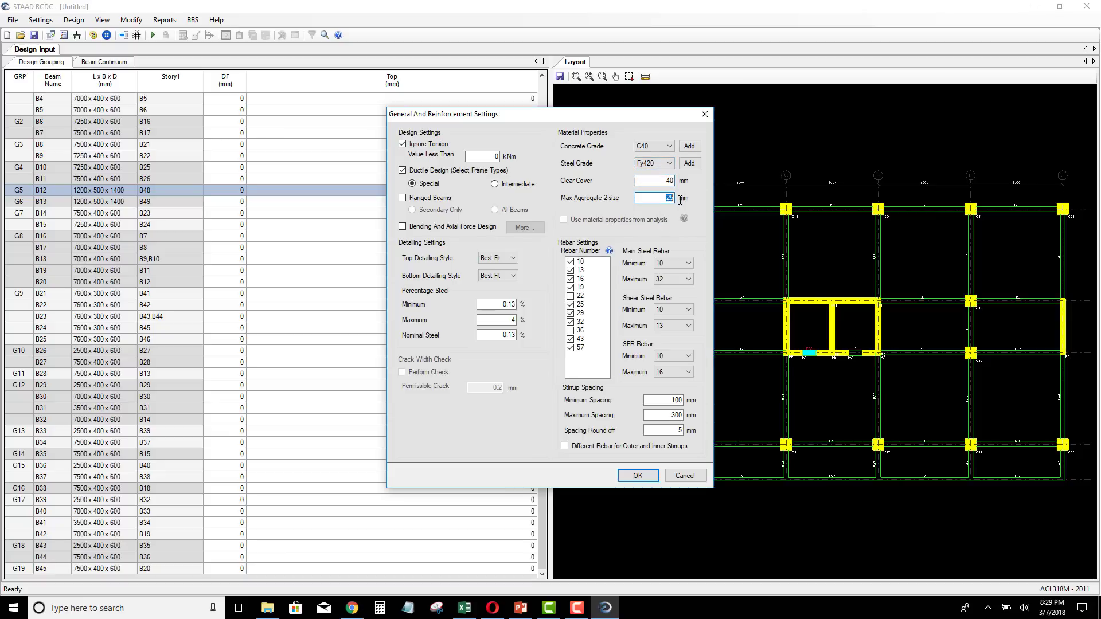
List rebar by diameter, set the minimum main bar to 16 and the minimum shear bar to 10, and accept the settings
right_click(595, 277)
left_click(614, 282)
left_click(674, 263)
left_click(659, 314)
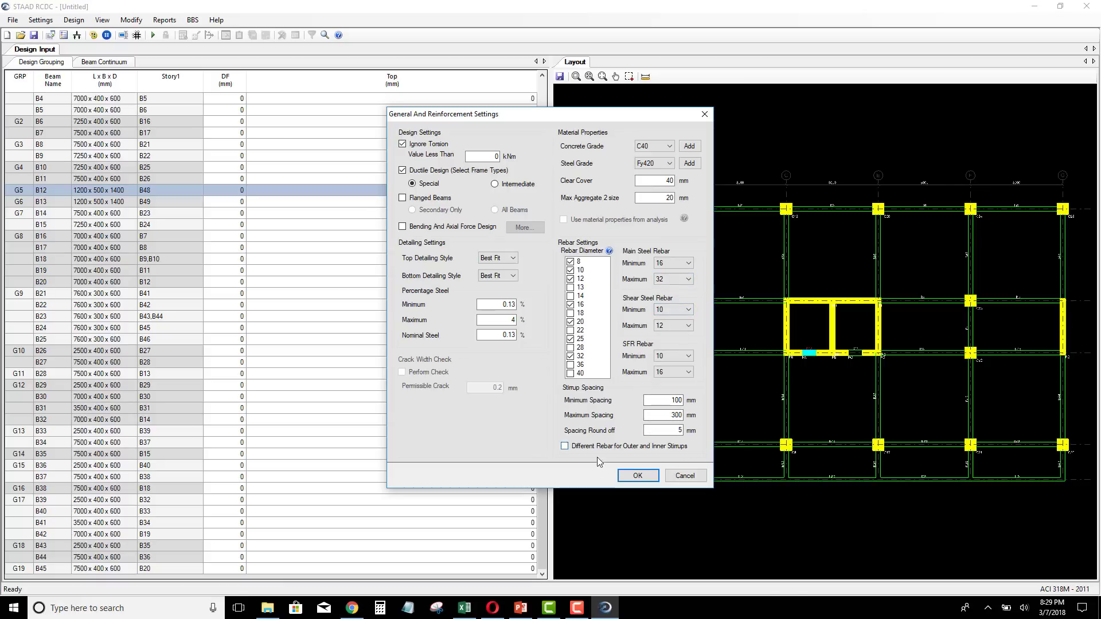
left_click(636, 476)
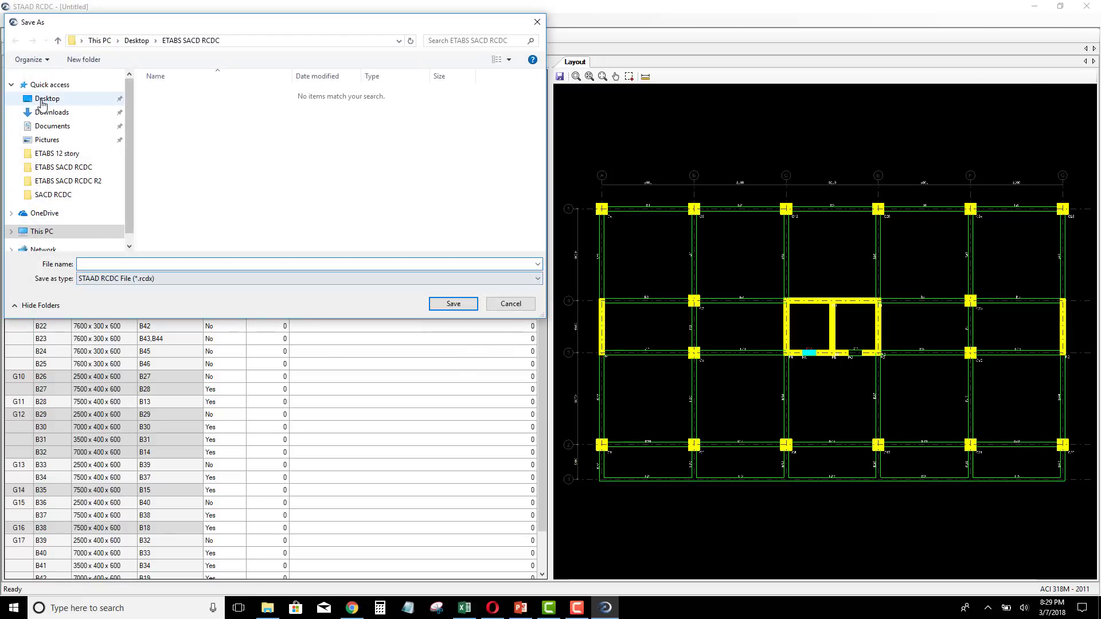
Save the project on the Desktop as "beam design" and run the design of the Story1 beams
left_click(42, 102)
left_click(162, 263)
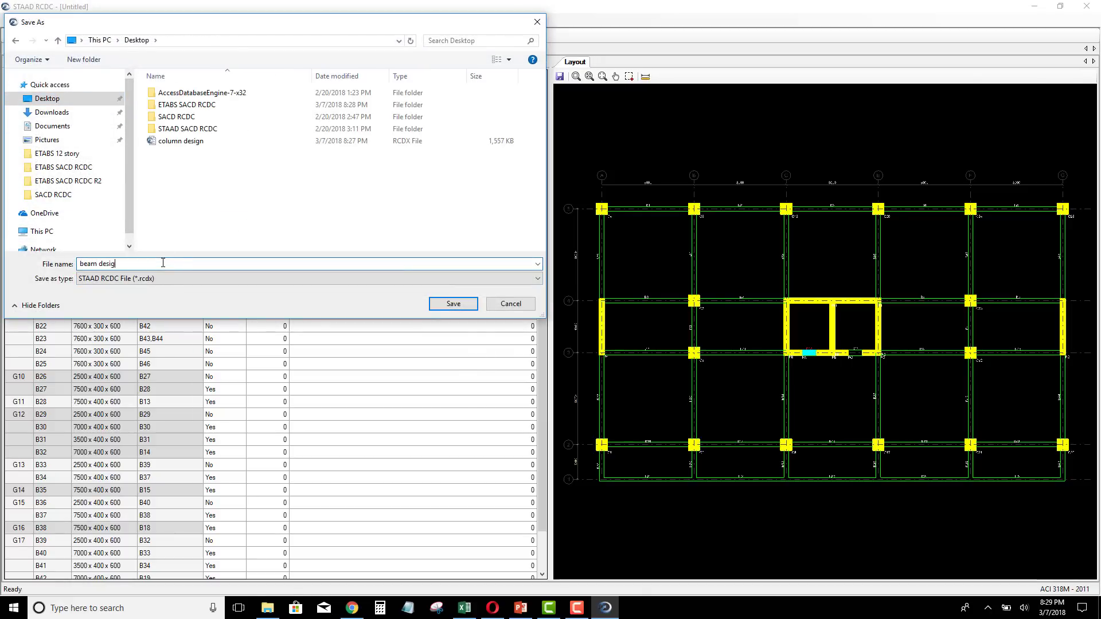
left_click(431, 307)
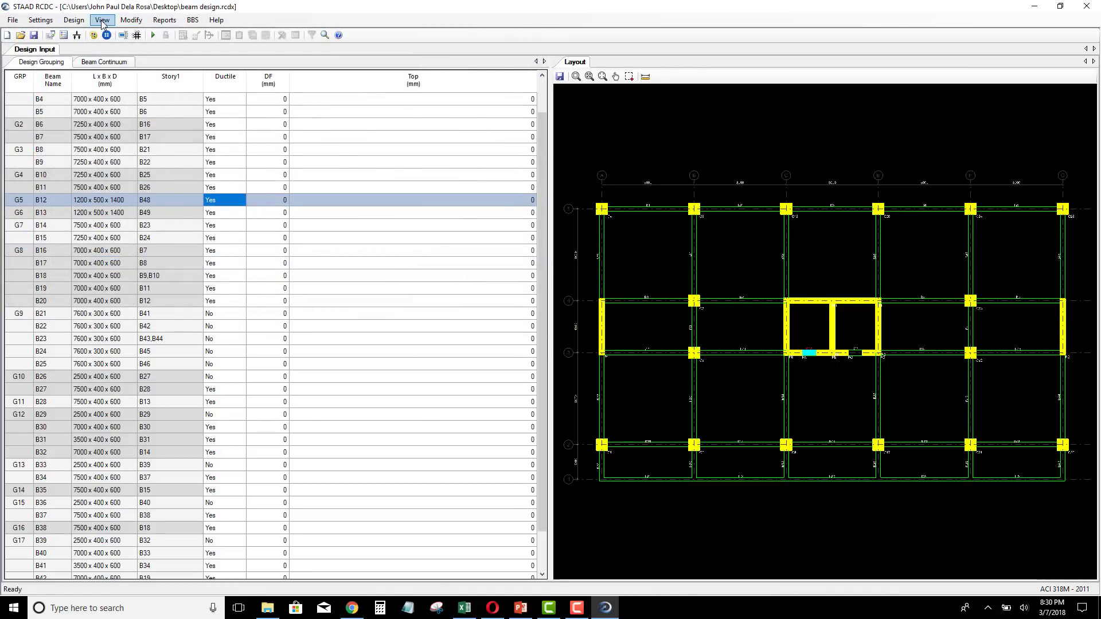
left_click(79, 21)
left_click(94, 34)
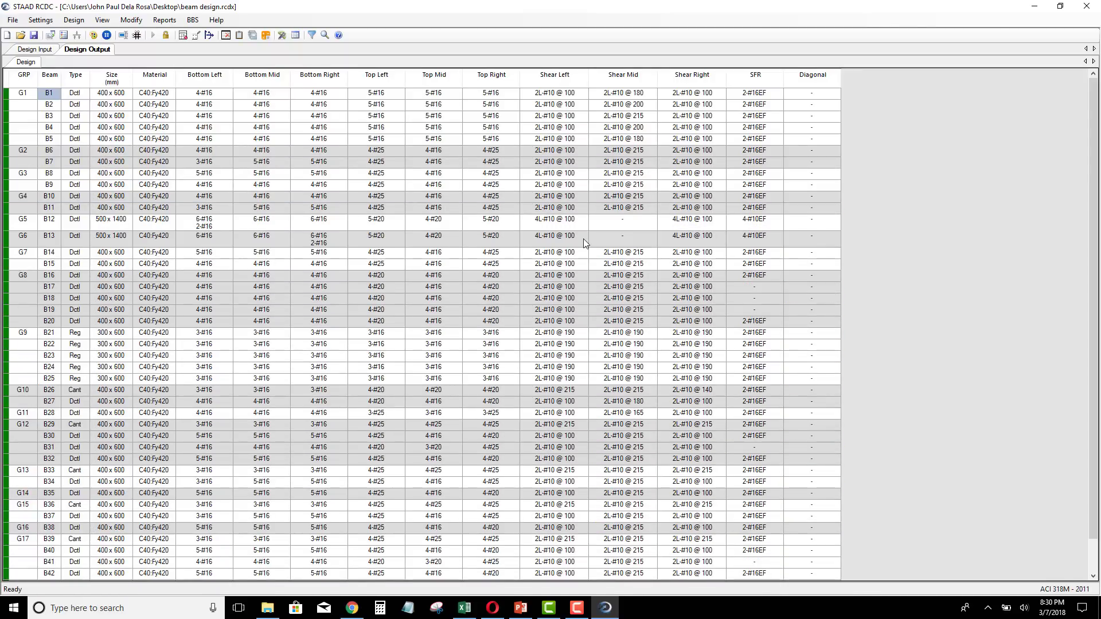
Generate the Type 1 text schedule for all beams ungrouped and examine the reinforcement of the Story1 beams
left_click(35, 50)
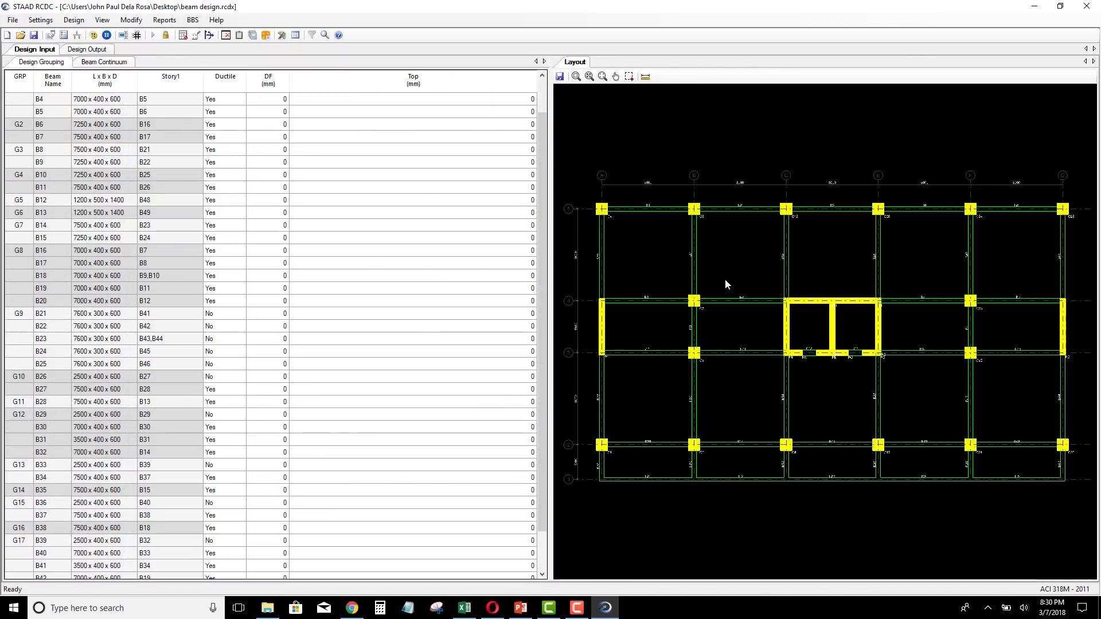
left_click(165, 20)
left_click(177, 35)
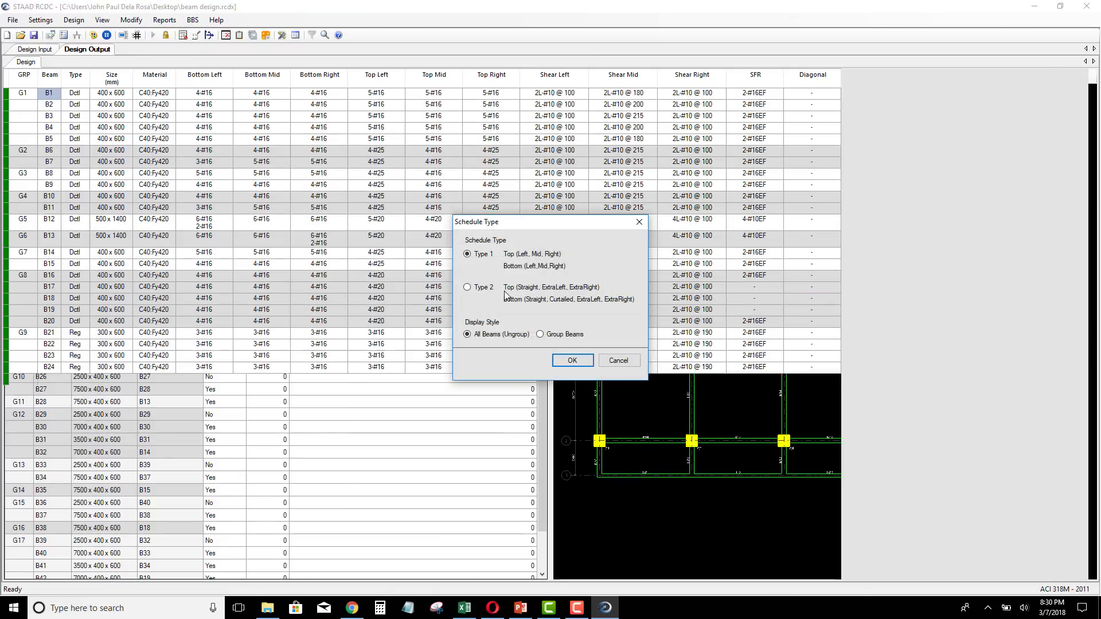
left_click(572, 360)
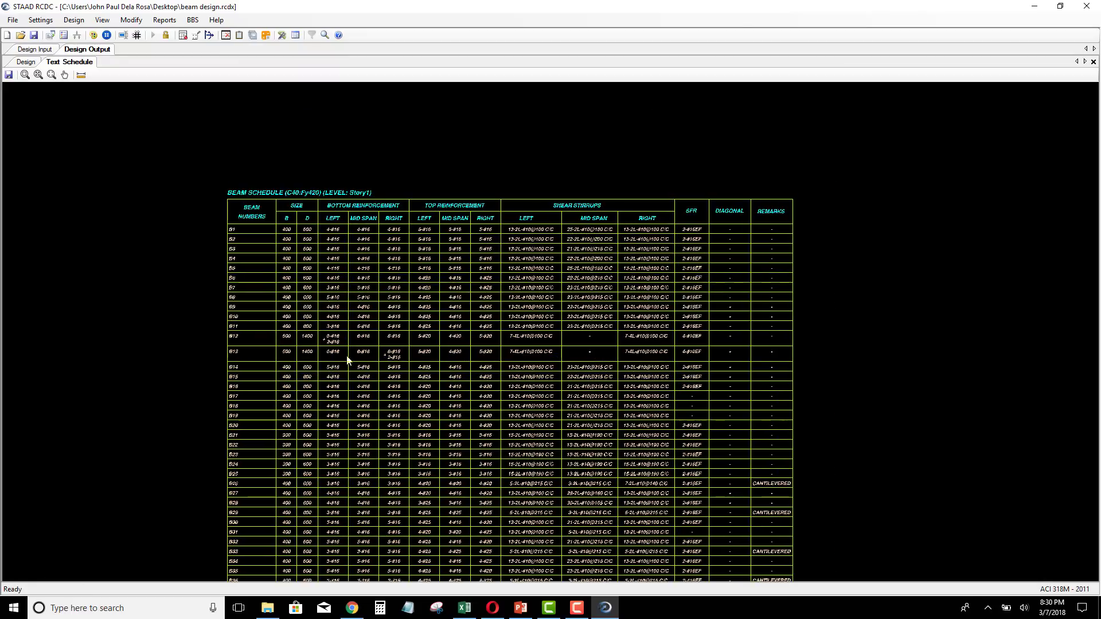
scroll(347, 360, "up", 5)
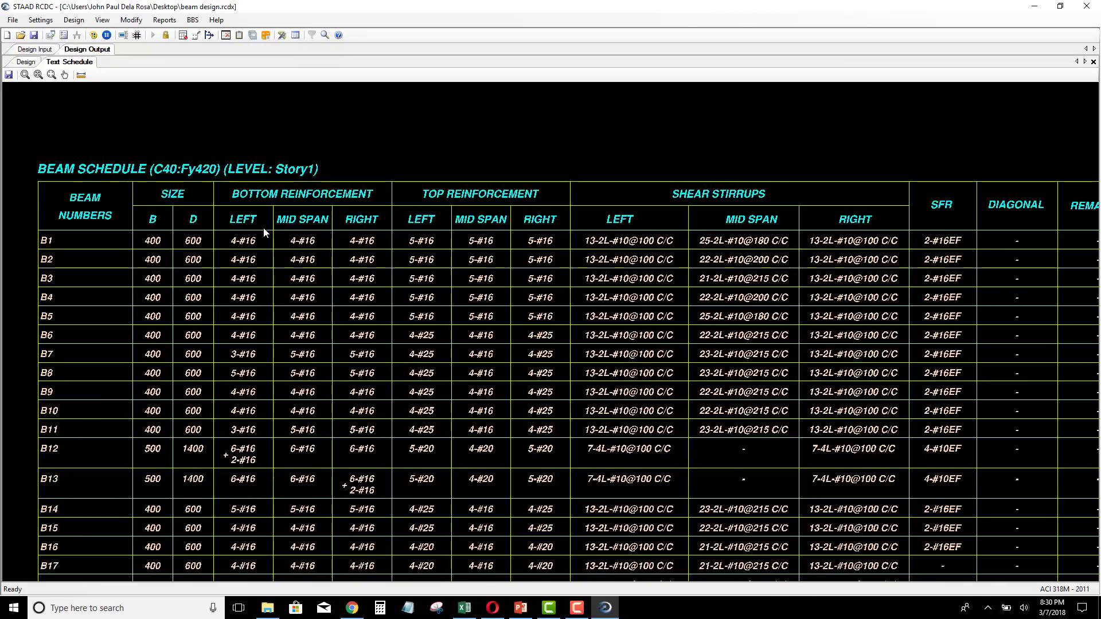
middle_click_drag(255, 224, 248, 193)
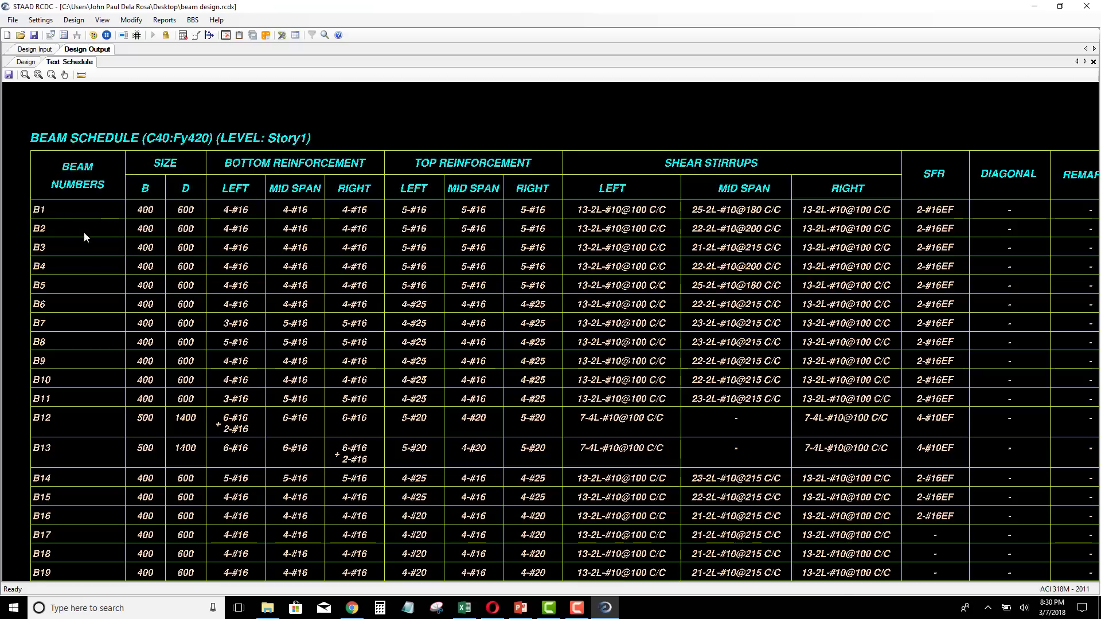
Generate the Type 1 text schedule with Group Beams display, examine the grouped beam rows and return to the design input layout
left_click(165, 20)
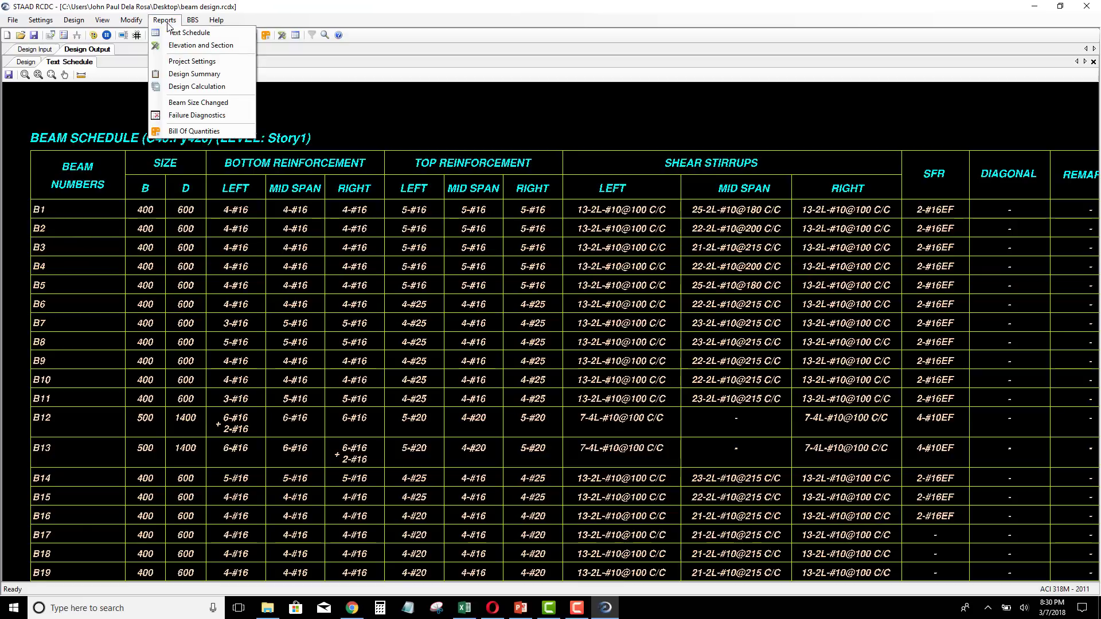
left_click(186, 33)
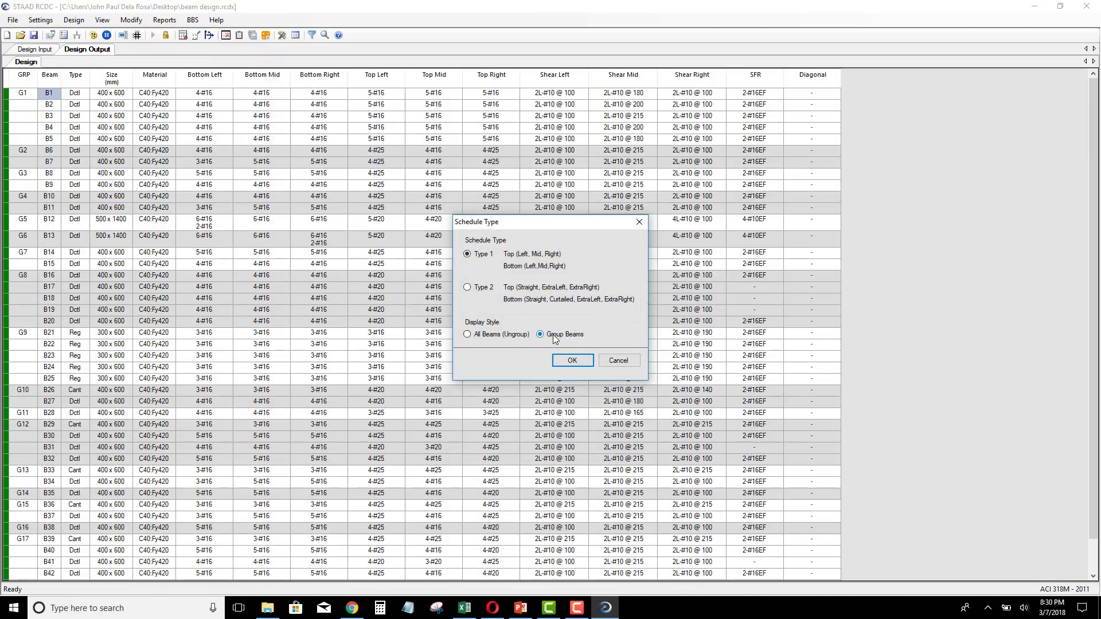
left_click(572, 360)
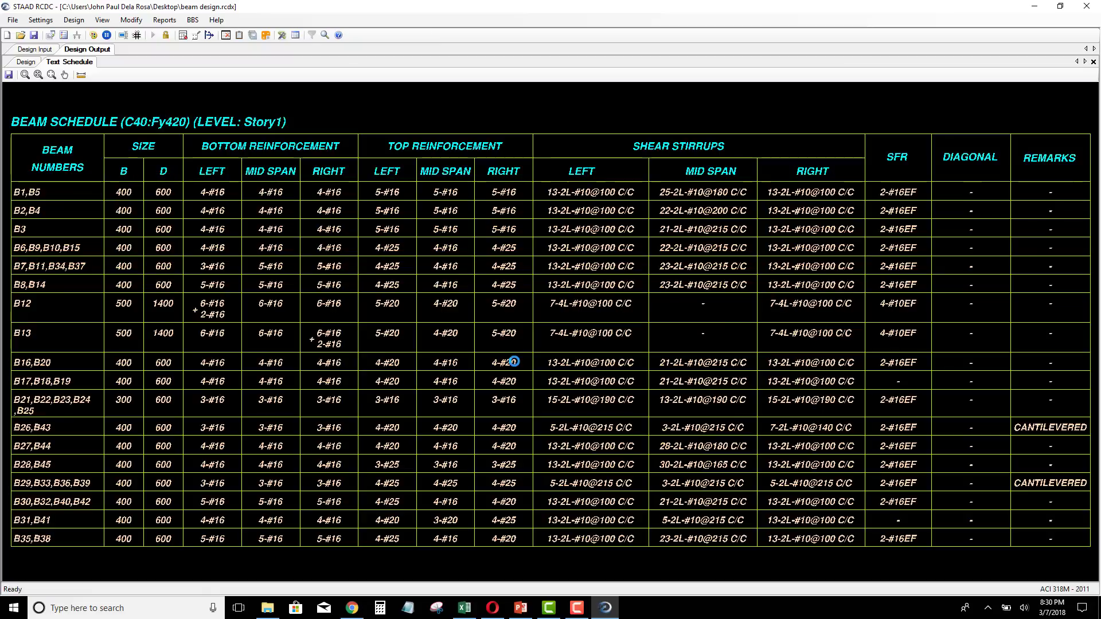
middle_click_drag(82, 231, 110, 243)
scroll(63, 203, "up", 2)
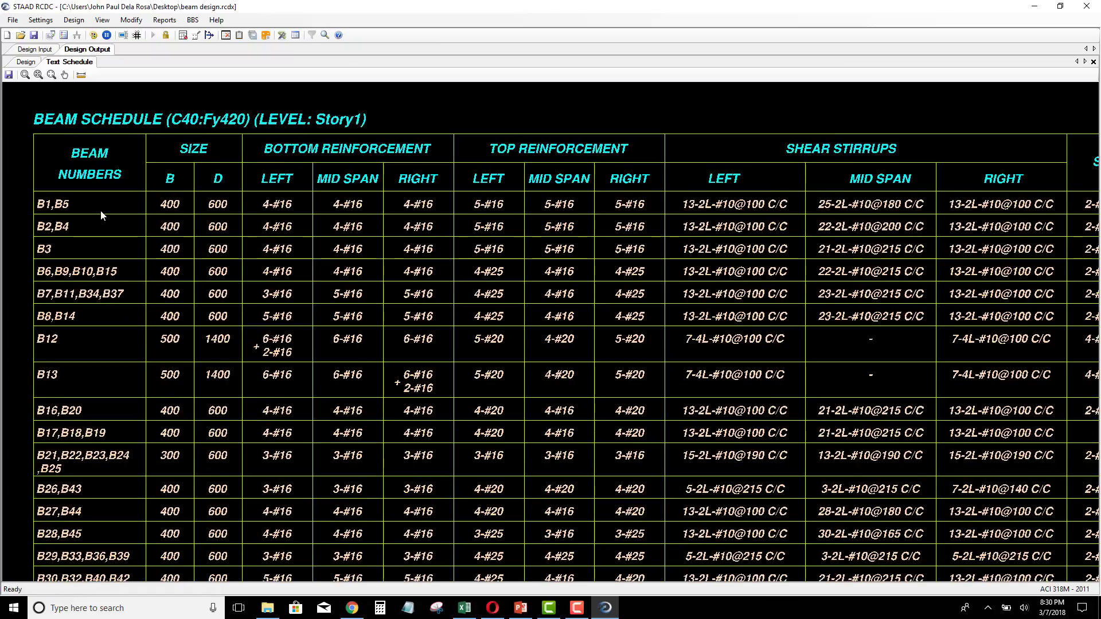
scroll(101, 214, "down", 1)
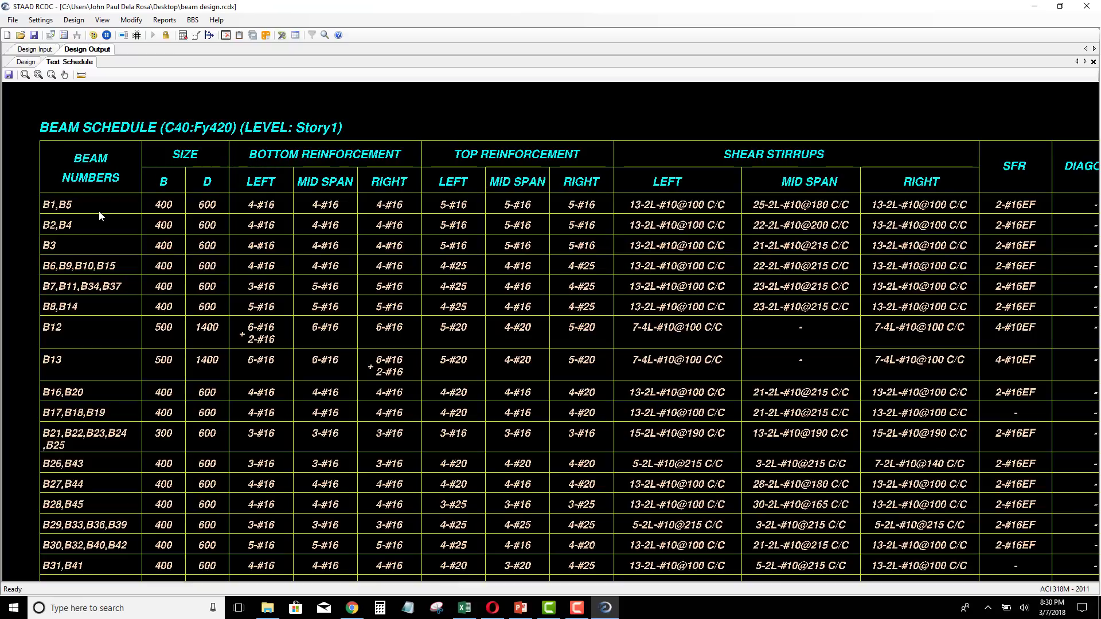
middle_click_drag(76, 237, 63, 222)
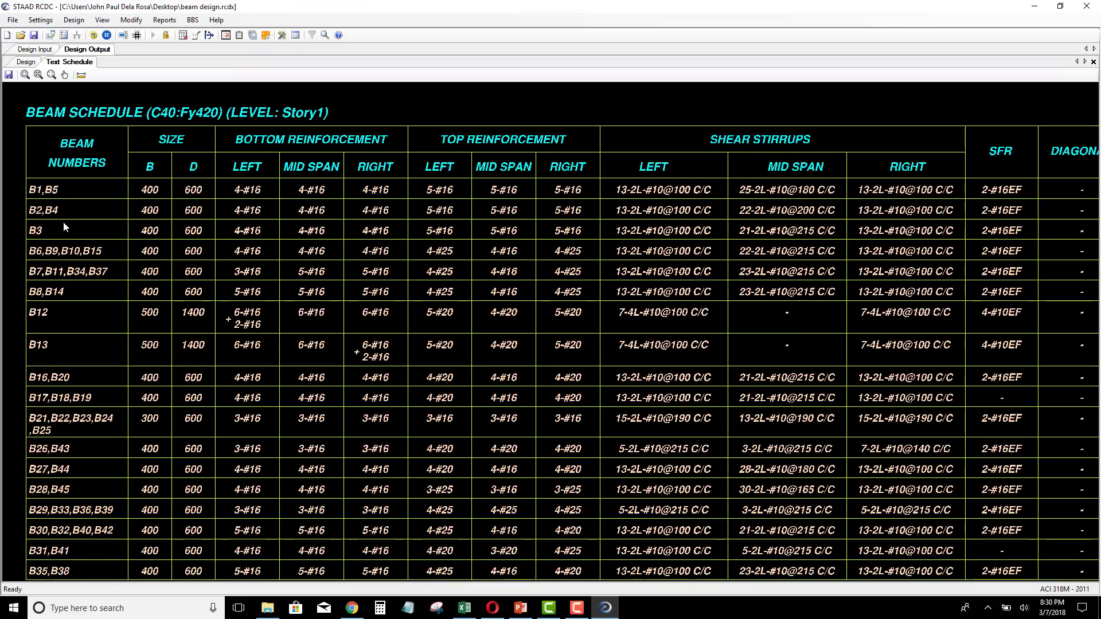
middle_click_drag(68, 222, 75, 197)
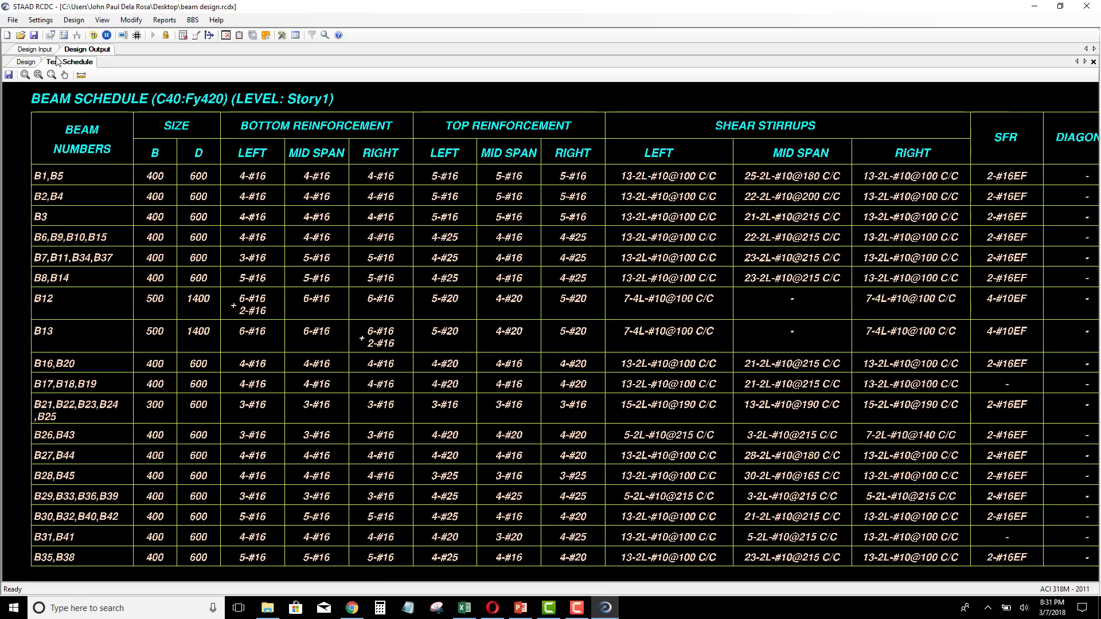
left_click(36, 50)
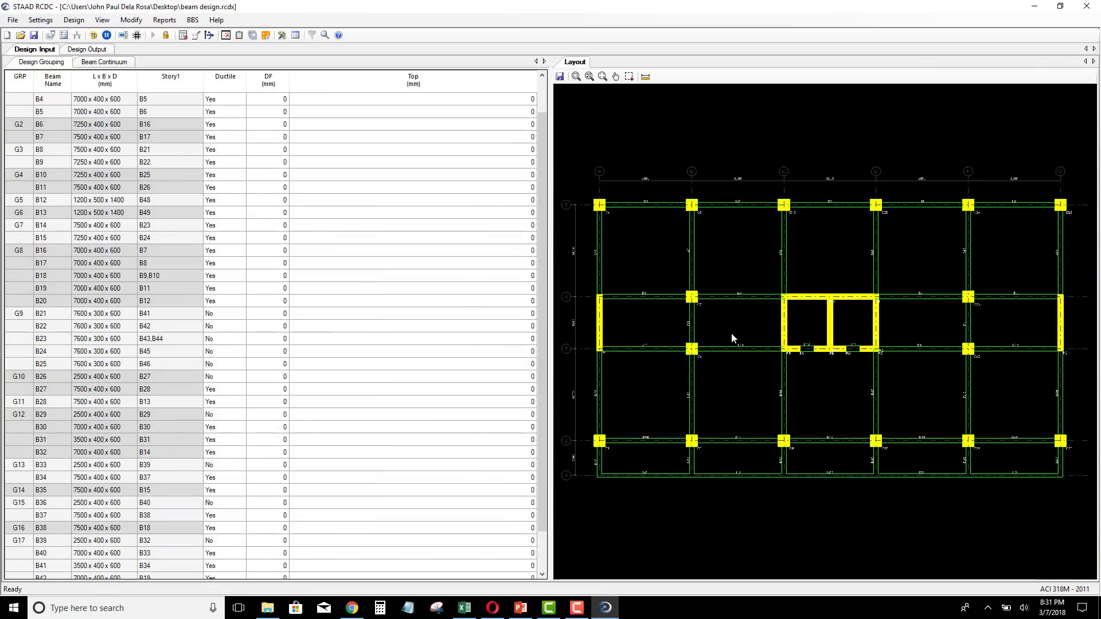
Pick the beam line on grid B and generate elevation and section drawings for B29-B30-B31-B32 with cross sections, cross beams, anchorage and section marks
scroll(733, 411, "up", 2)
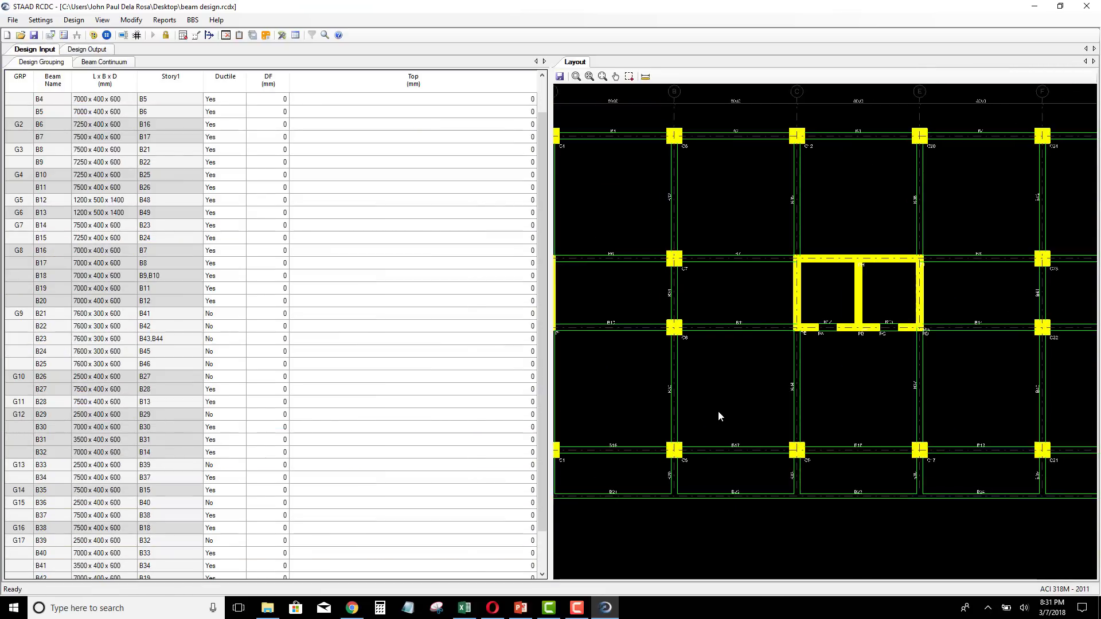
left_click(675, 387)
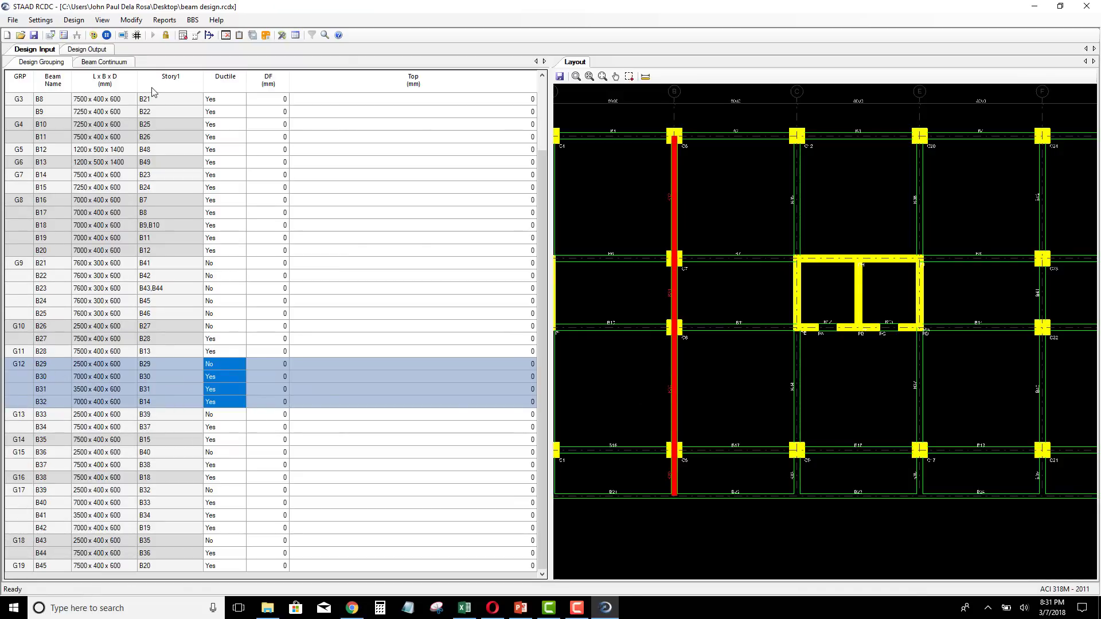
left_click(166, 22)
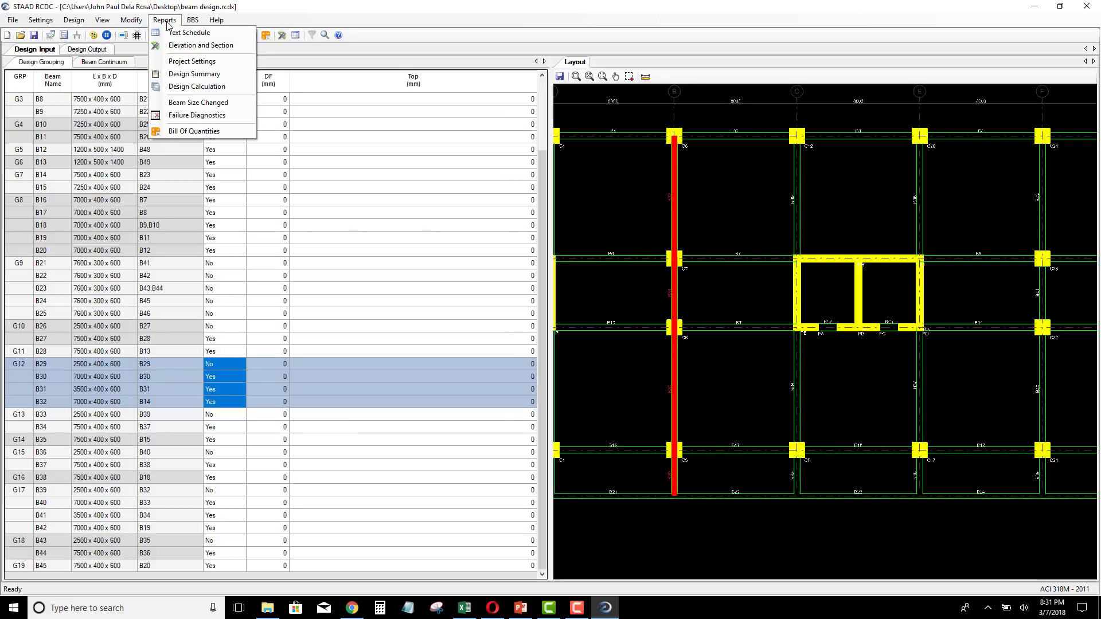
left_click(195, 46)
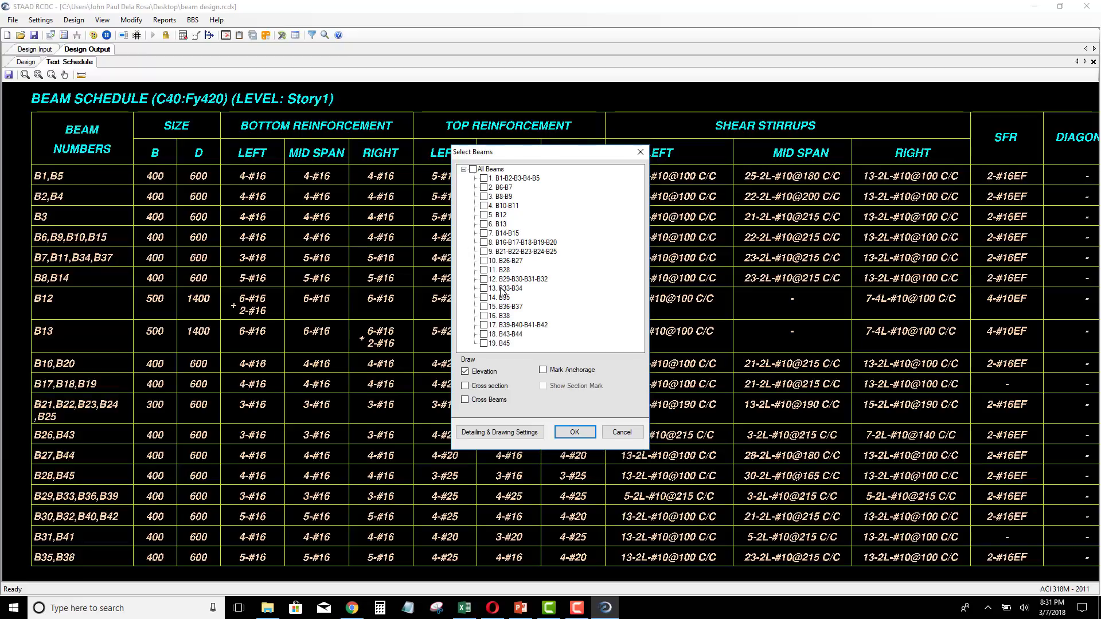
left_click(483, 279)
left_click(479, 387)
left_click(476, 399)
left_click(564, 371)
left_click(565, 385)
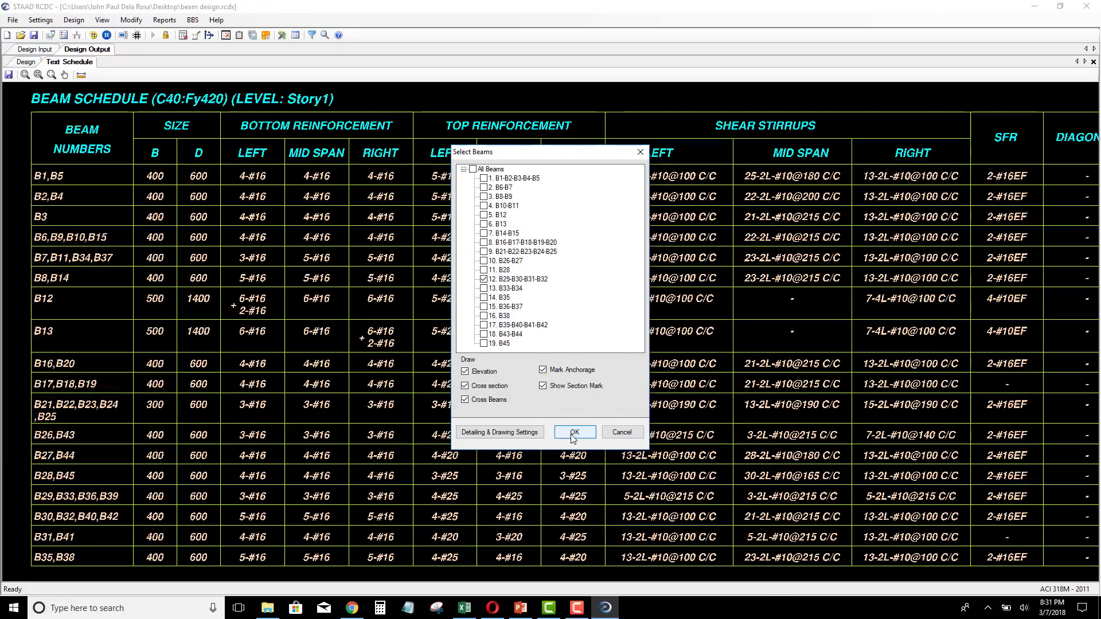
left_click(574, 432)
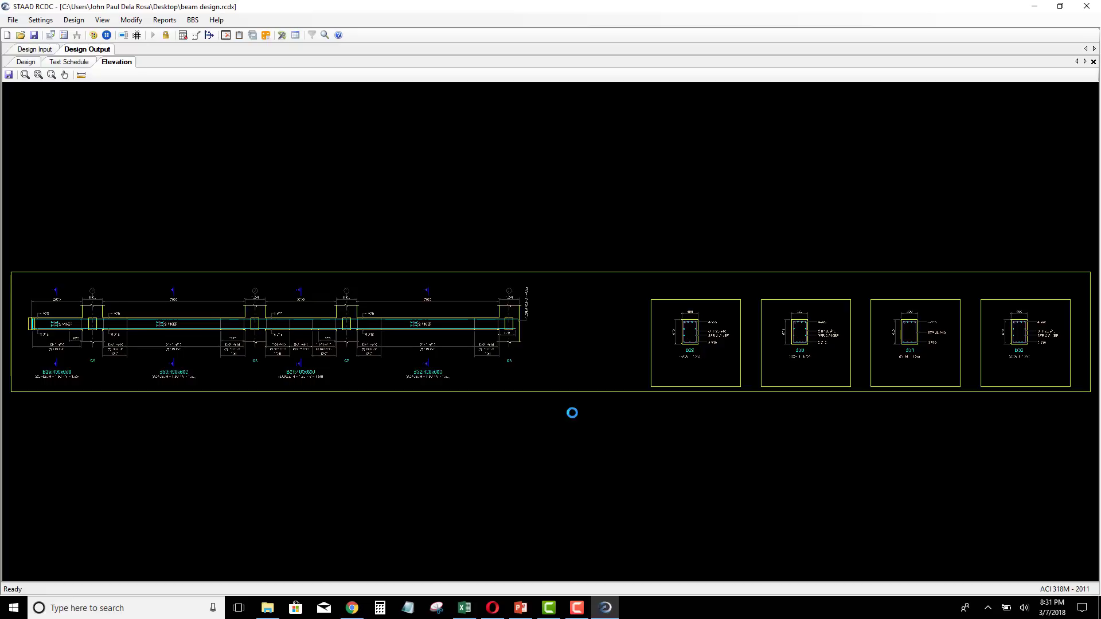
Examine the B29 to B32 elevation and the reinforcement shown in the four beam cross sections
scroll(280, 379, "up", 6)
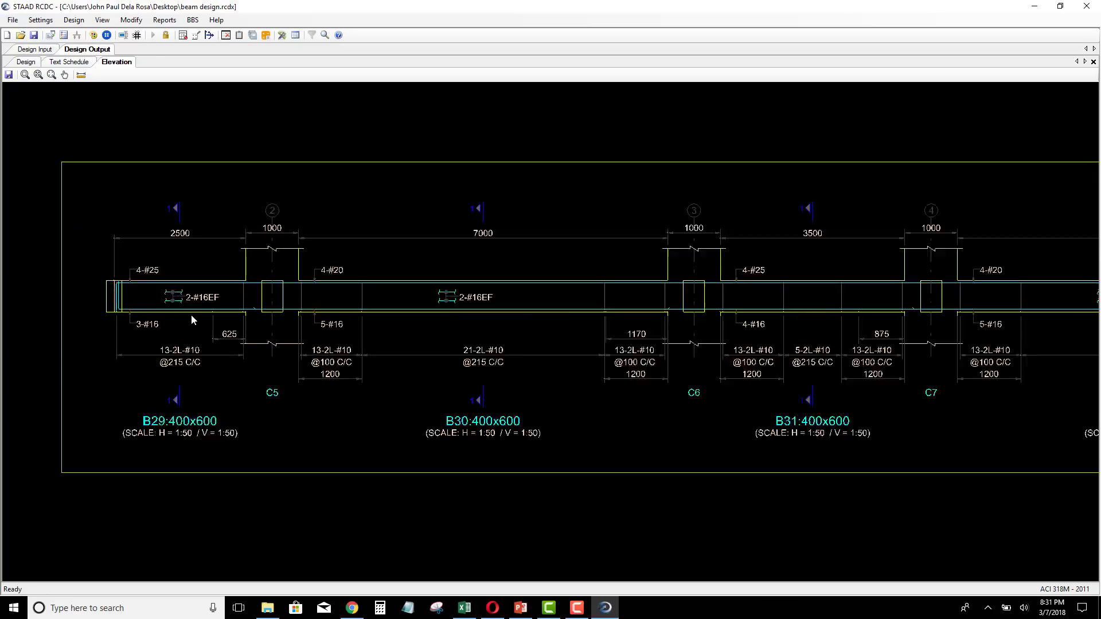
scroll(252, 206, "down", 3)
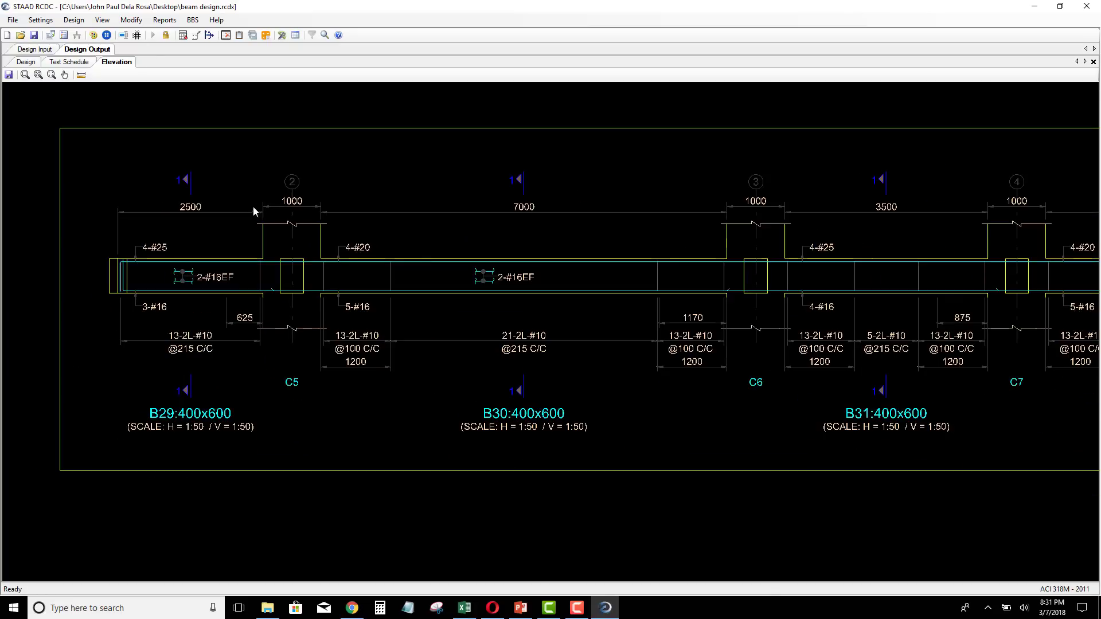
scroll(505, 273, "down", 5)
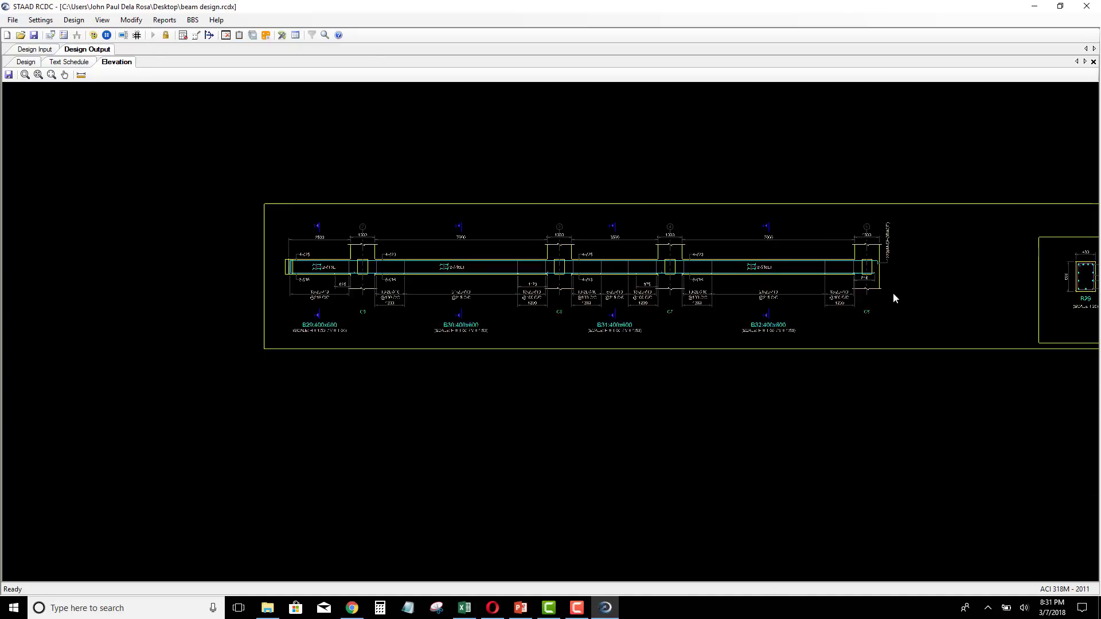
middle_click_drag(895, 296, 331, 297)
scroll(741, 291, "up", 5)
middle_click_drag(739, 291, 508, 290)
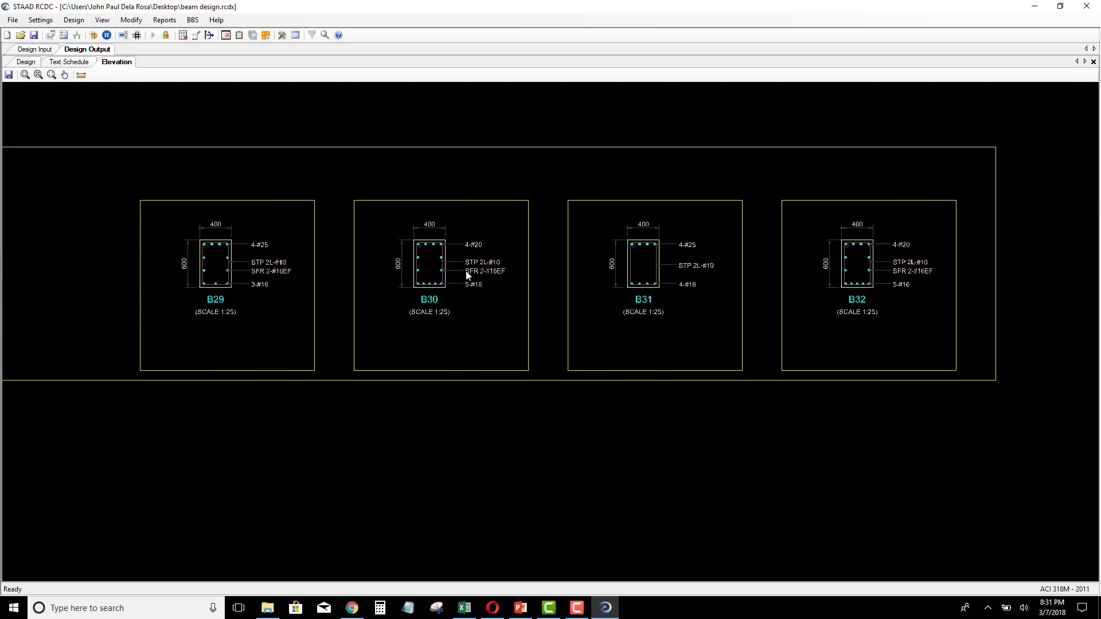
scroll(456, 269, "up", 1)
scroll(322, 273, "up", 2)
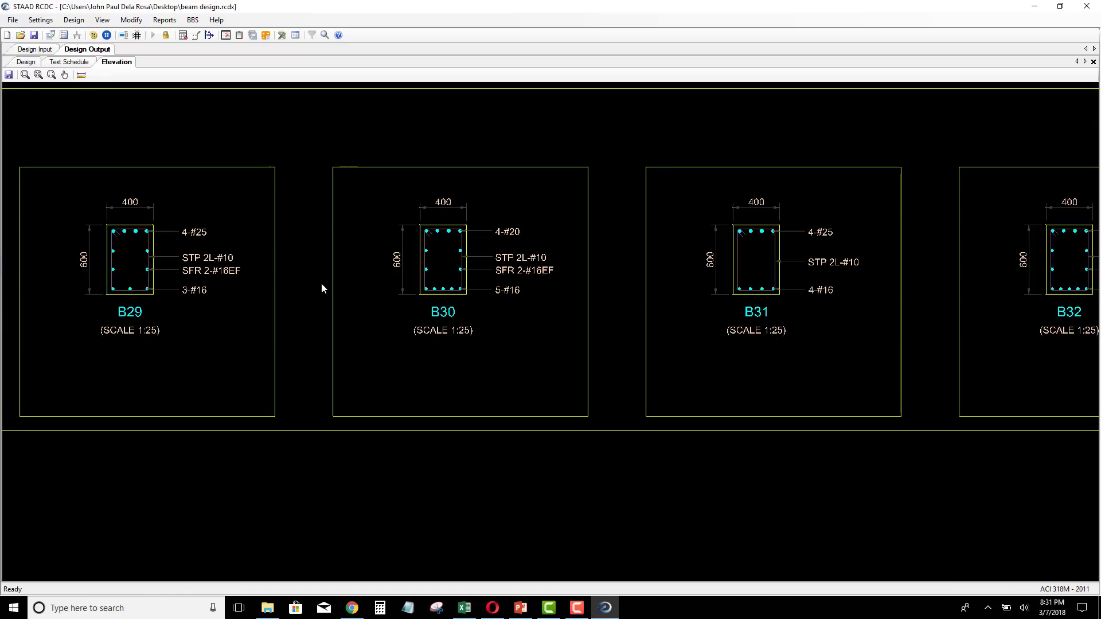
scroll(562, 267, "down", 1)
middle_click_drag(737, 273, 684, 264)
scroll(780, 274, "down", 4)
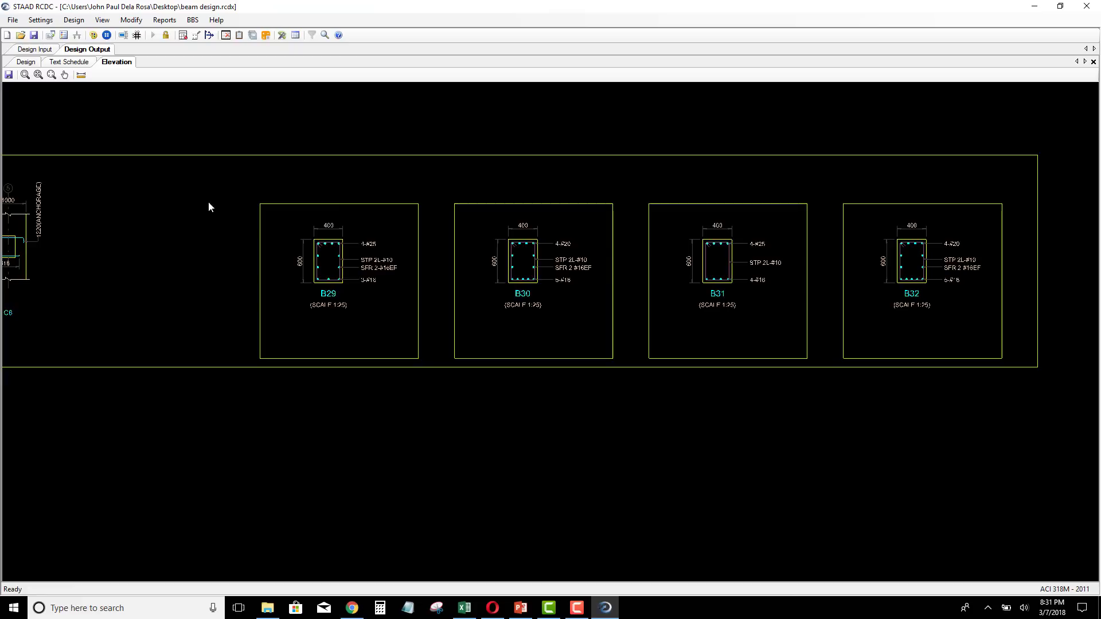
scroll(233, 302, "down", 1)
scroll(232, 302, "down", 2)
middle_click_drag(232, 302, 361, 303)
scroll(487, 293, "up", 4)
scroll(611, 289, "up", 1)
middle_click_drag(596, 288, 364, 286)
scroll(351, 287, "down", 3)
scroll(404, 277, "up", 3)
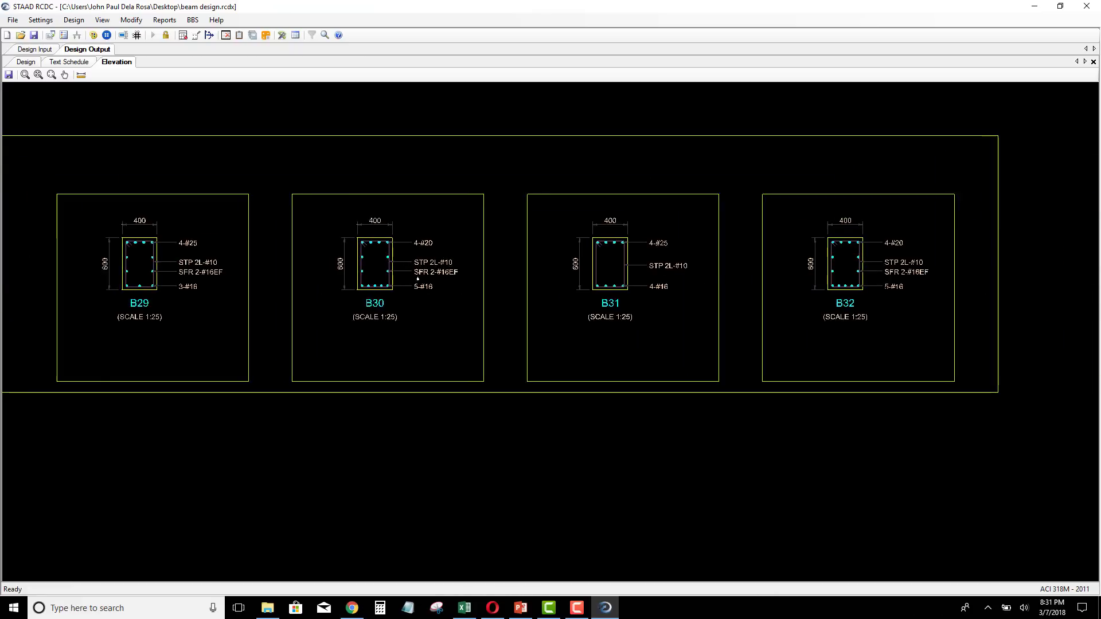
middle_click_drag(501, 281, 520, 281)
Return to the design input layout and identify the lower beam lines on grids A and C, leaving B33-B34 selected
left_click(77, 63)
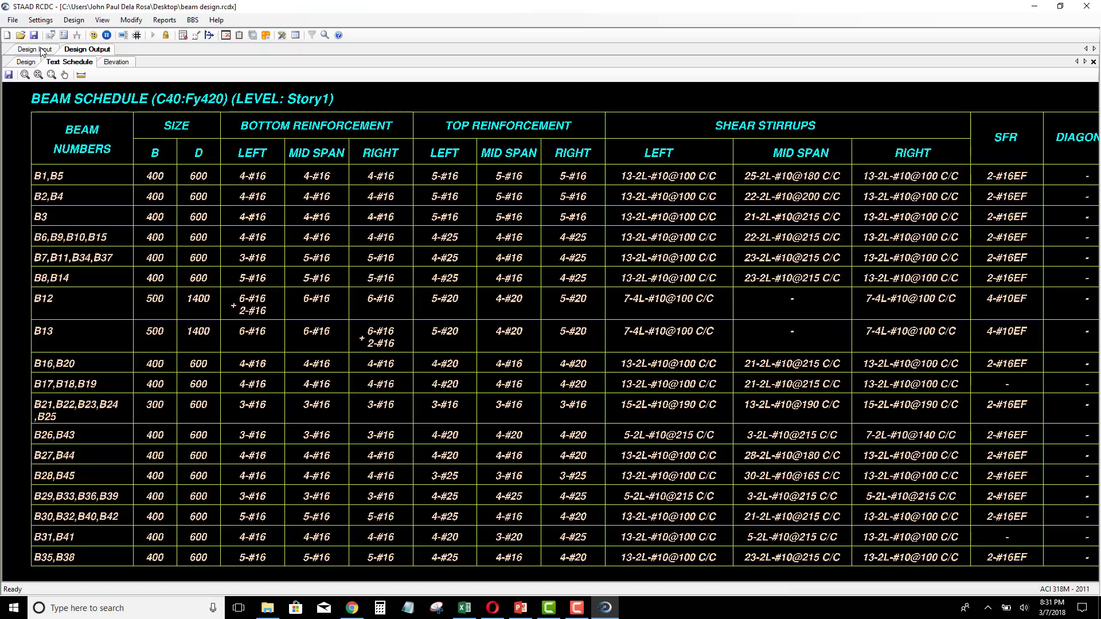
left_click(34, 49)
scroll(698, 359, "down", 2)
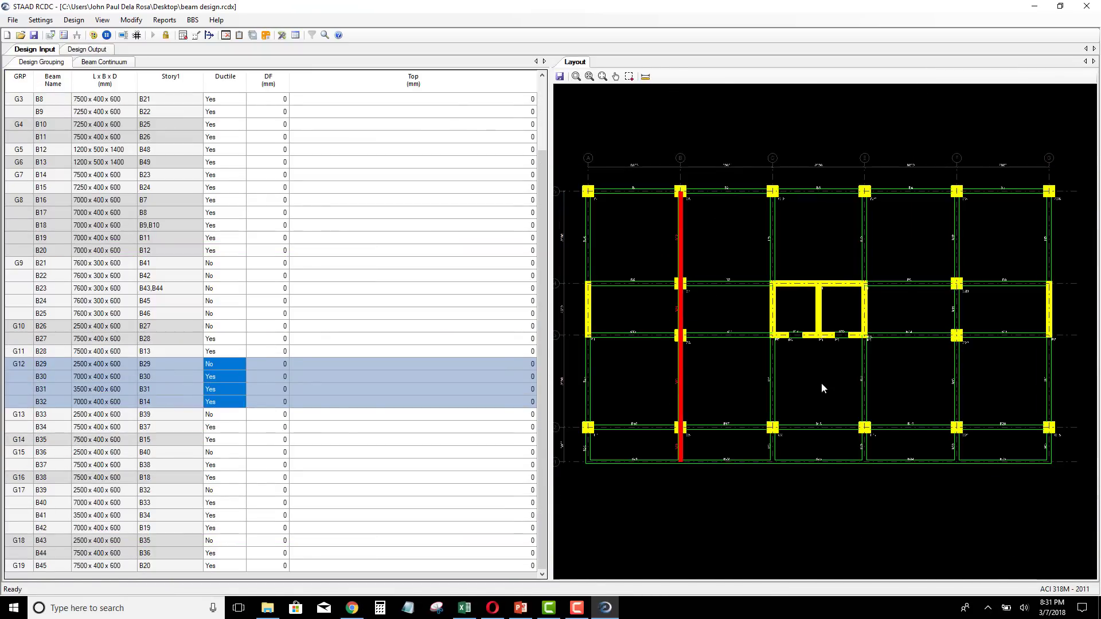
middle_click_drag(821, 384, 818, 382)
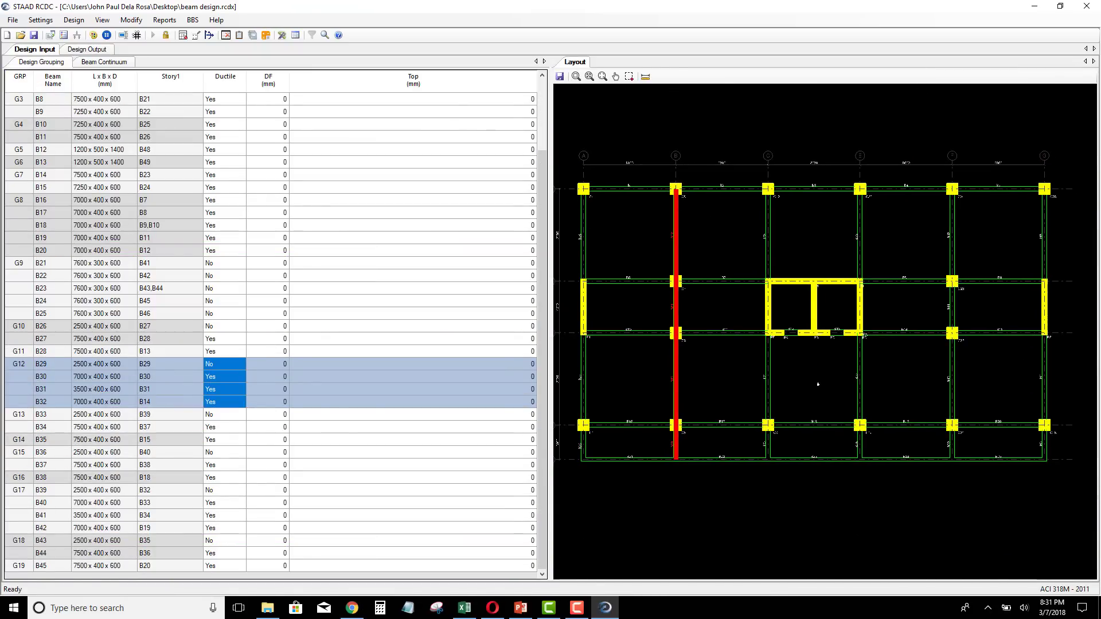
left_click(582, 379)
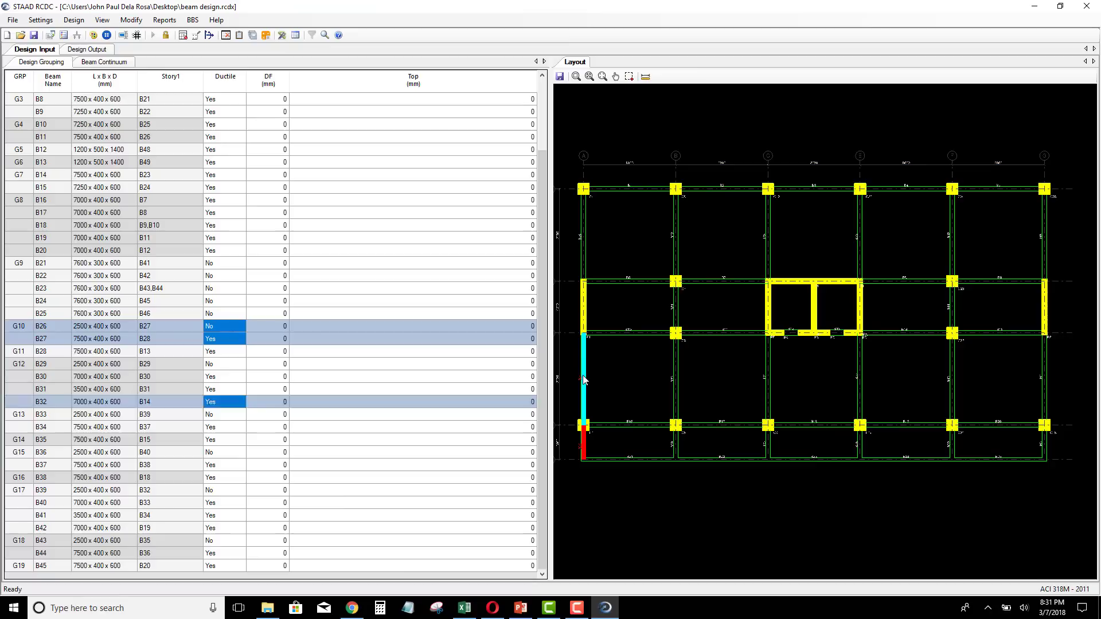
left_click(768, 383)
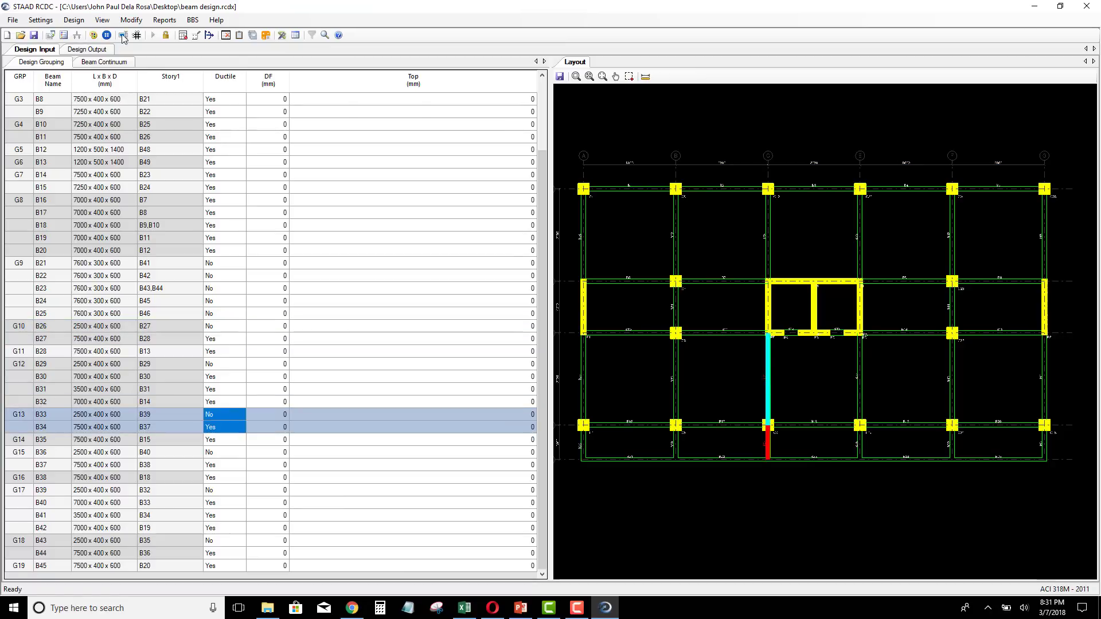
Generate the elevation and section drawings for beam group B33-B34 with the same drawing options
left_click(164, 20)
left_click(189, 36)
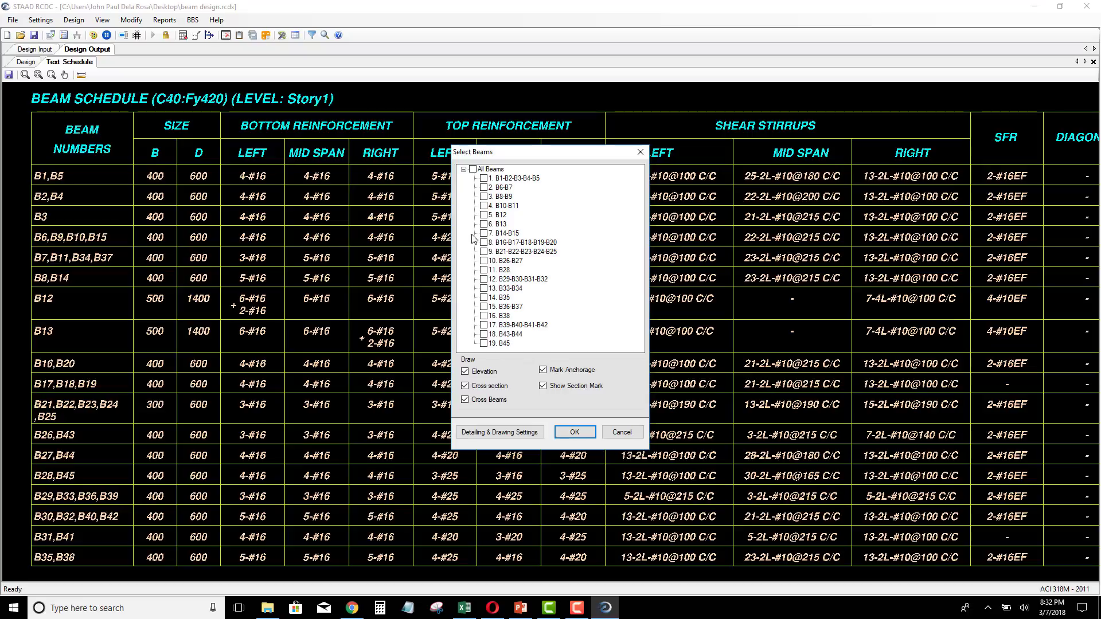
left_click(483, 287)
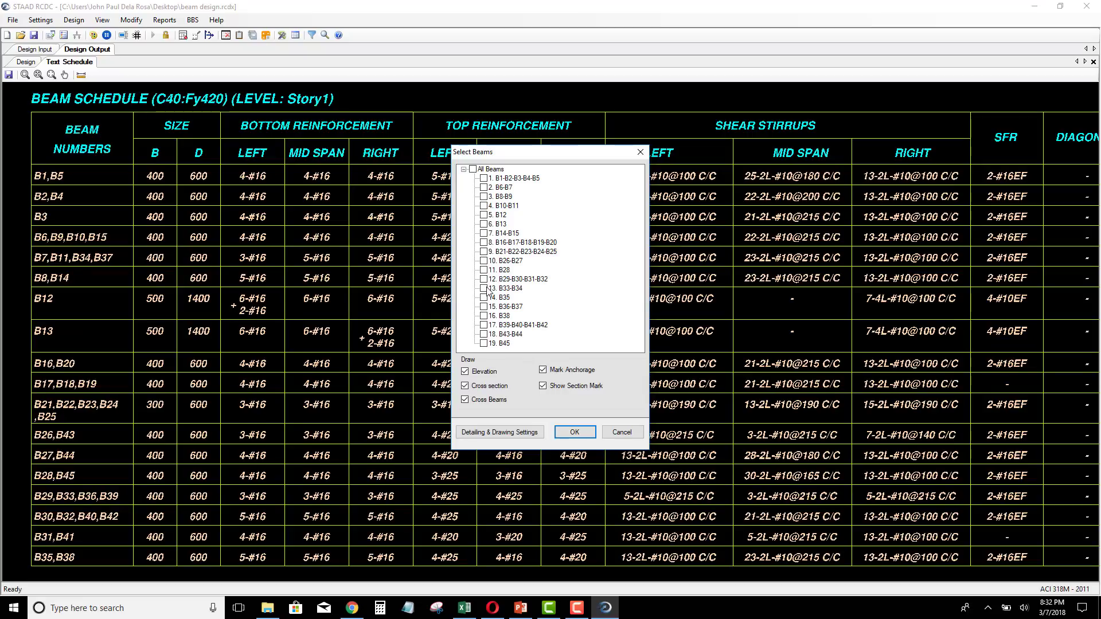
left_click(579, 435)
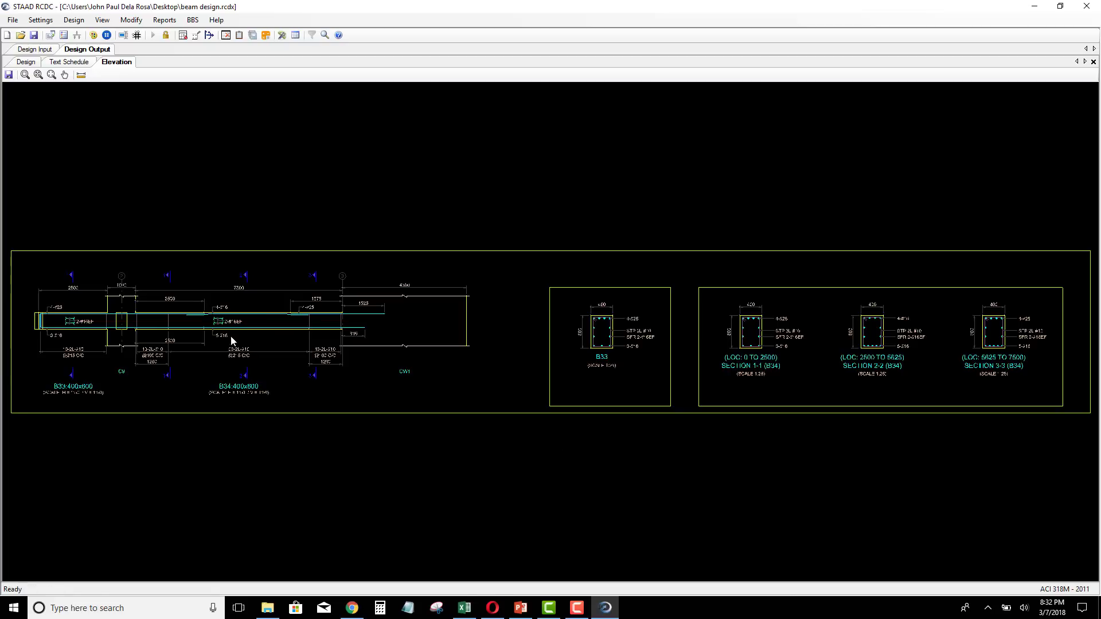
Examine the B33-B34 elevation, the bar anchorage into wall CW1, and the cross sections of B33 and B34
scroll(147, 319, "up", 3)
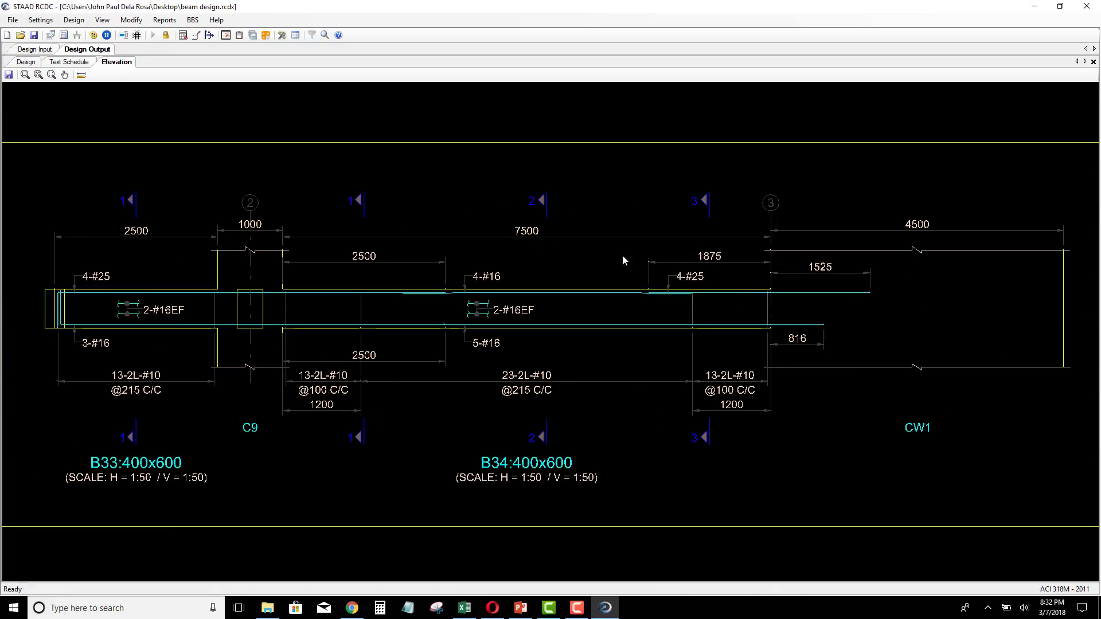
scroll(790, 307, "up", 2)
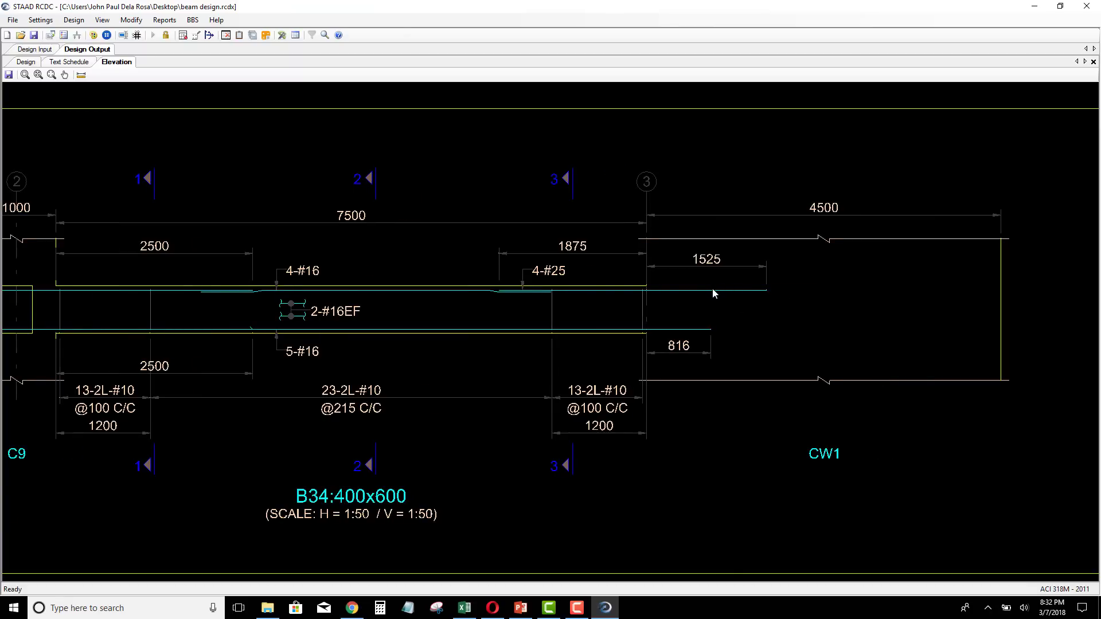
scroll(706, 304, "down", 1)
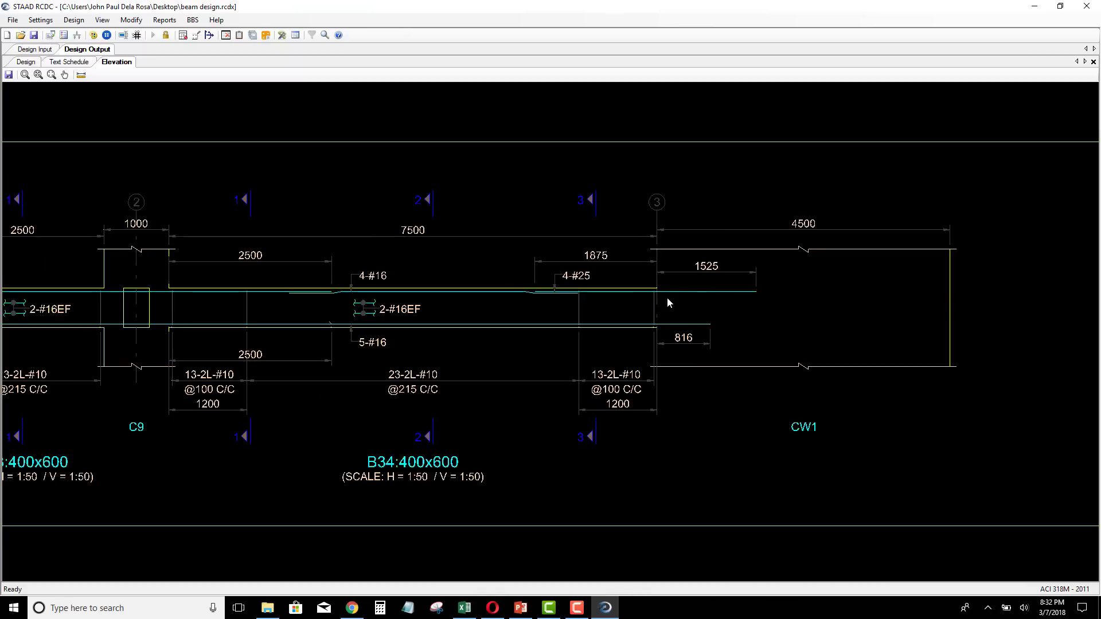
scroll(585, 302, "down", 6)
middle_click_drag(837, 335, 465, 334)
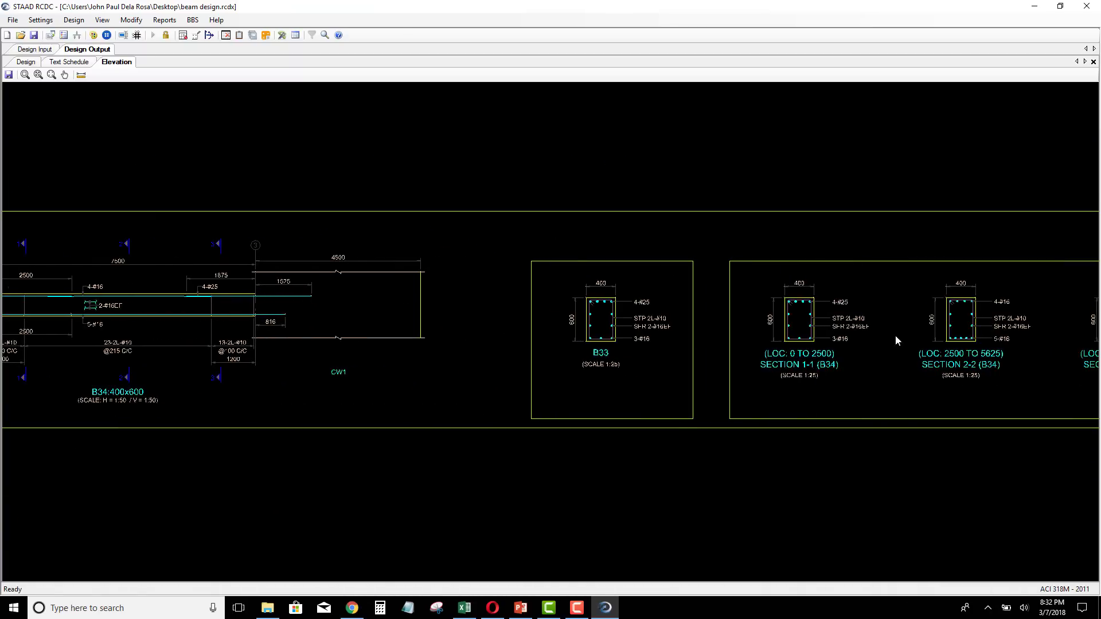
middle_click_drag(952, 340, 594, 341)
scroll(595, 340, "up", 3)
scroll(525, 326, "up", 2)
middle_click_drag(526, 327, 445, 325)
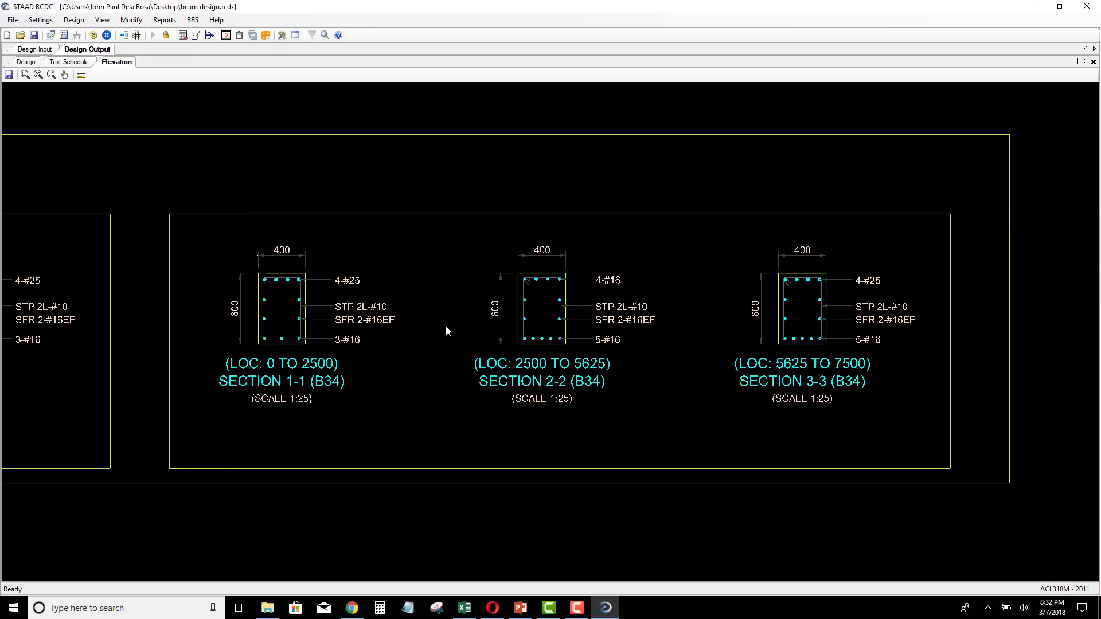
scroll(589, 360, "down", 2)
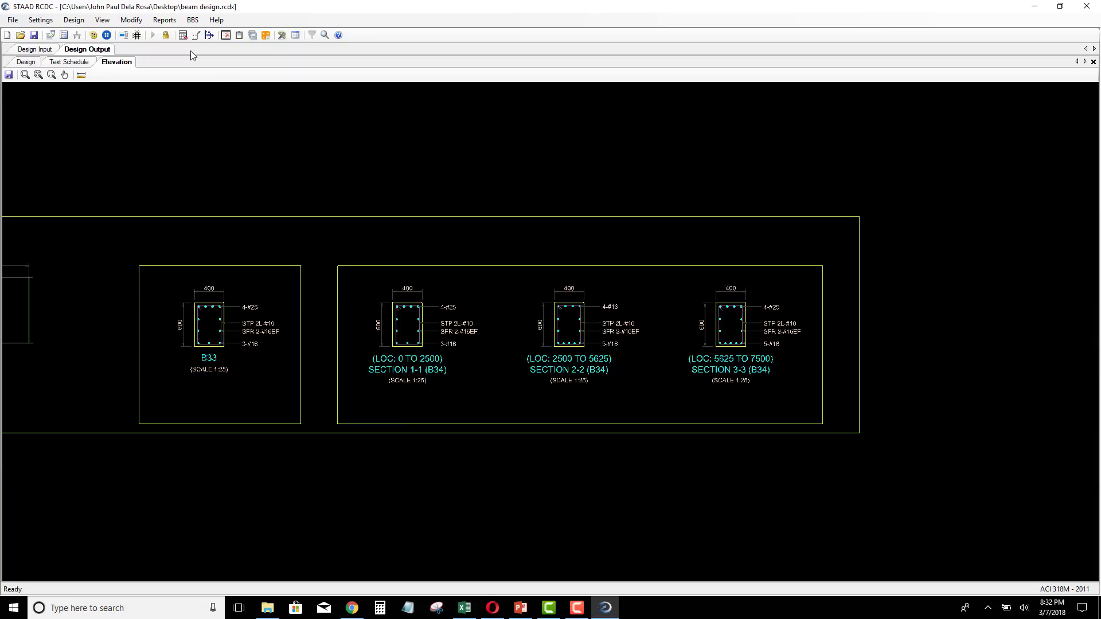
Generate the design calculation report for beam group B1-B2-B3-B4-B5 and view its code references and B1 design data
left_click(165, 20)
left_click(185, 86)
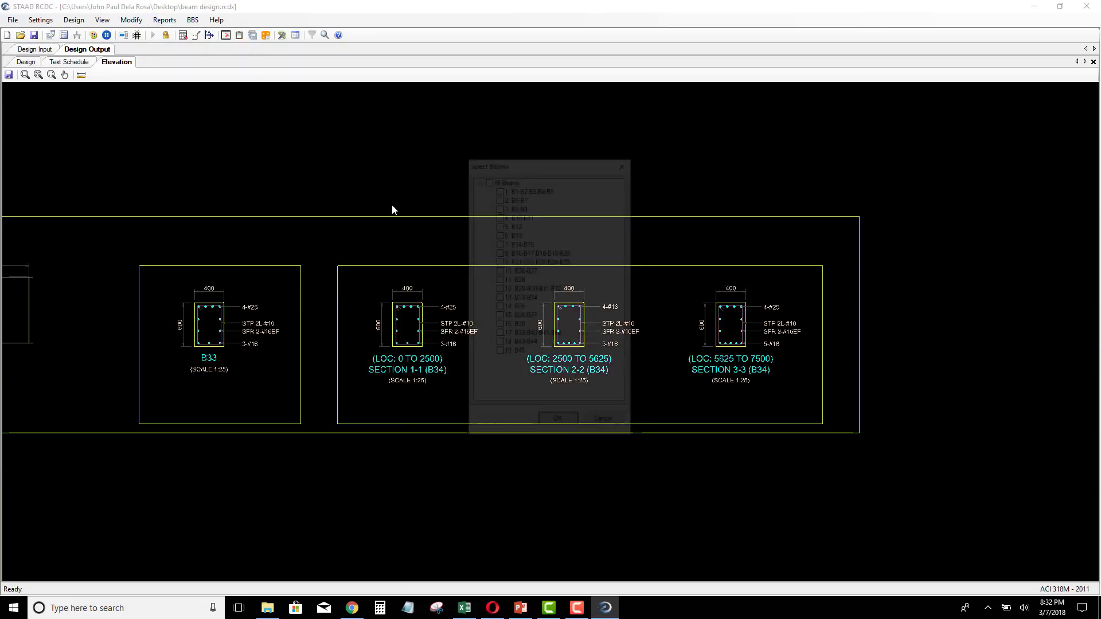
left_click(498, 188)
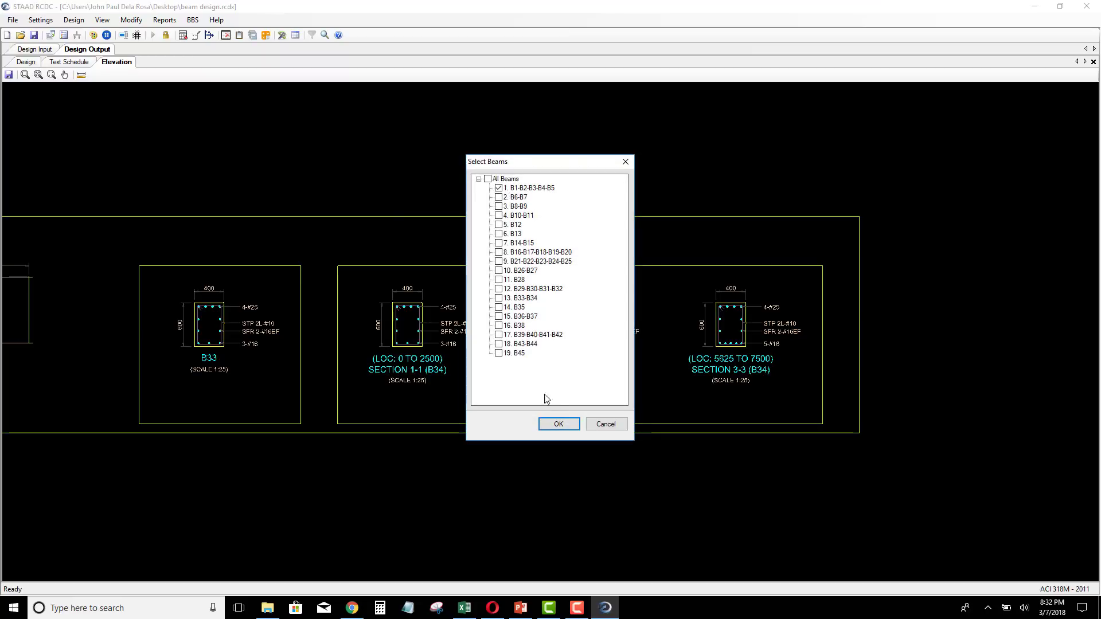
left_click(558, 424)
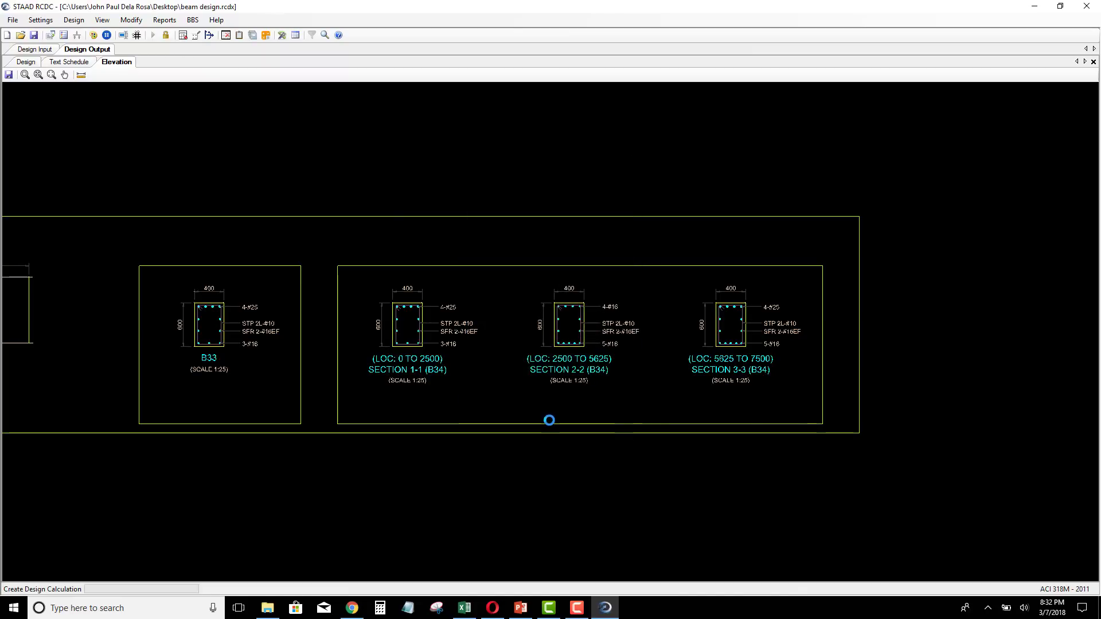
scroll(578, 444, "down", 15)
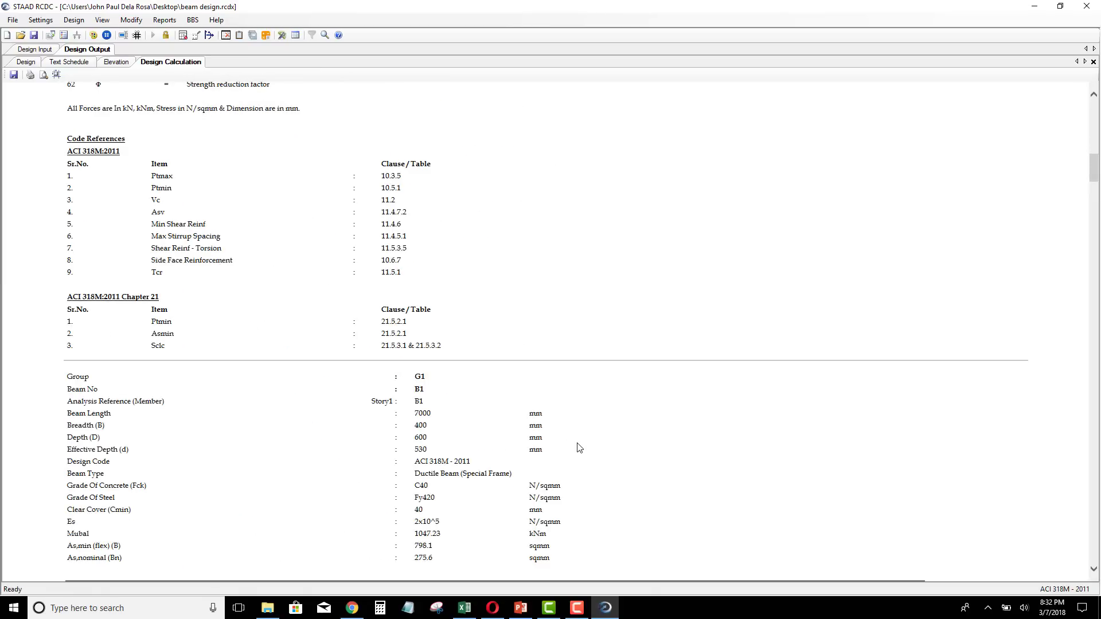
Check the bar bending schedule commands, save the beam design project and switch to the PowerPoint presentation
left_click(193, 20)
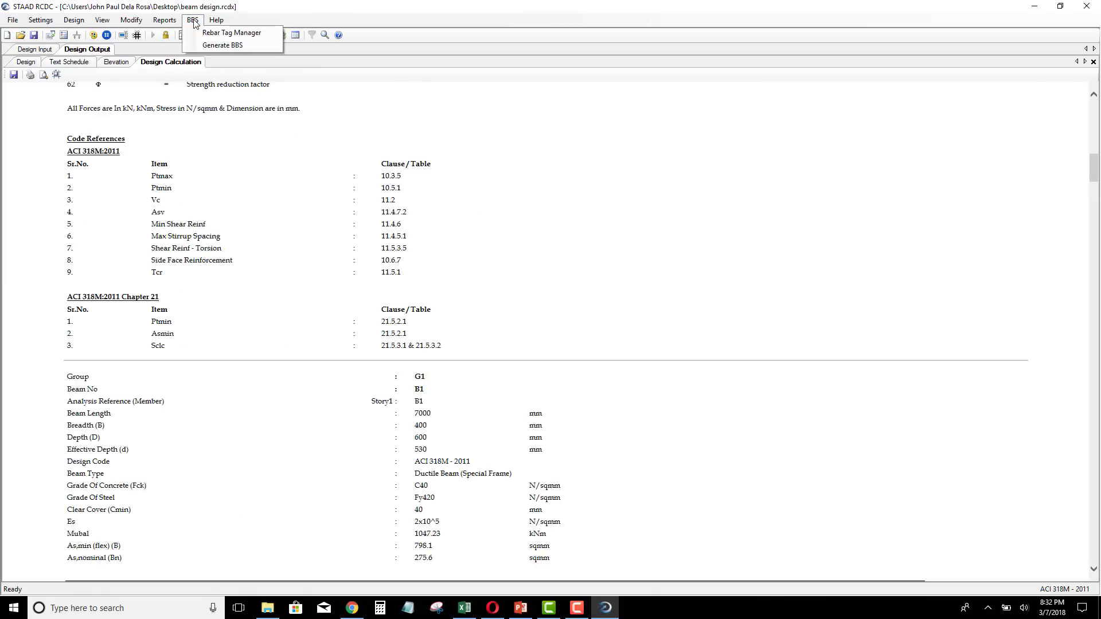
left_click(251, 14)
left_click(34, 35)
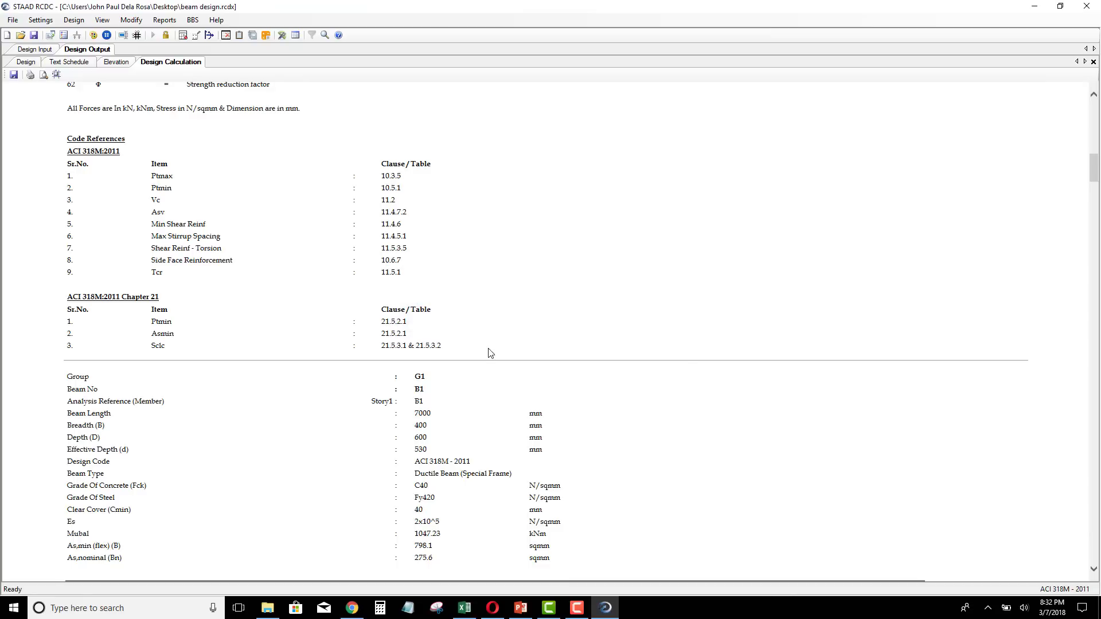
left_click(520, 608)
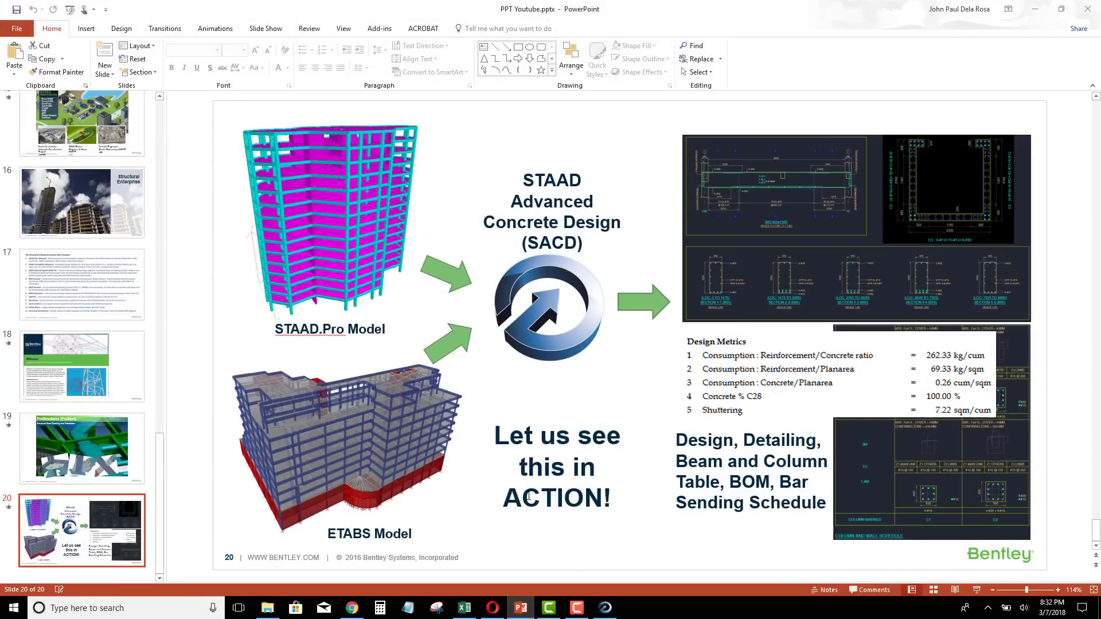